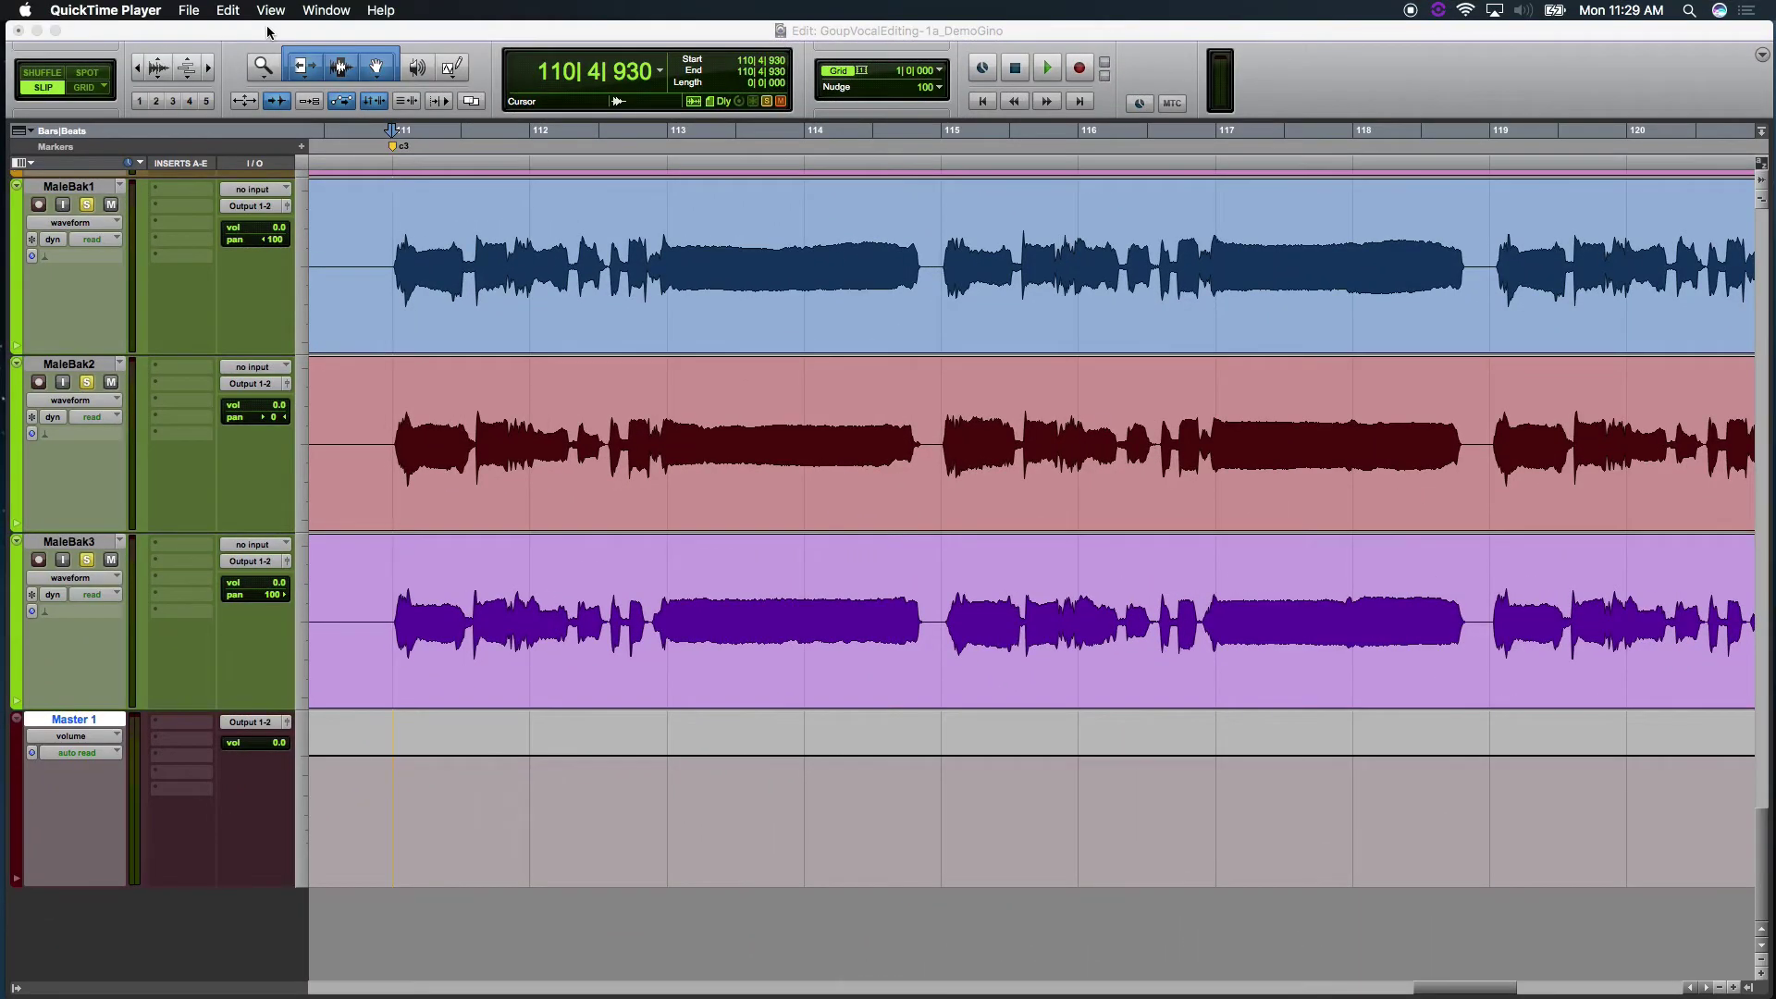
Select the MaleBak1–3 tracks and play the backing vocals to audition them.
left_click(57, 188)
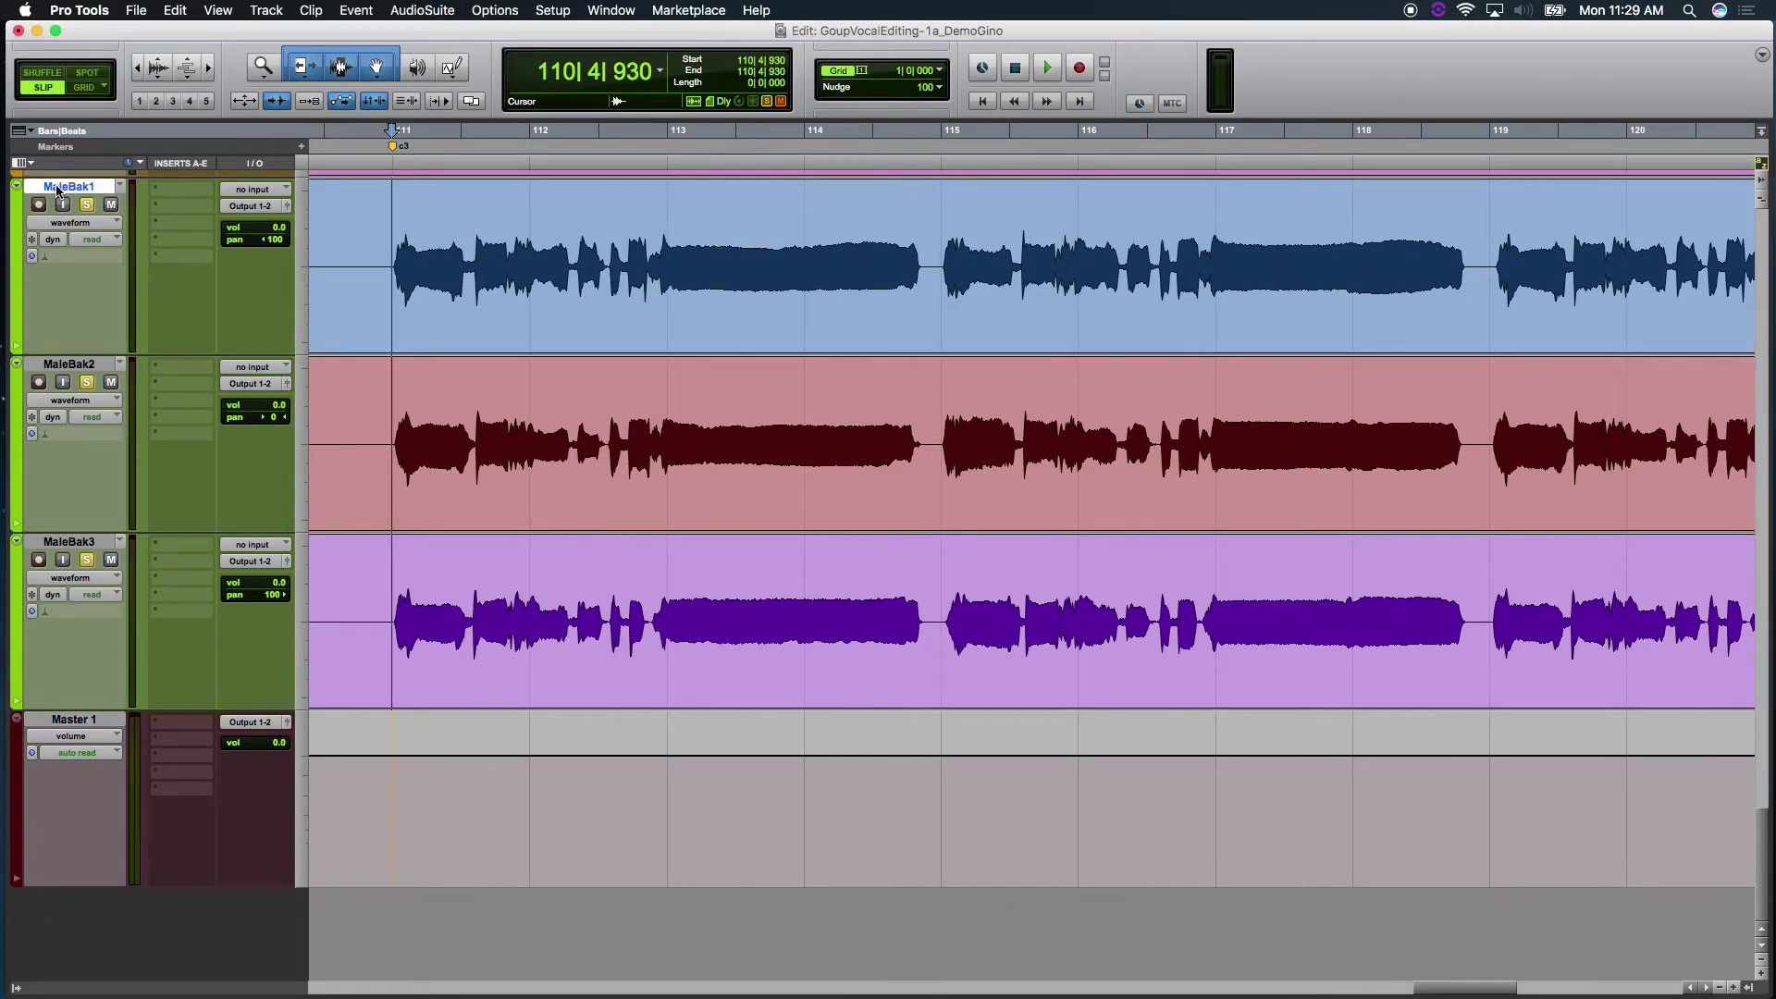
left_click(81, 365)
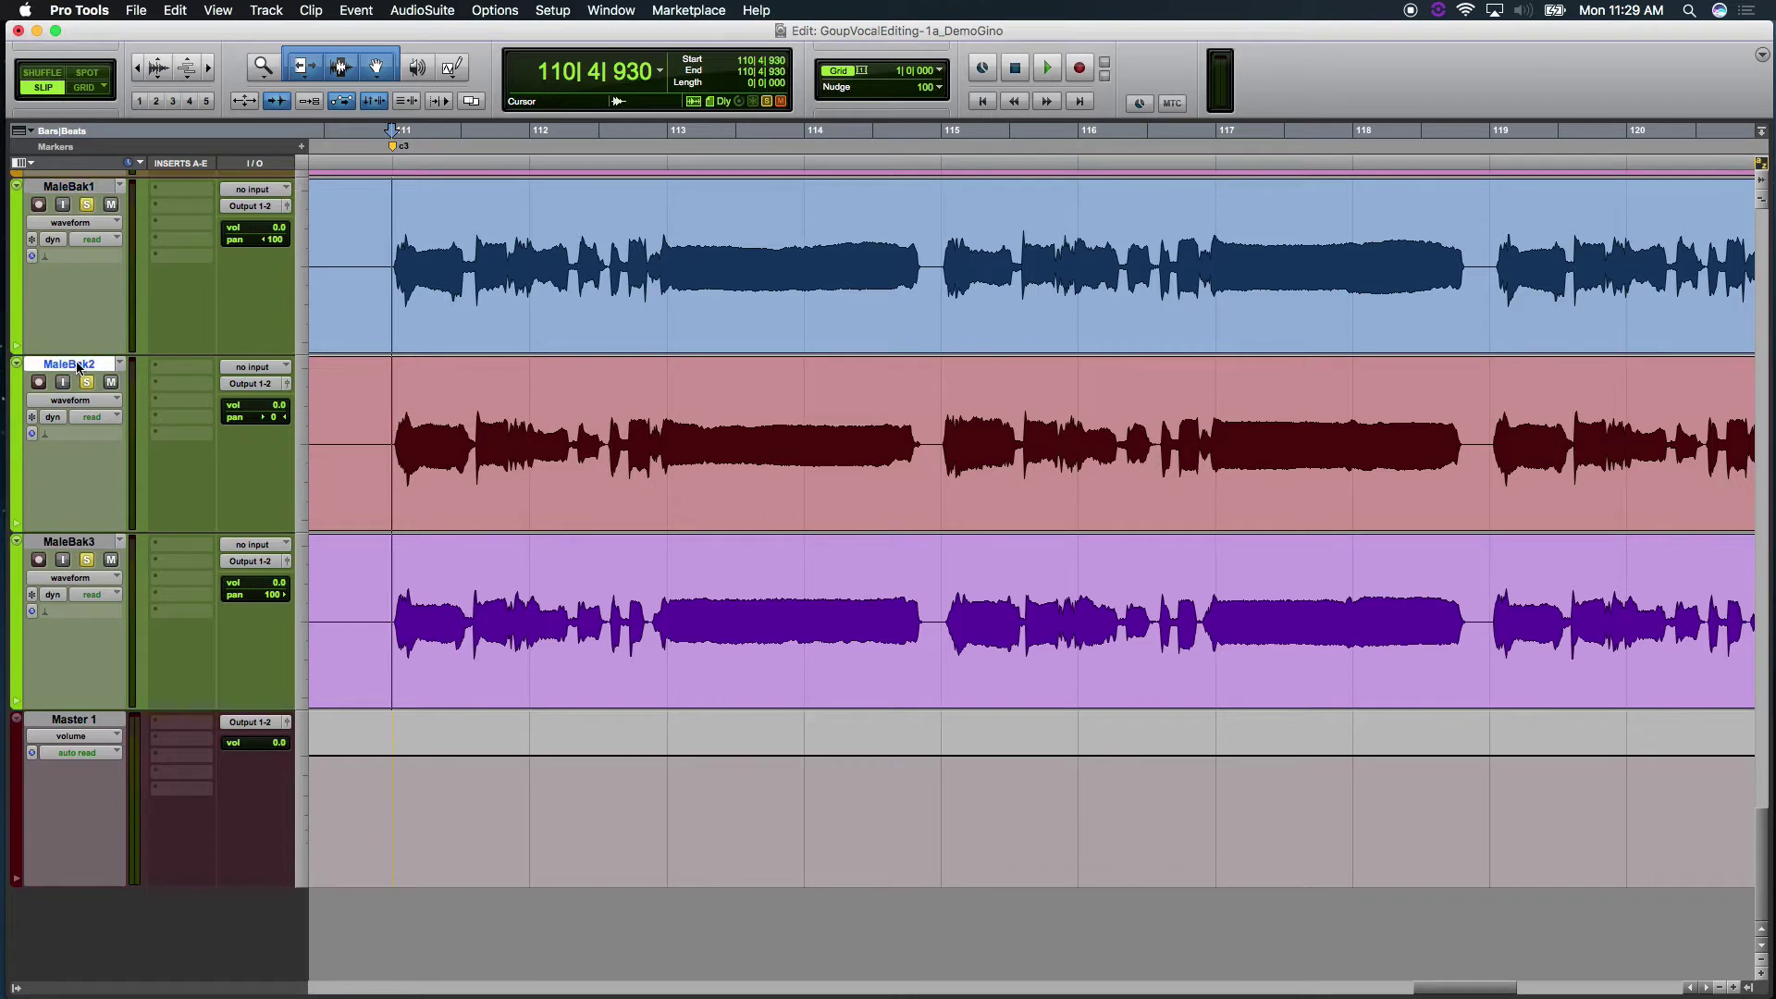
left_click(74, 545)
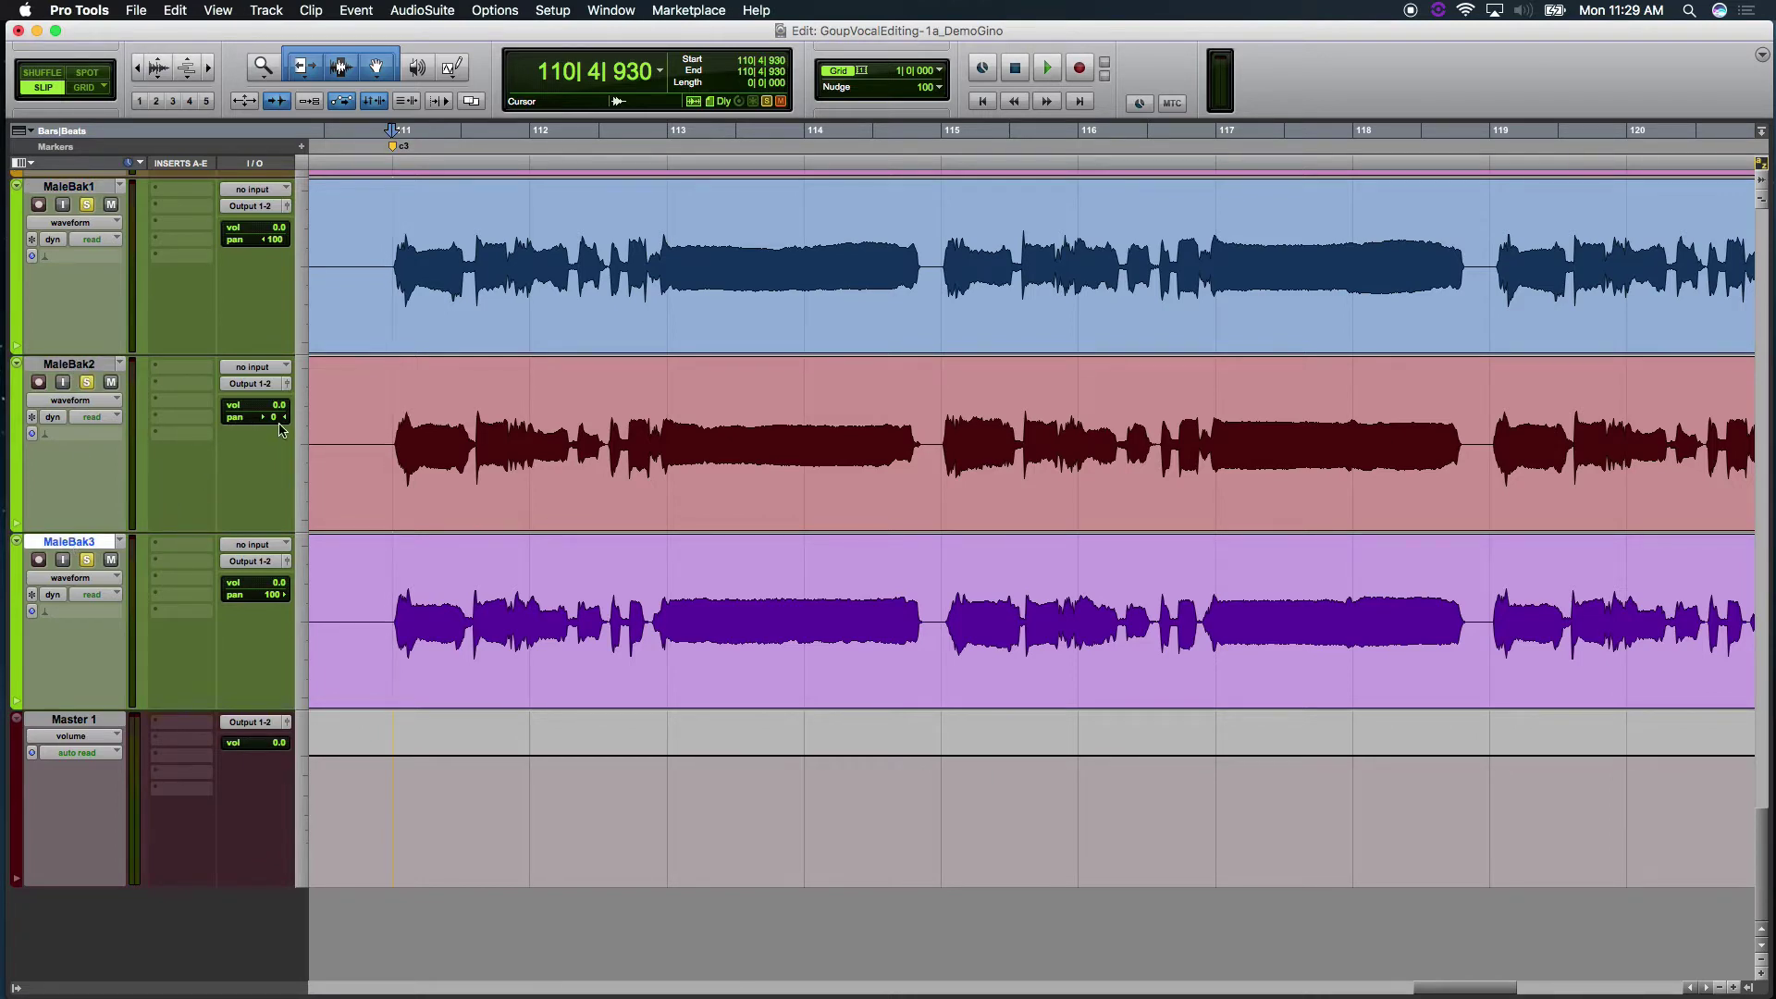
left_click(81, 190)
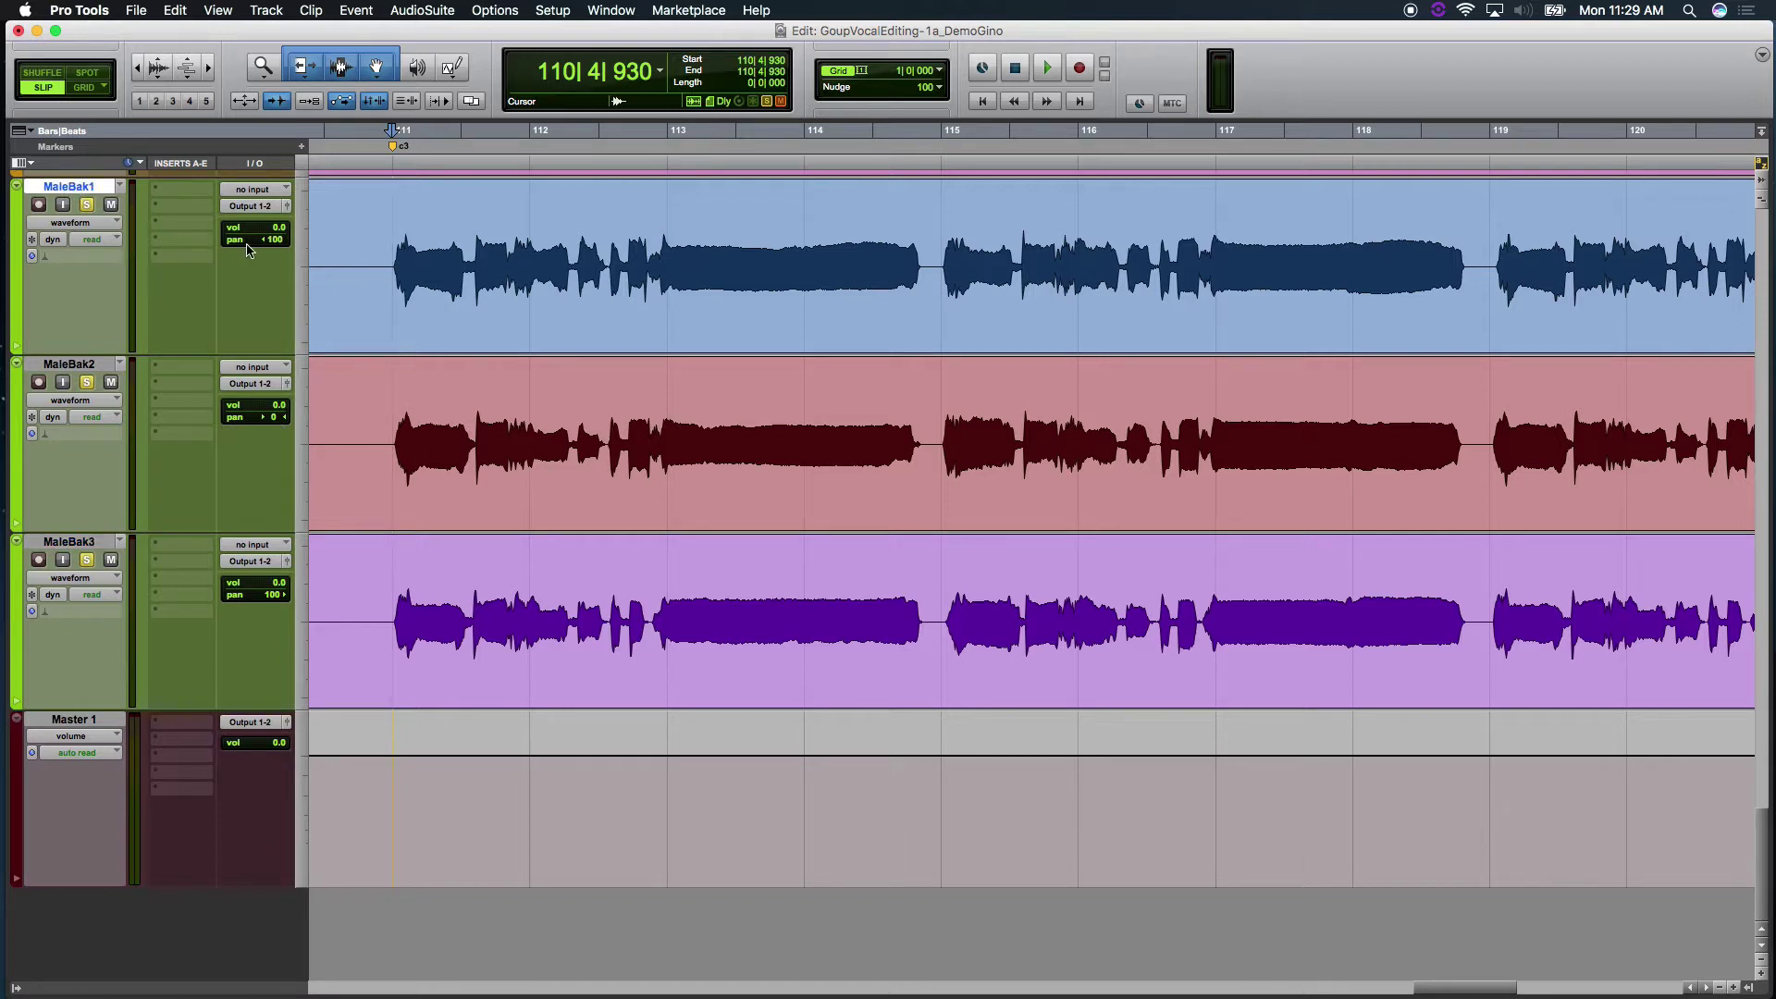
left_click(78, 543)
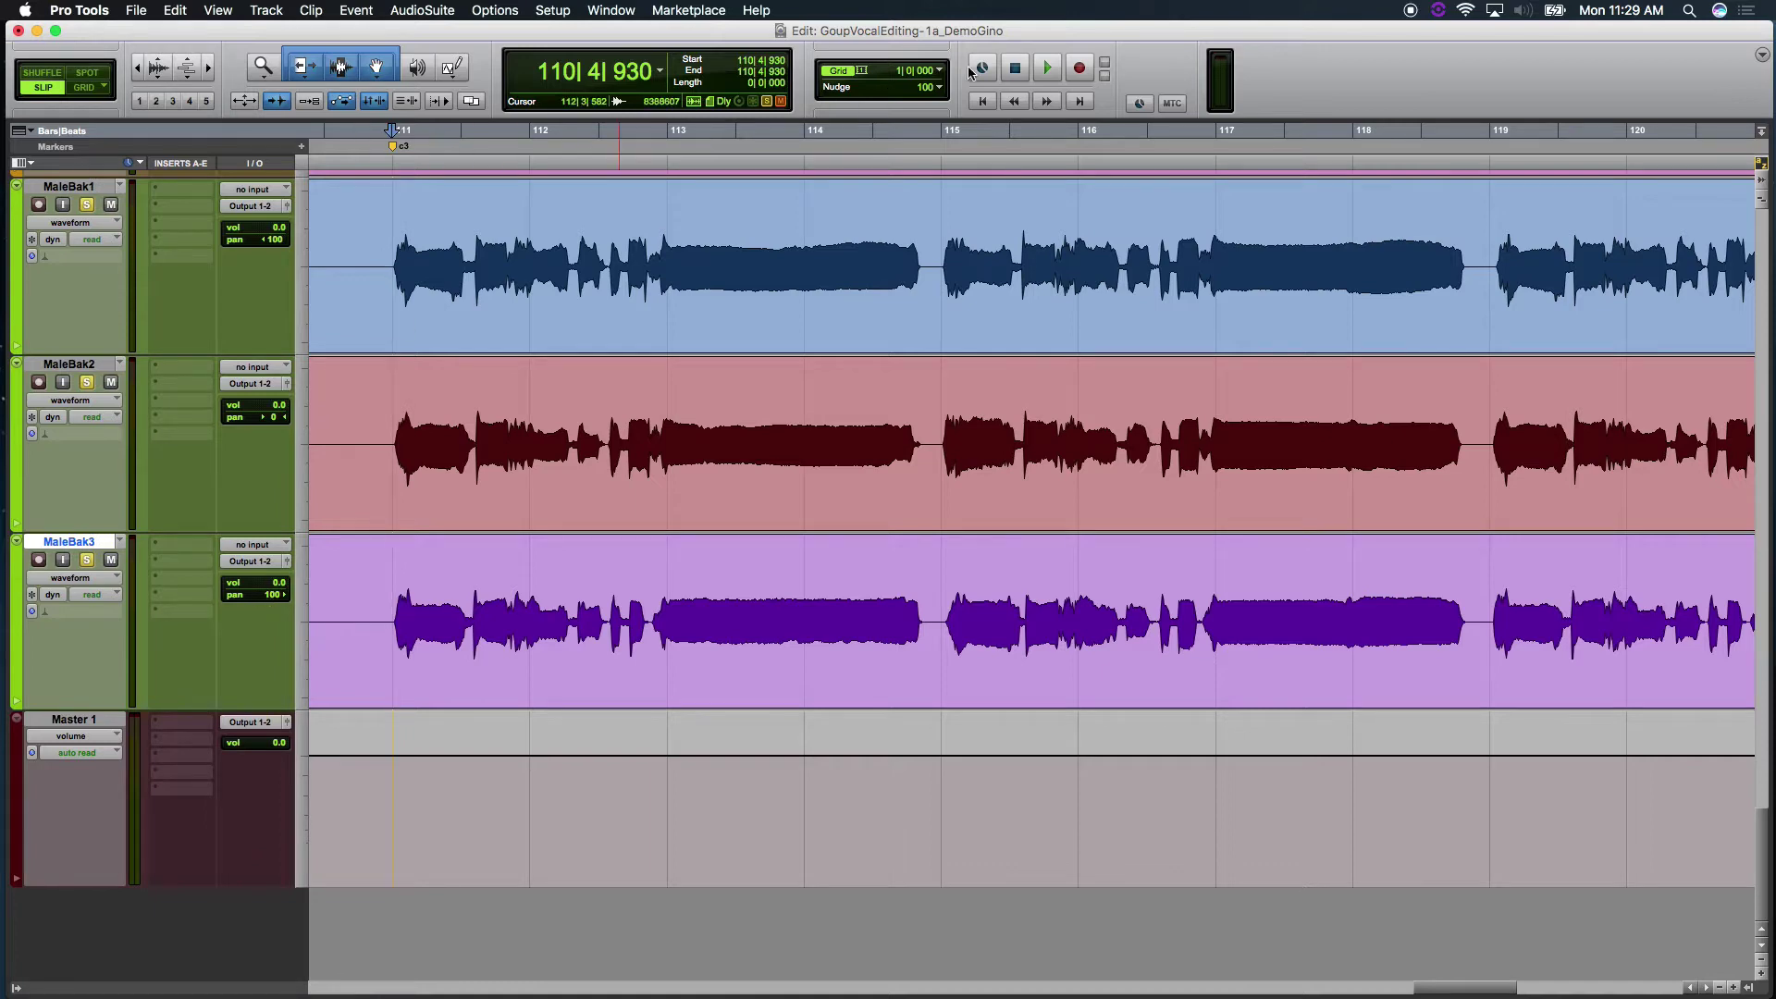
left_click(1048, 71)
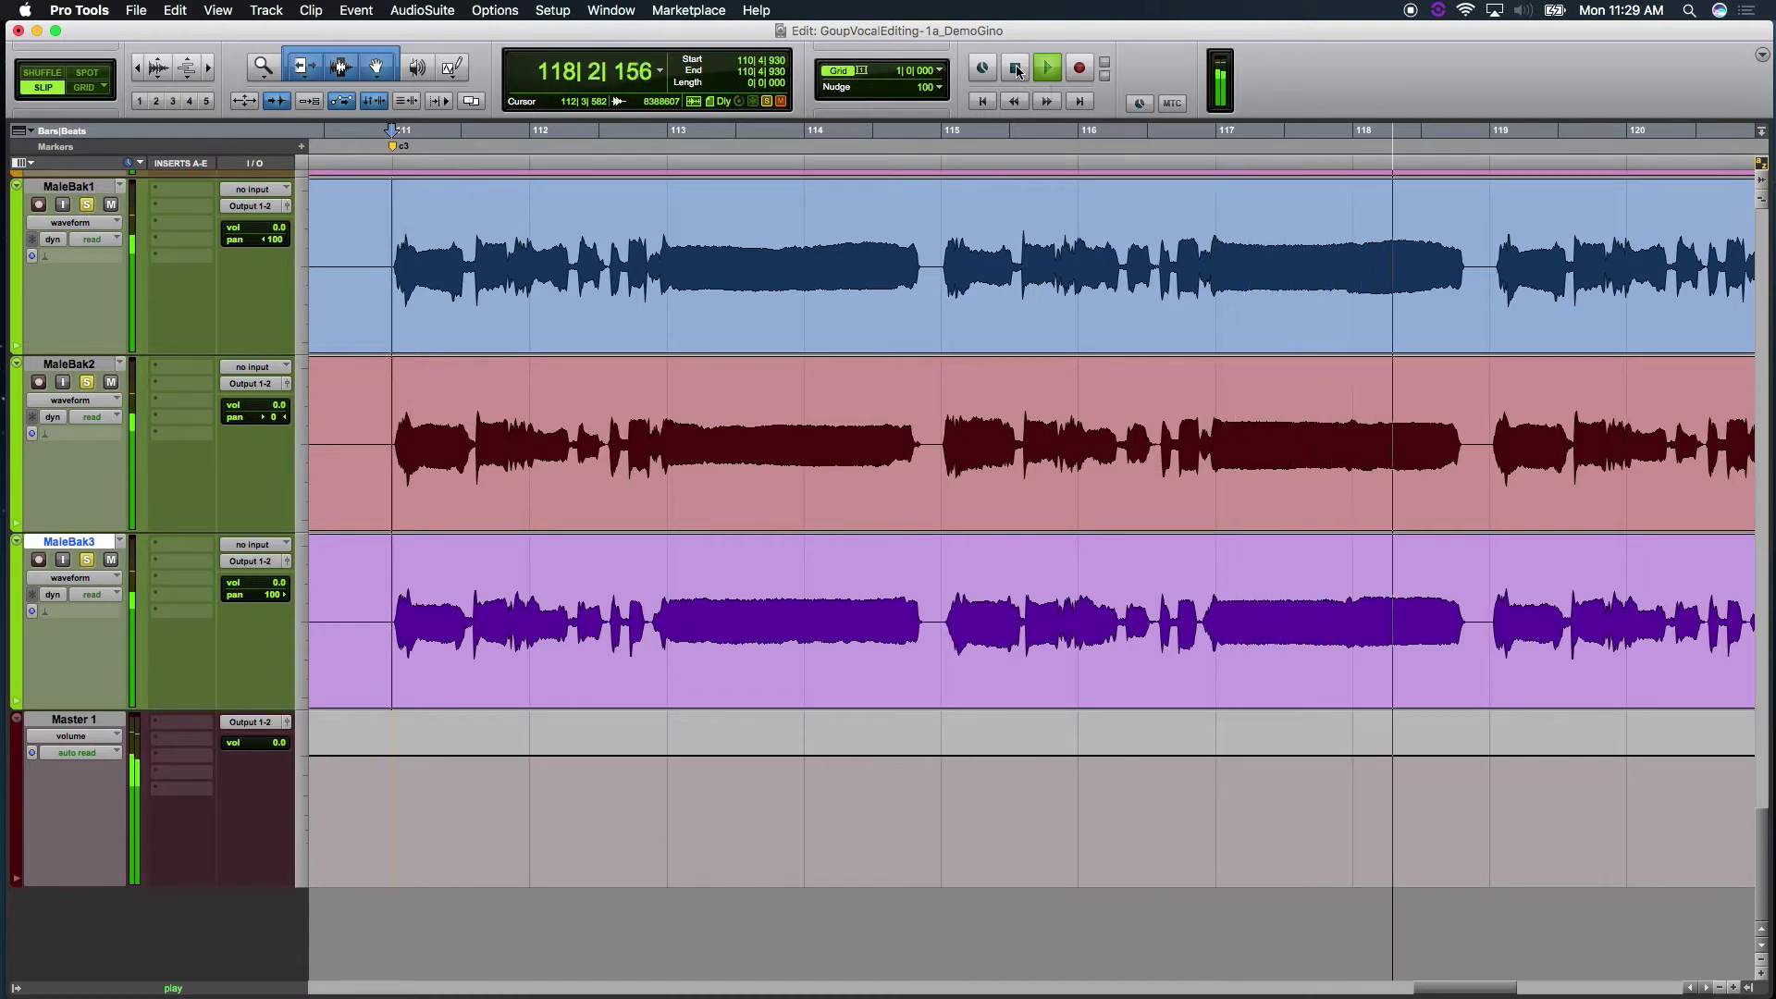
left_click(1016, 66)
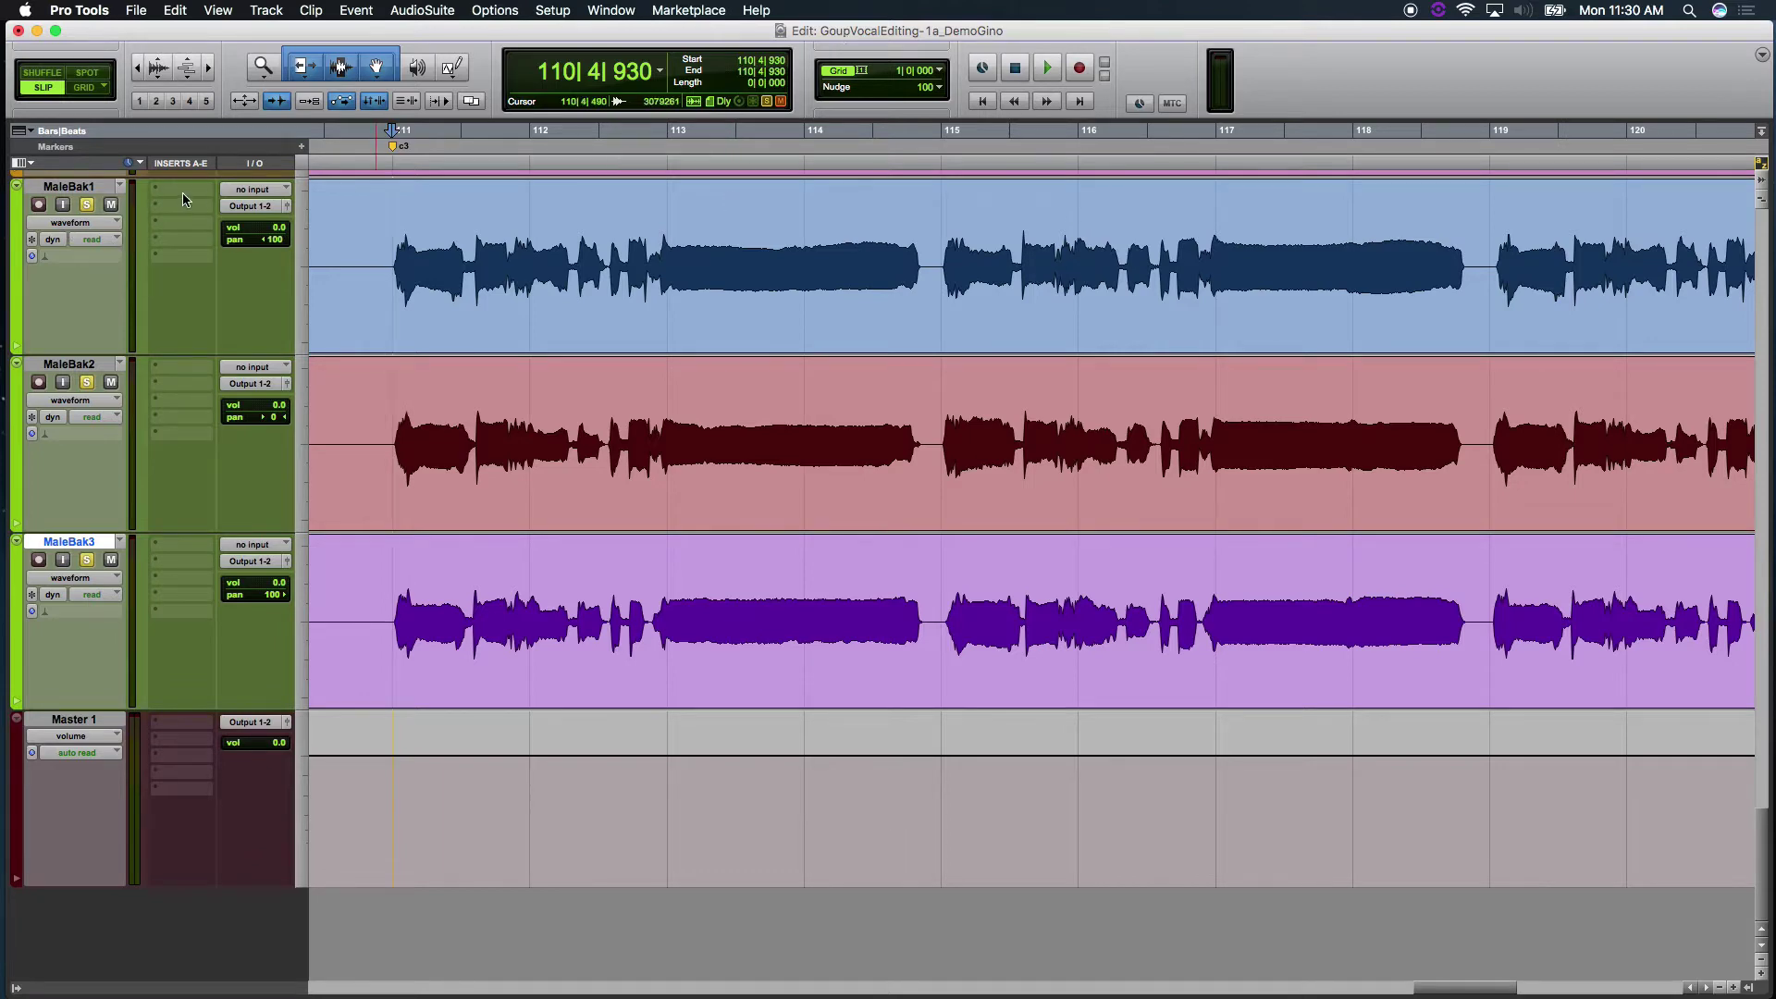
Insert Melodyne (mono) on MaleBak3 and Option-drag a copy of it onto MaleBak2.
left_click(171, 550)
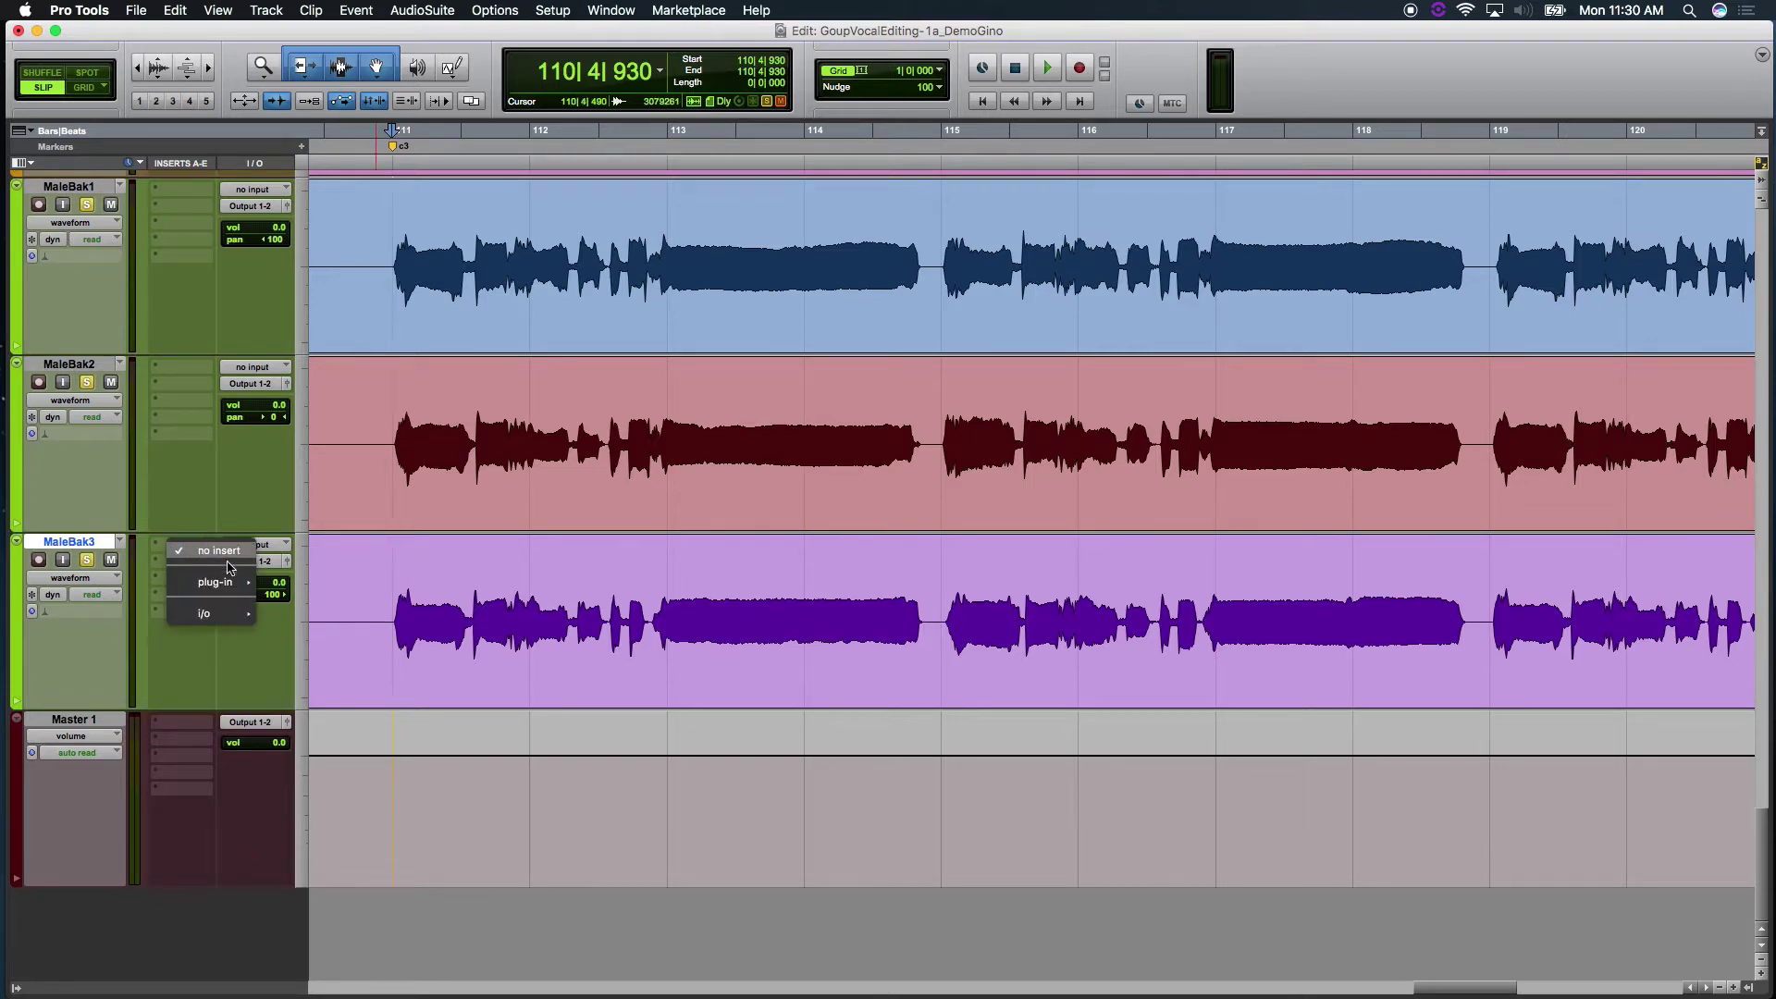
mouse_move(245, 584)
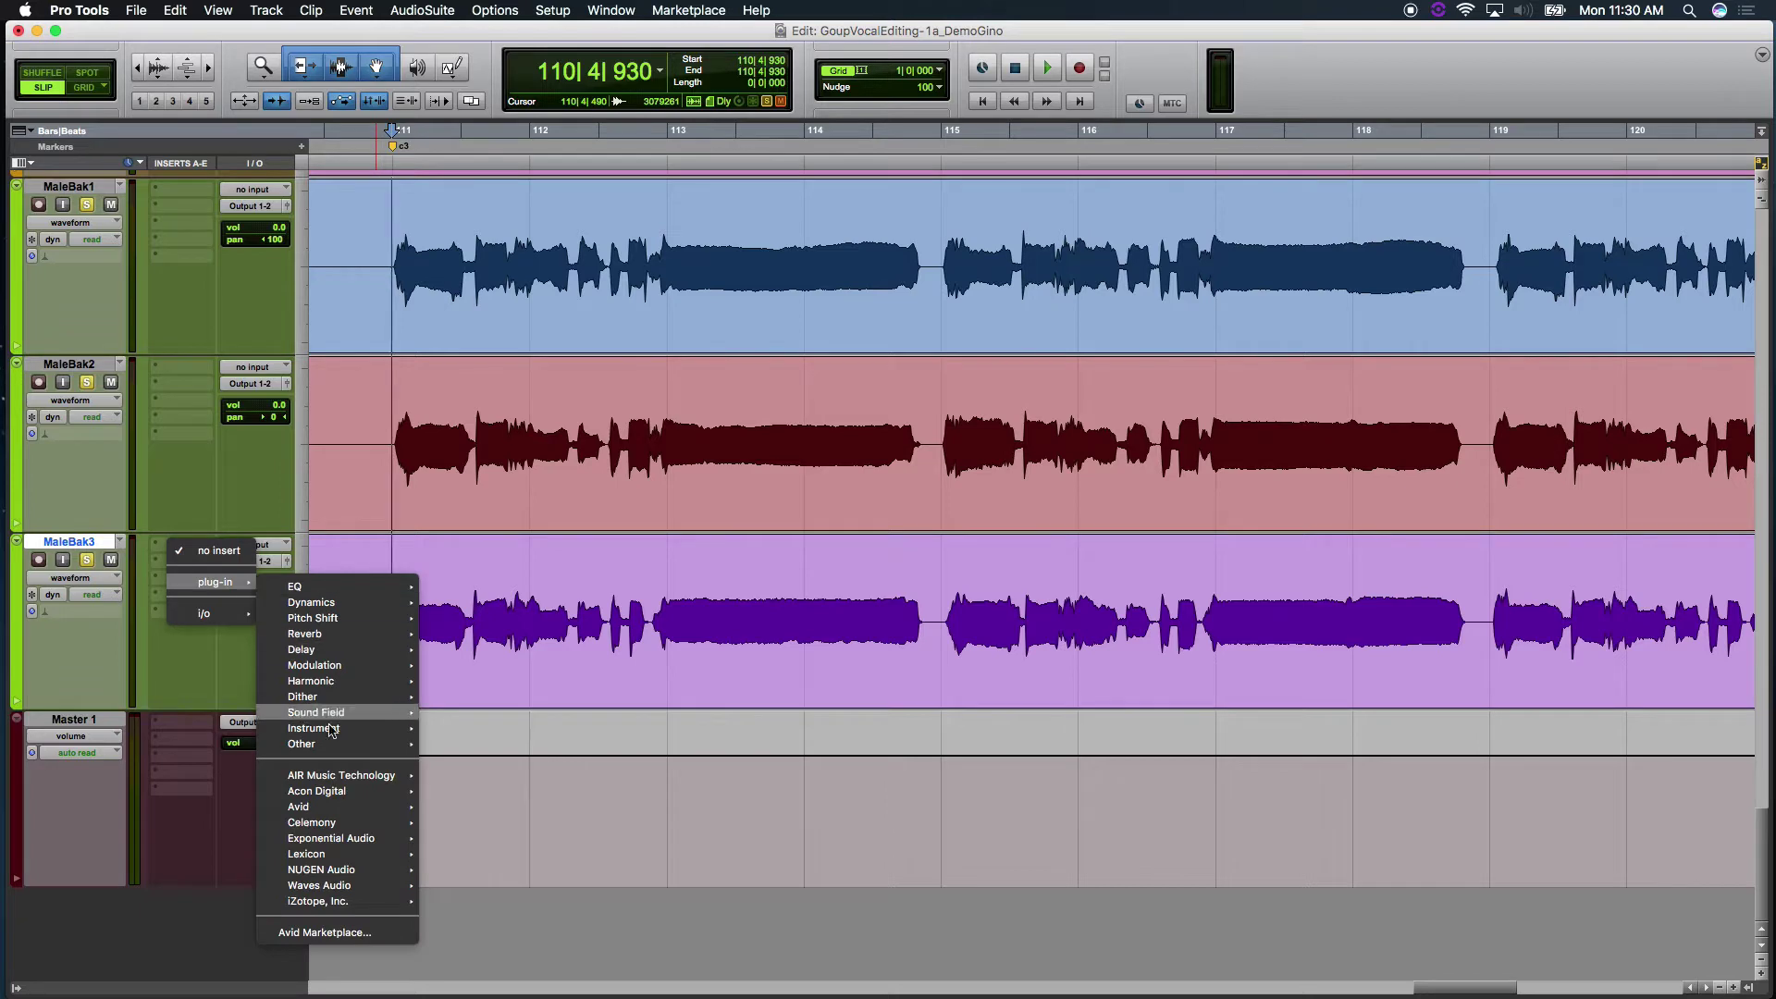
mouse_move(369, 854)
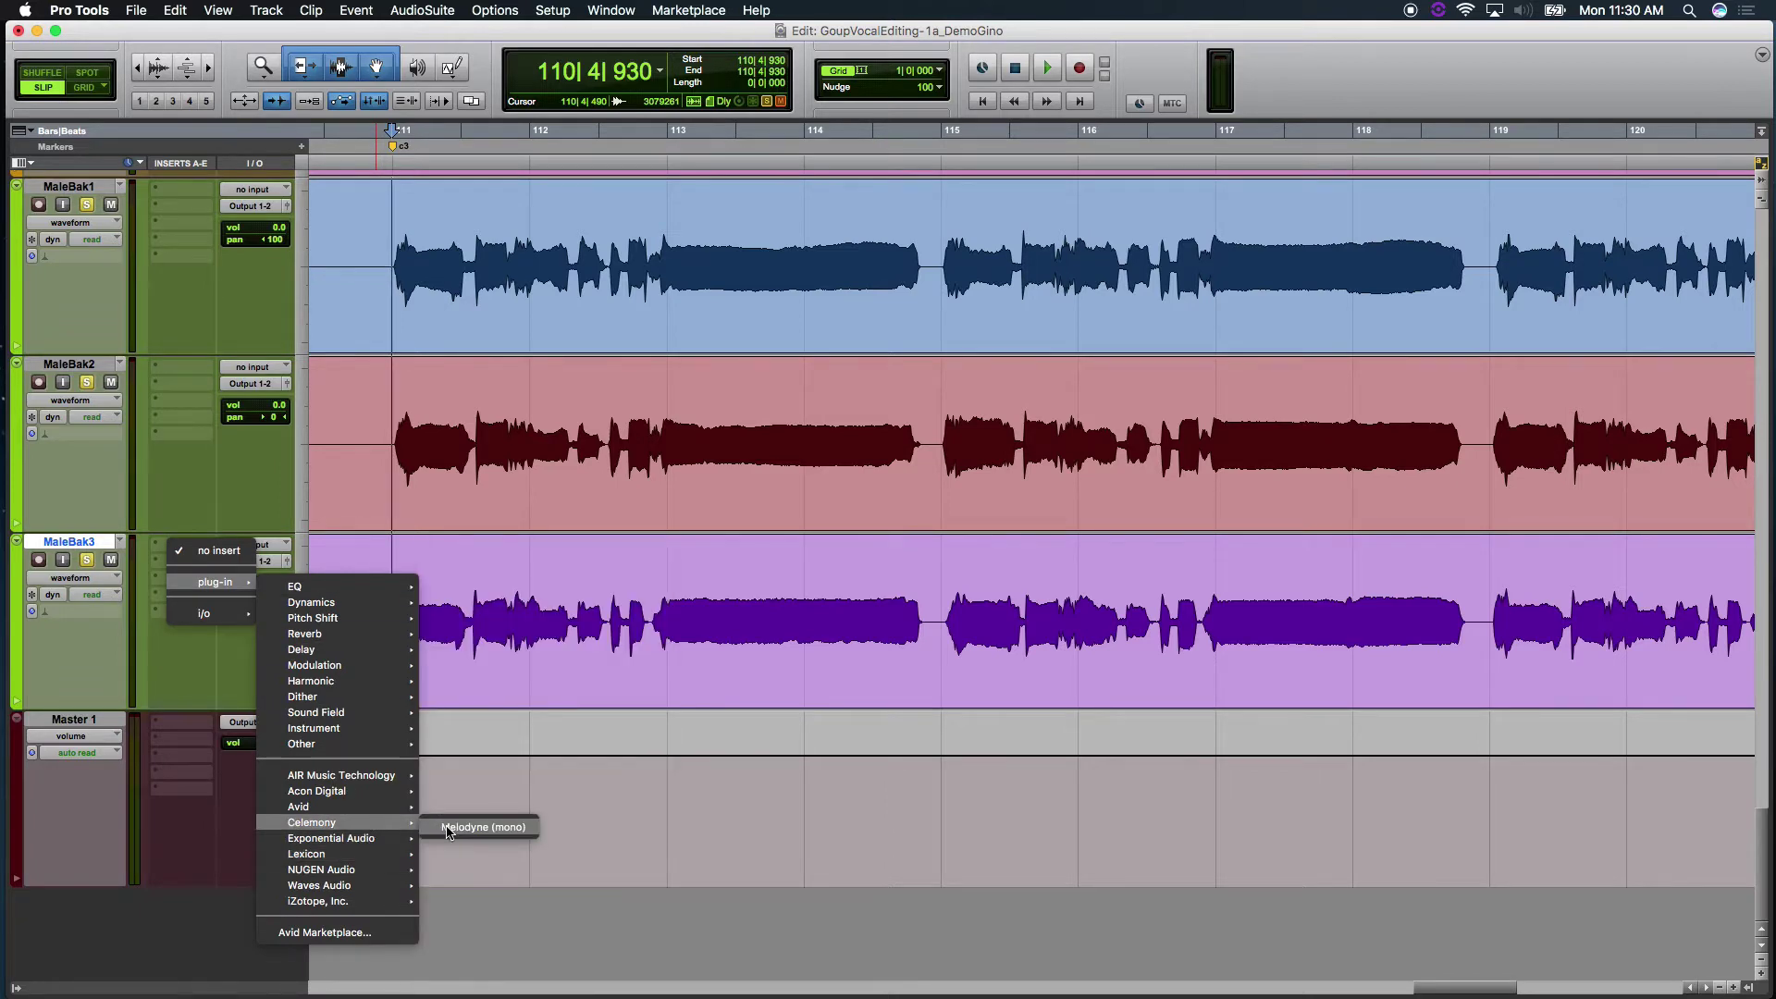
key("Escape")
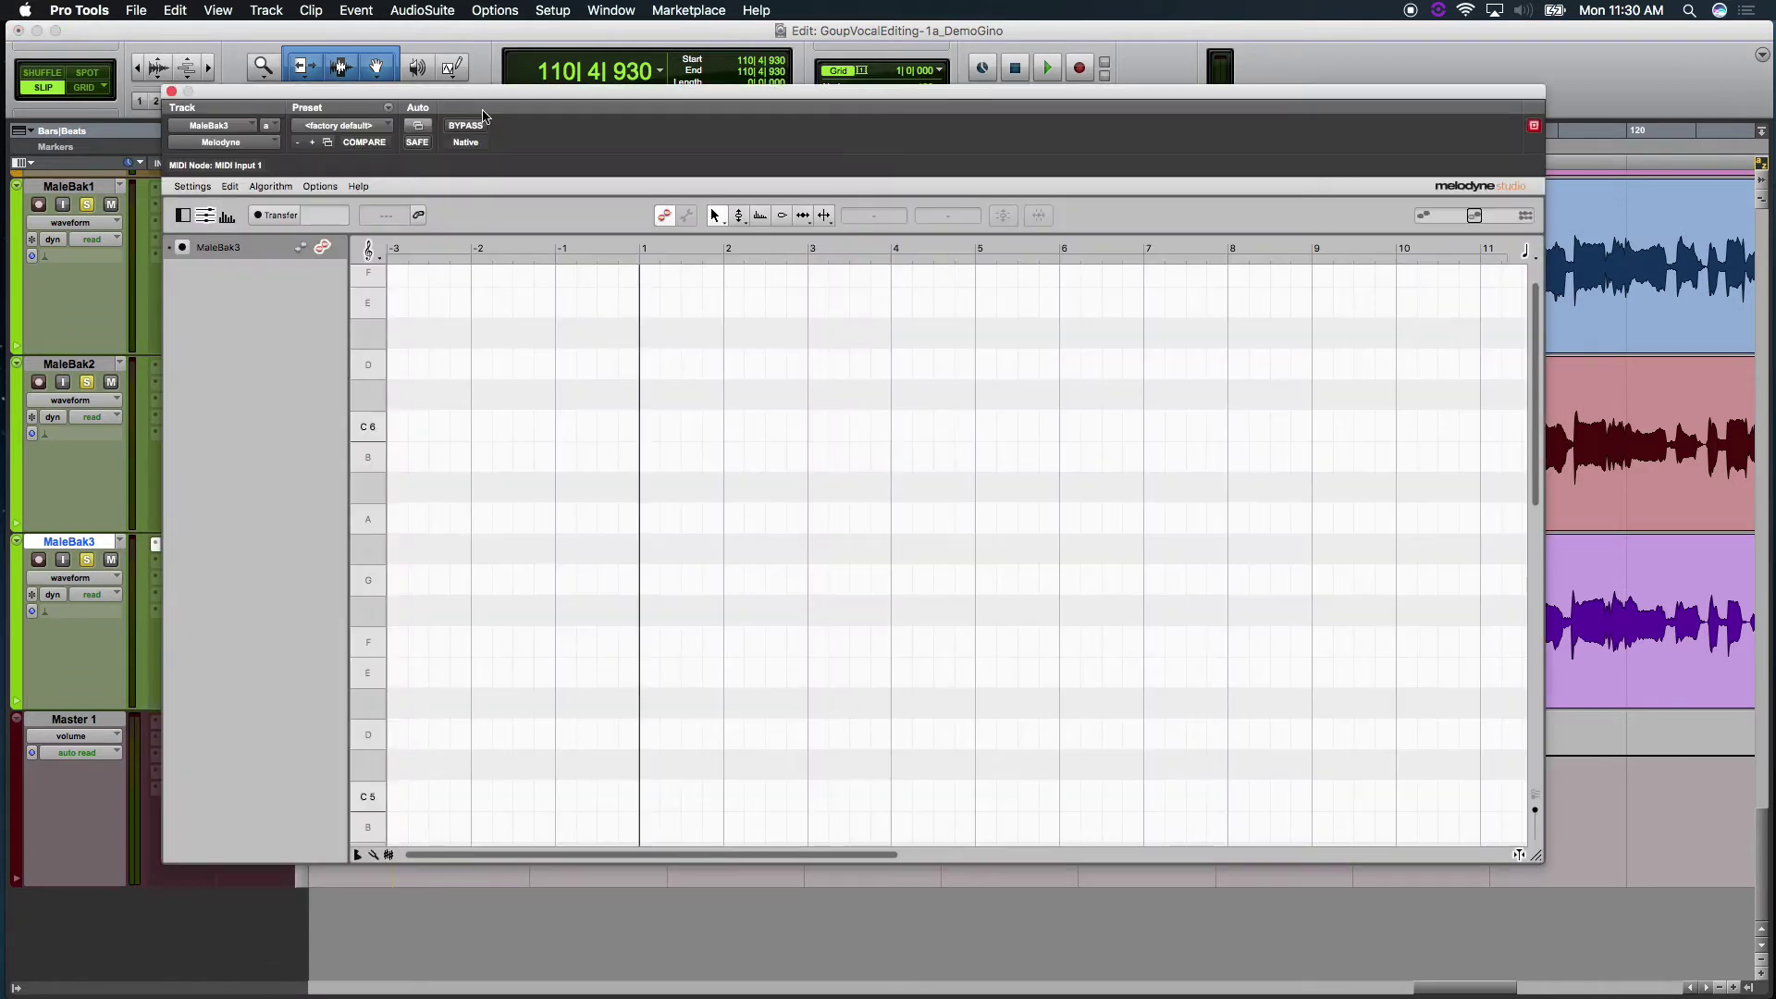
left_click_drag(481, 101, 638, 193)
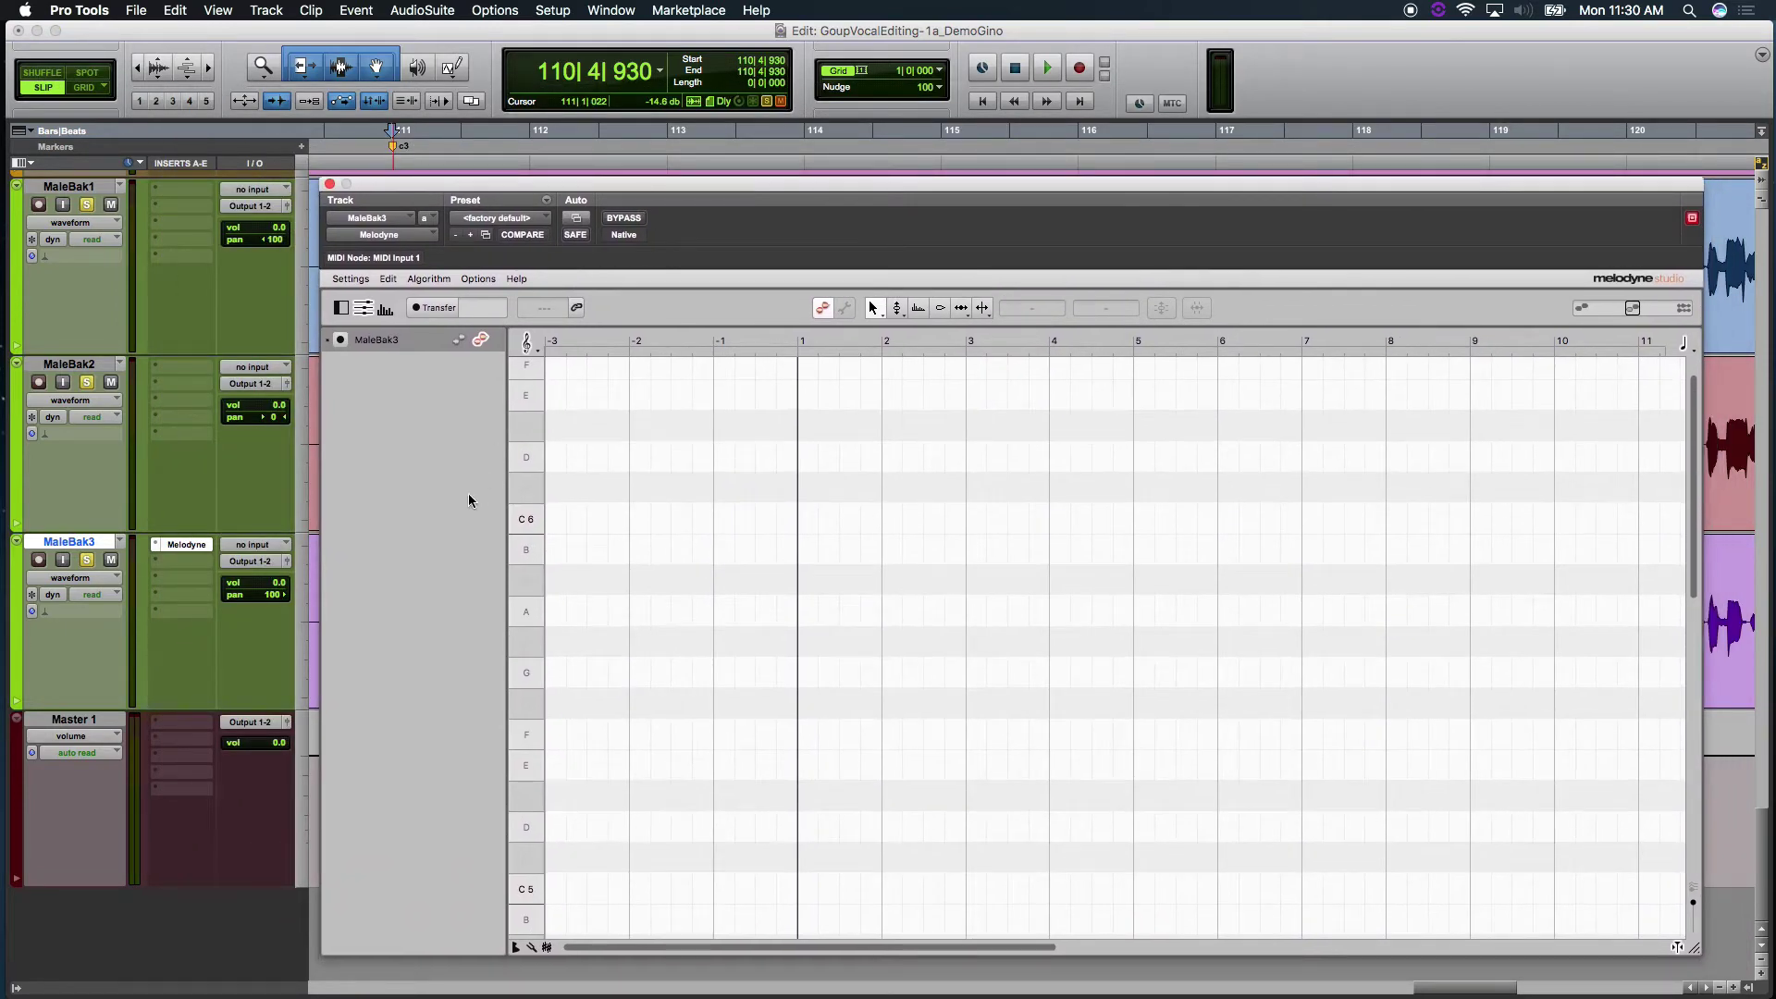
left_click_drag(186, 552, 190, 193)
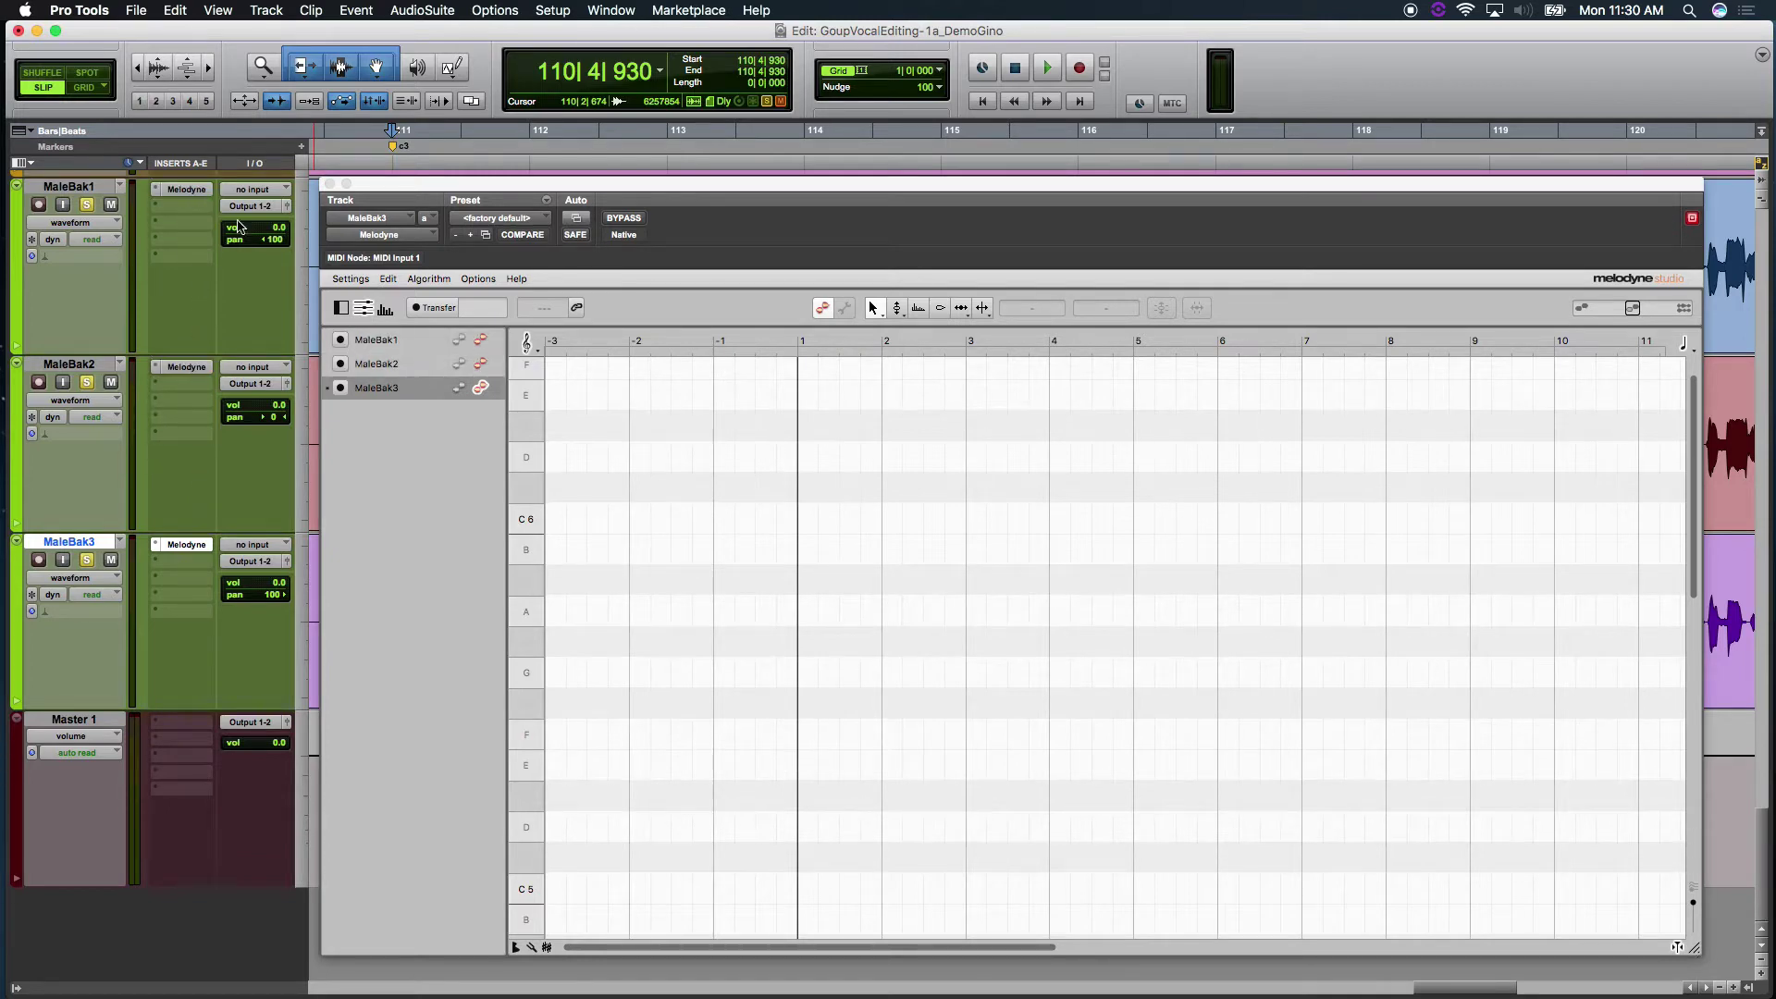
Select MaleBak1, MaleBak2 and MaleBak3 in turn in Melodyne's track list.
left_click(83, 191)
left_click(399, 341)
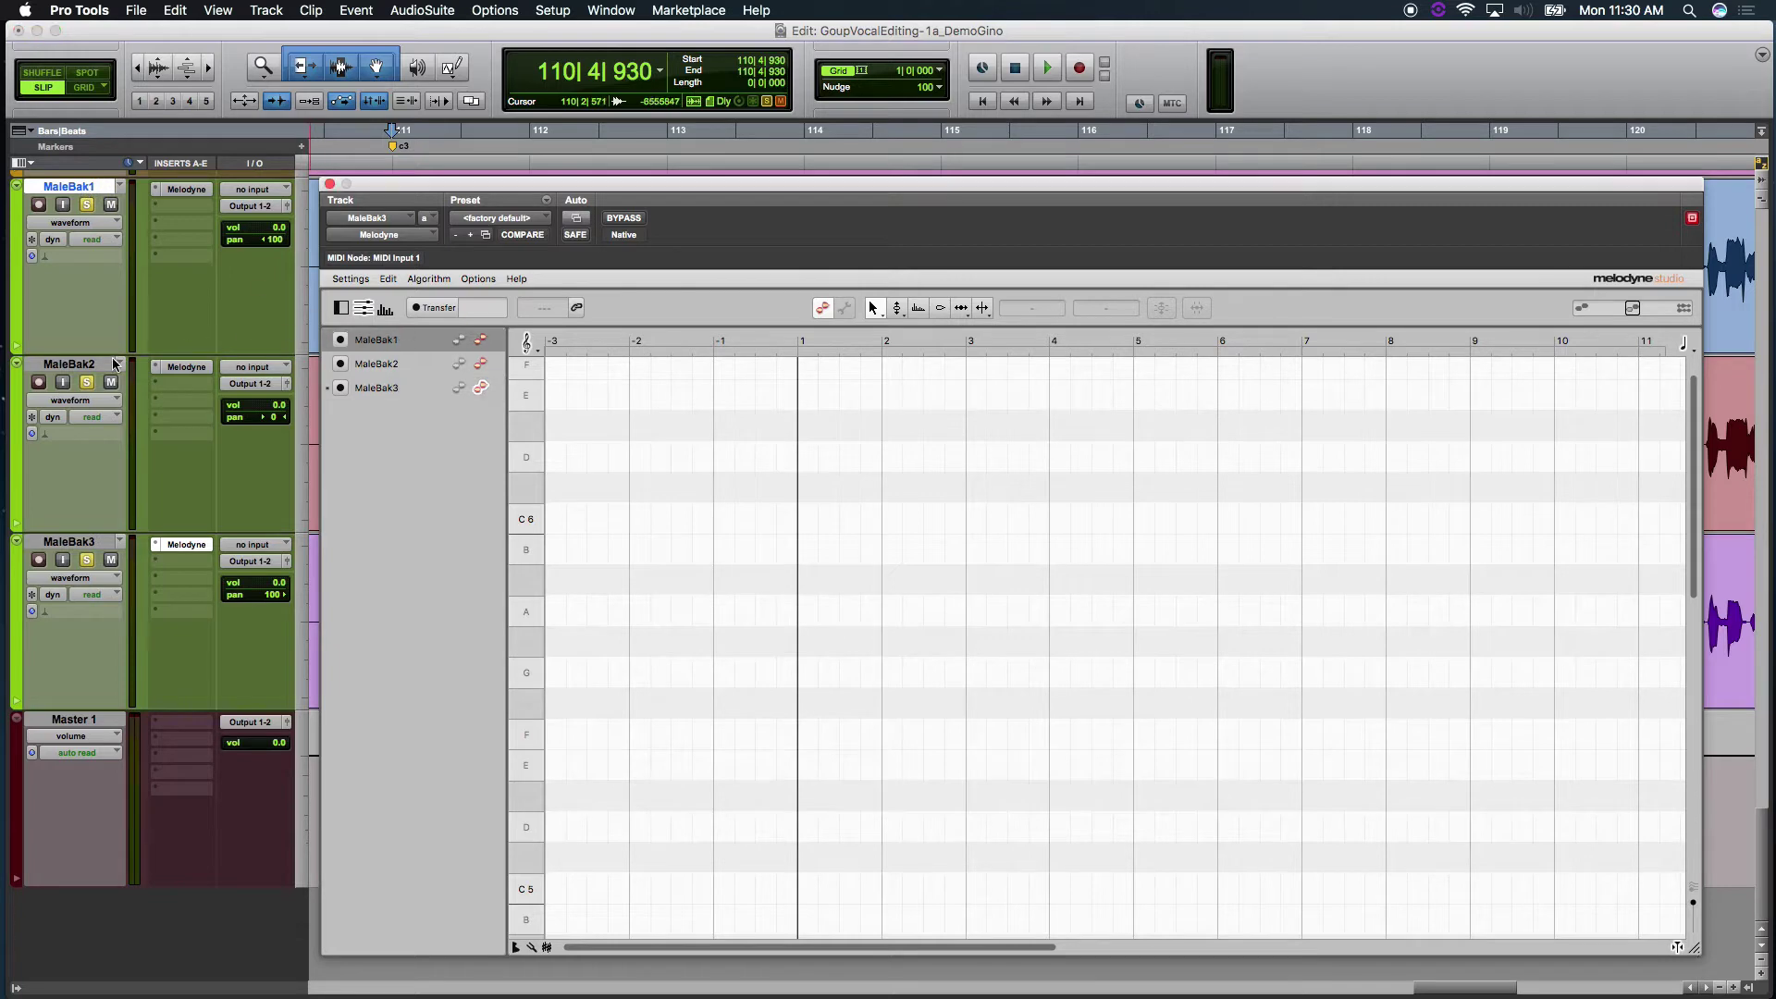
left_click(93, 366)
left_click(374, 364)
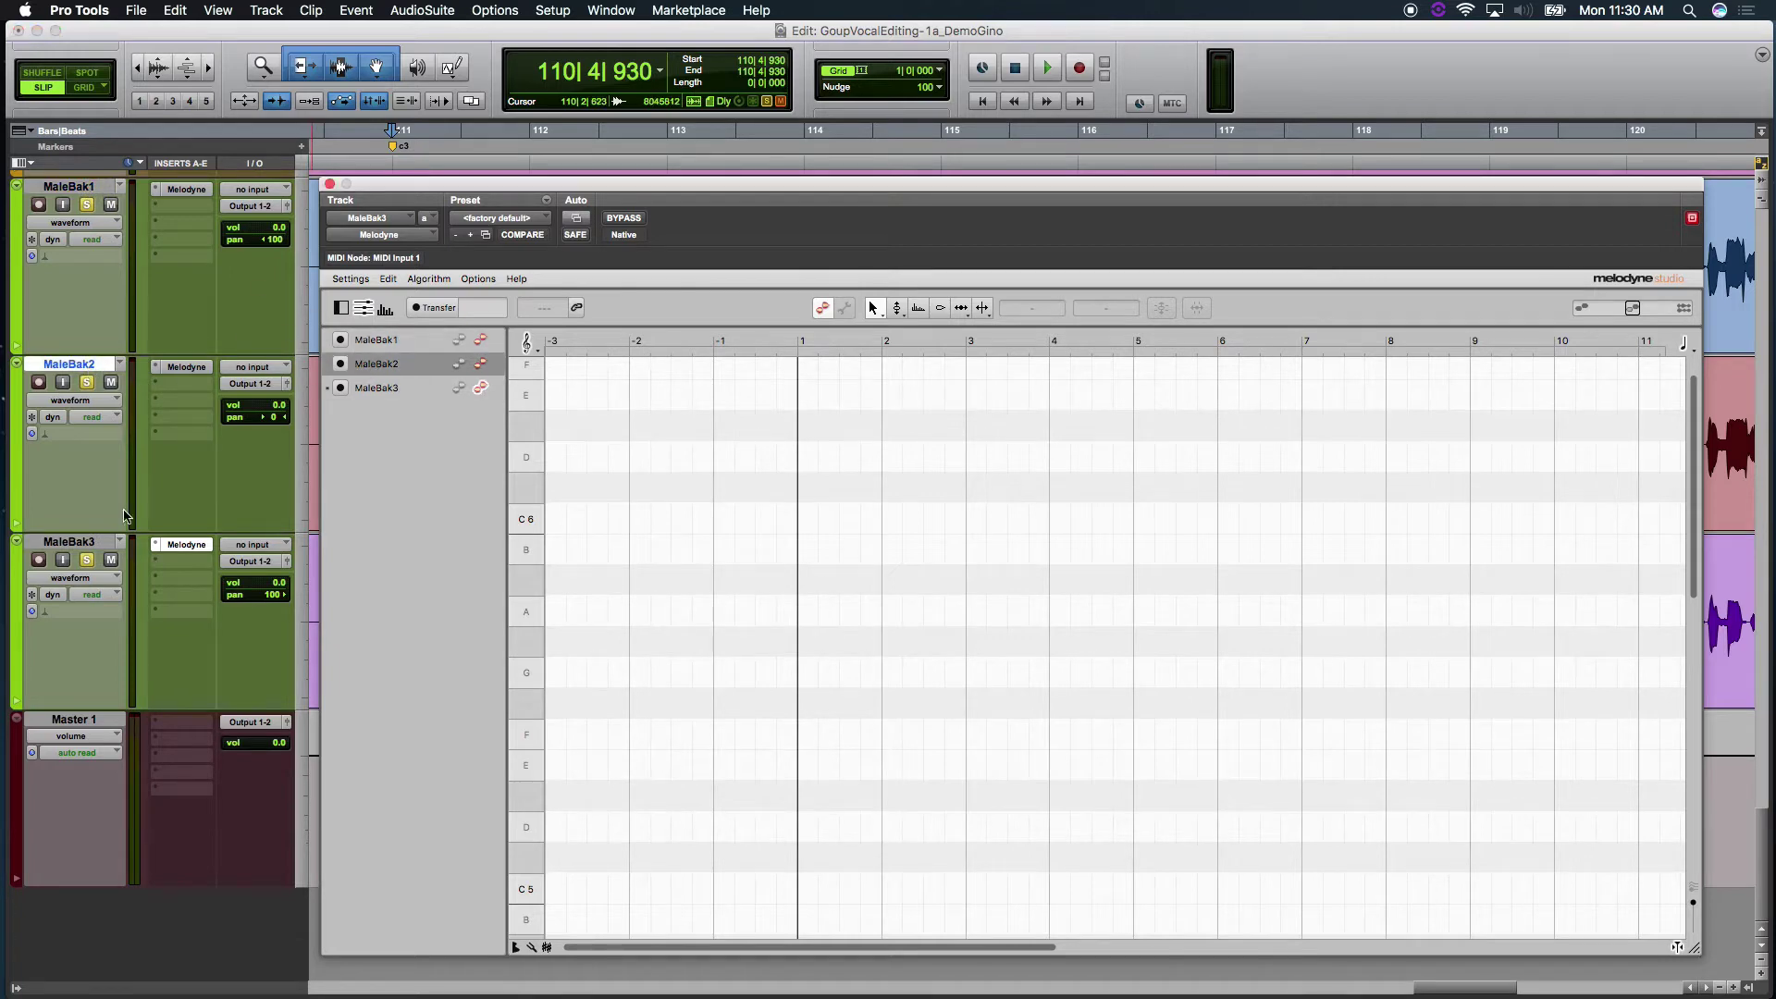
left_click(61, 545)
left_click(411, 393)
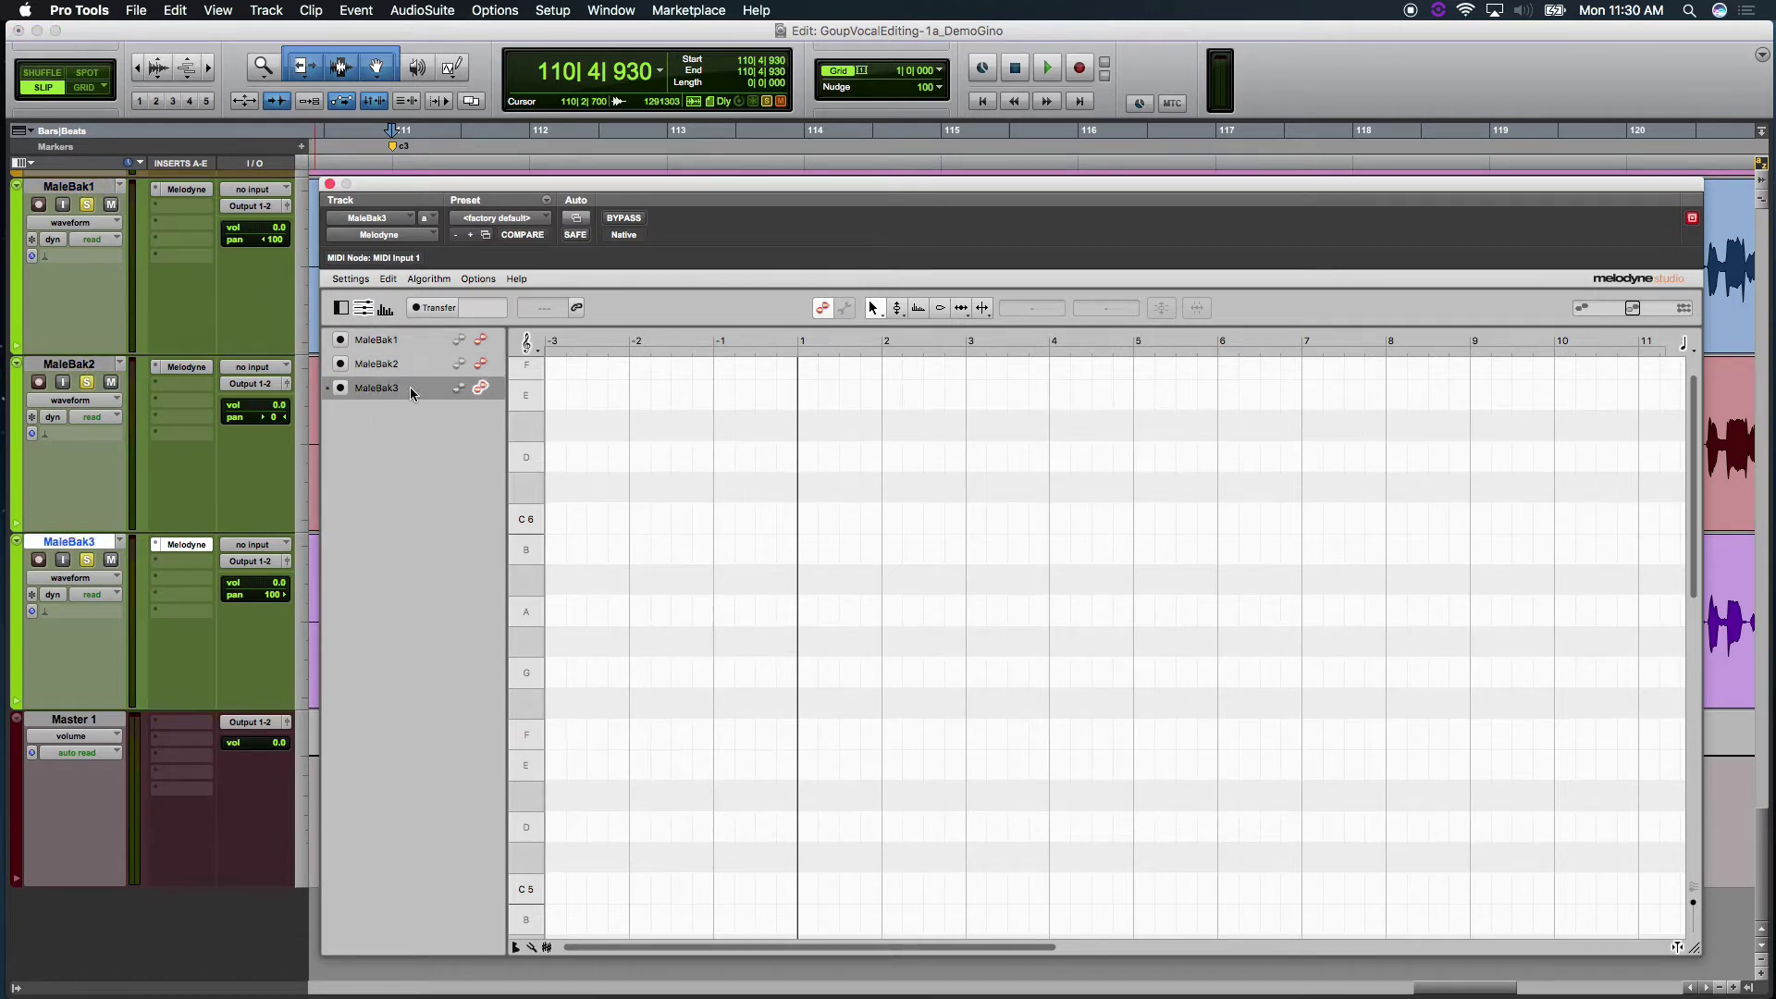
Enable transfer for MaleBak3 and MaleBak1, then play the passage for Melodyne to capture.
left_click(341, 388)
left_click(341, 340)
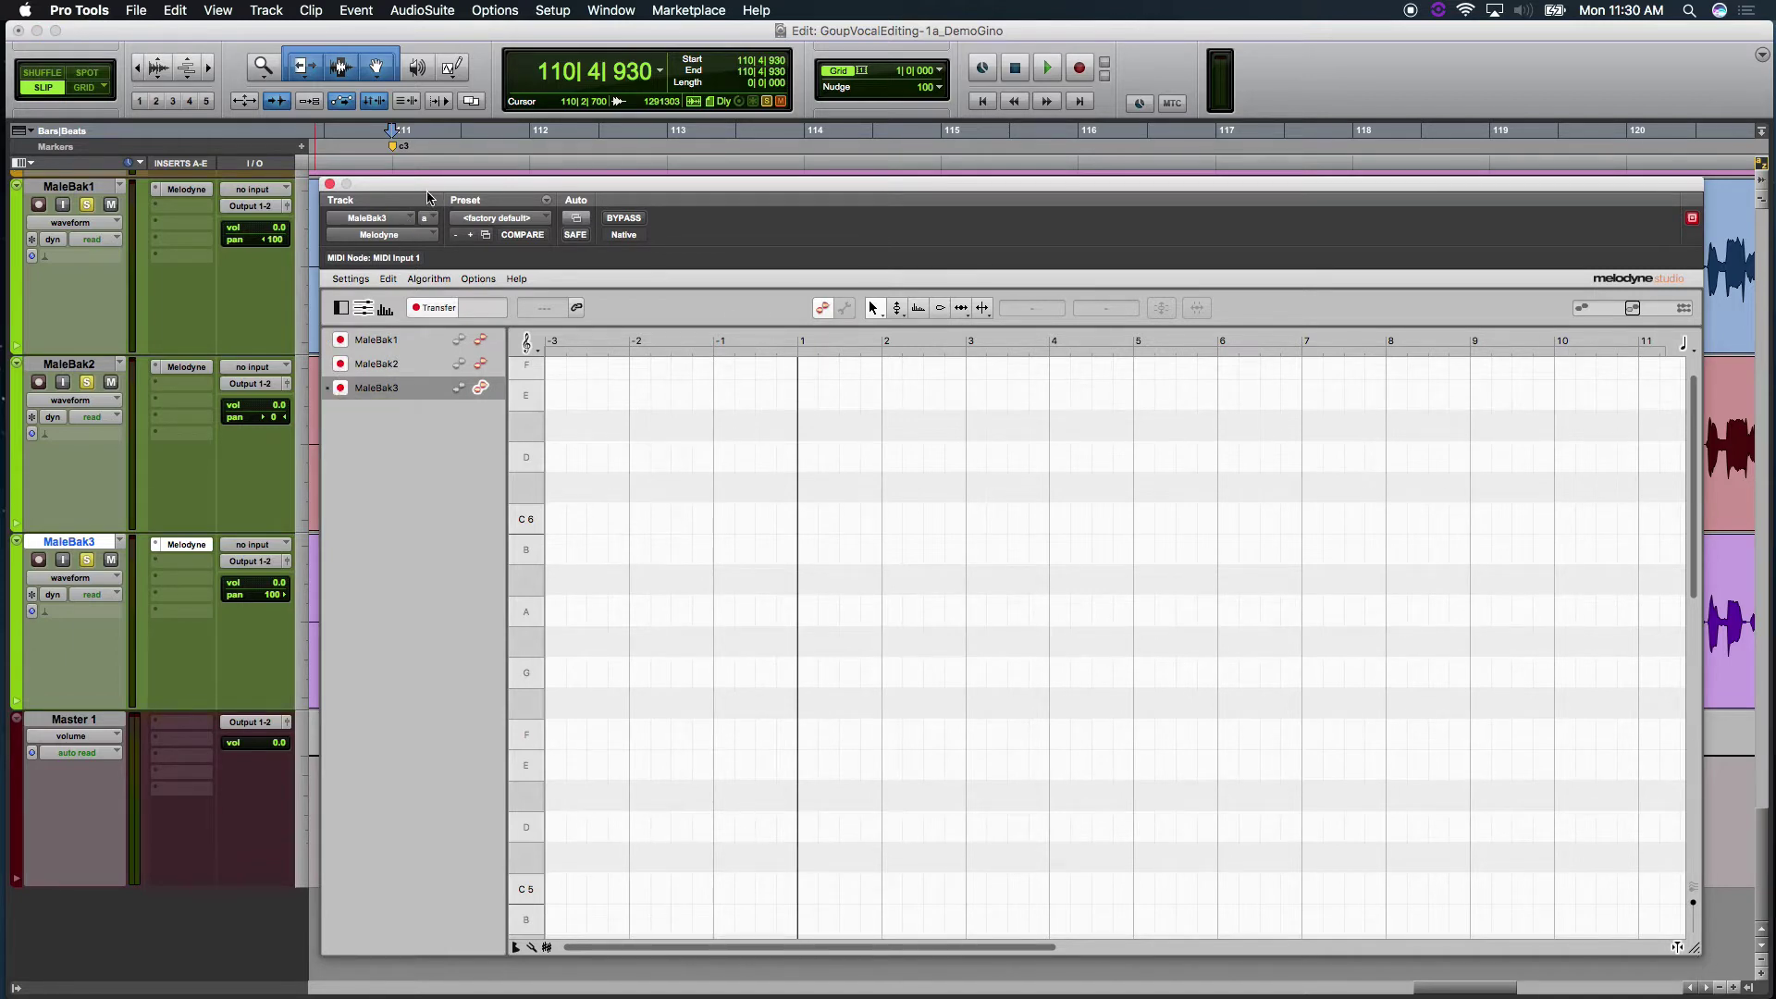
left_click_drag(430, 185, 421, 354)
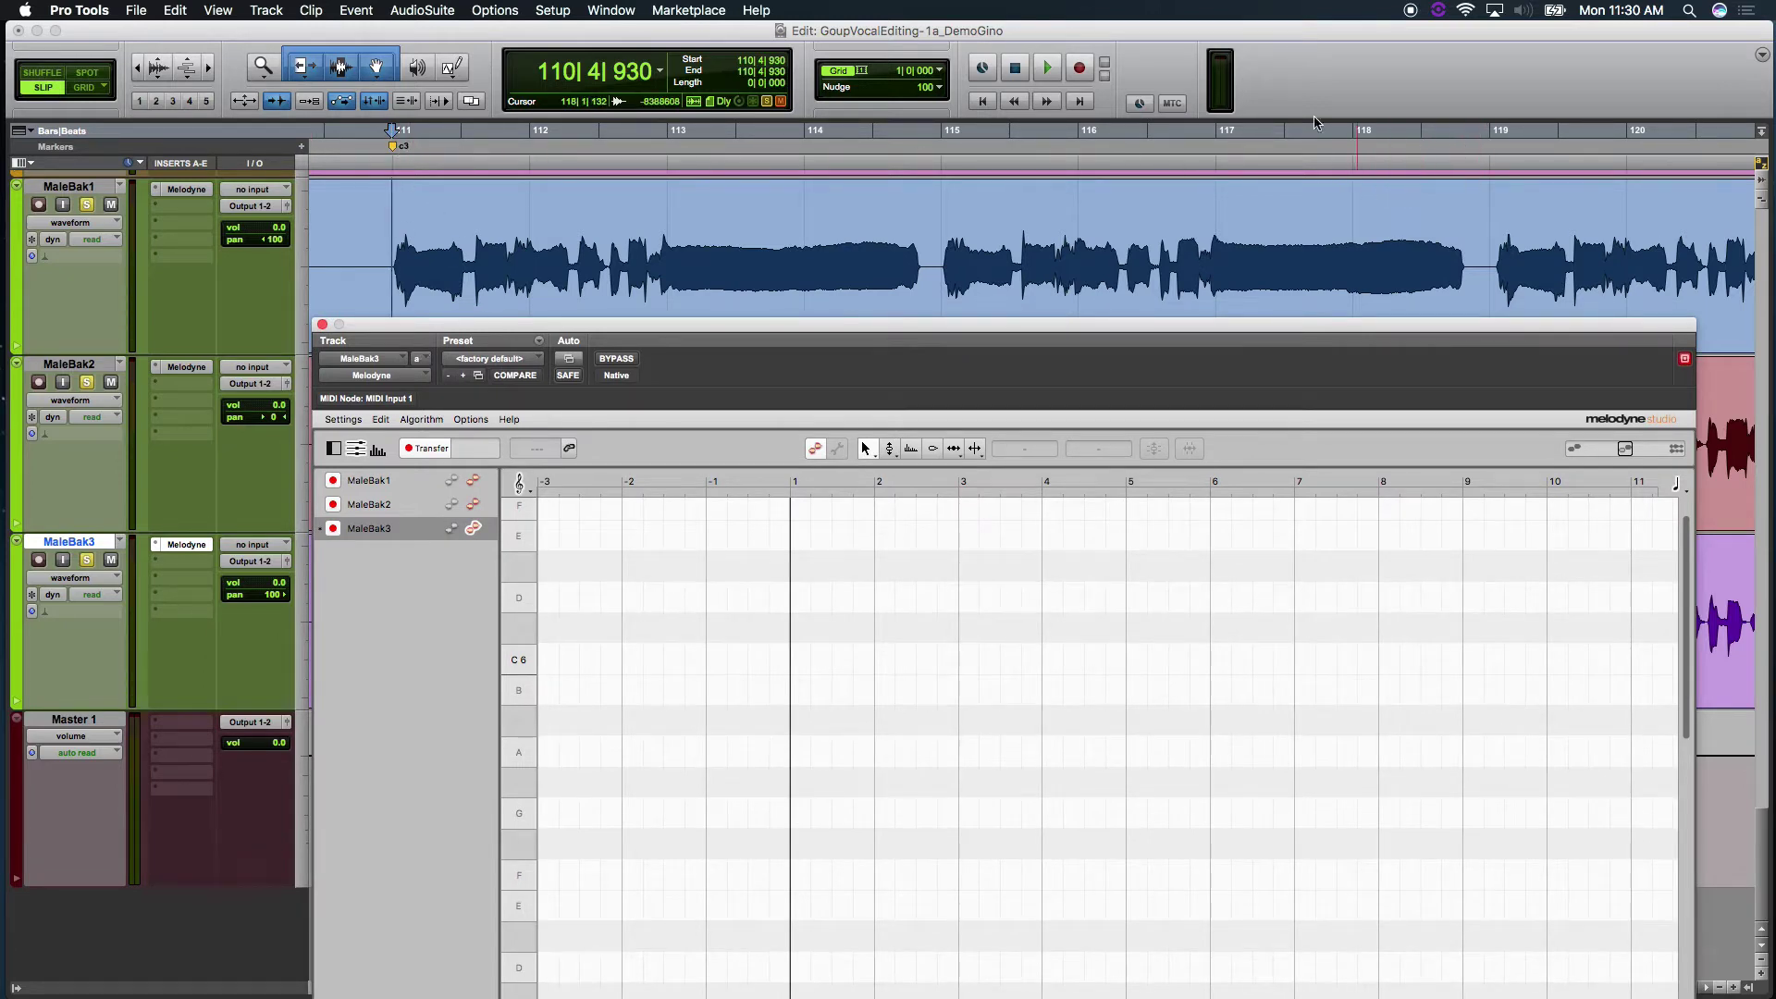
left_click(1048, 68)
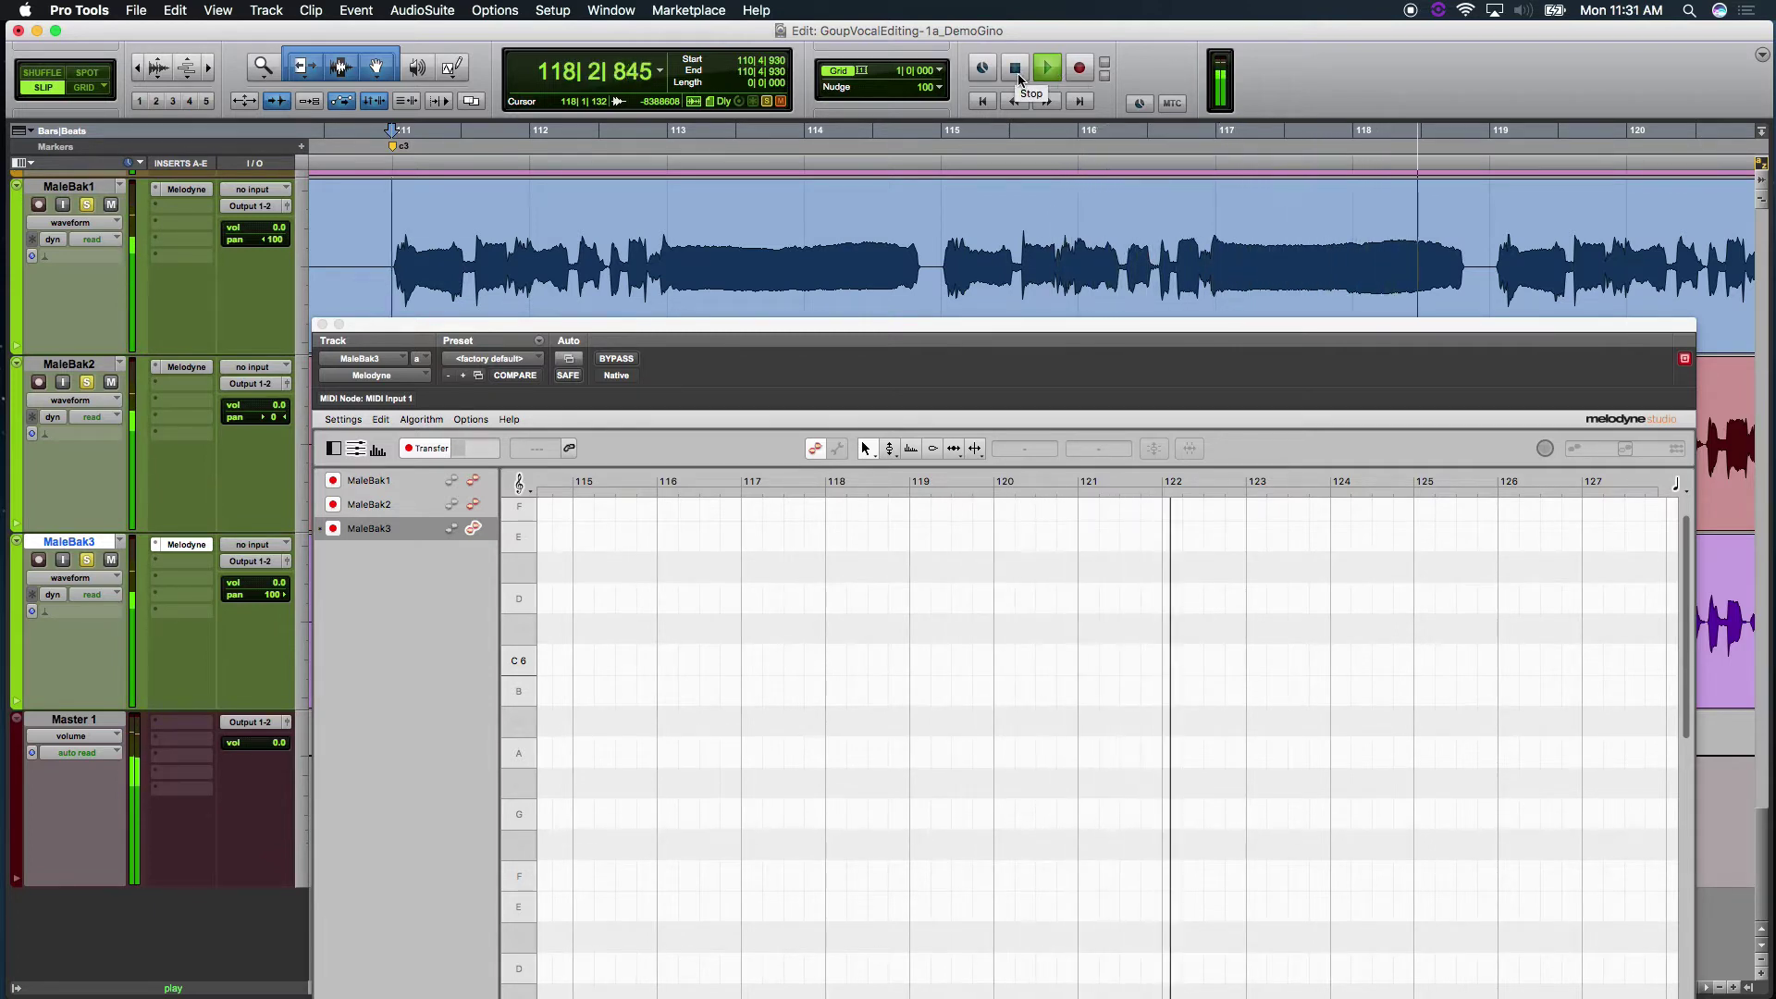
Stop playback, reposition the Melodyne window, and display MaleBak1's then MaleBak2's detected notes.
left_click(1017, 73)
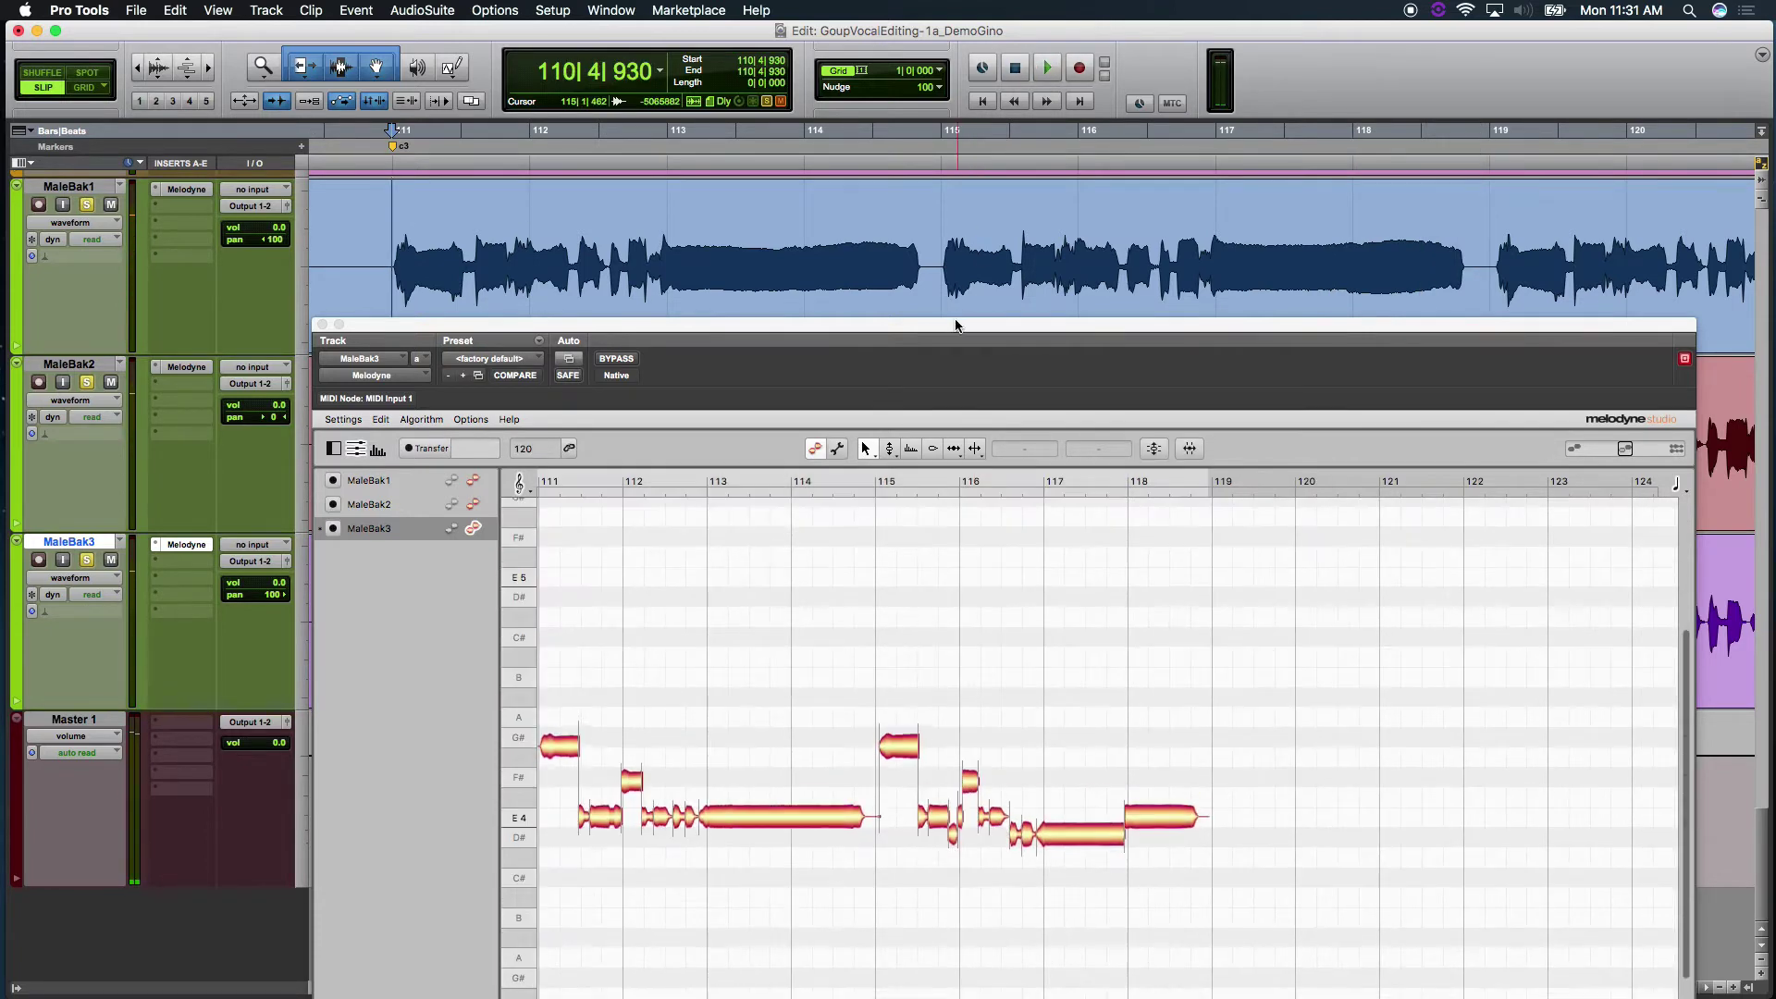
left_click_drag(953, 329, 949, 185)
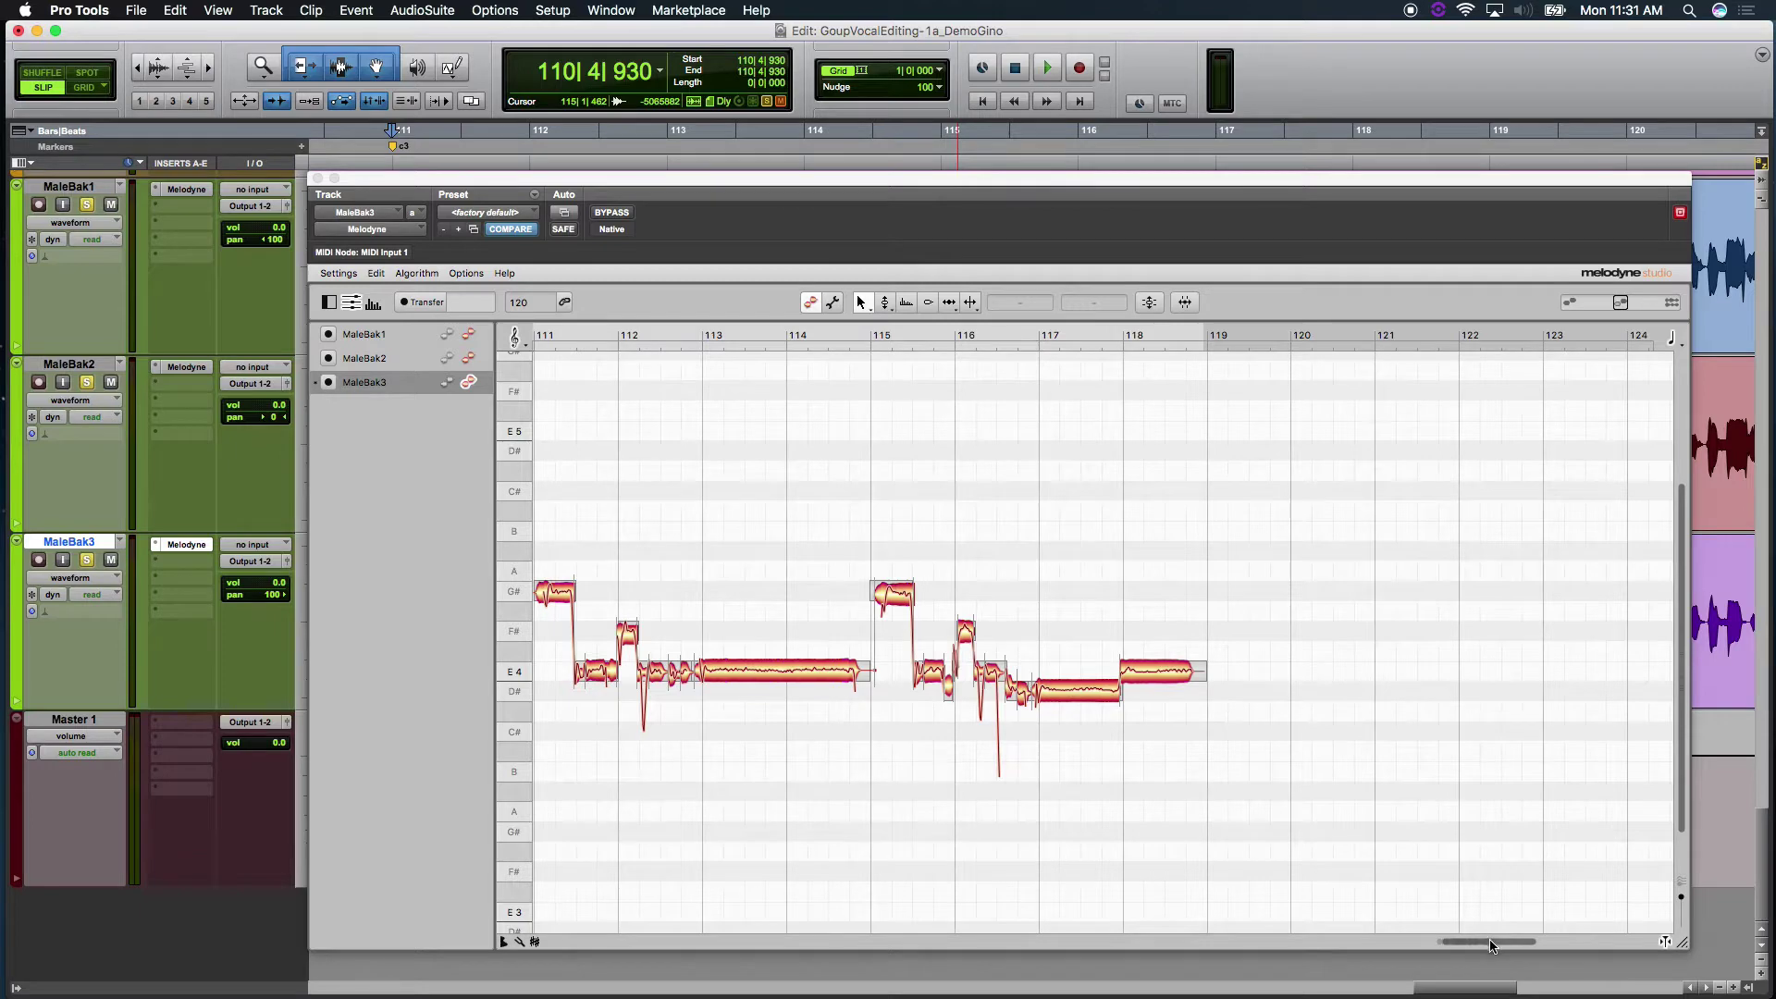
left_click_drag(1490, 945, 1479, 943)
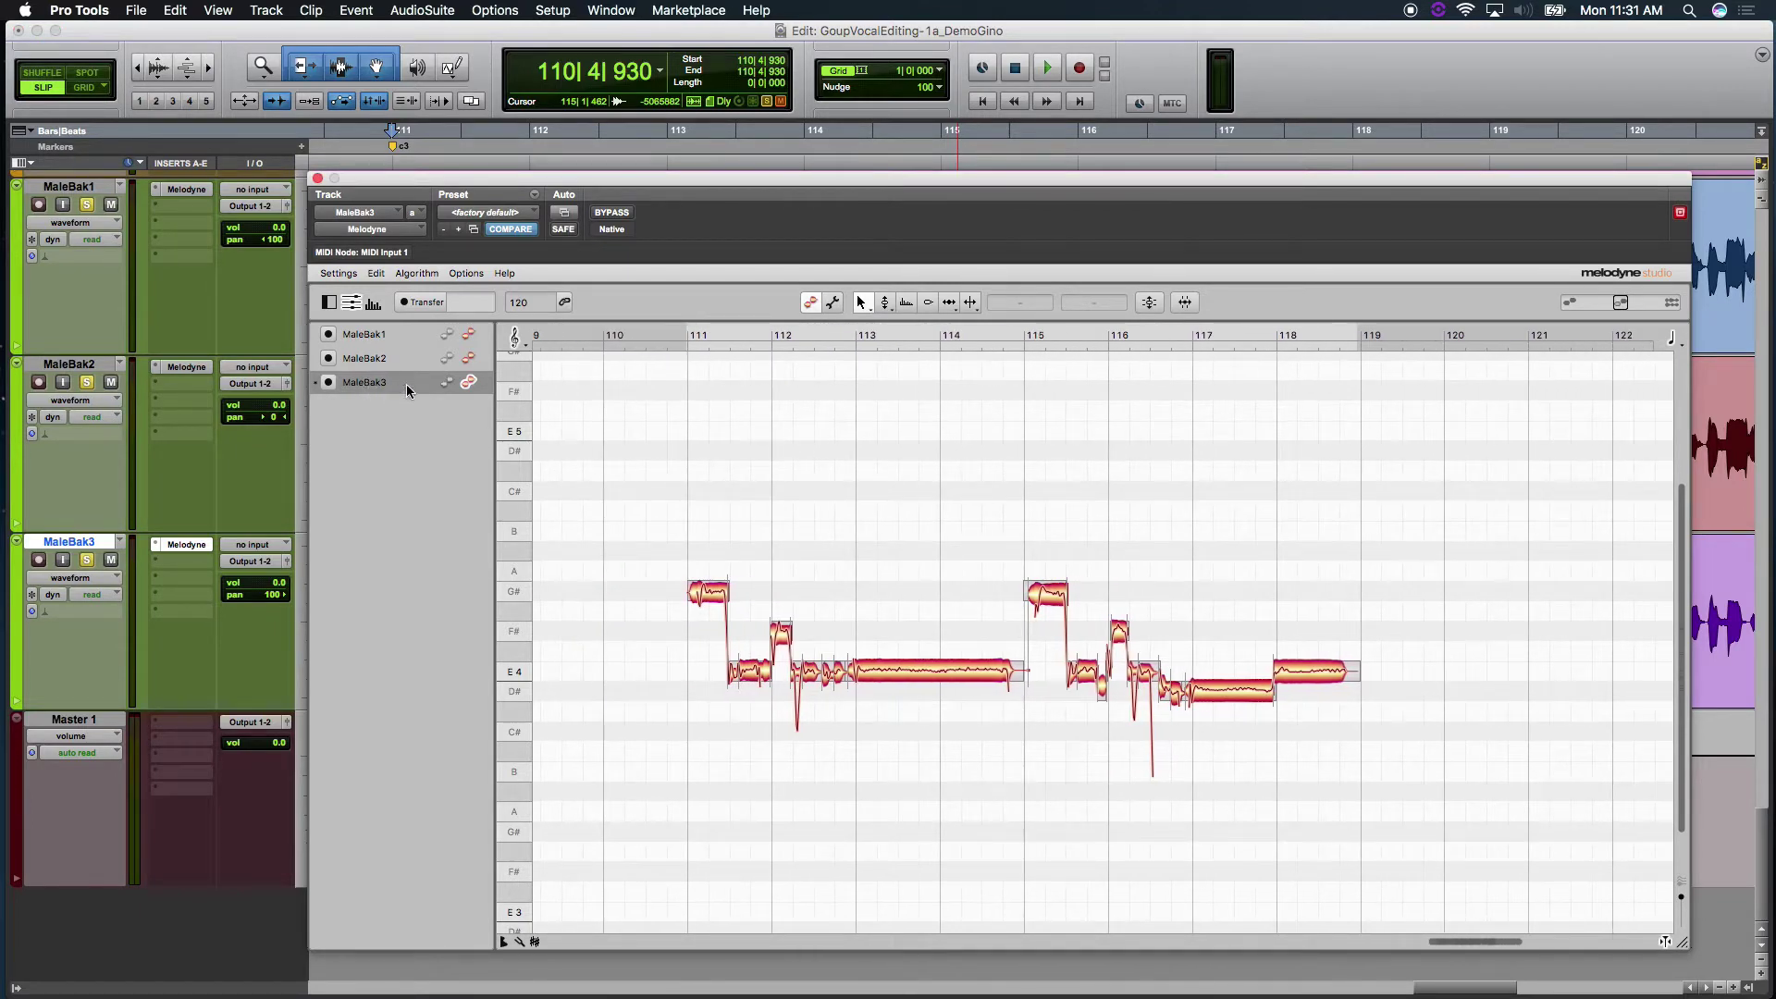
left_click(466, 384)
left_click(468, 360)
left_click(470, 335)
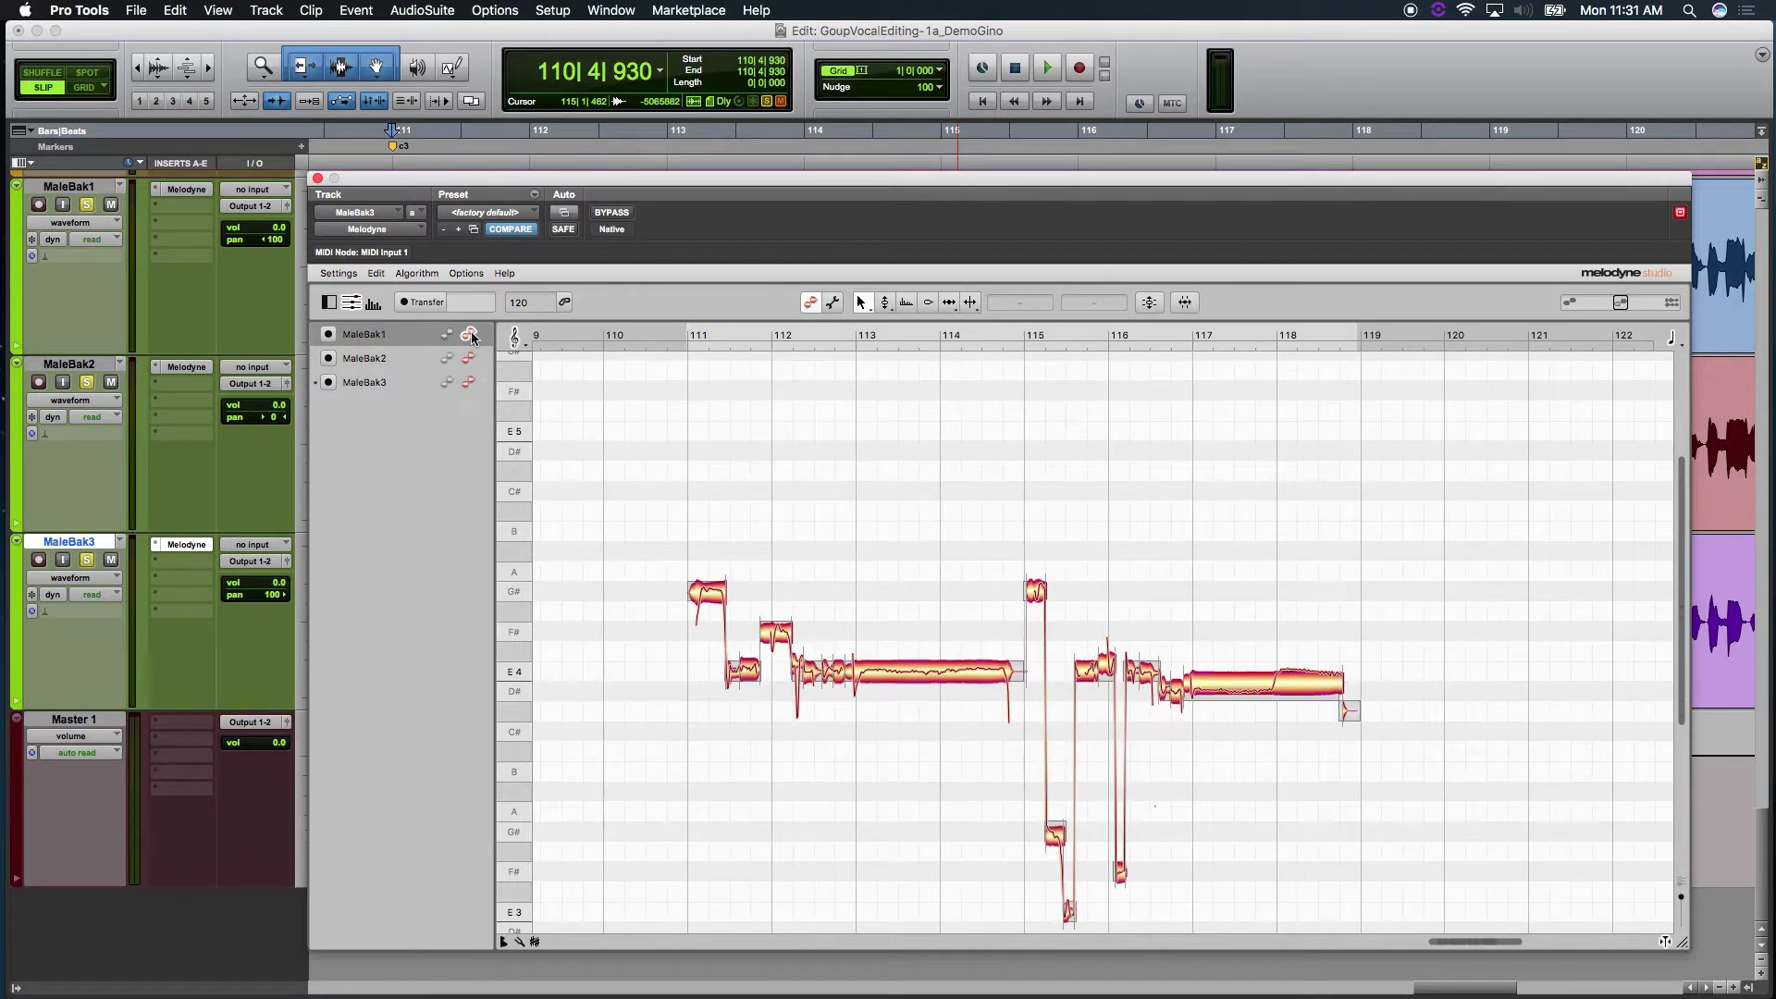
left_click(469, 359)
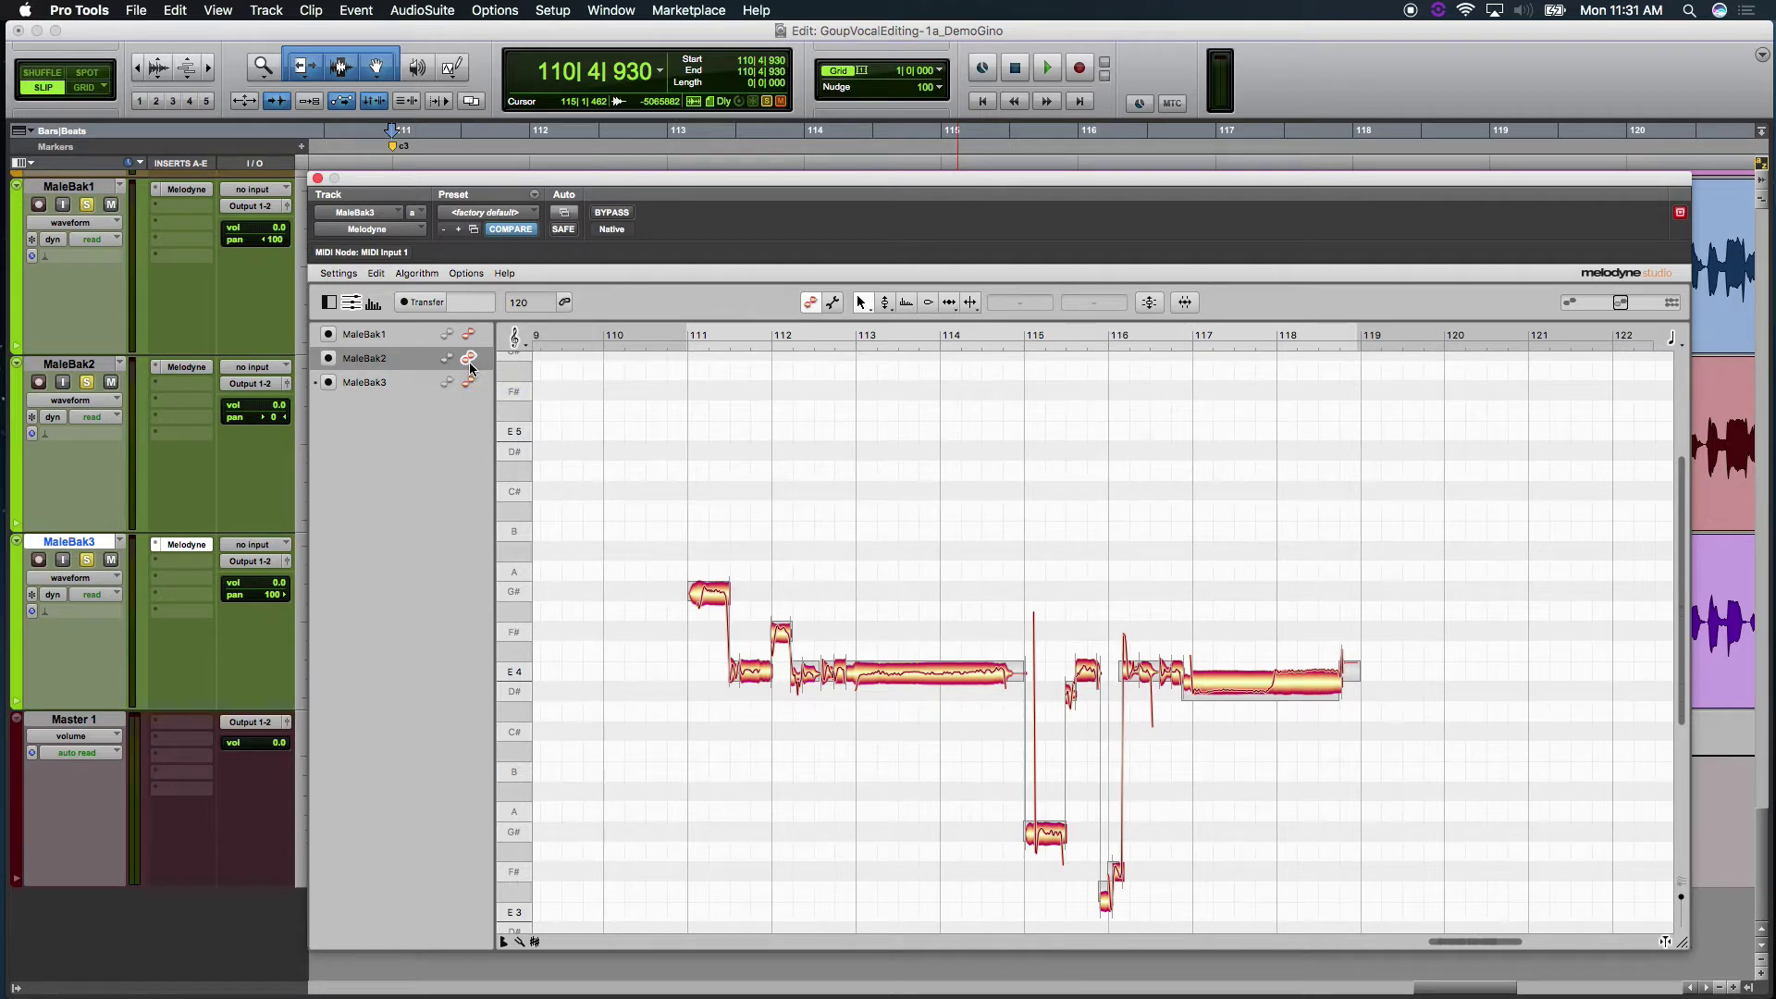
left_click(83, 363)
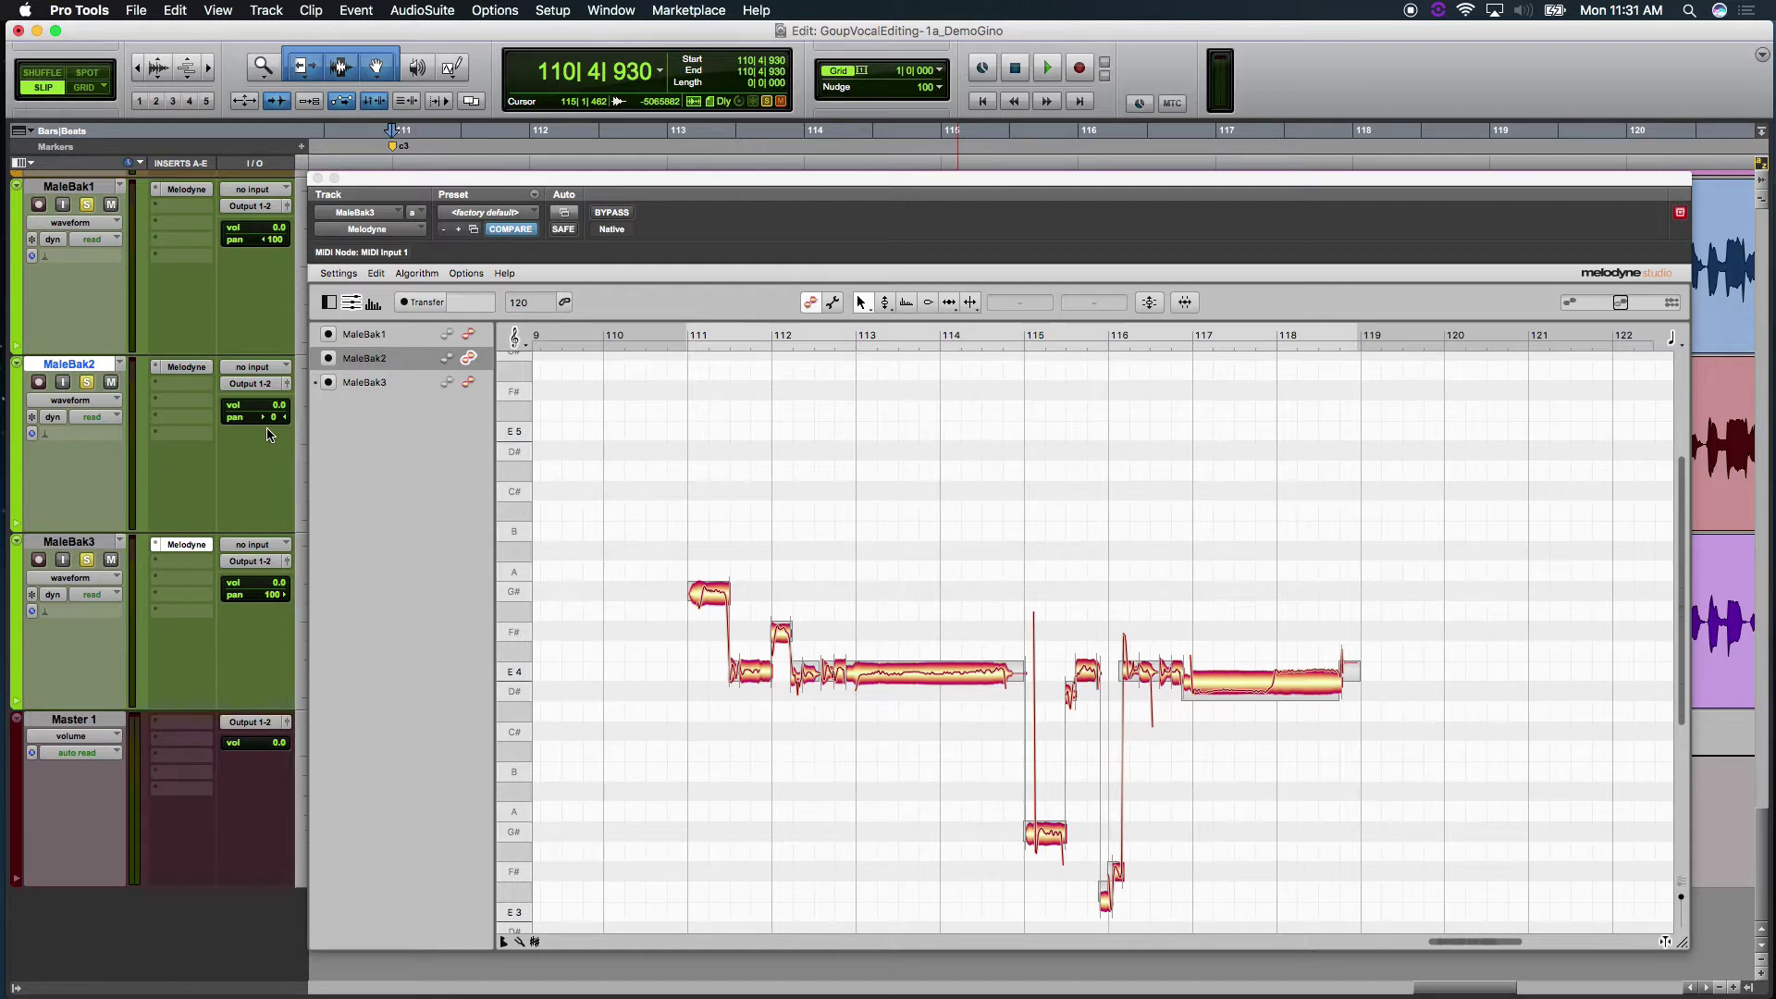
Pan toward lower pitches and zoom in on the MaleBak2 notes.
right_click(798, 530)
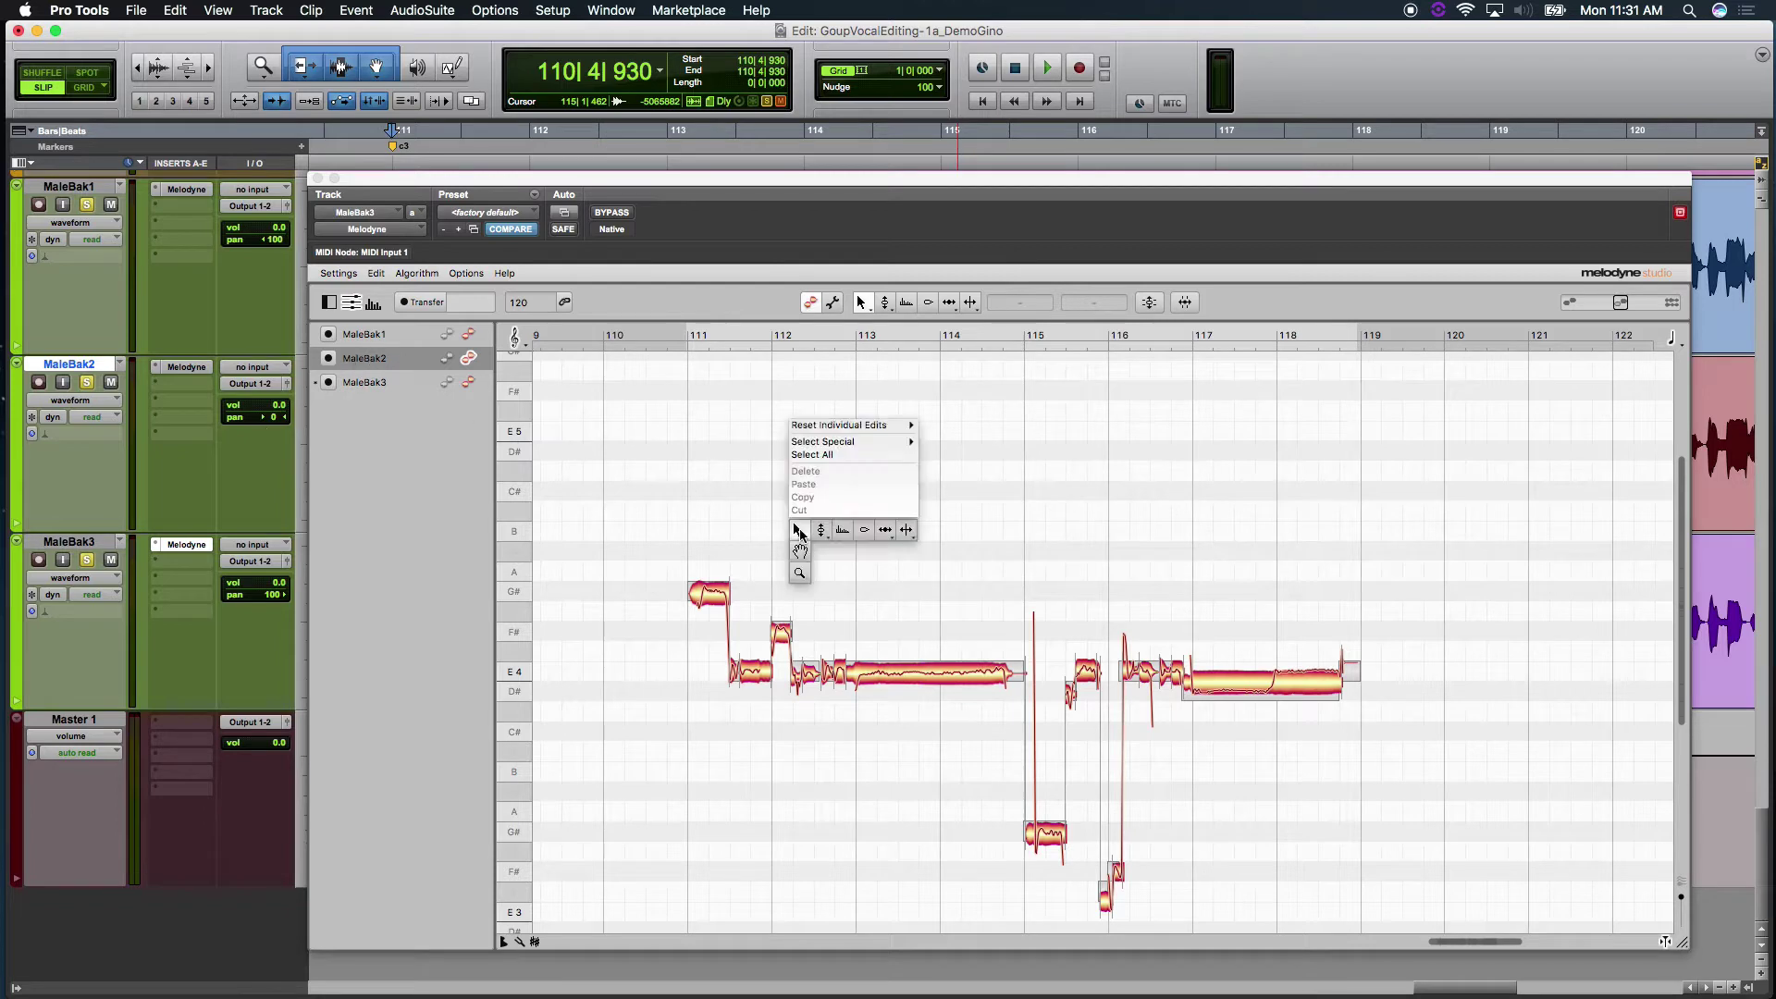
left_click(803, 559)
left_click_drag(809, 567, 829, 480)
right_click(829, 480)
left_click(829, 494)
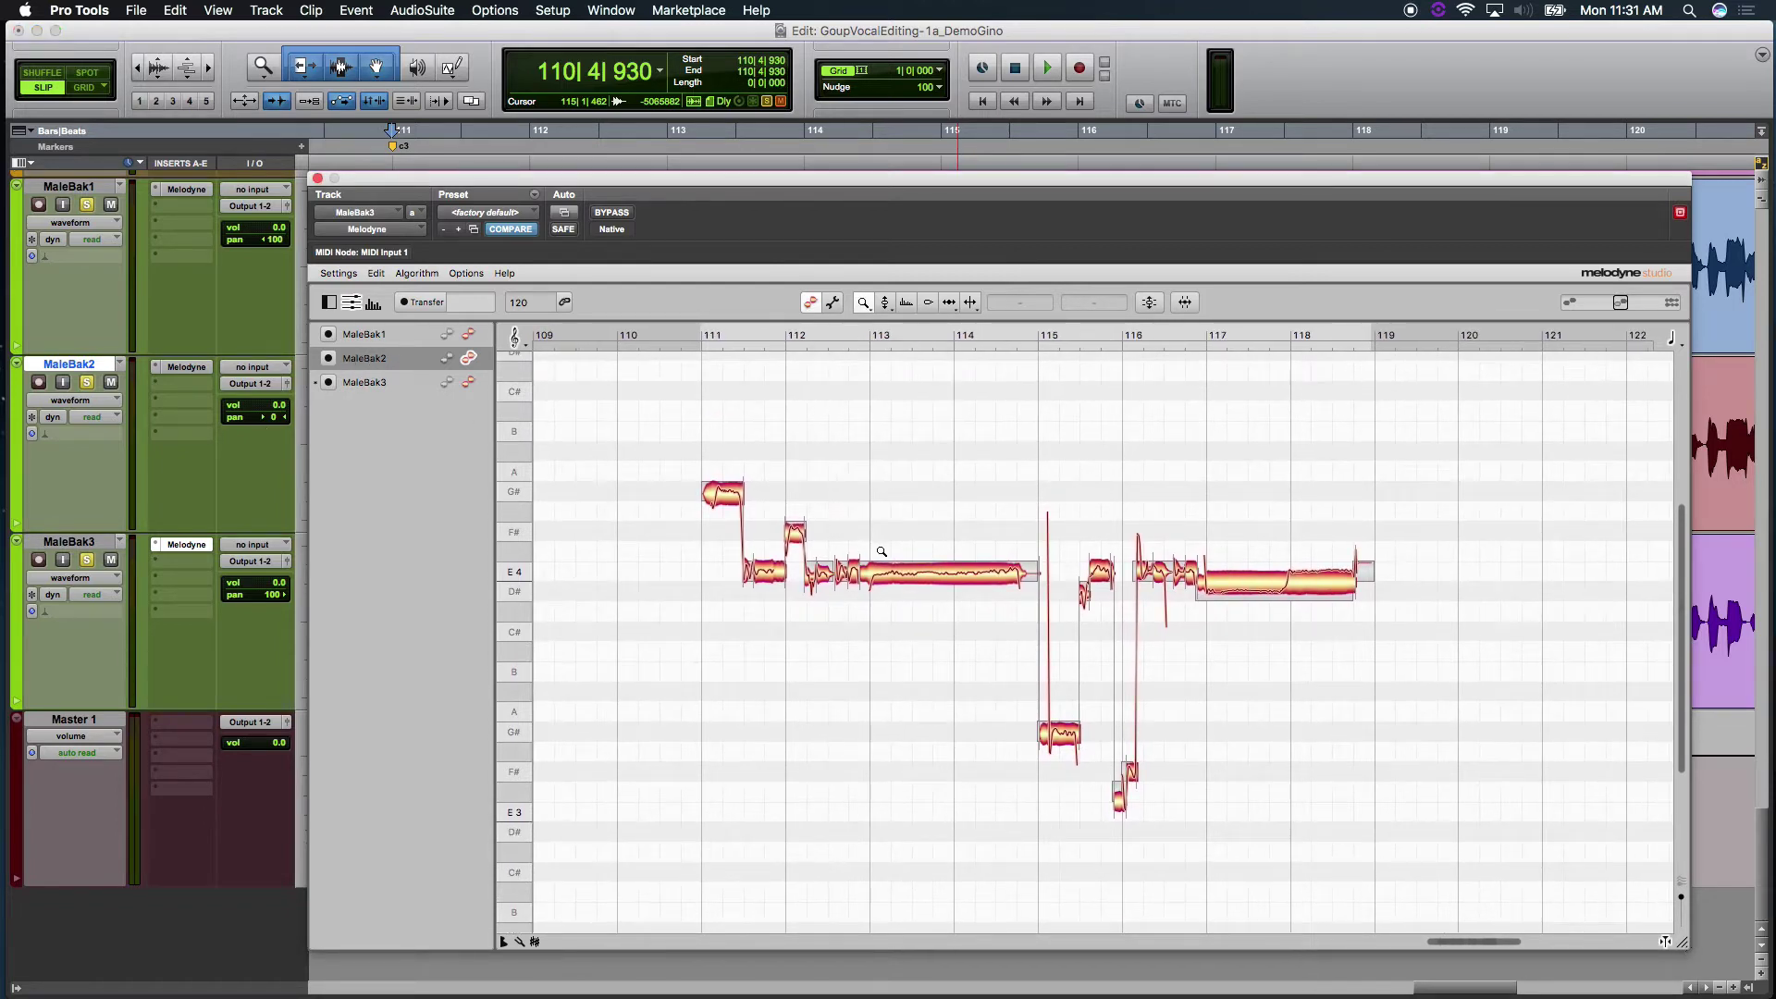
left_click_drag(882, 552, 906, 568)
right_click(912, 550)
left_click(915, 534)
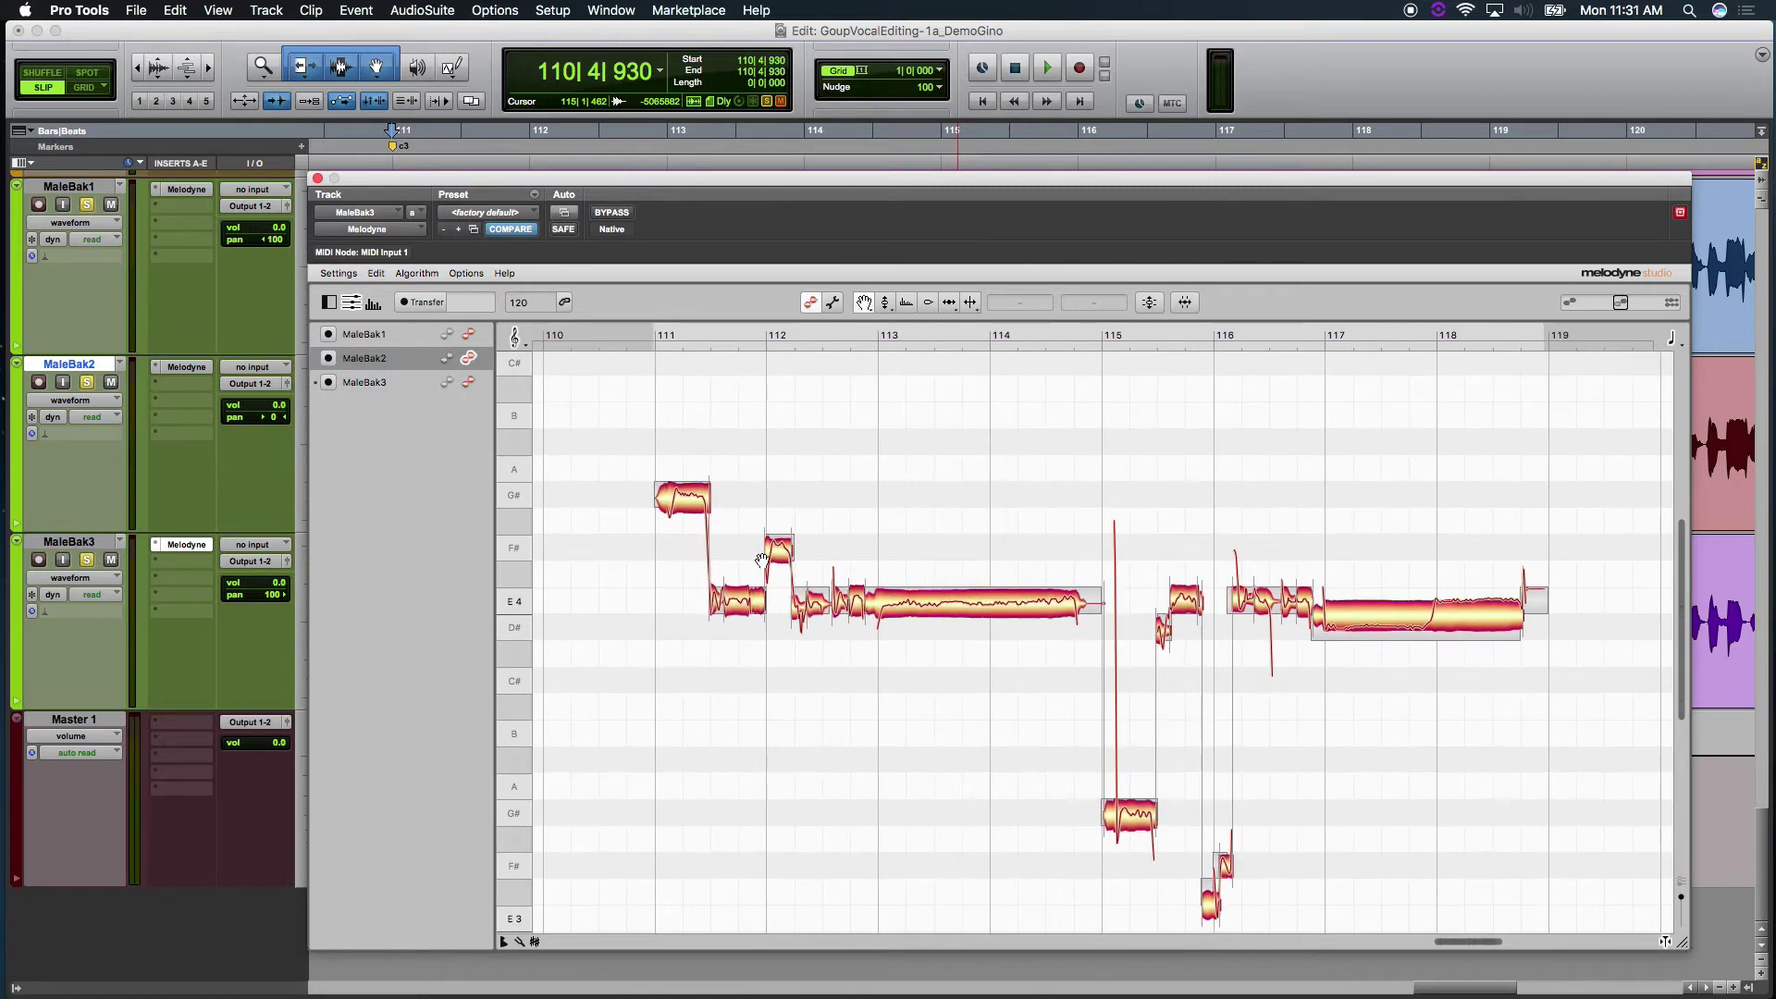
Show the E Major scale ruler and slightly enlarge the Melodyne window.
left_click(535, 942)
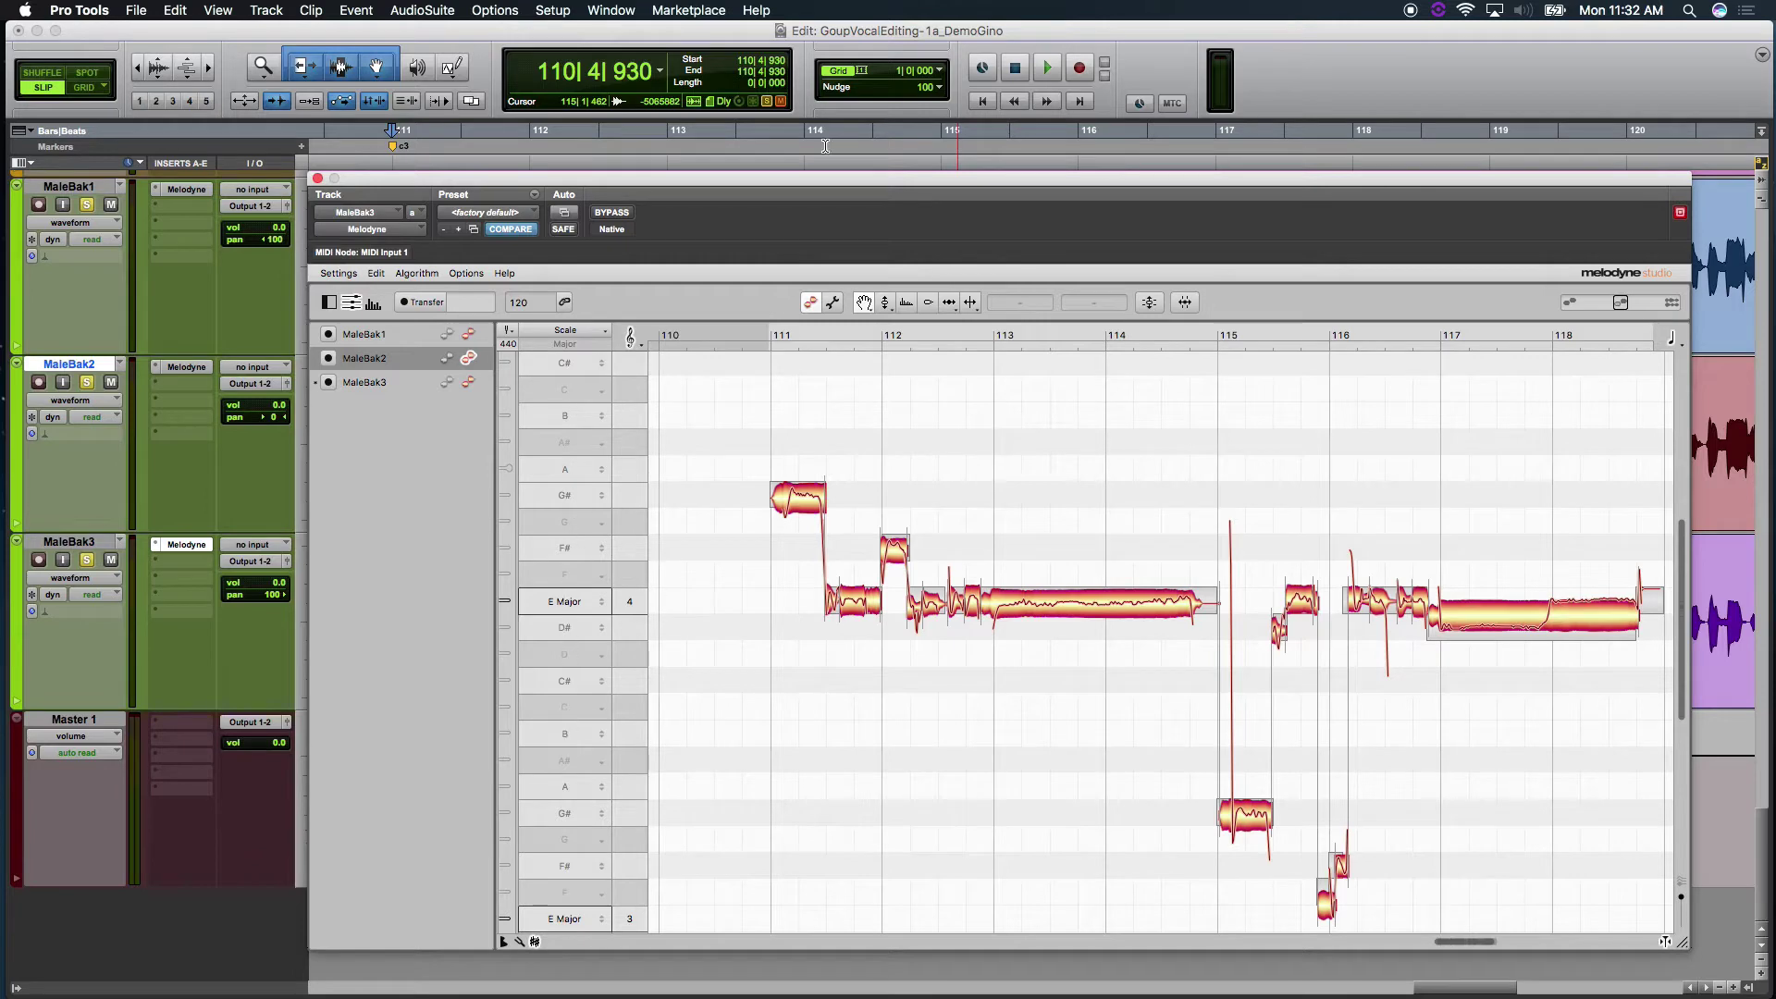
left_click_drag(779, 185, 770, 183)
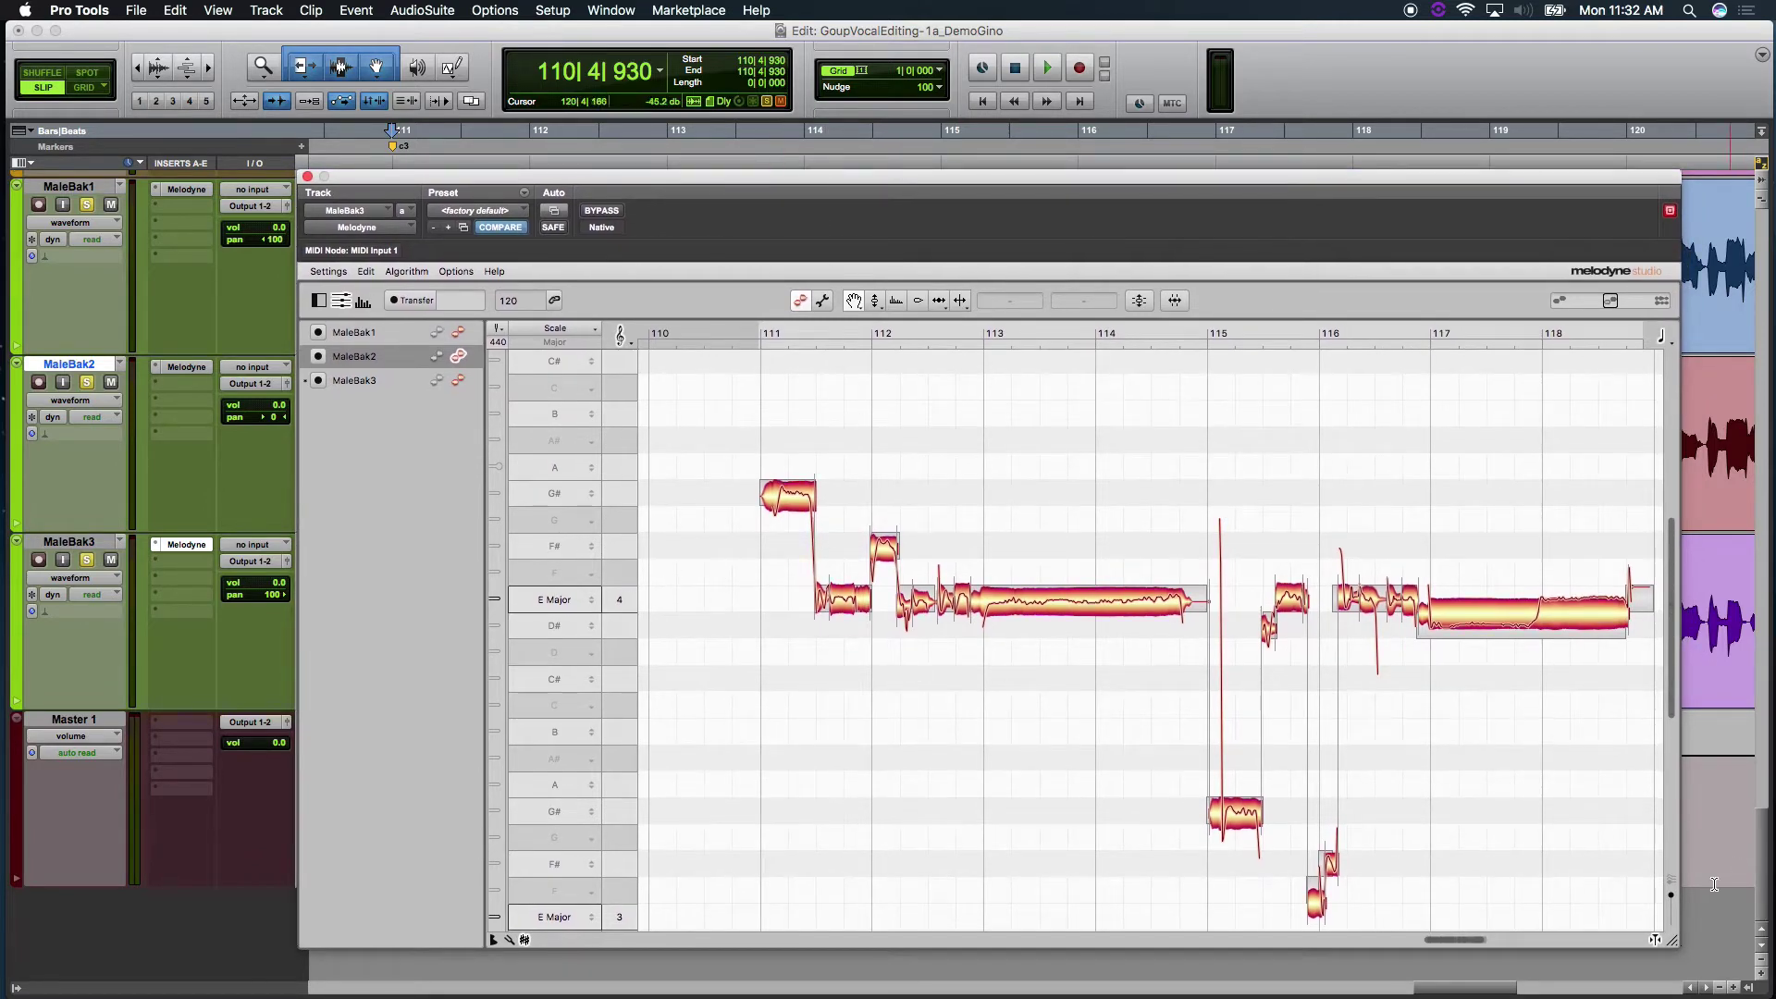
left_click_drag(1674, 939, 1748, 971)
left_click_drag(1518, 964, 1522, 964)
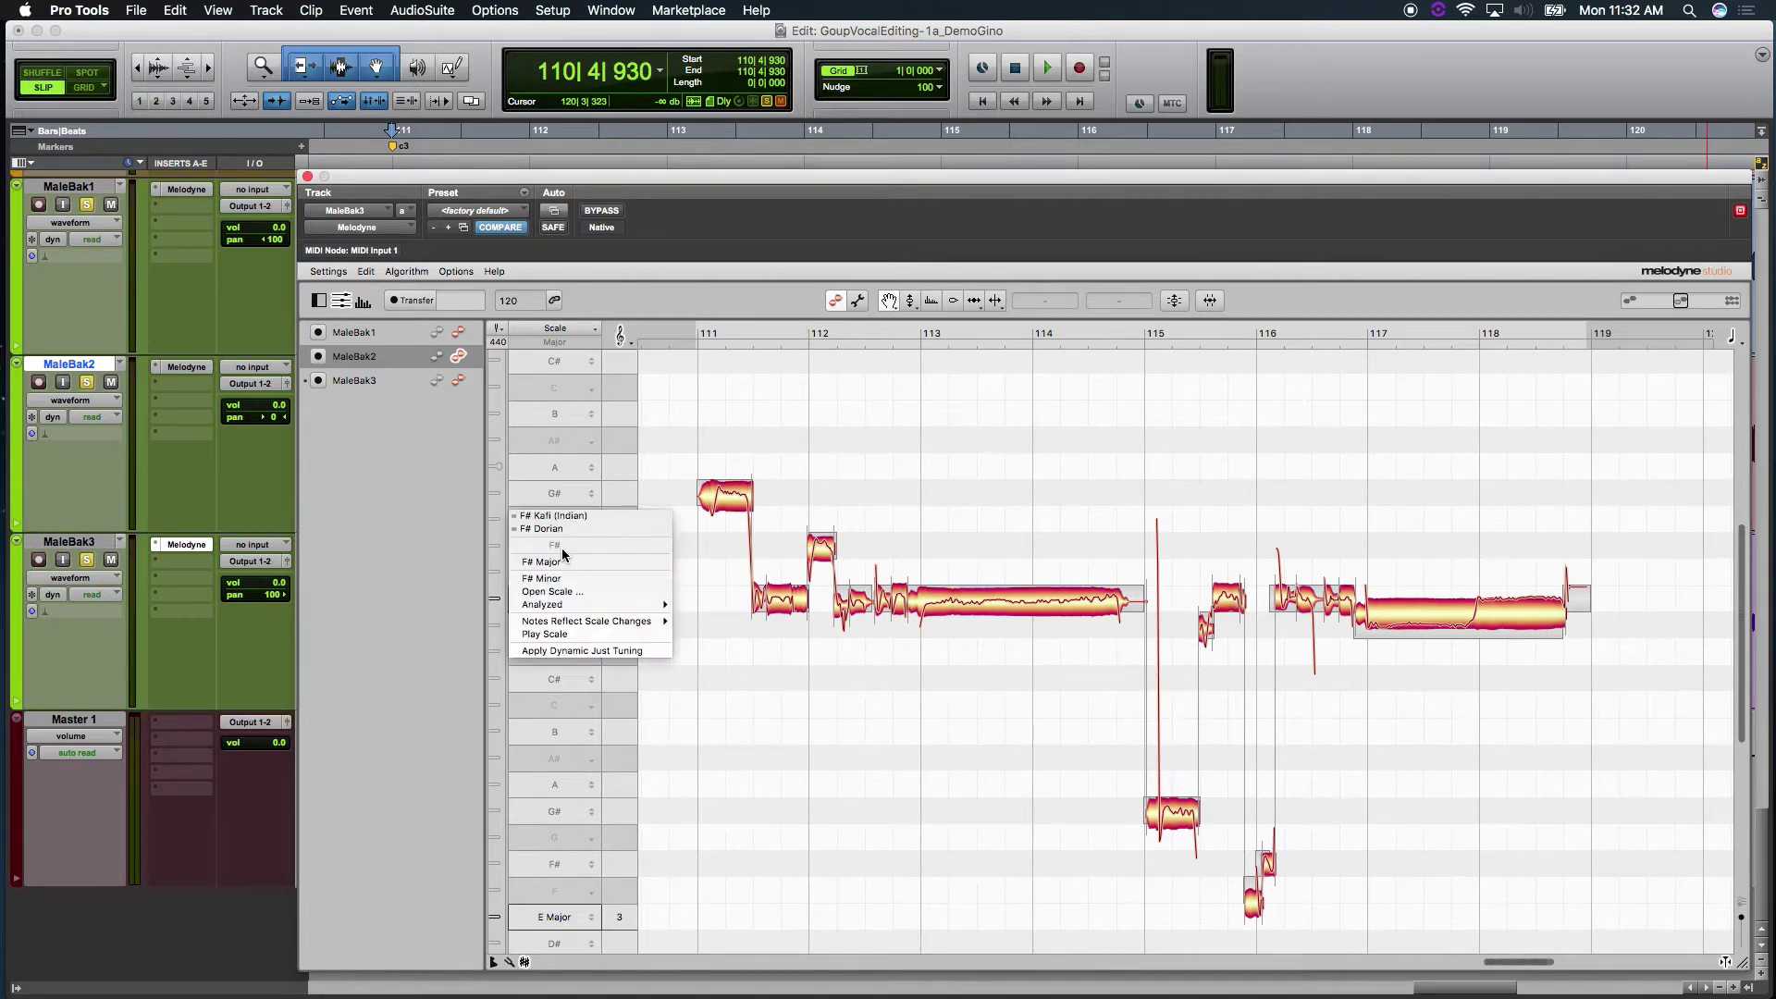
left_click(699, 549)
Select the F# note at bar 112, then switch to the Main Tool and deselect it.
left_click(821, 548)
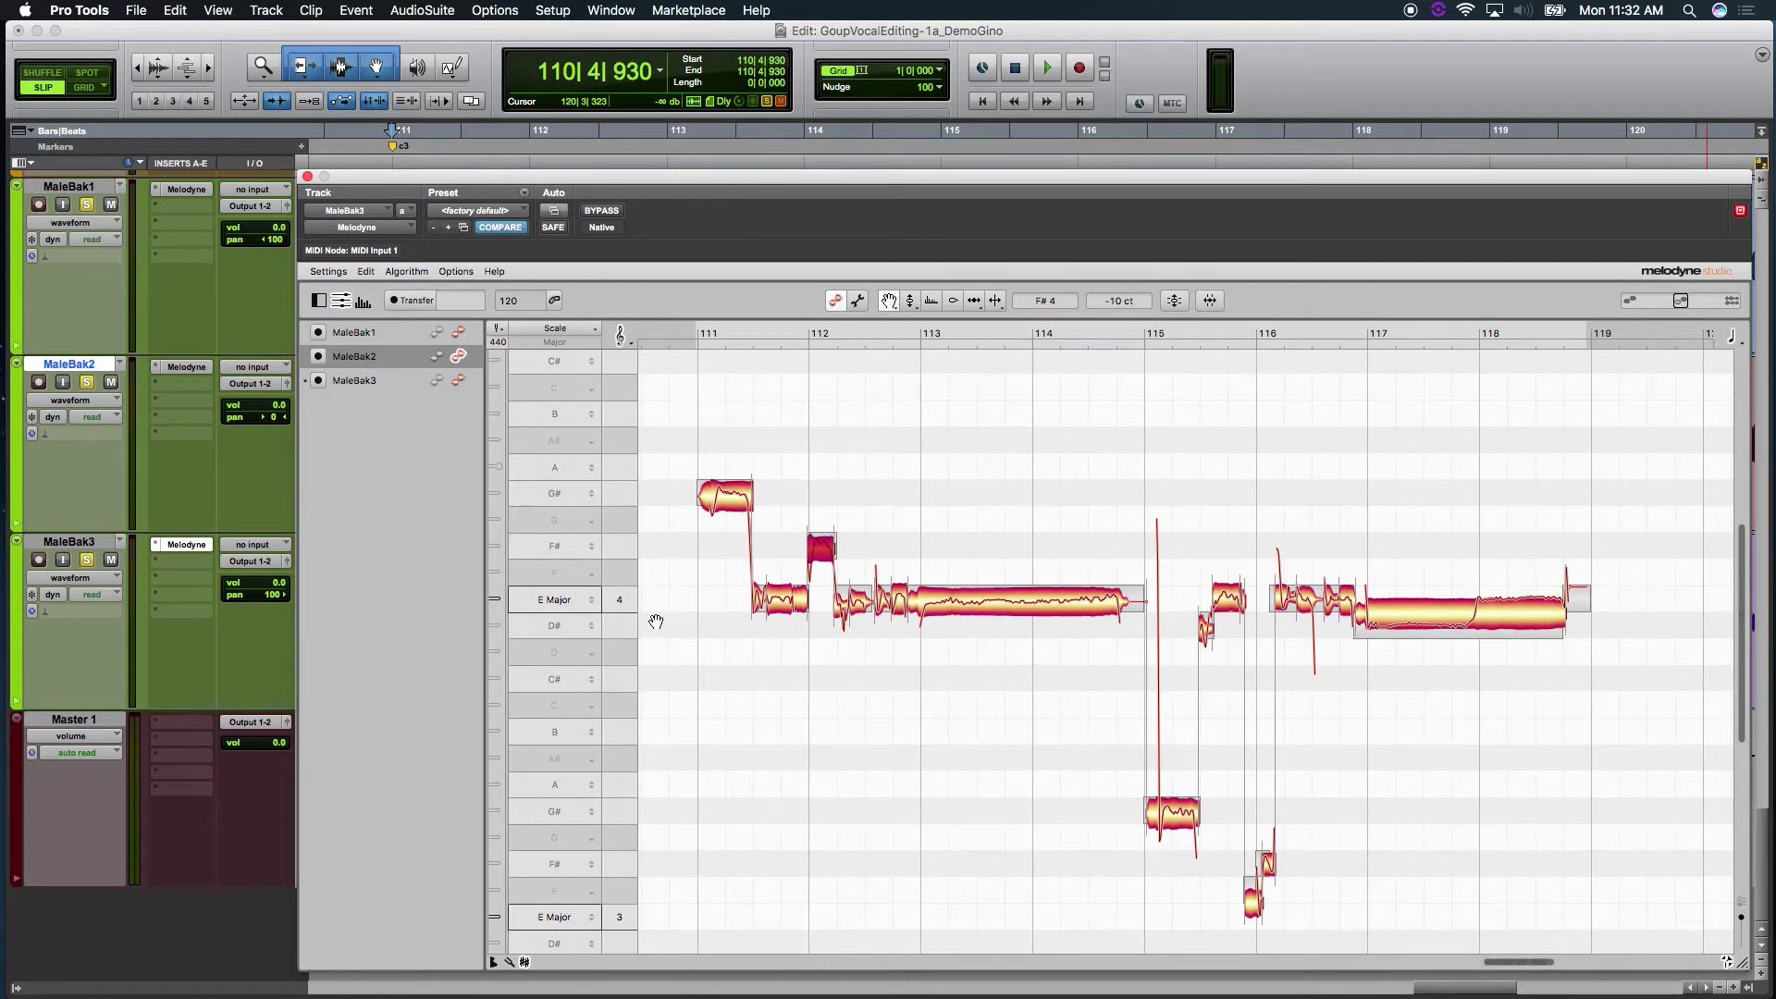
right_click(684, 594)
left_click(685, 577)
left_click(685, 577)
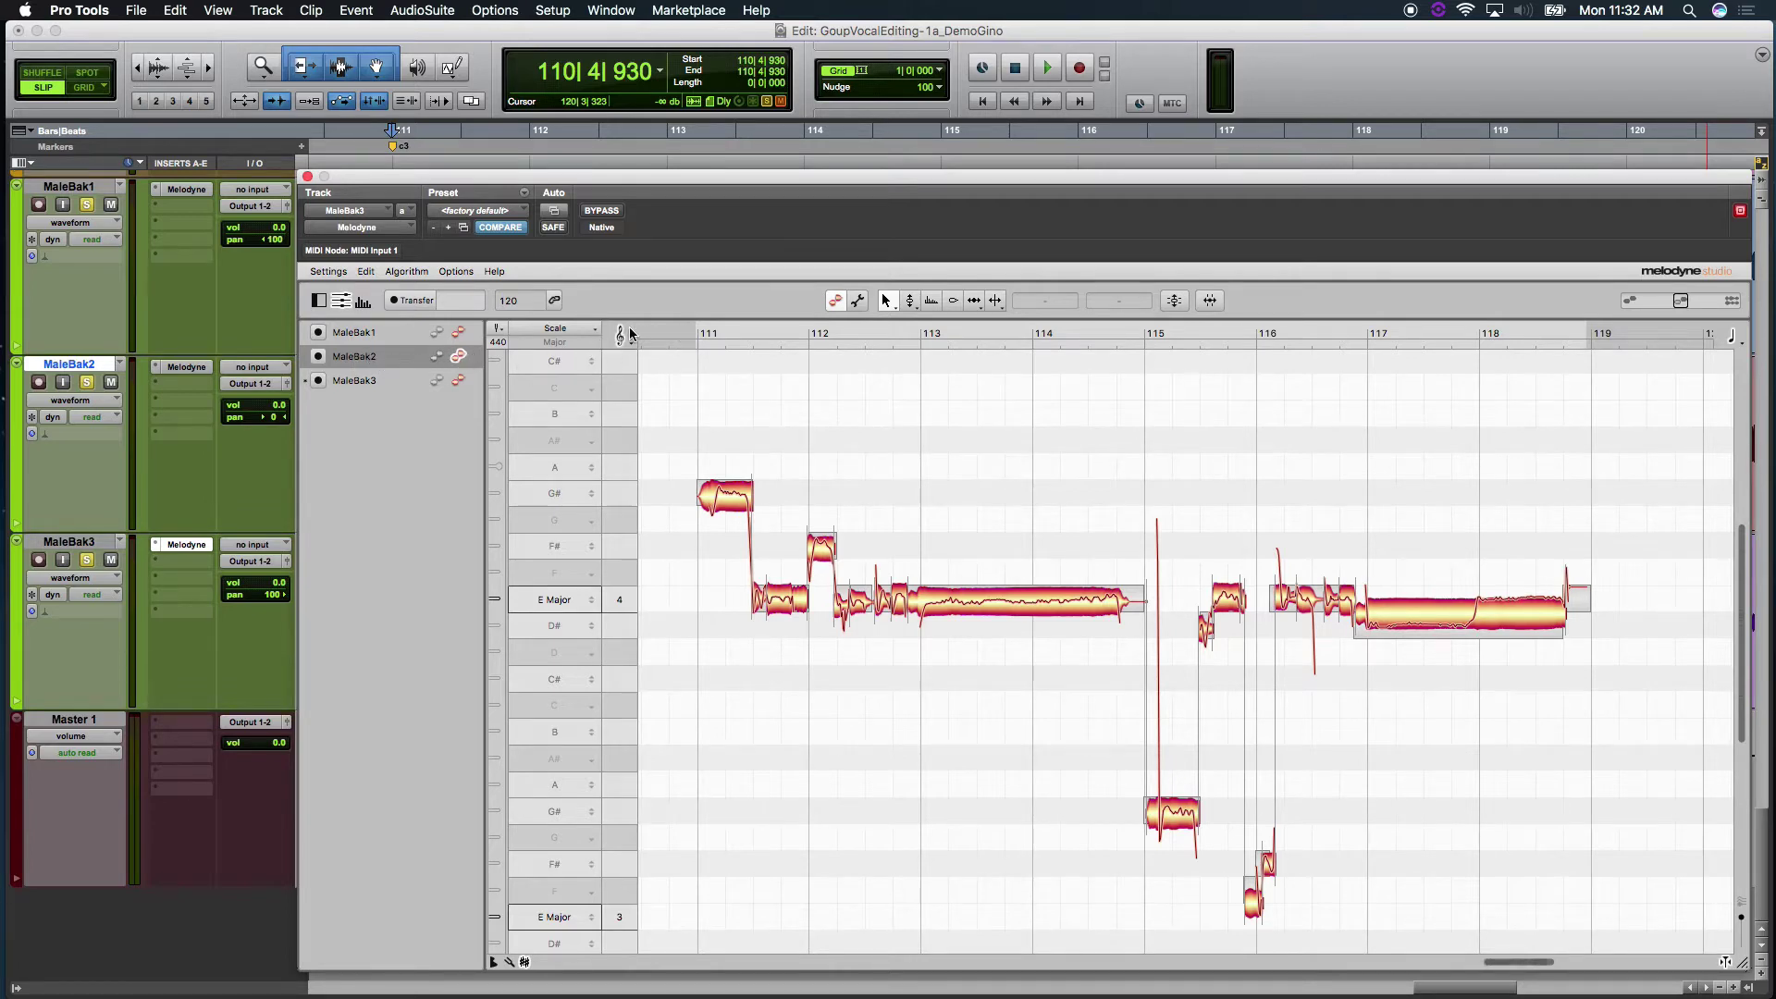
left_click(690, 325)
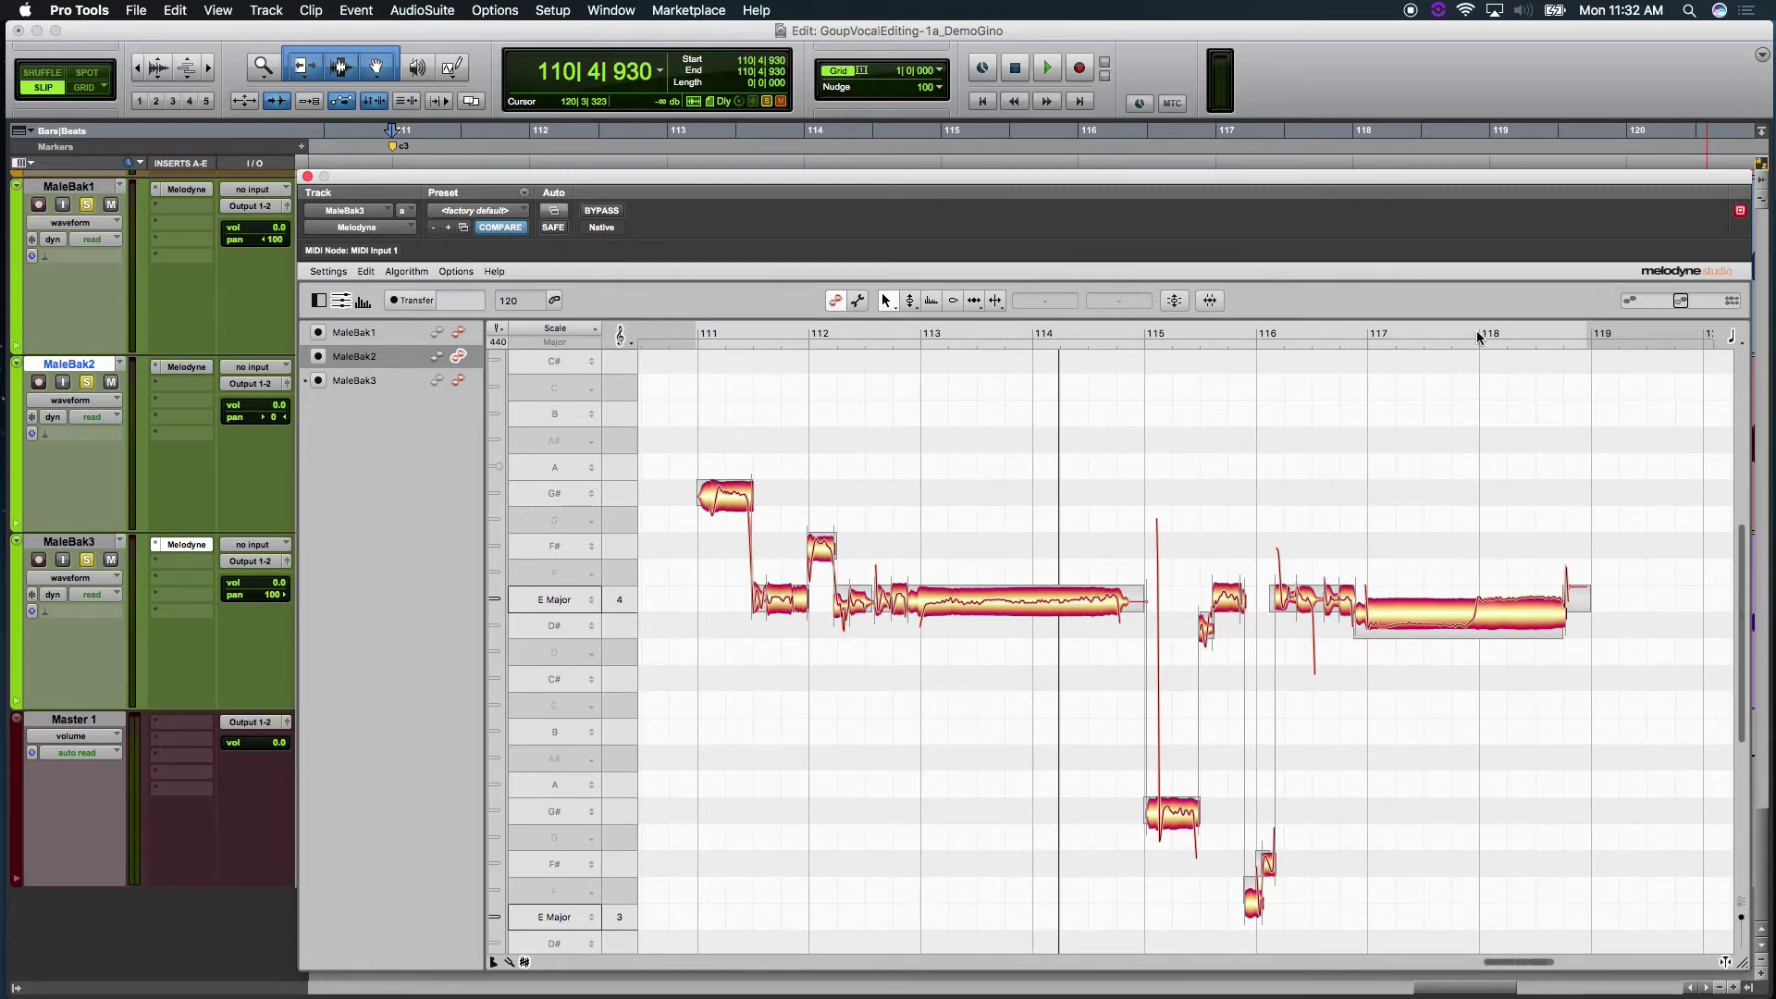
Zoom in on the long held note near bar 118 and play it from bar 117.
right_click(1489, 566)
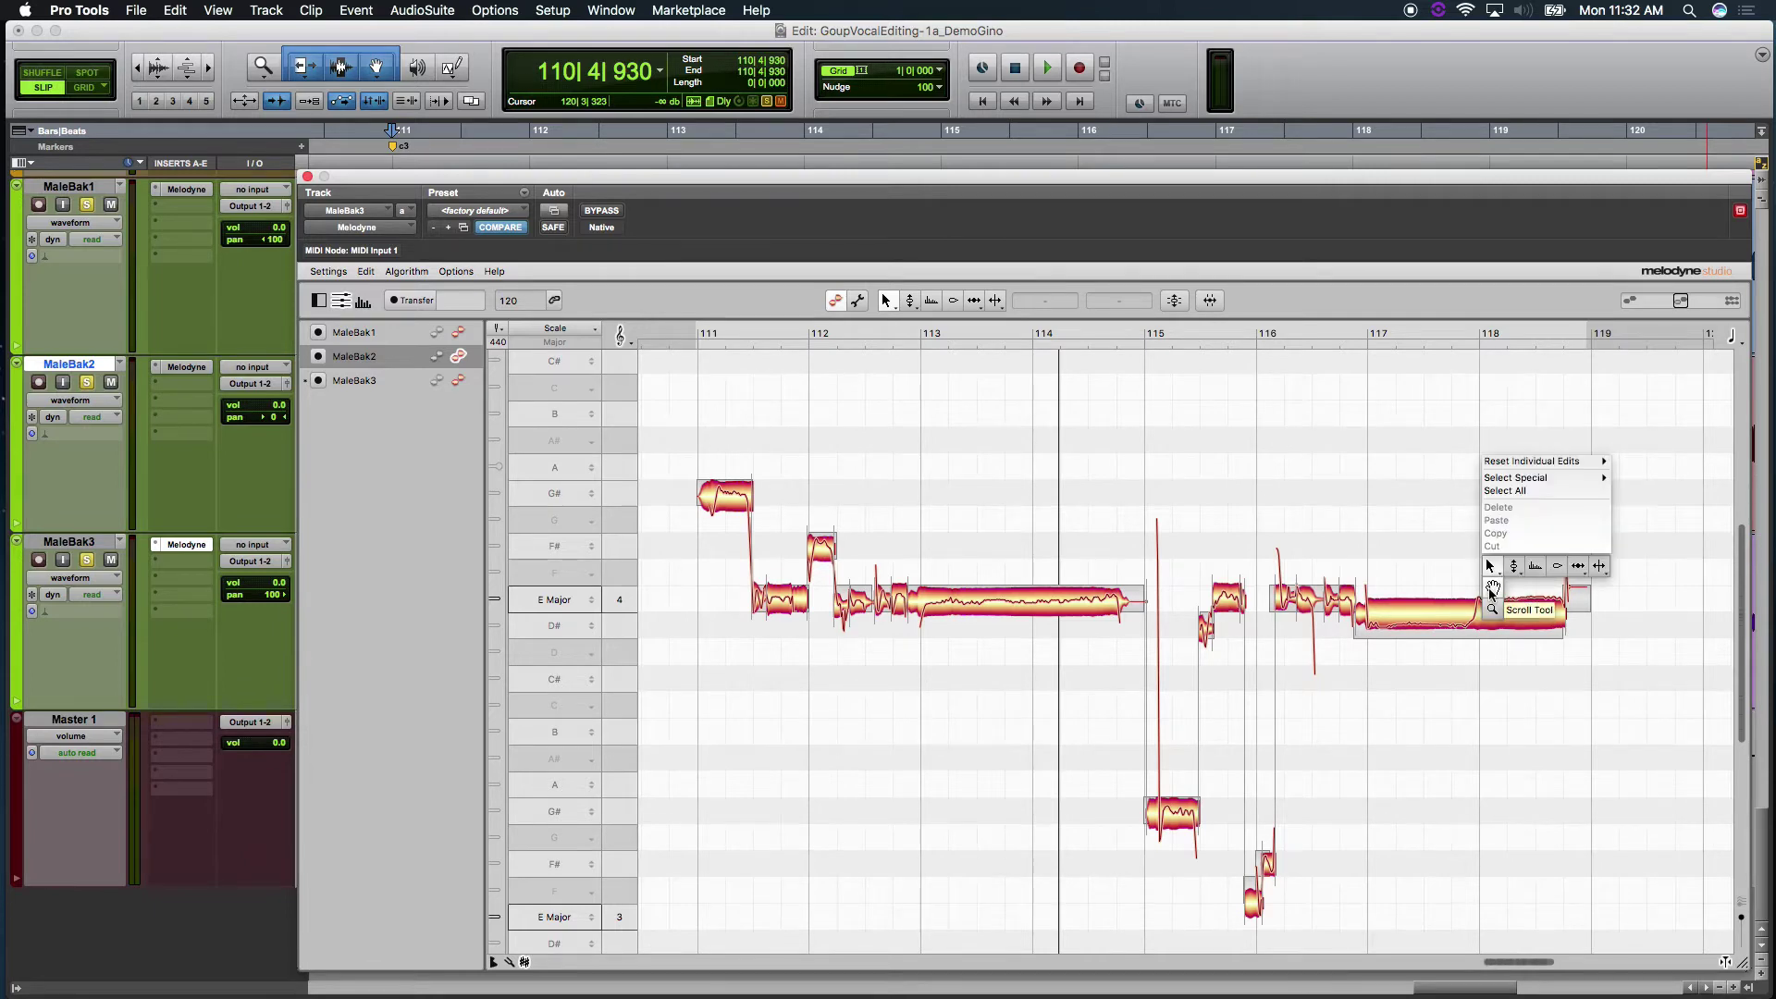
left_click(1492, 588)
left_click_drag(1493, 566, 1307, 742)
right_click(1132, 546)
left_click(1129, 567)
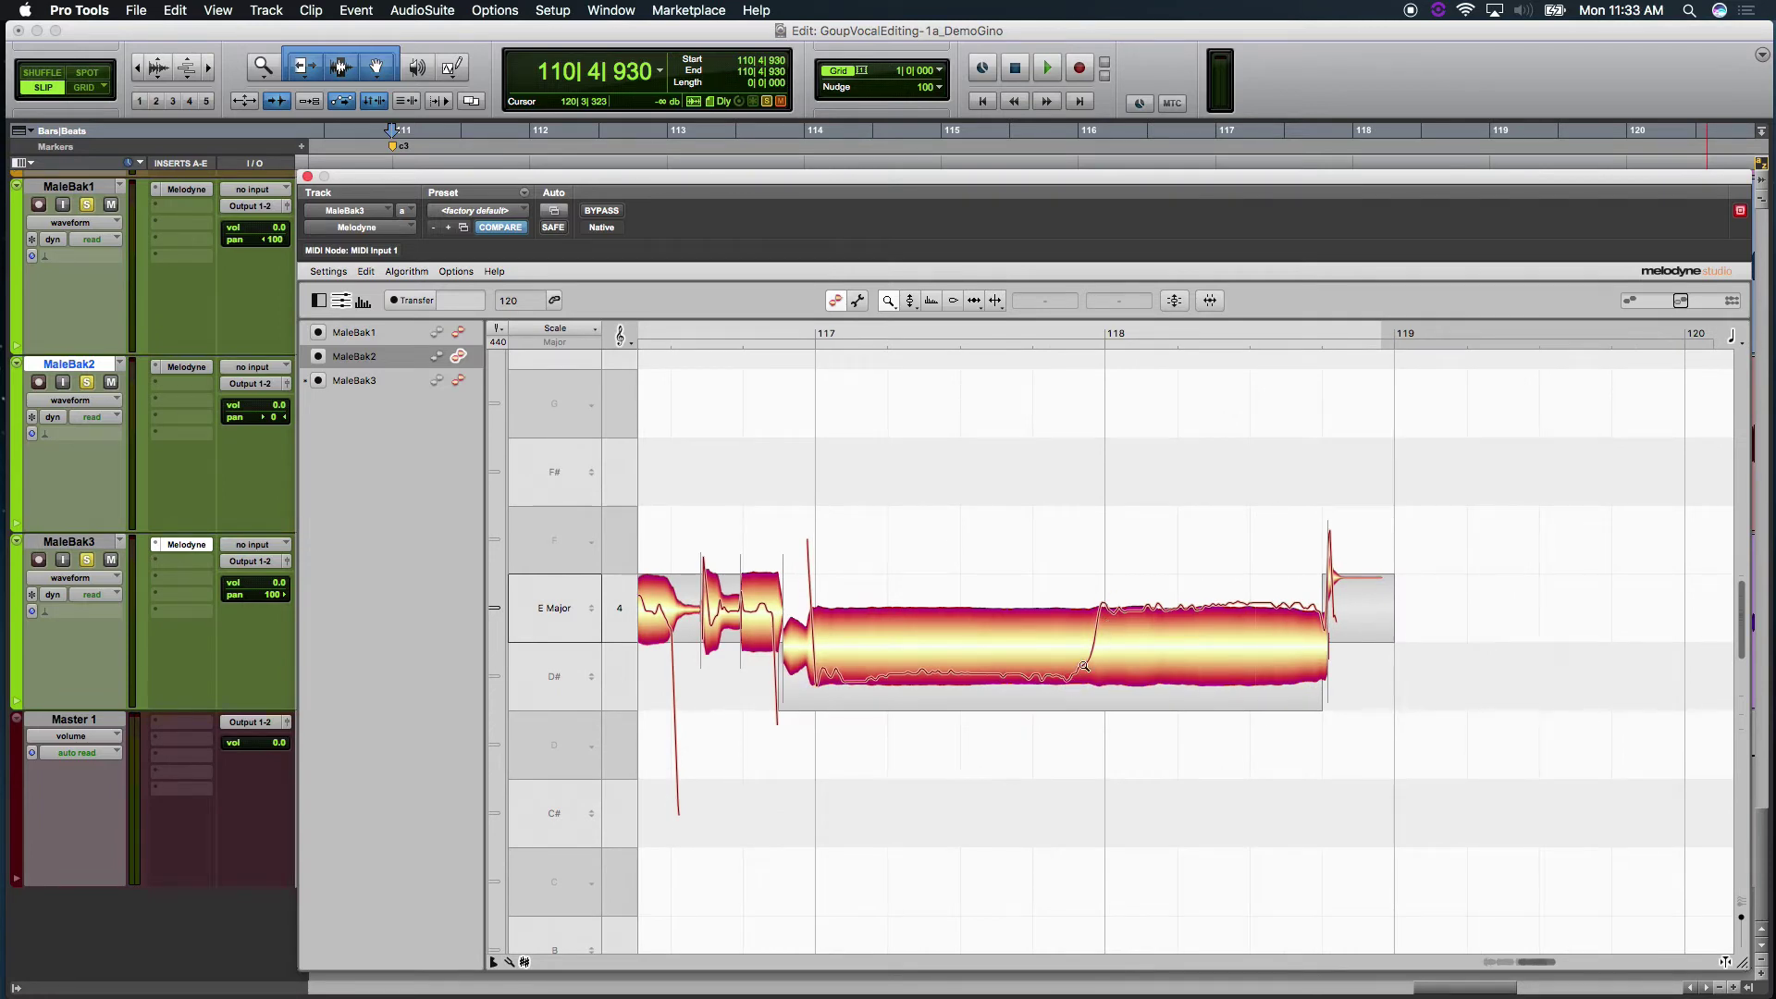
right_click(1109, 451)
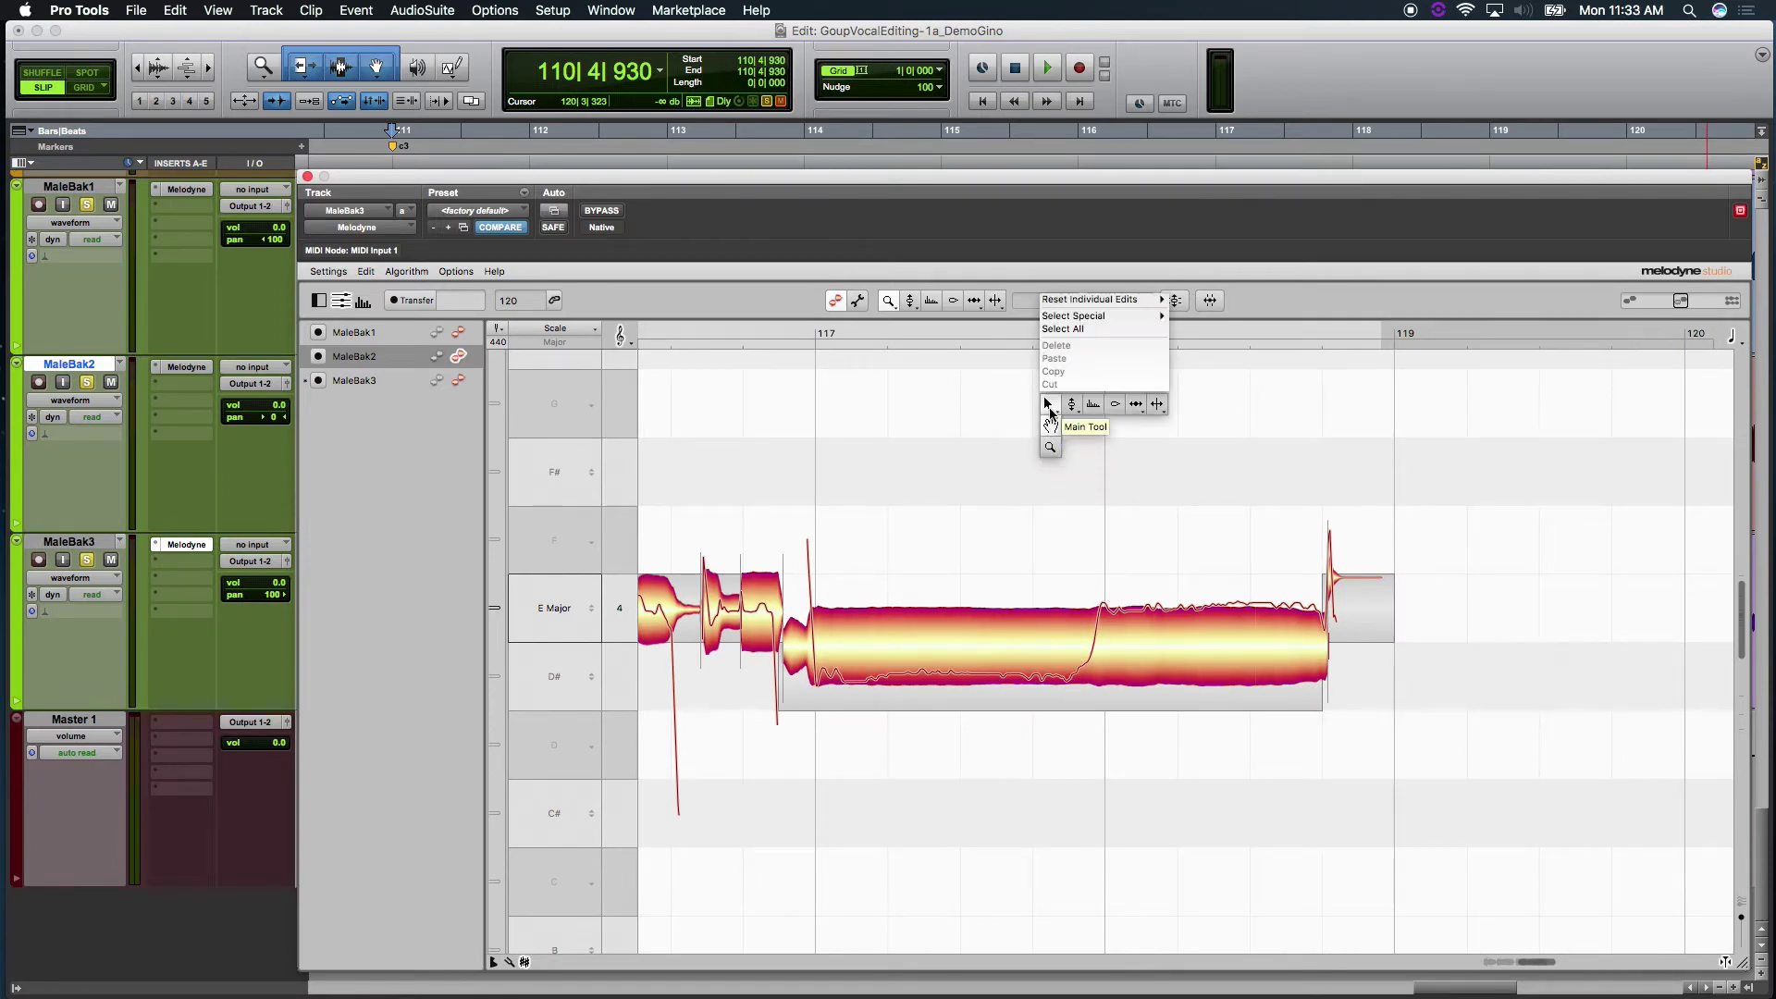
left_click(1048, 398)
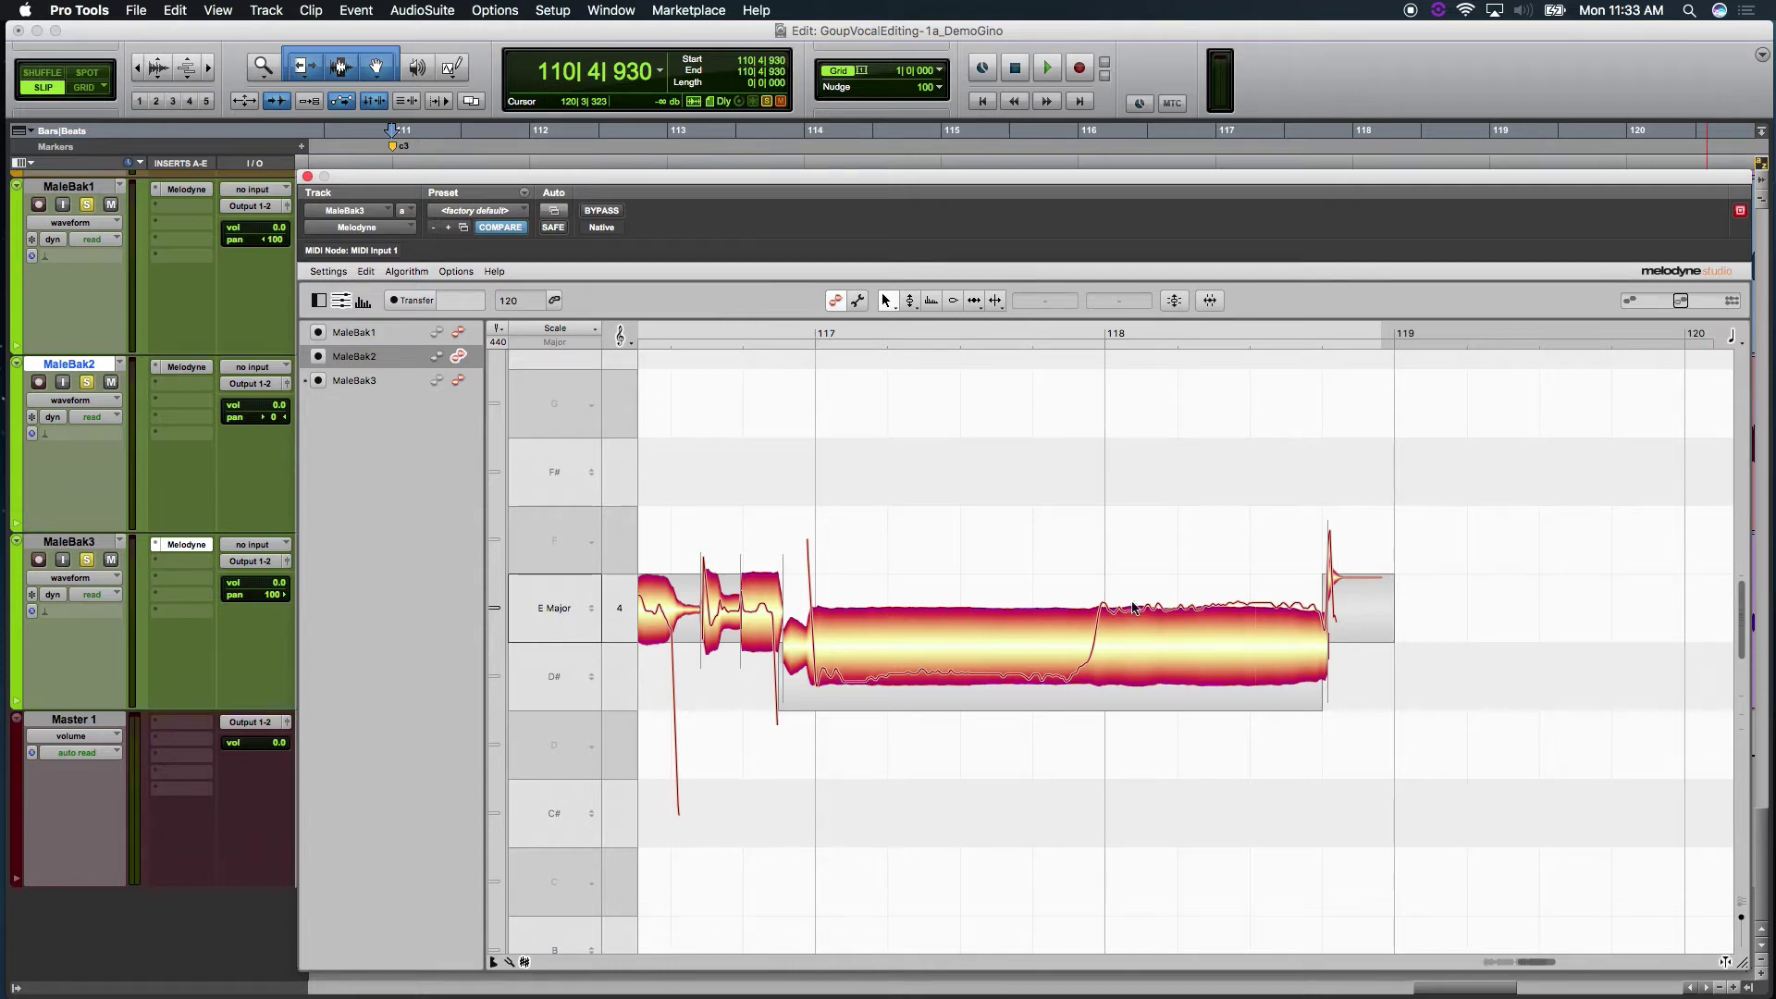
left_click(803, 341)
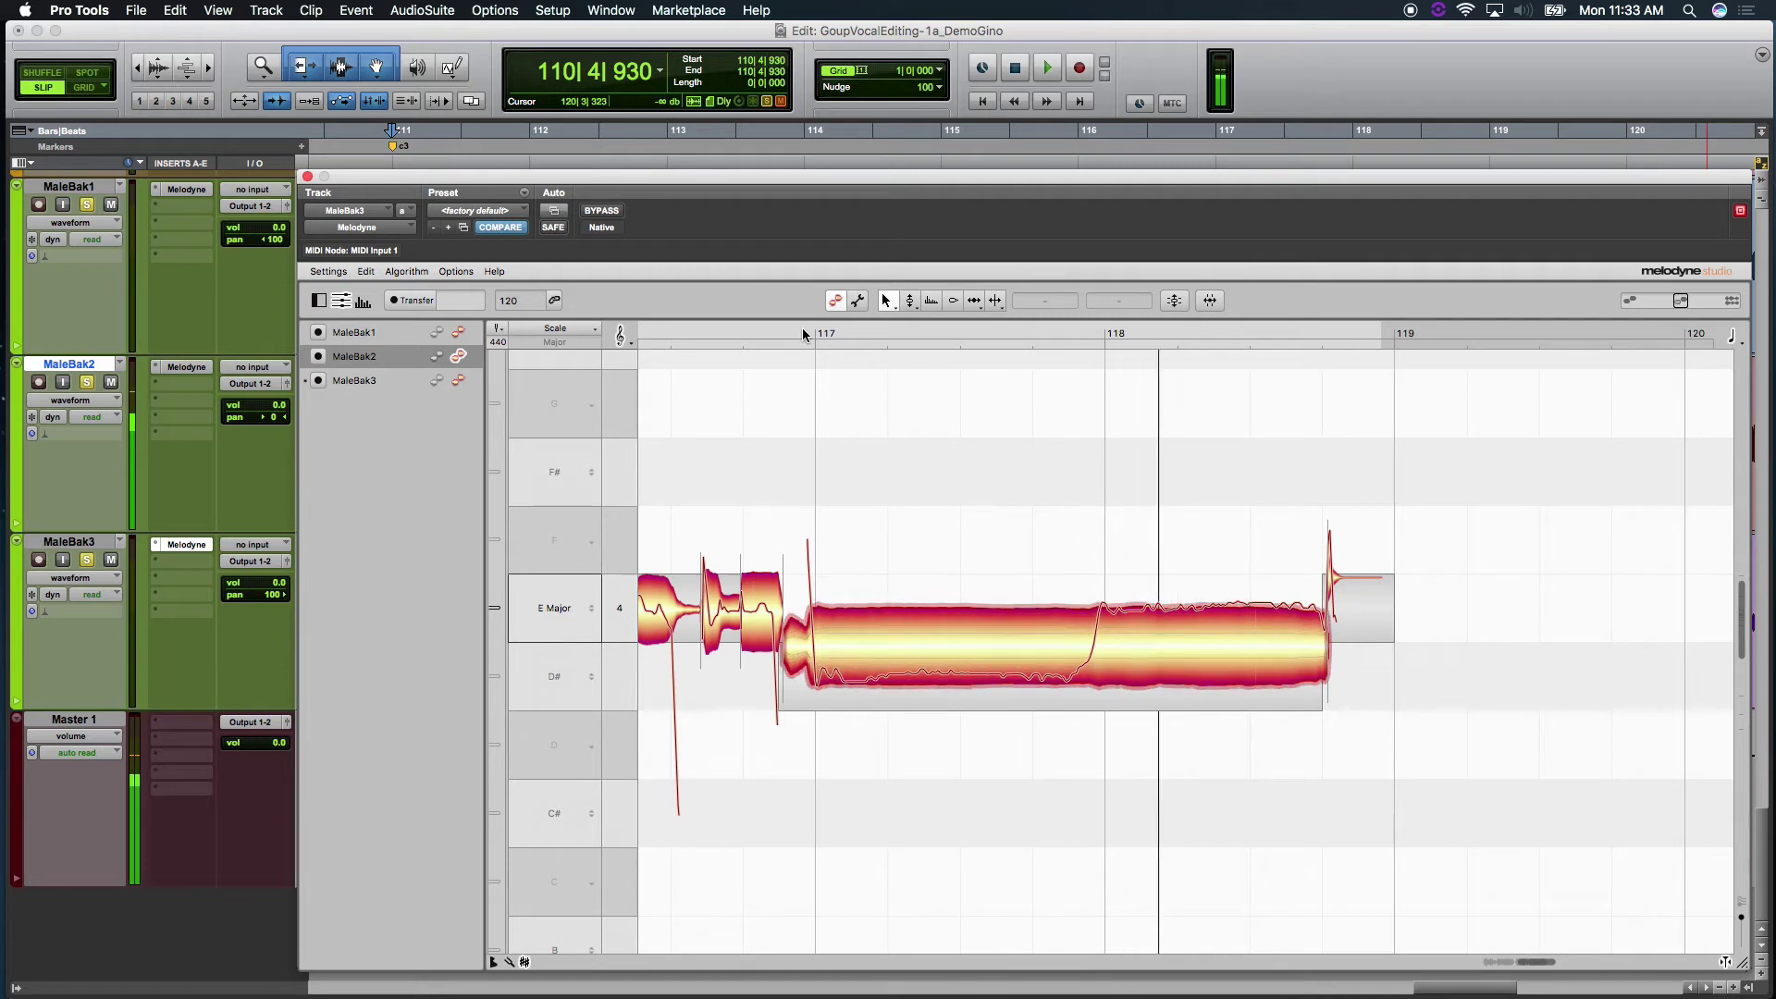
key("space")
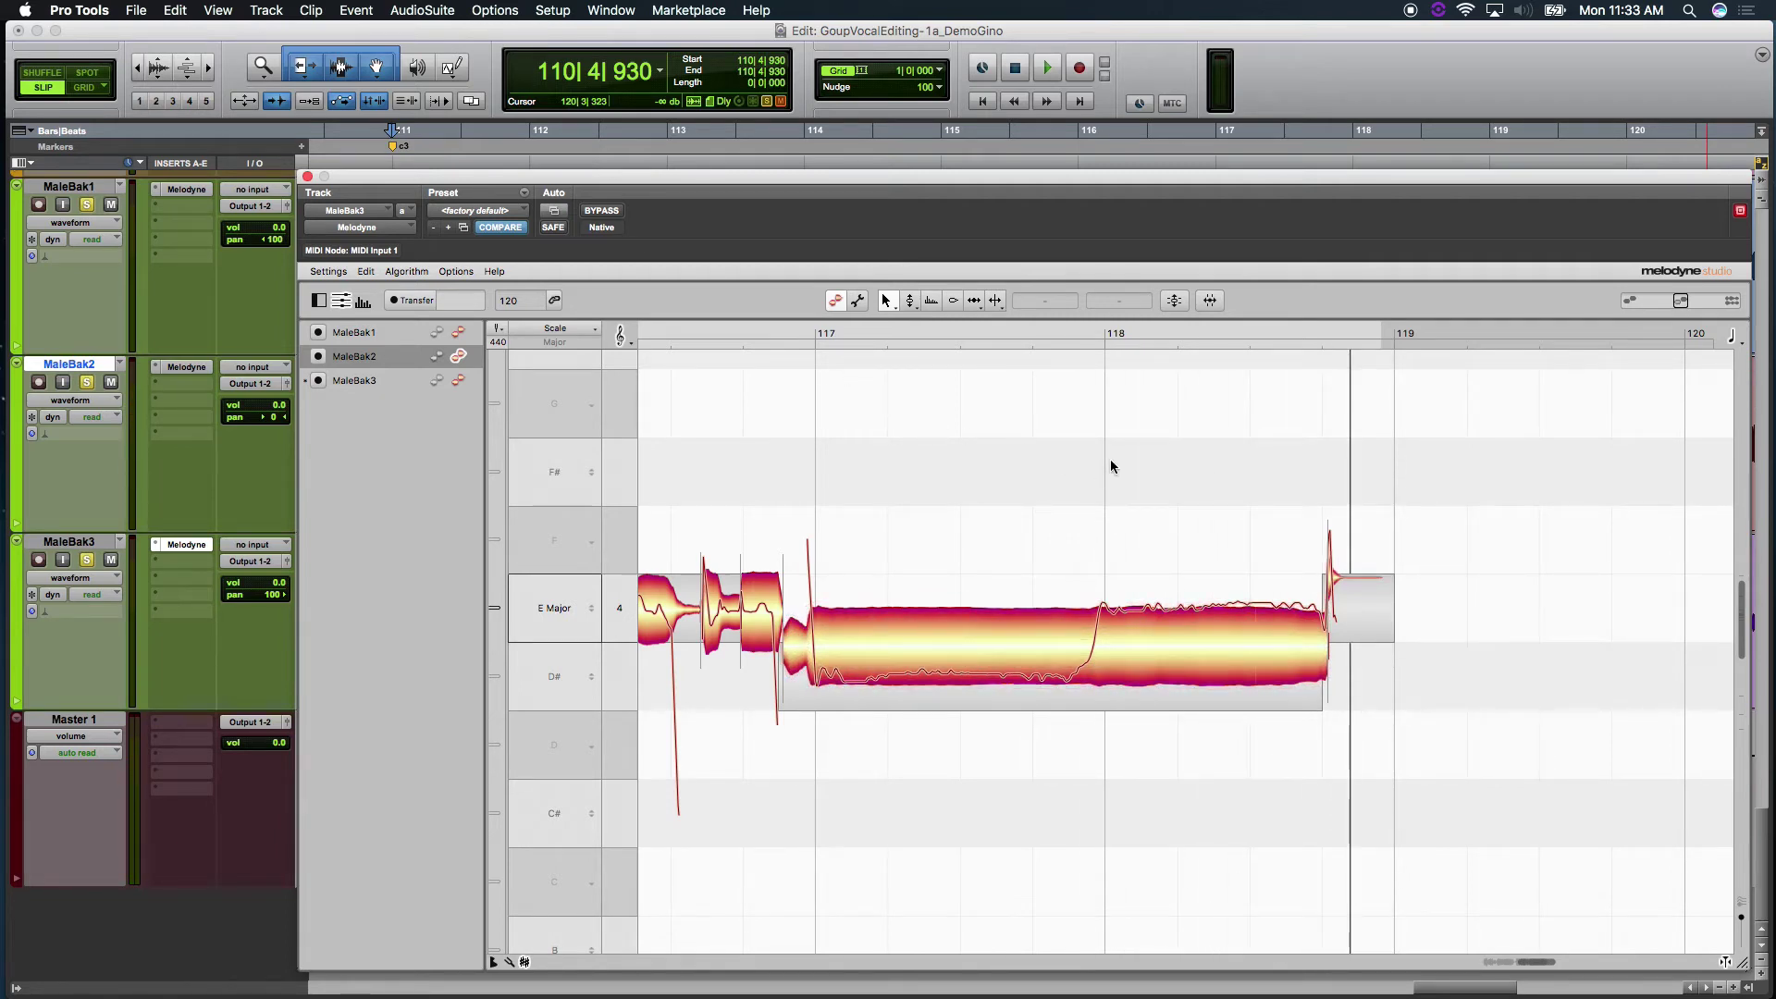
Split the long note just before bar 118 with the Note Separation Tool and replay it.
right_click(1109, 486)
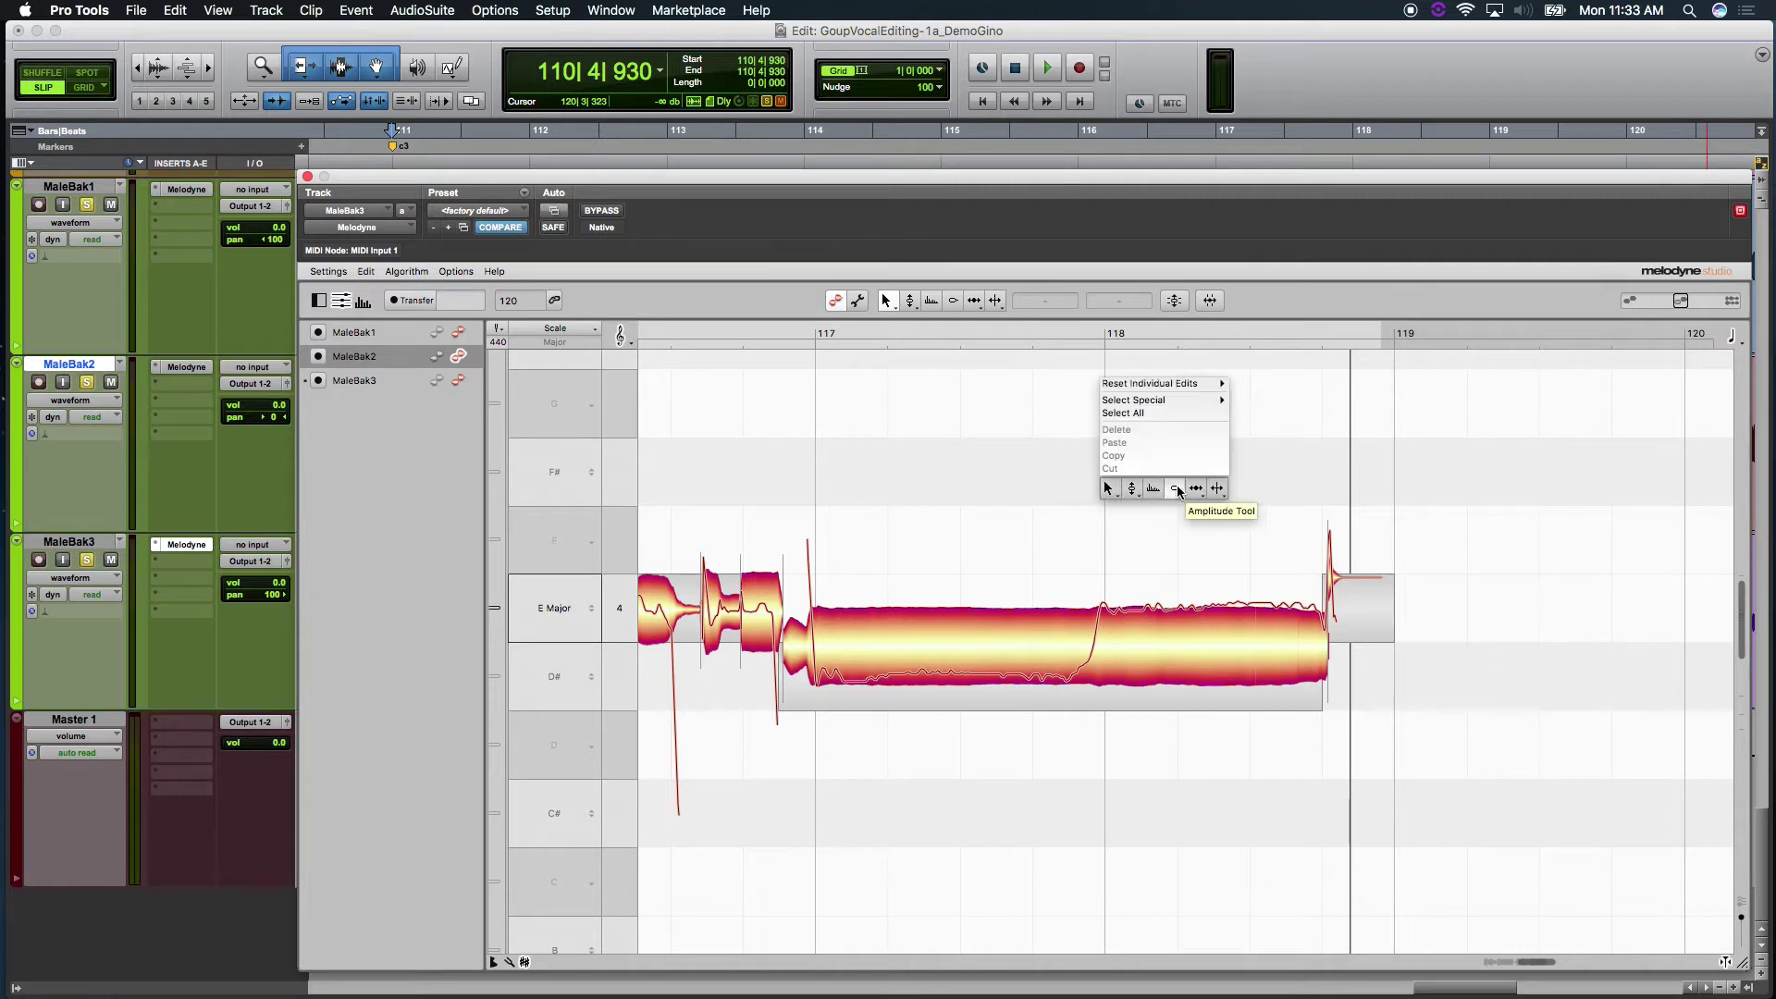
left_click(1216, 488)
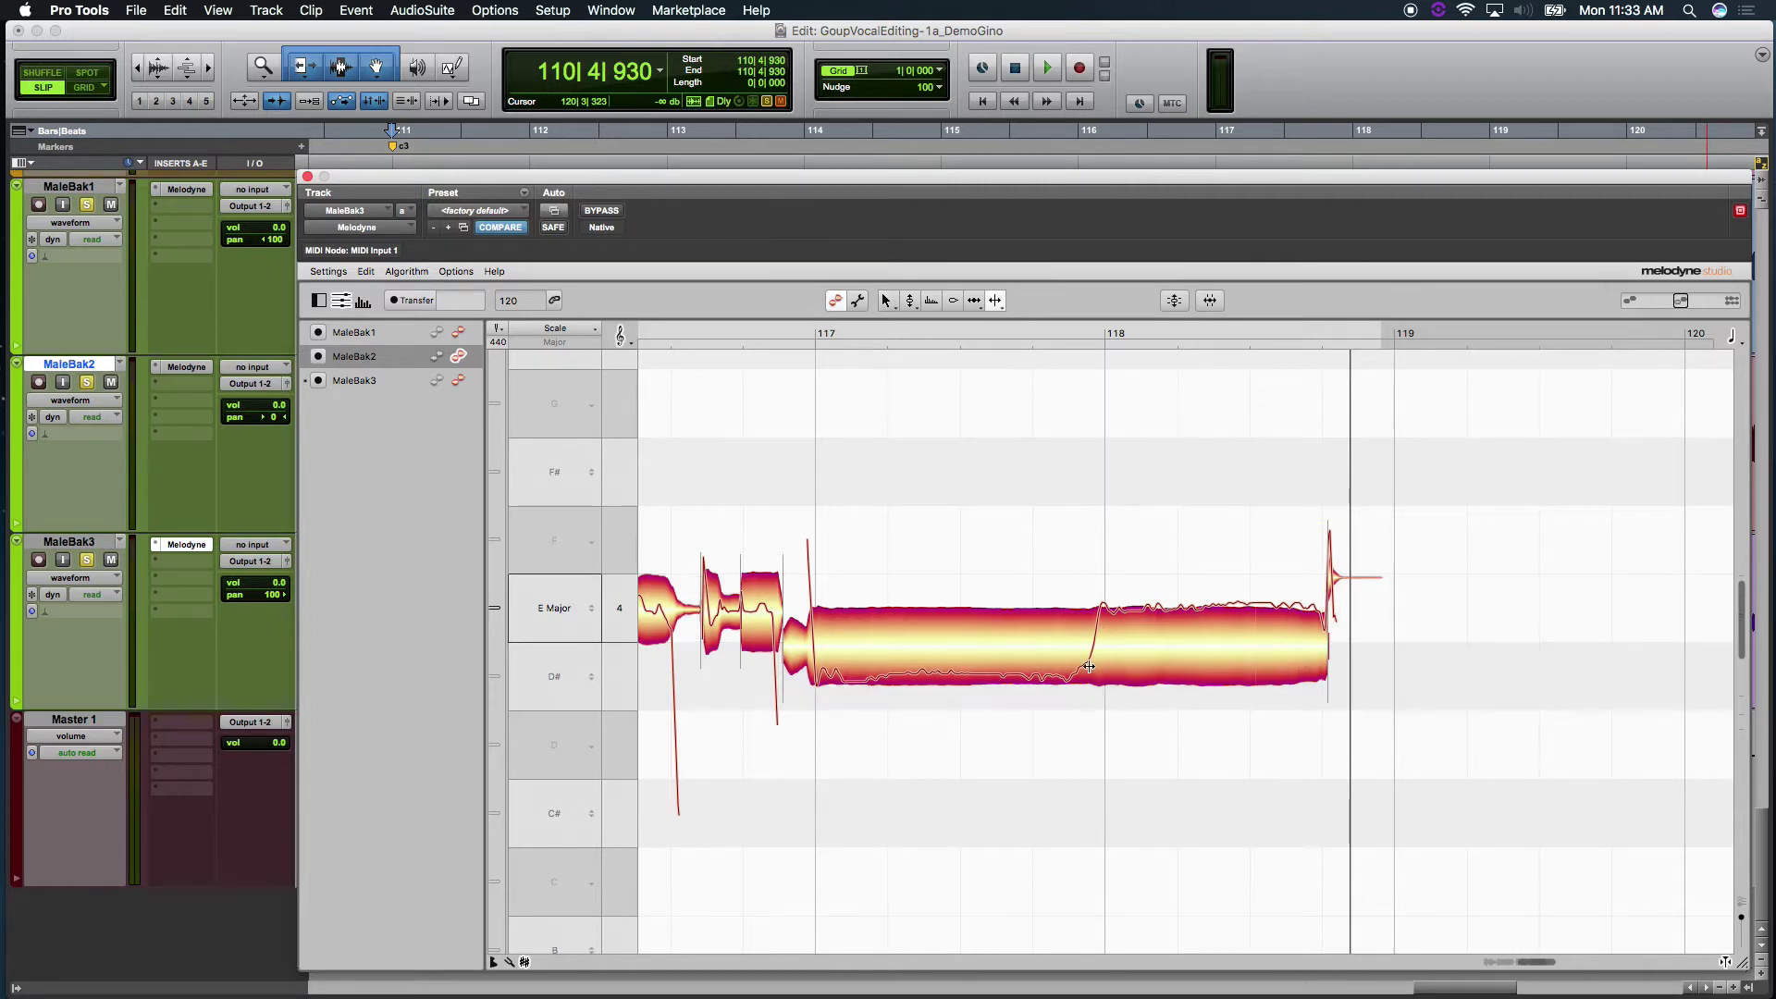
double_click(1094, 646)
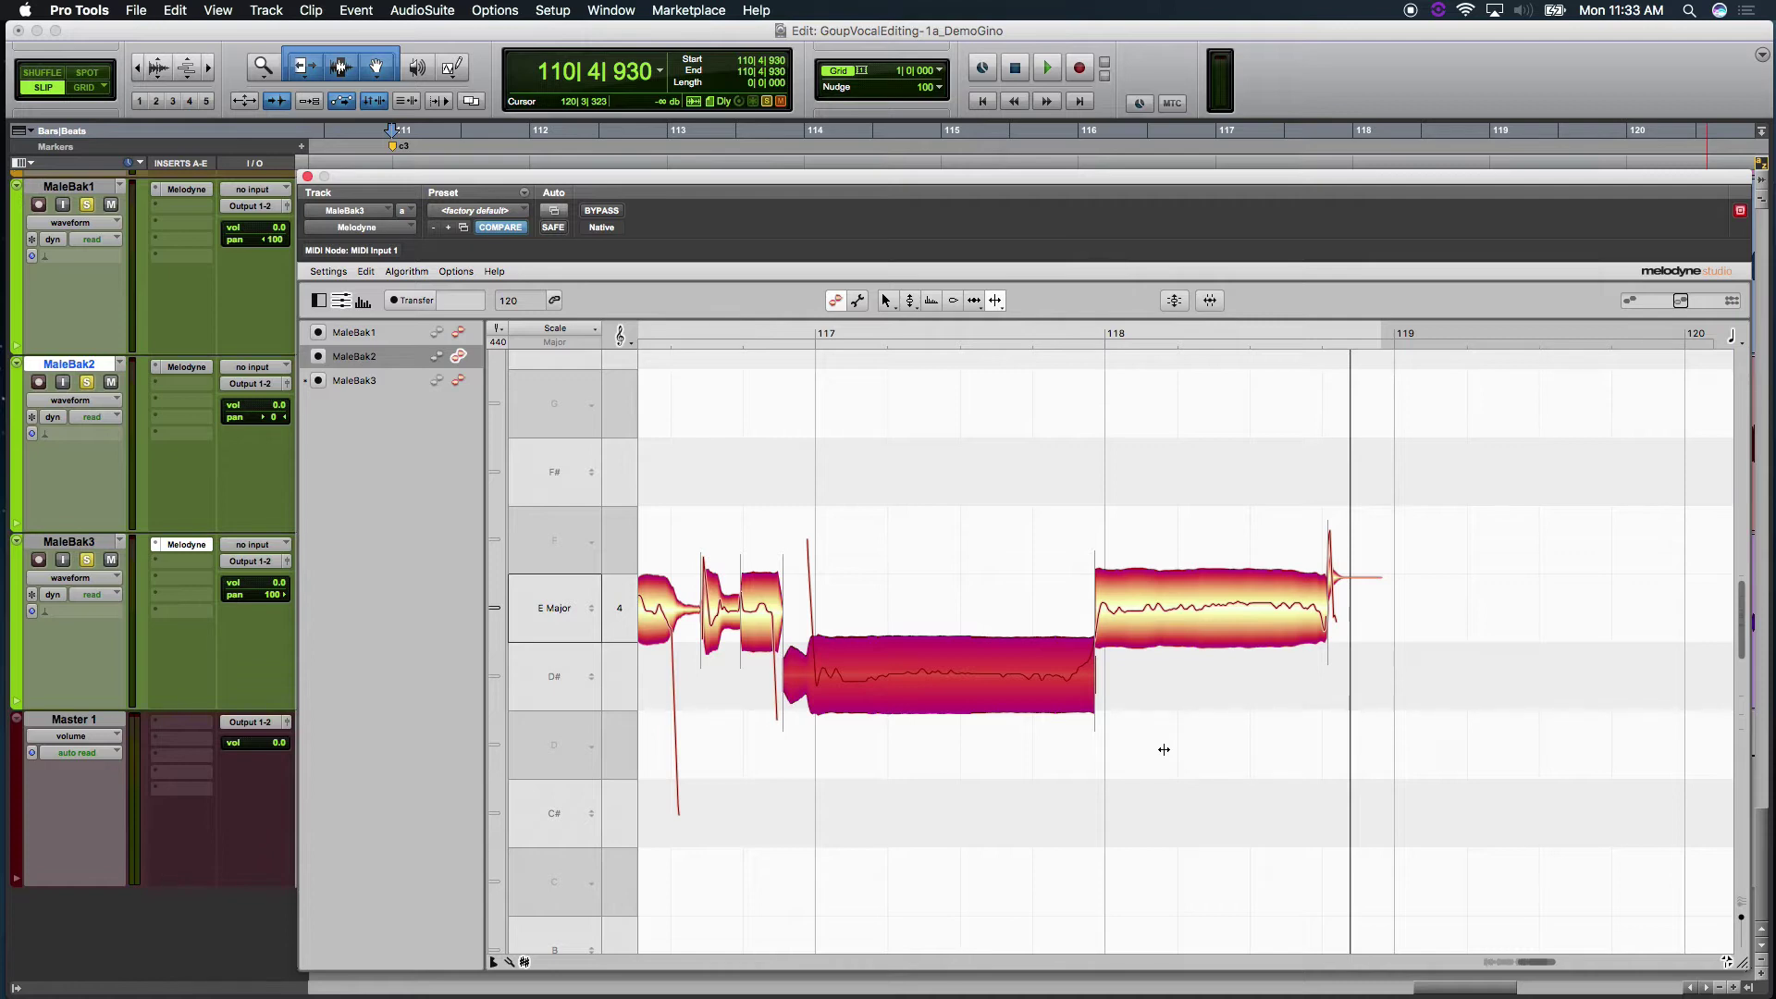
left_click(792, 325)
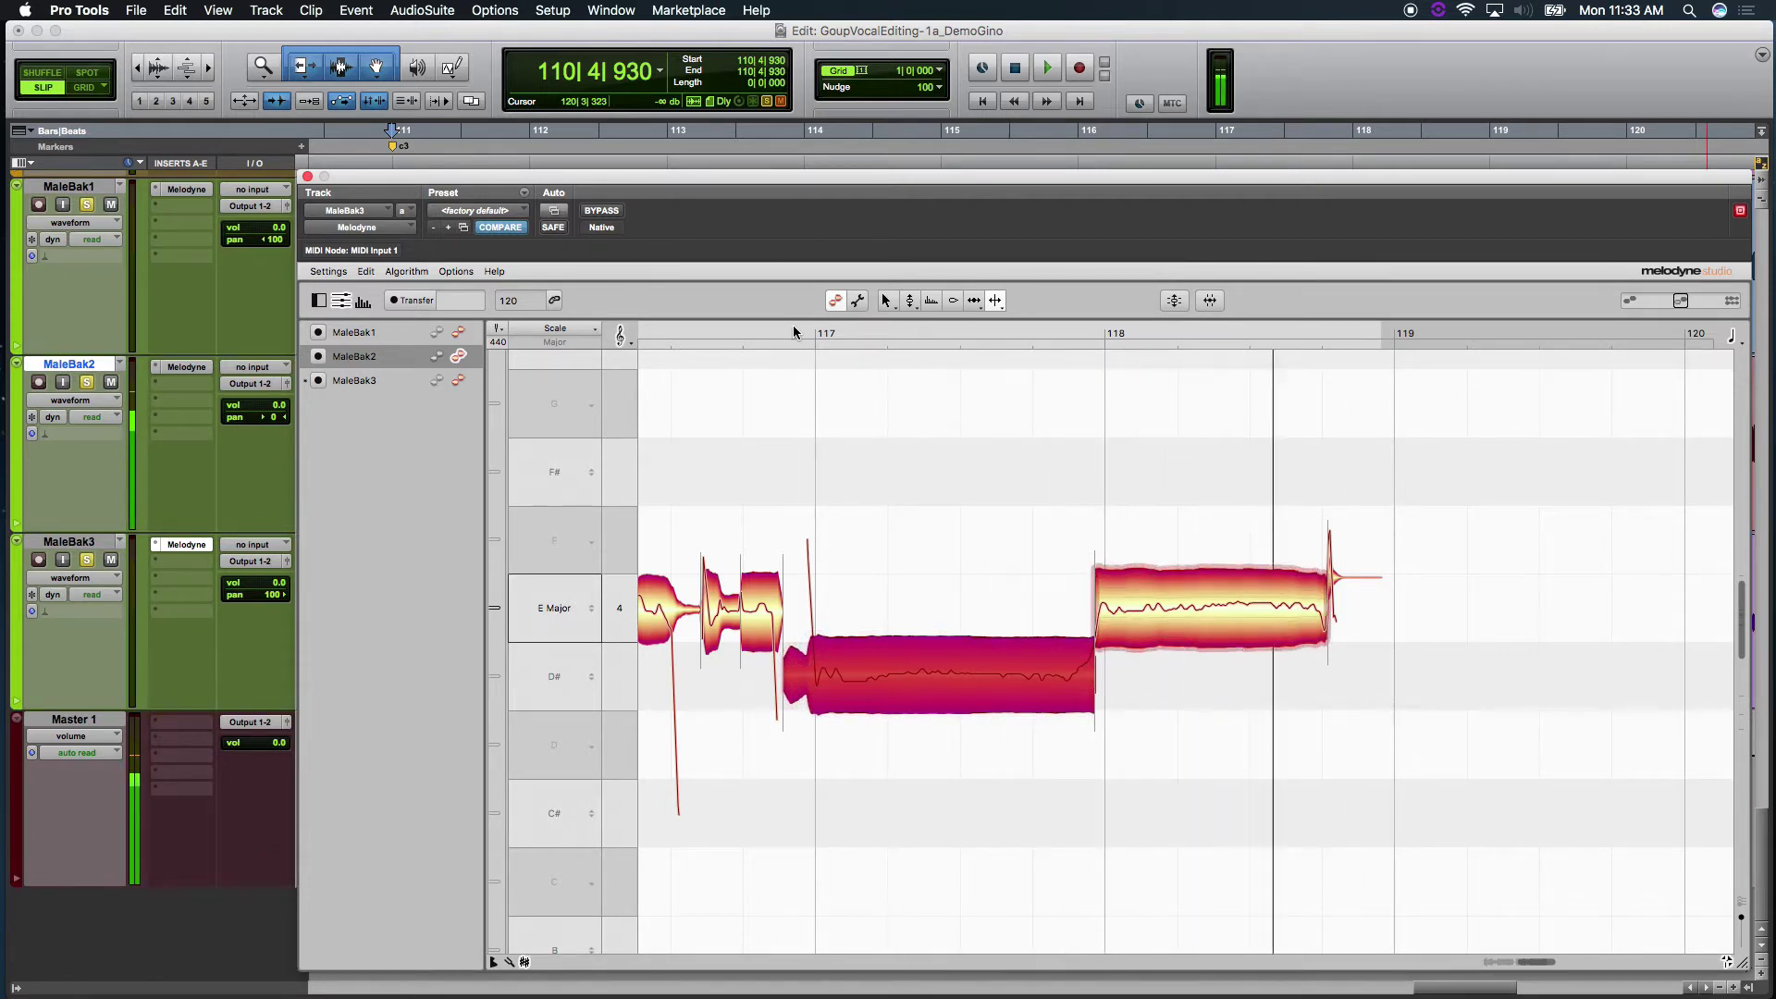
left_click(959, 558)
right_click(959, 559)
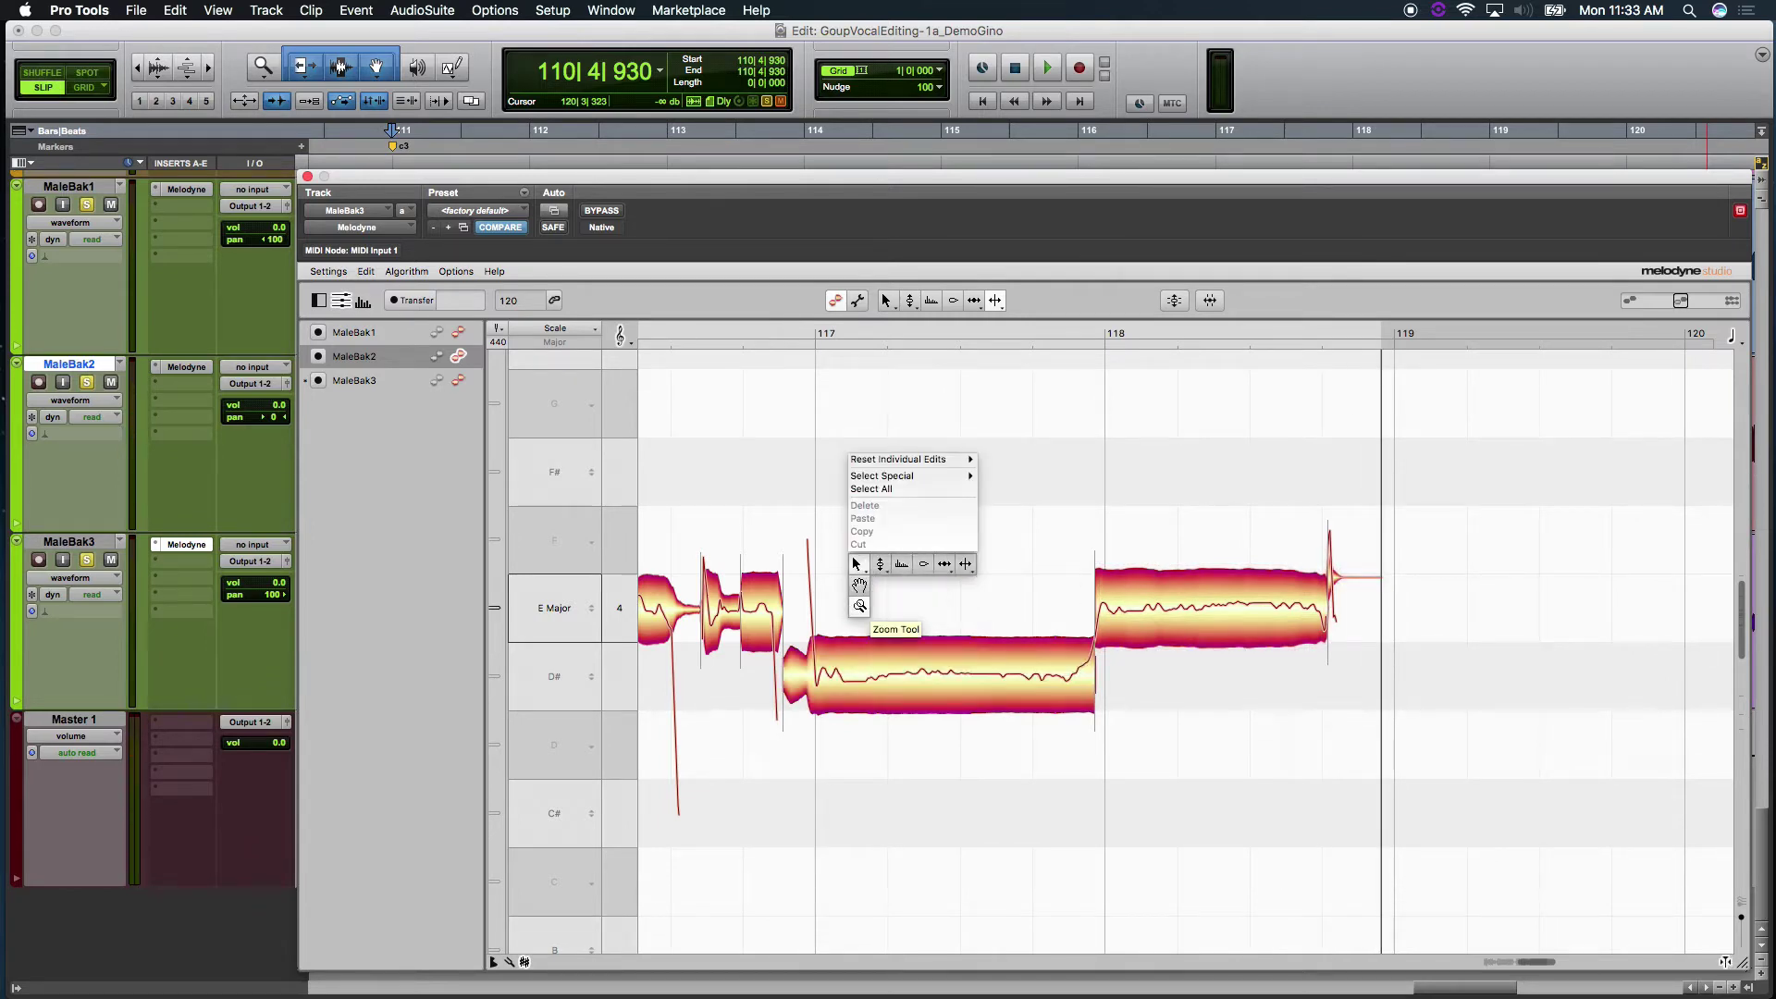
Zoom out and pan to see the whole MaleBak3 phrase.
left_click(855, 563)
left_click_drag(950, 605, 1245, 378)
right_click(818, 431)
left_click(834, 437)
right_click(1247, 408)
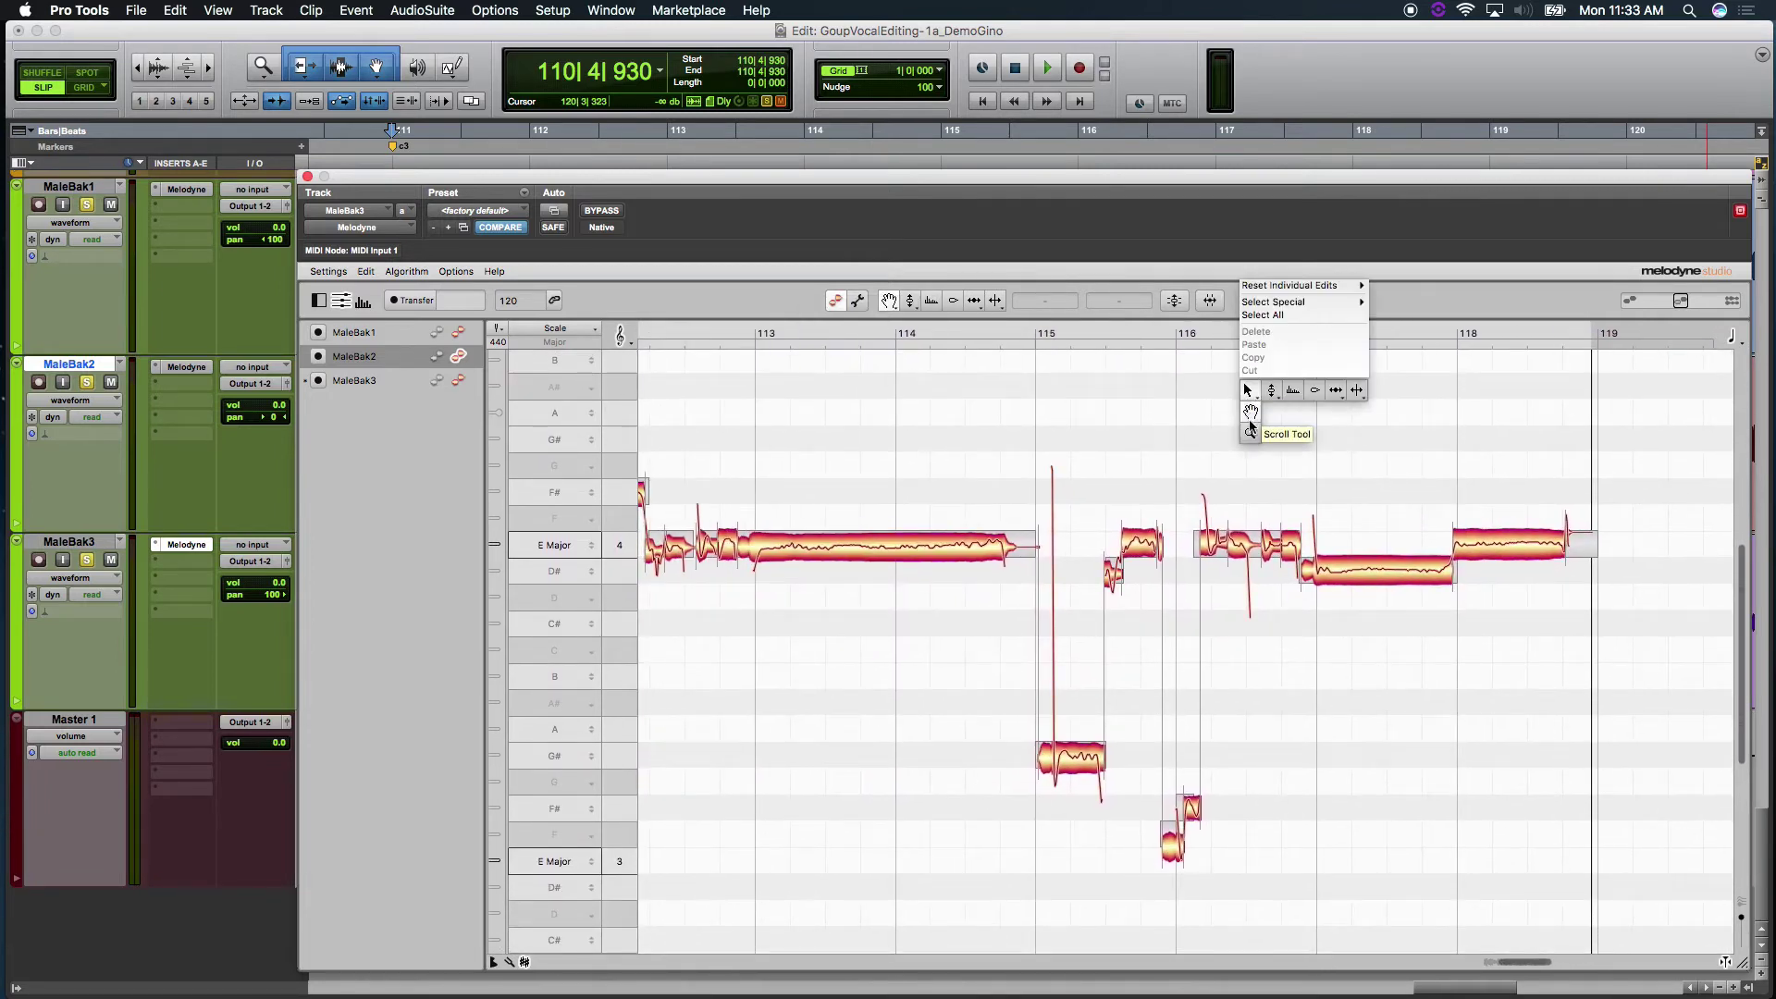
left_click(1247, 427)
left_click_drag(1249, 437, 1181, 463)
right_click(1187, 368)
left_click(1191, 391)
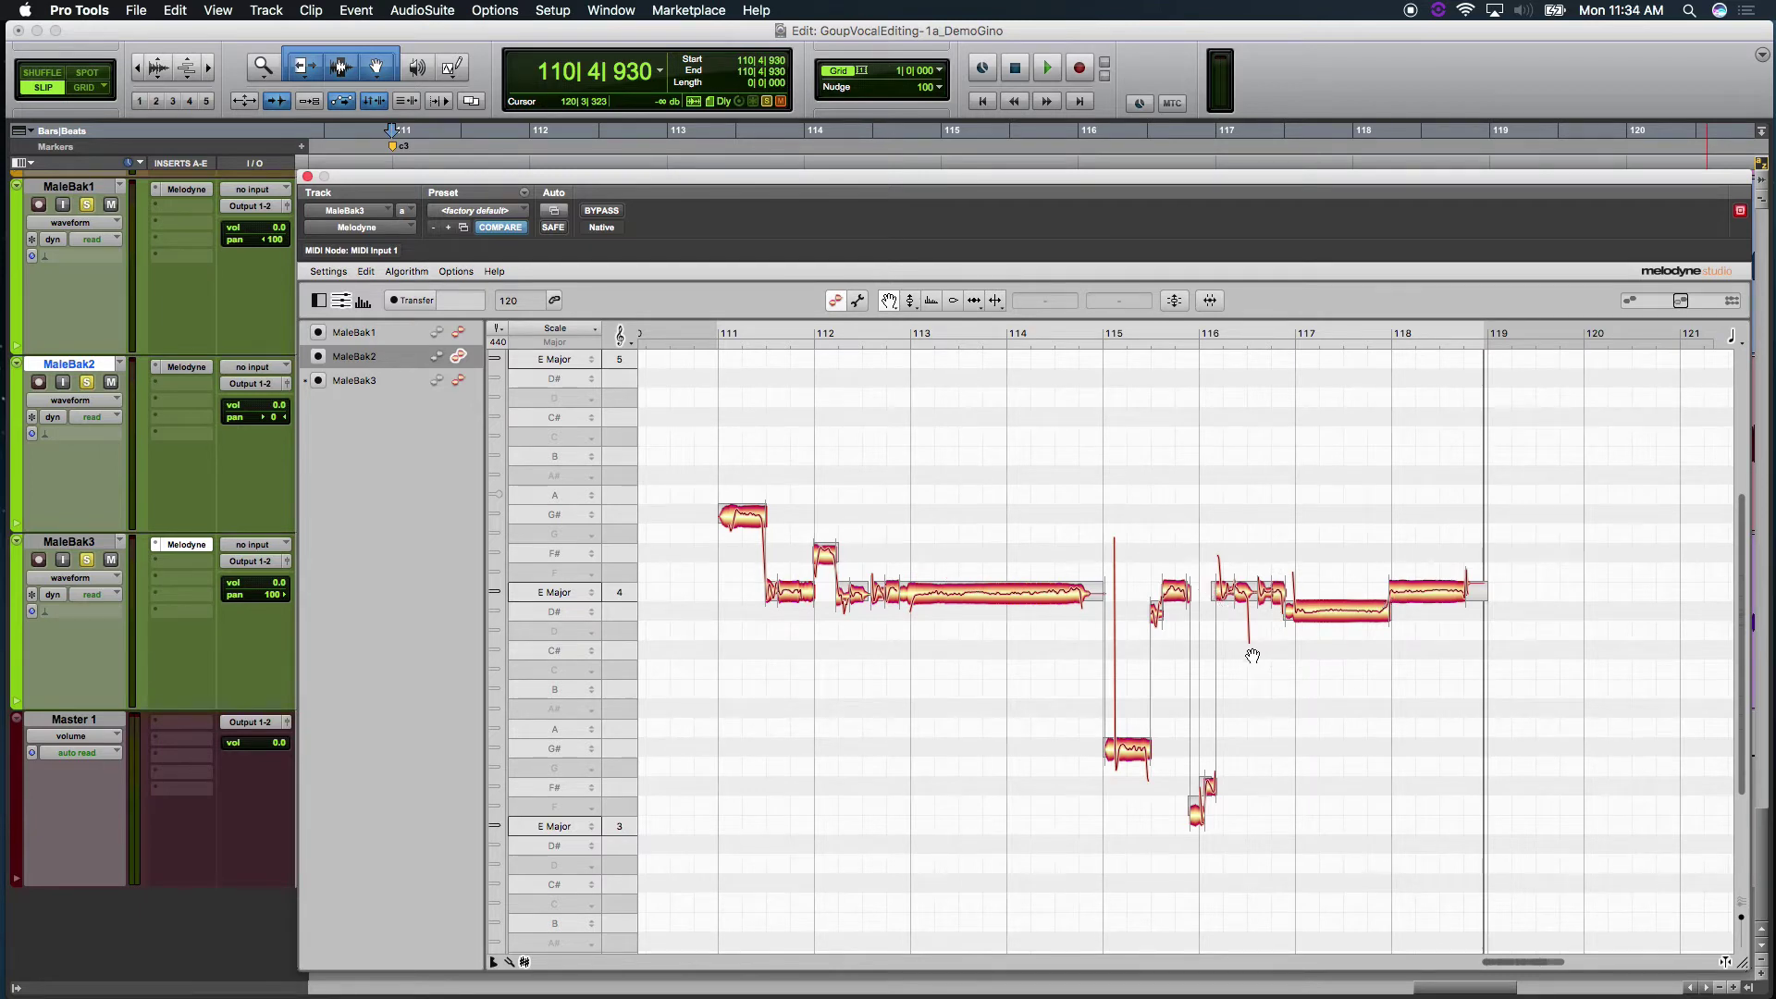
Zoom in on the opening bars and pan to frame bars 111 to 116.
right_click(770, 462)
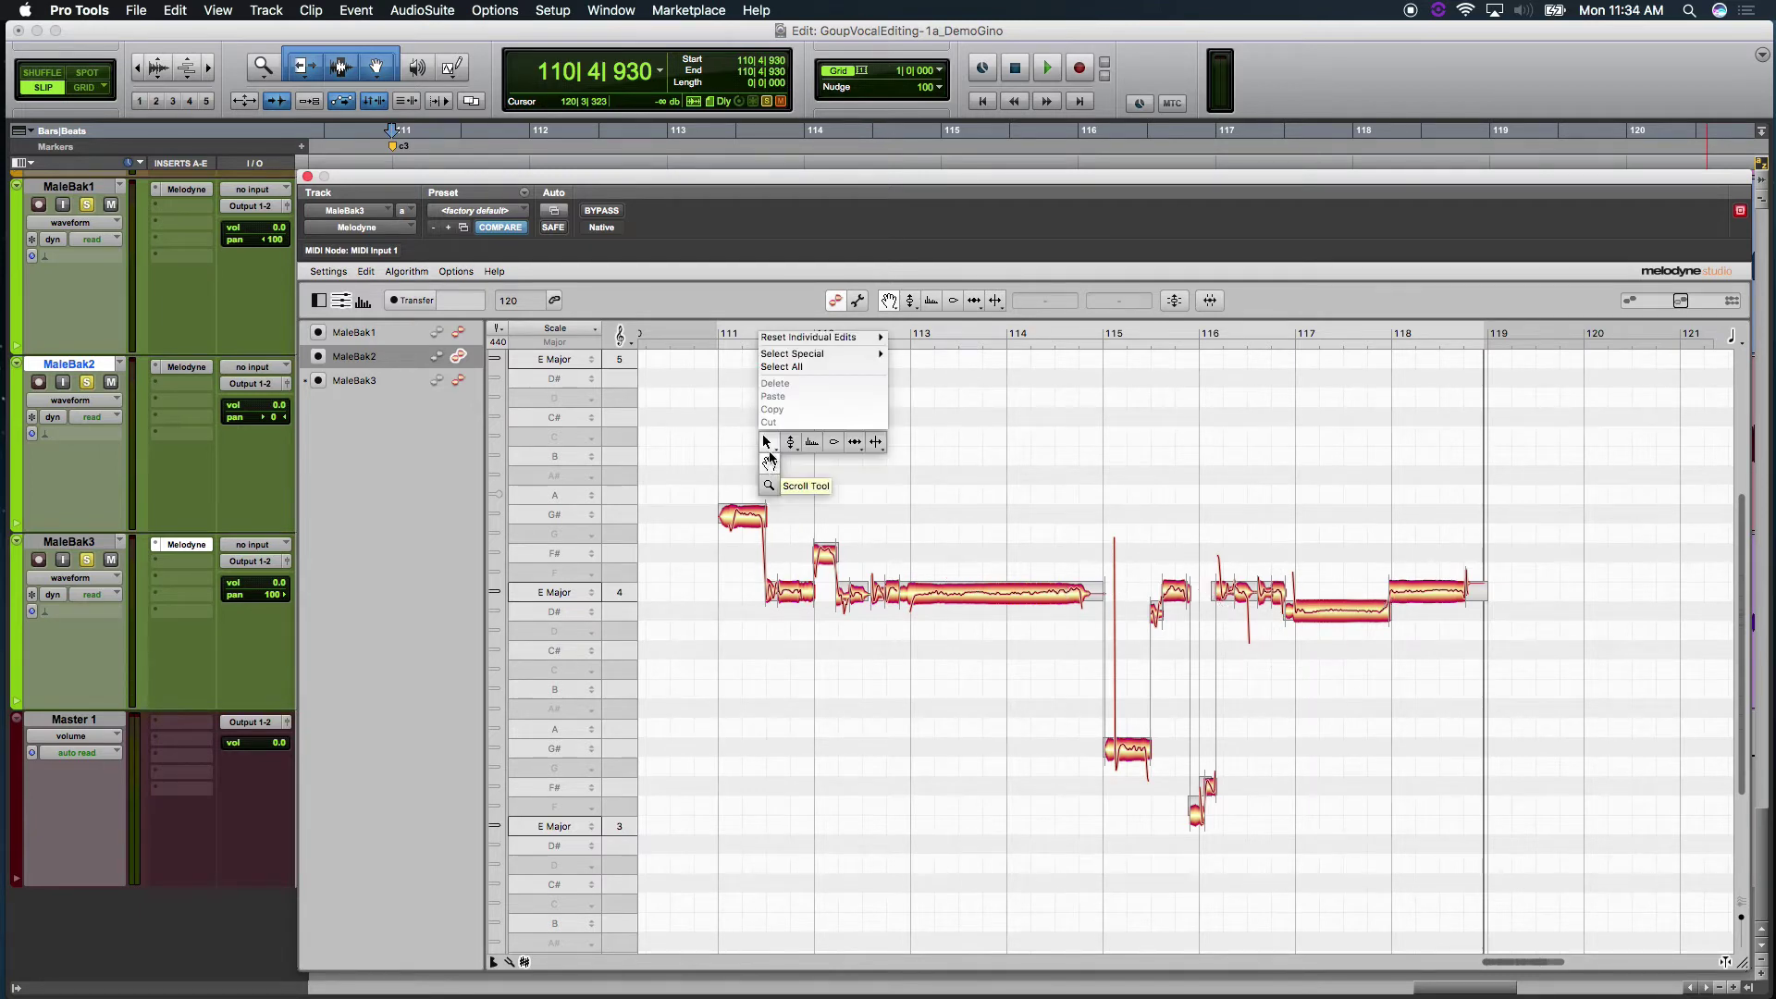
left_click(769, 484)
right_click(769, 476)
left_click(778, 529)
left_click(817, 482)
left_click(841, 567)
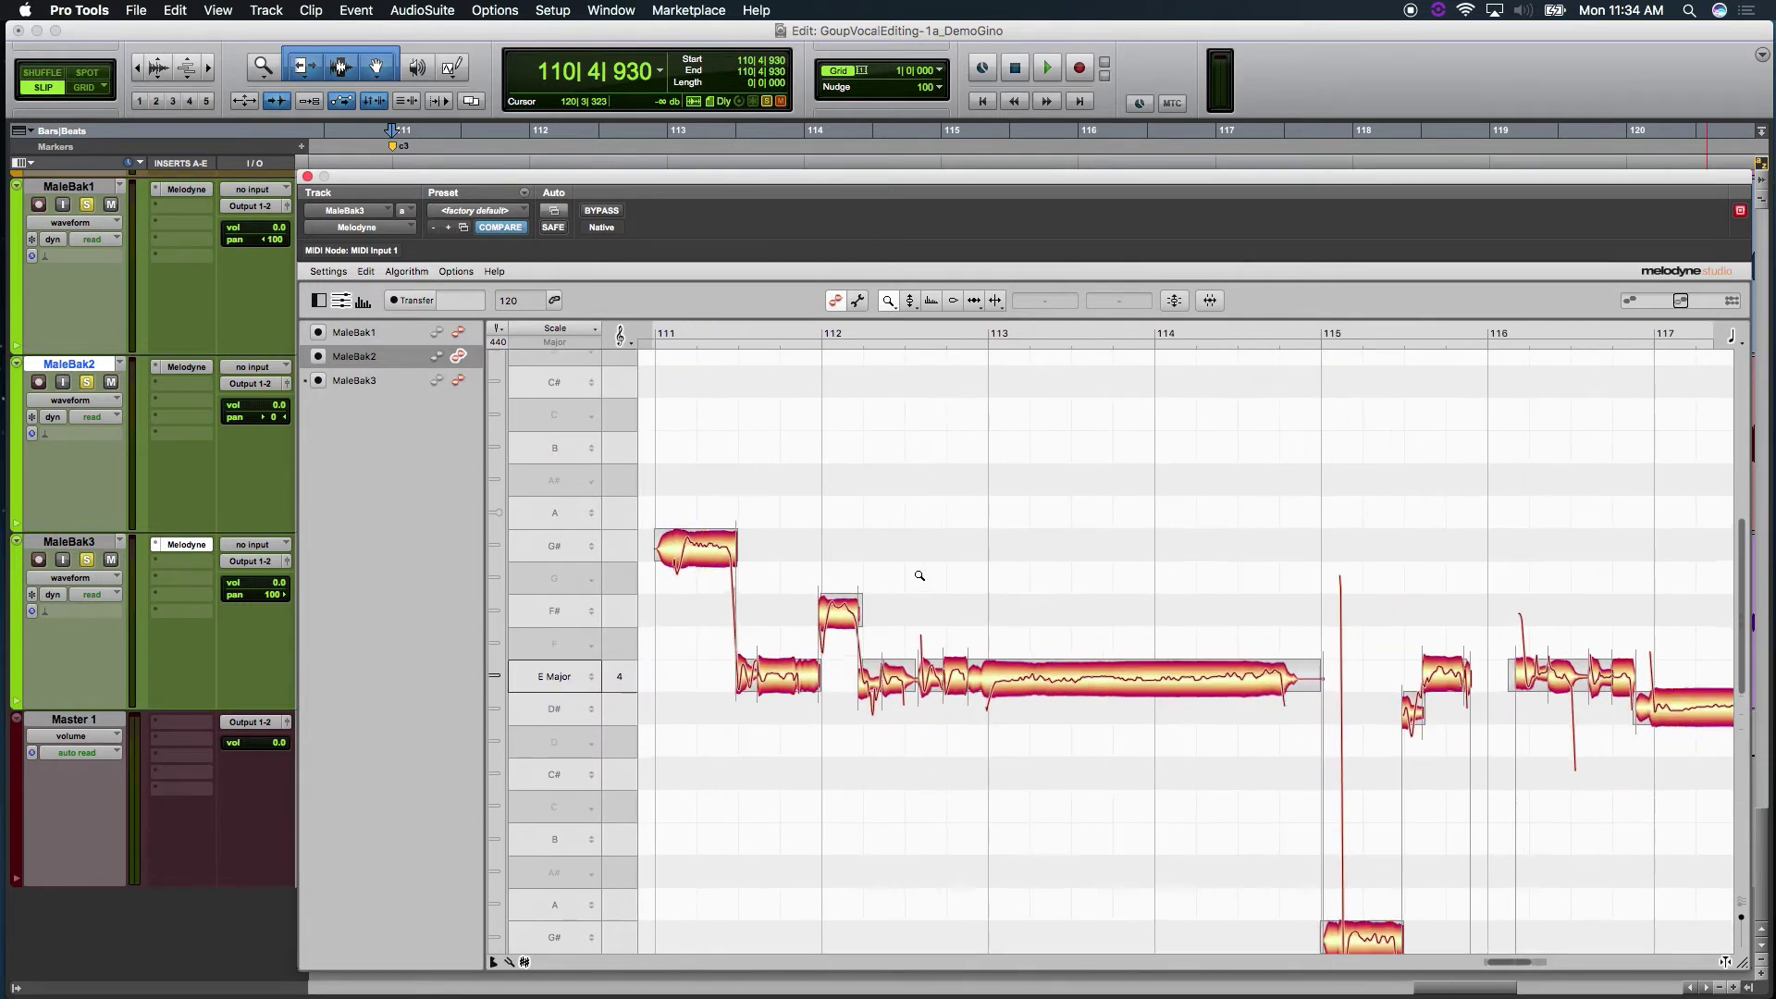
right_click(920, 580)
left_click(922, 556)
left_click_drag(922, 556, 982, 543)
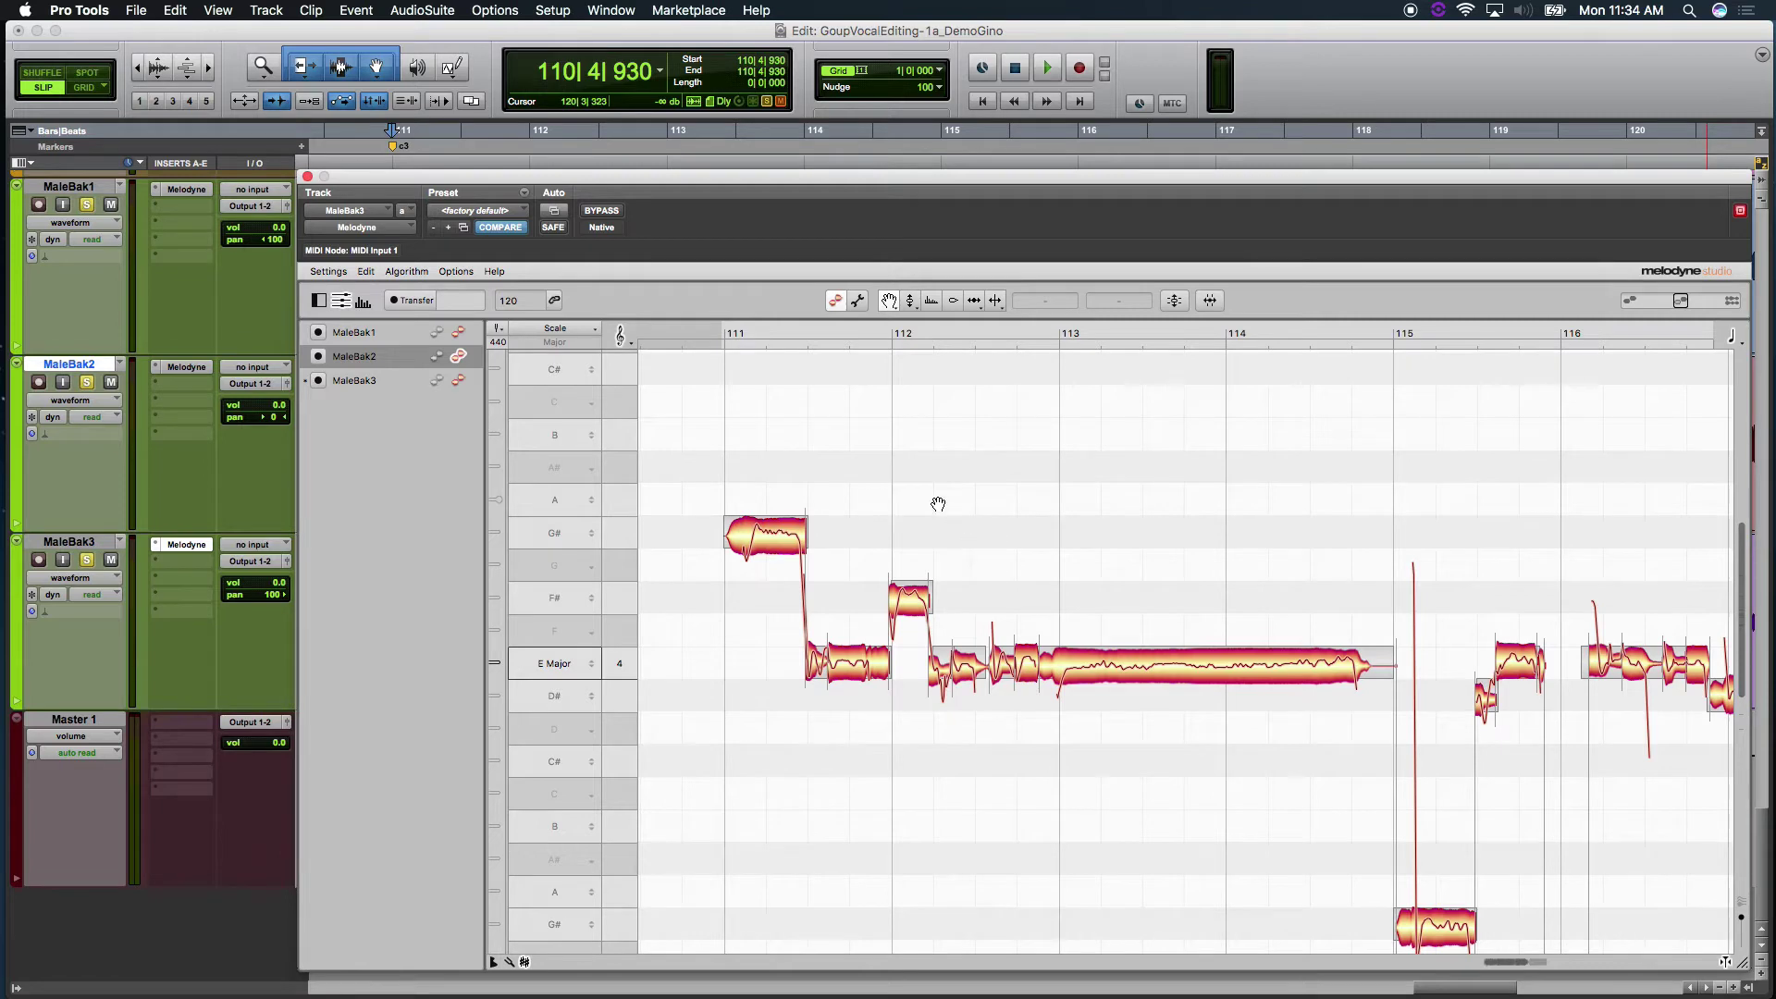
With the Main Tool, marquee-select the MaleBak3 notes from bar 111 to 115.
right_click(883, 486)
left_click(885, 466)
left_click(769, 544)
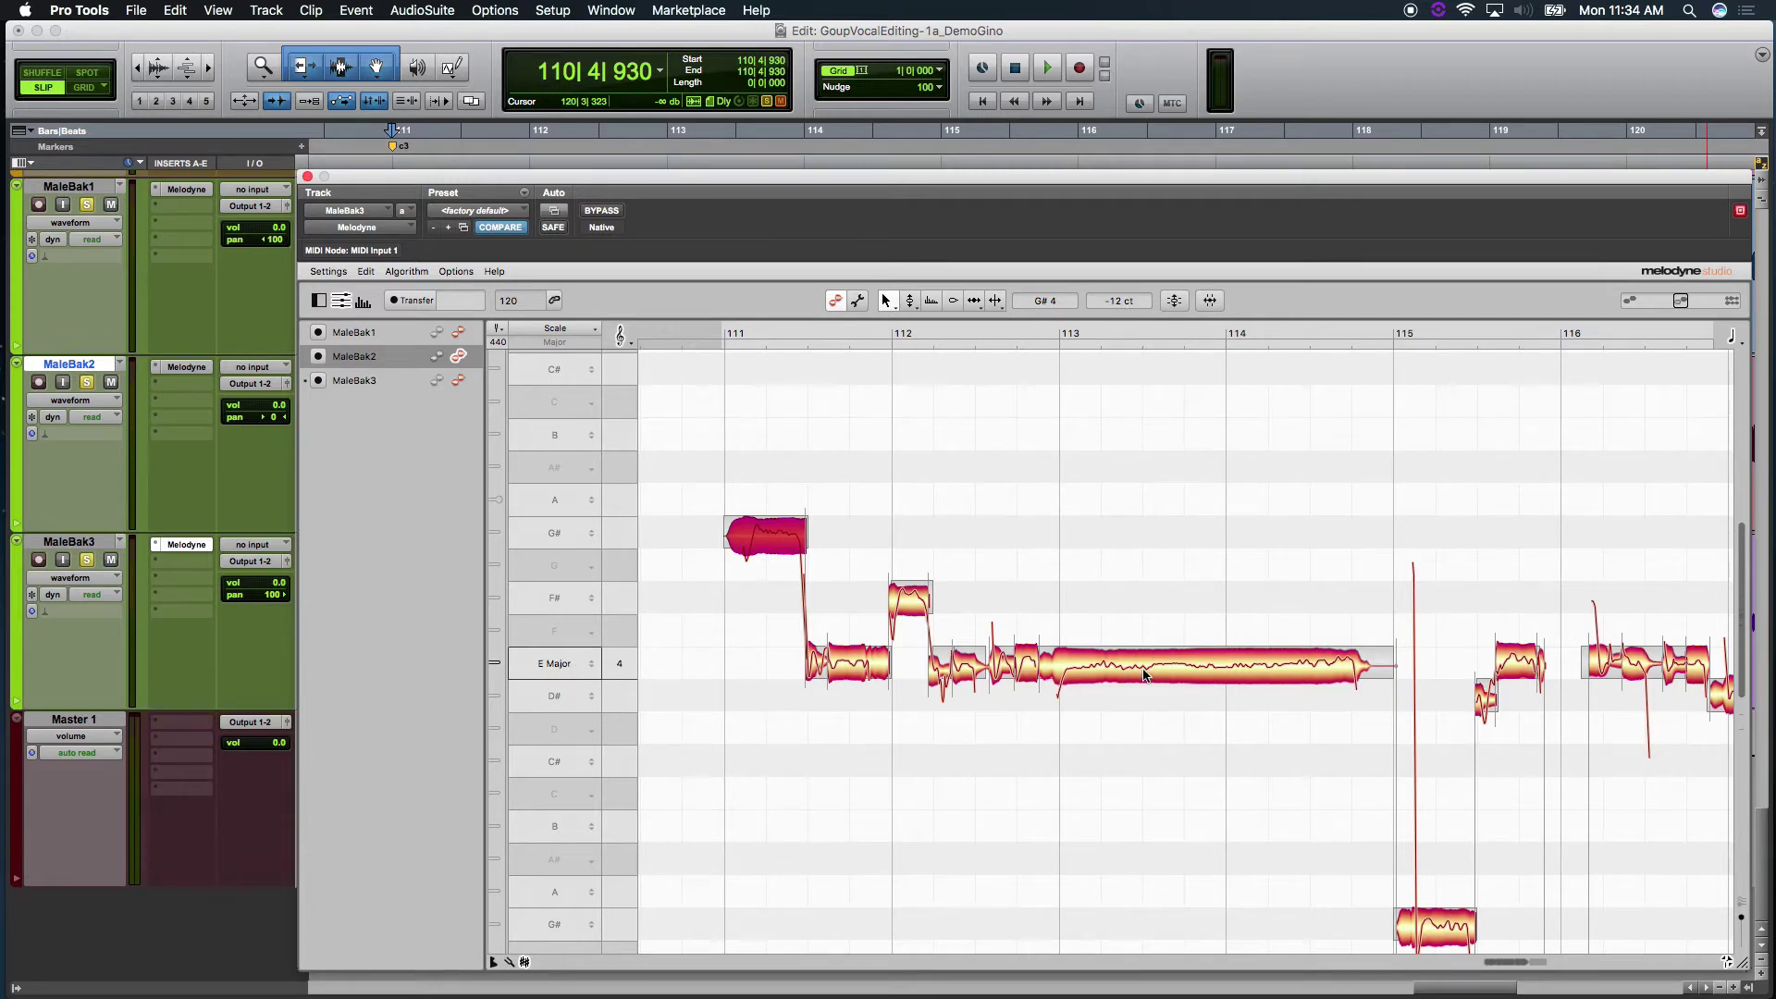
left_click(1252, 674)
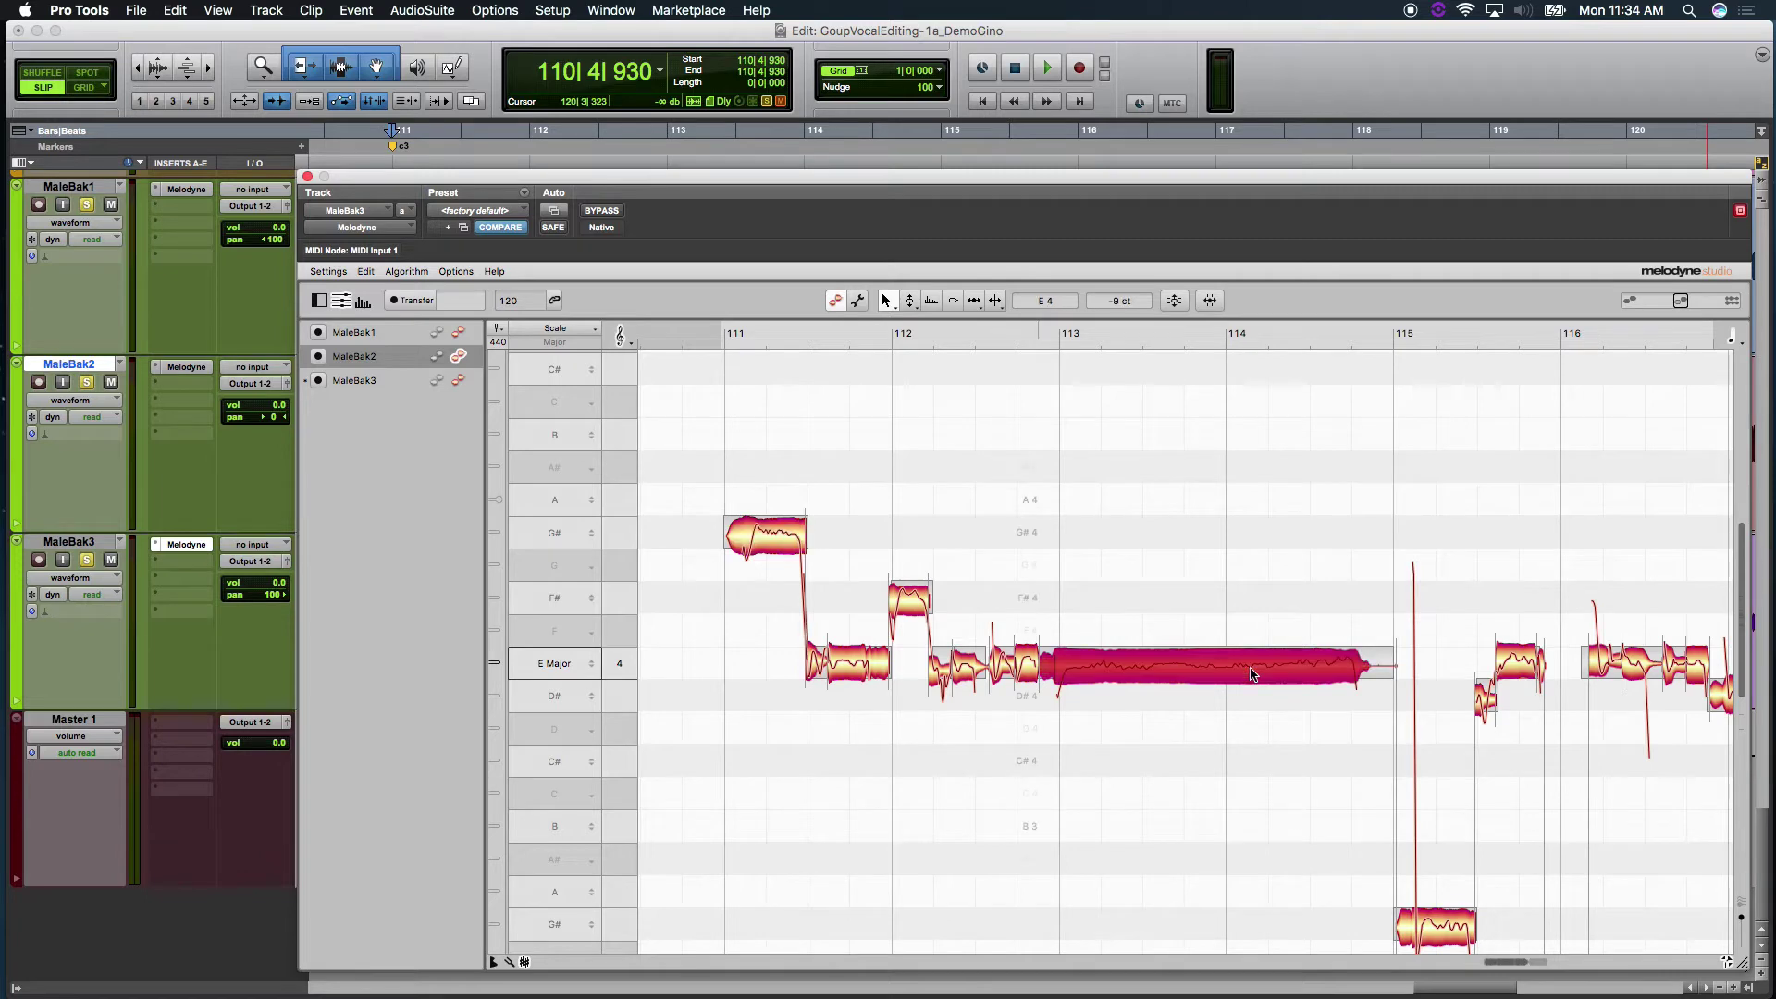
left_click(1084, 556)
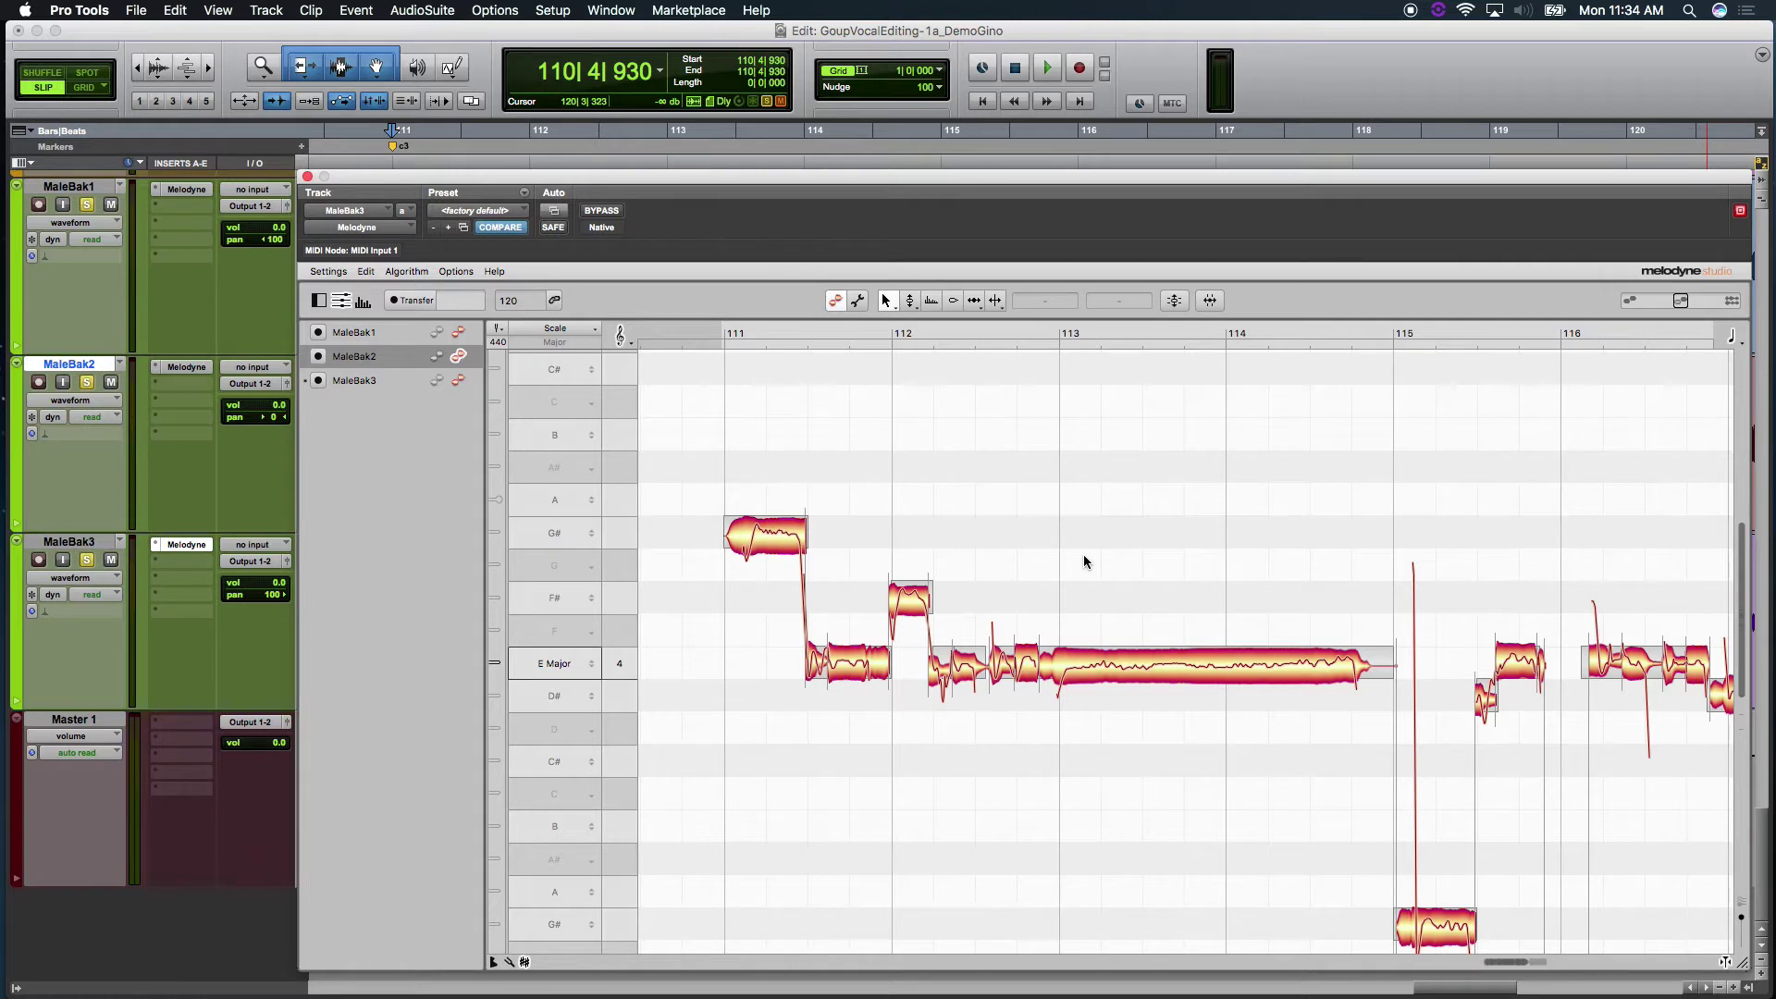
left_click_drag(732, 469, 1267, 768)
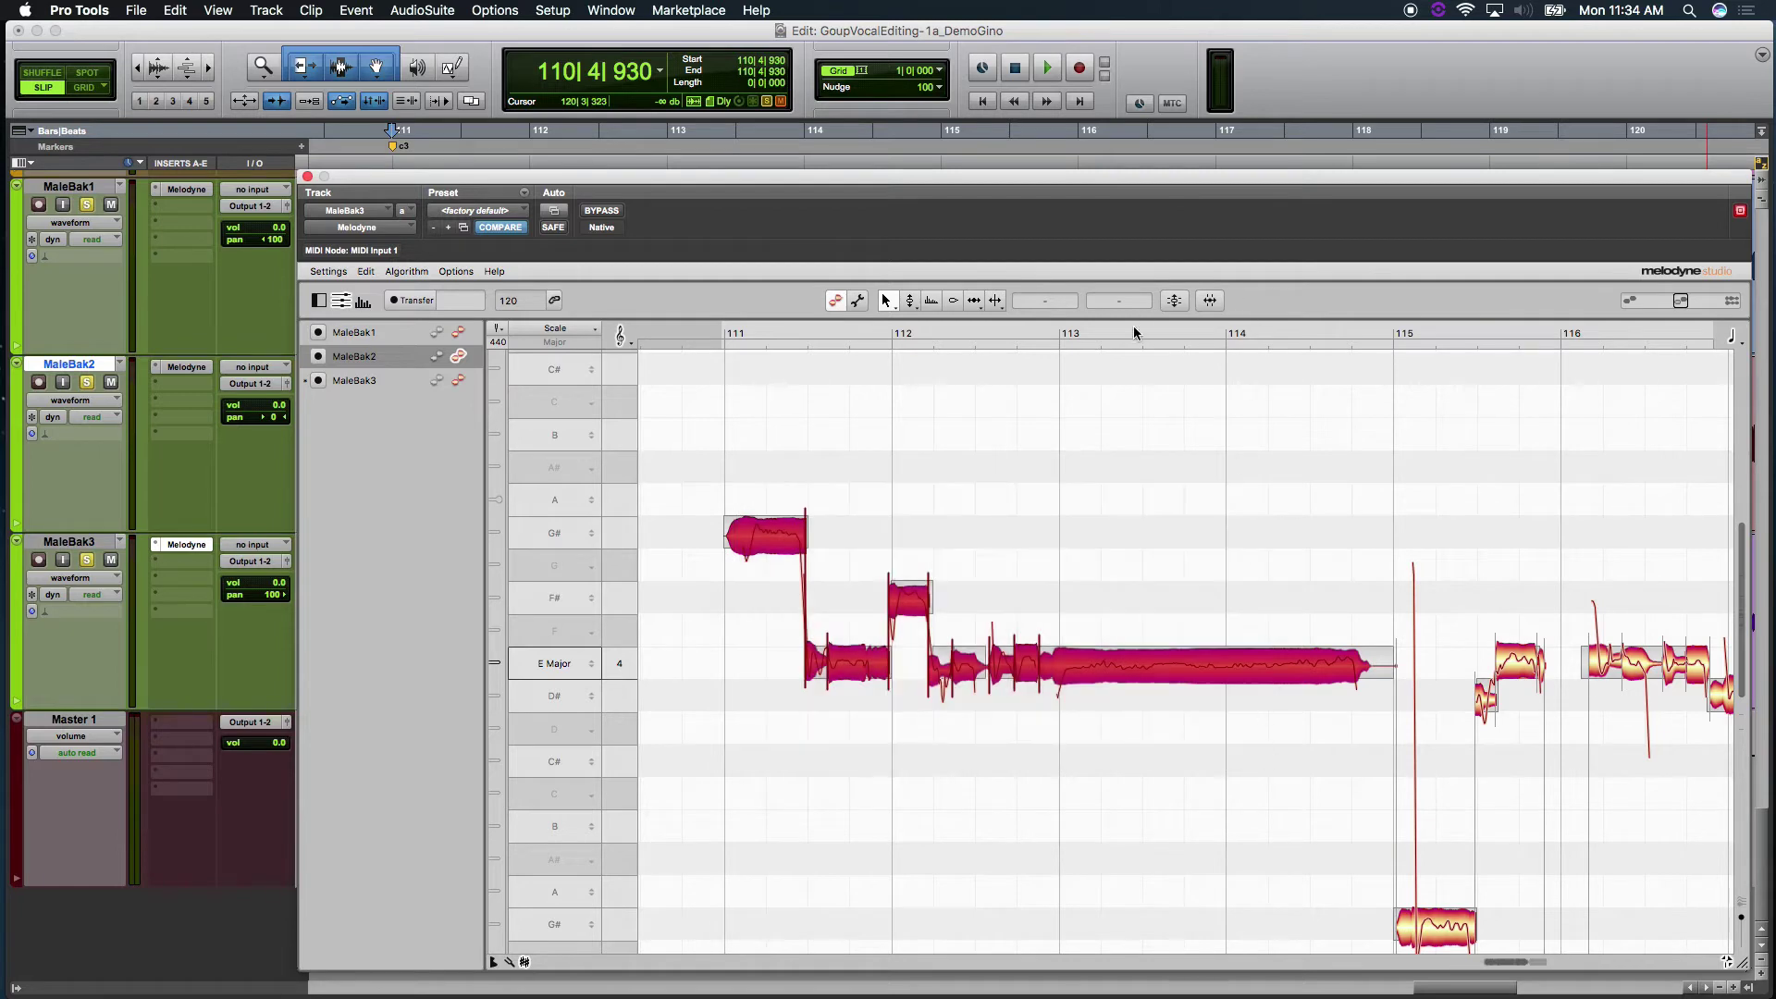
Apply about 92% Pitch Center correction to bars 111–115 and play from bar 111.
left_click(1176, 299)
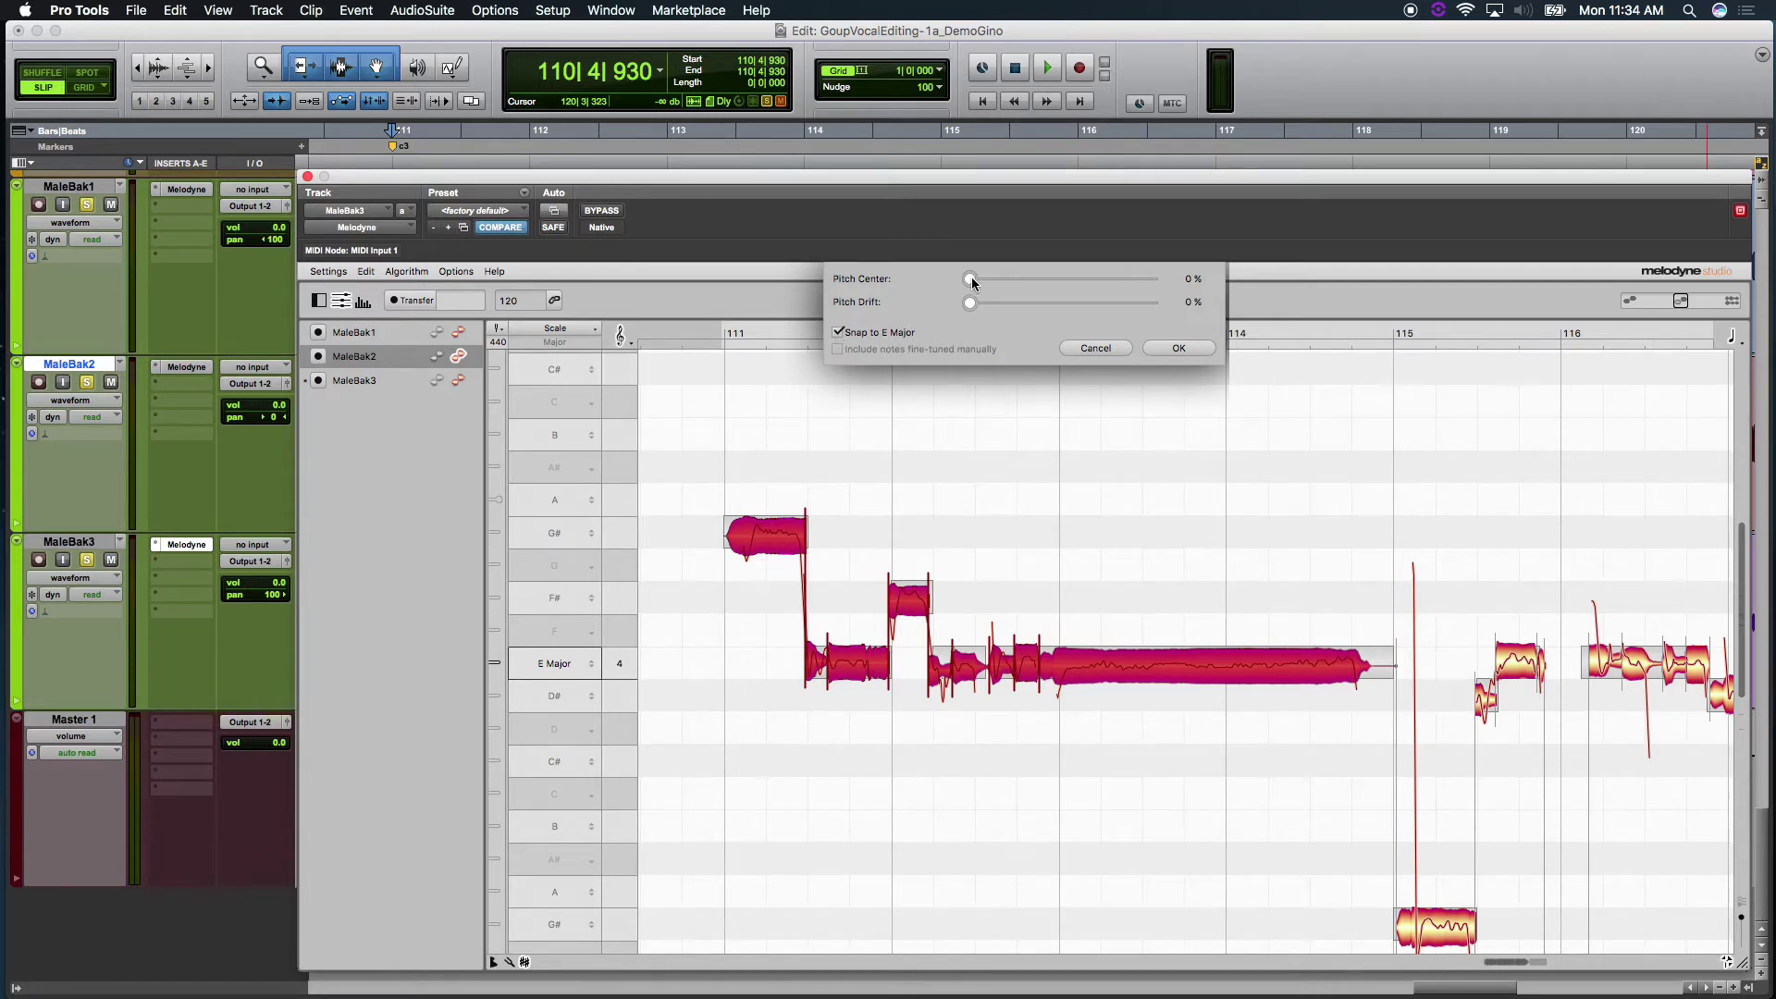
left_click_drag(980, 275, 1127, 296)
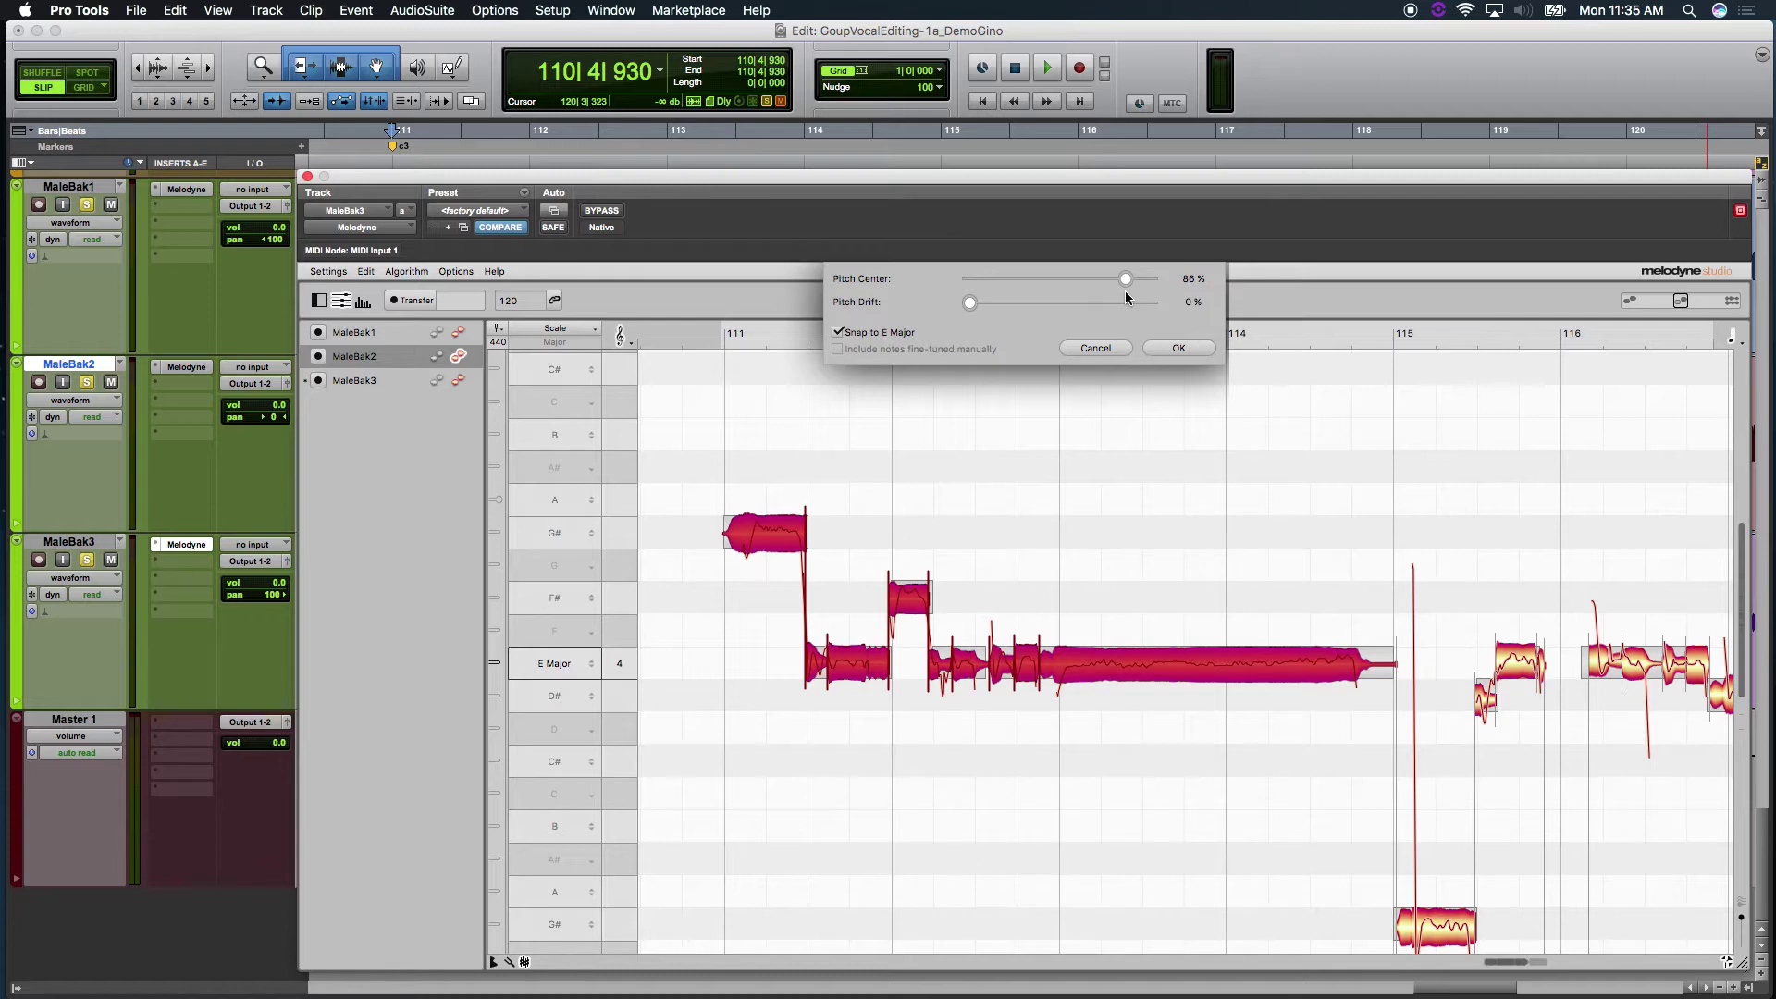
mouse_move(1127, 296)
left_mouse_down()
mouse_move(1059, 285)
mouse_move(1136, 283)
left_mouse_up()
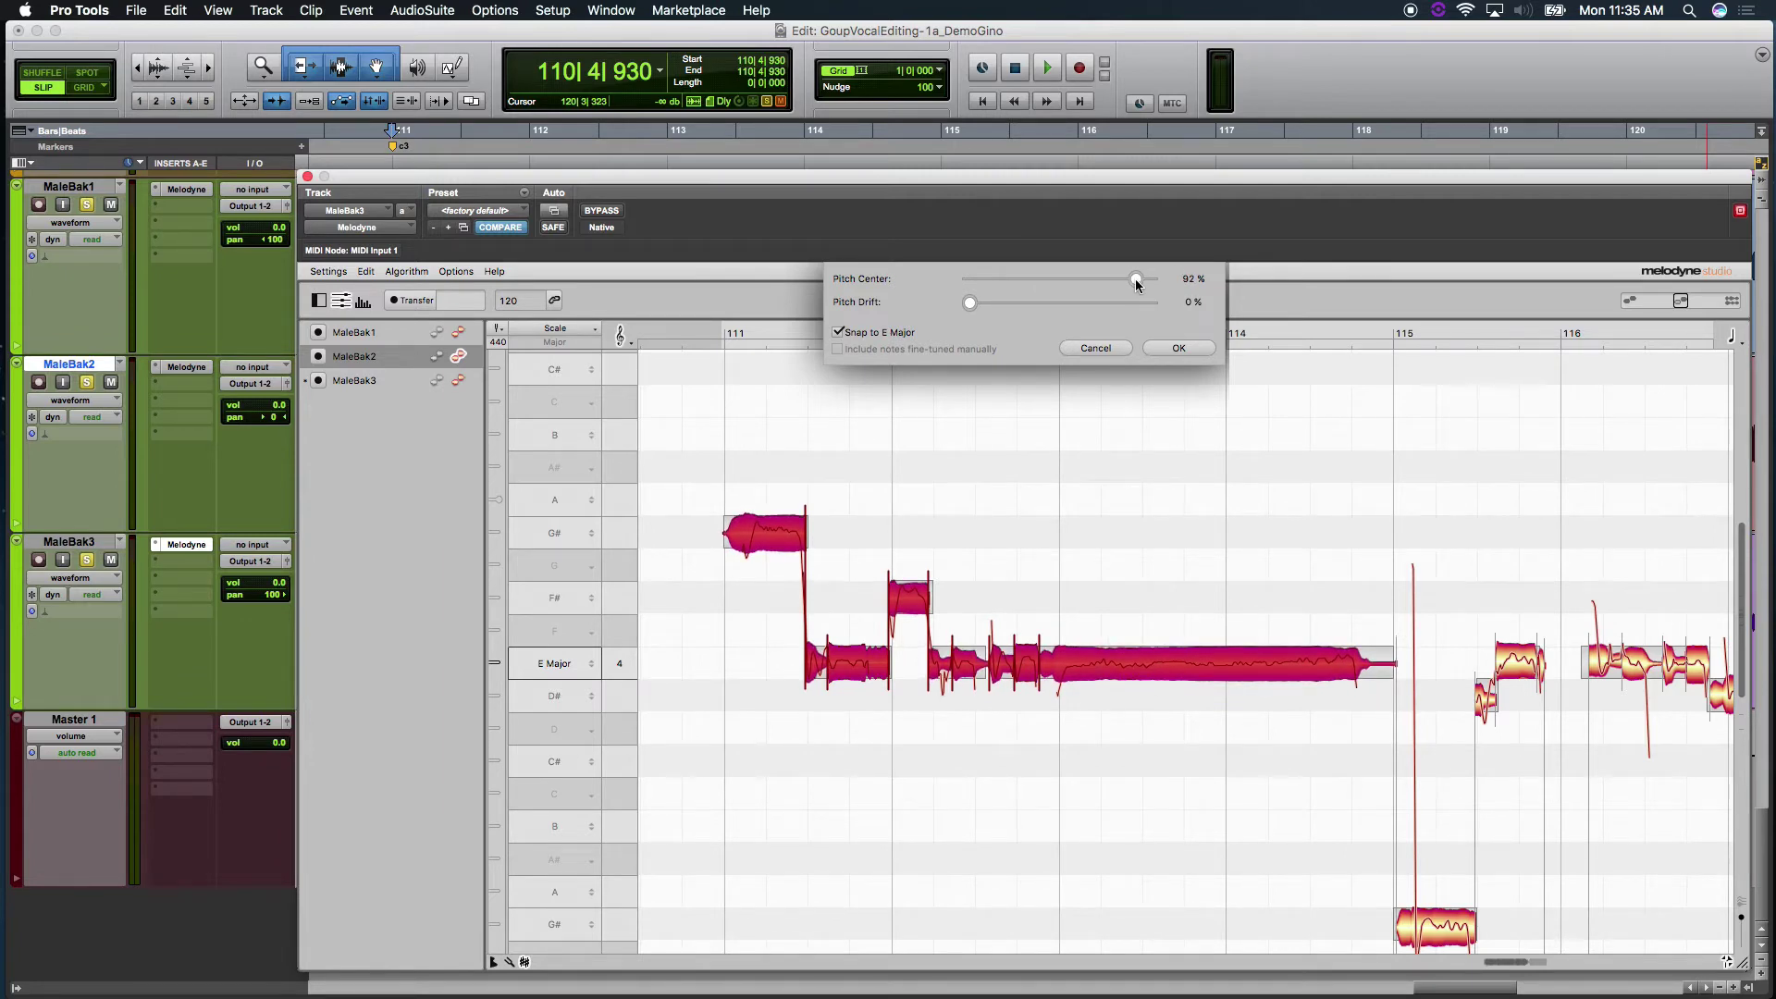
left_click(1171, 348)
left_click(734, 330)
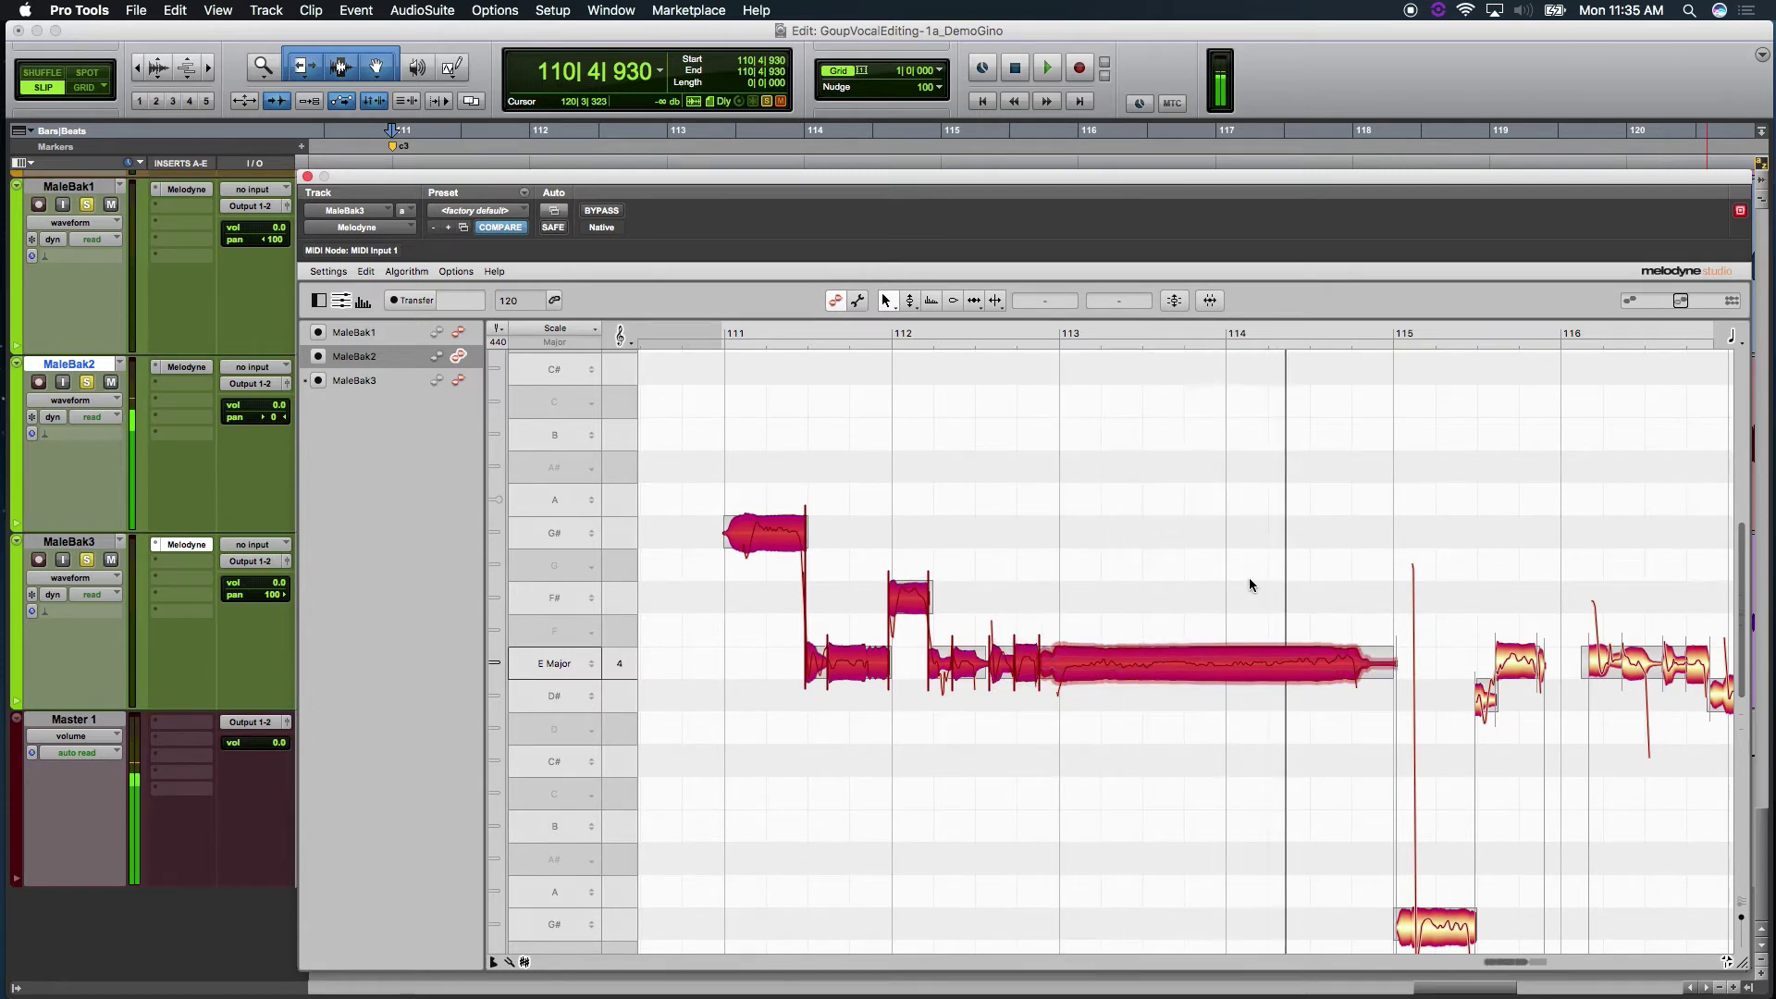
Flatten the pitch drift of the long E note in bars 113–114 and replay it.
left_click(1237, 597)
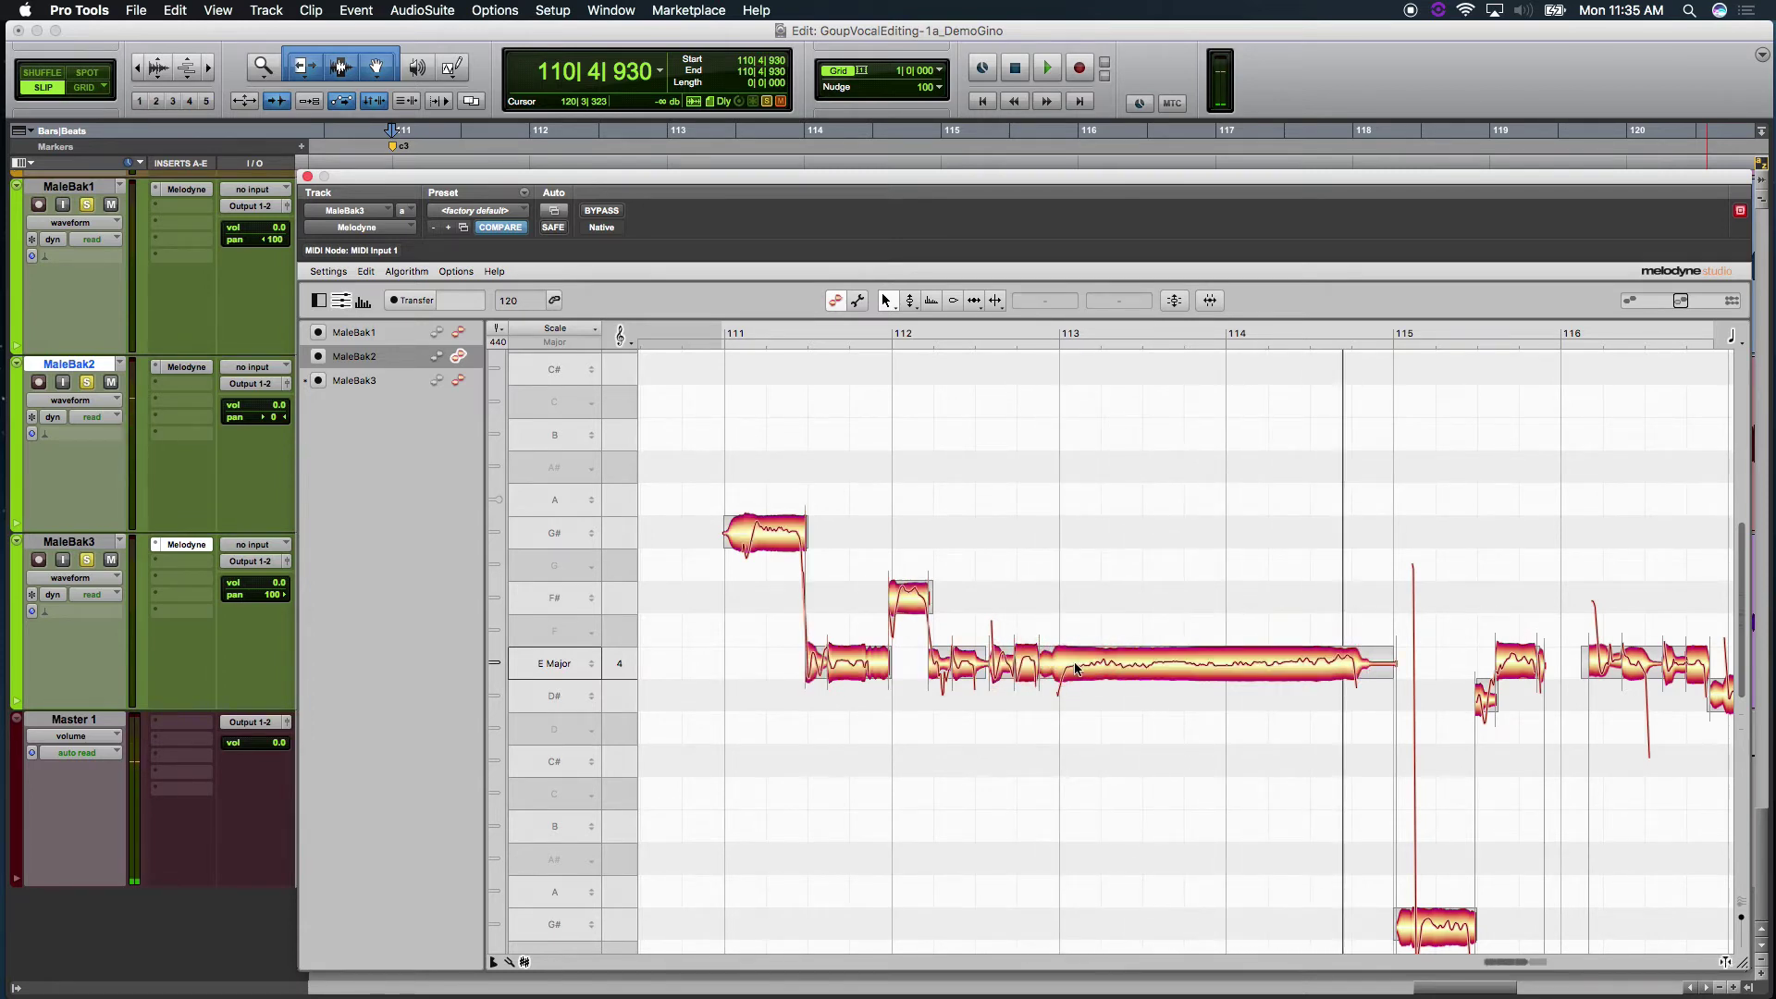
left_click(1155, 664)
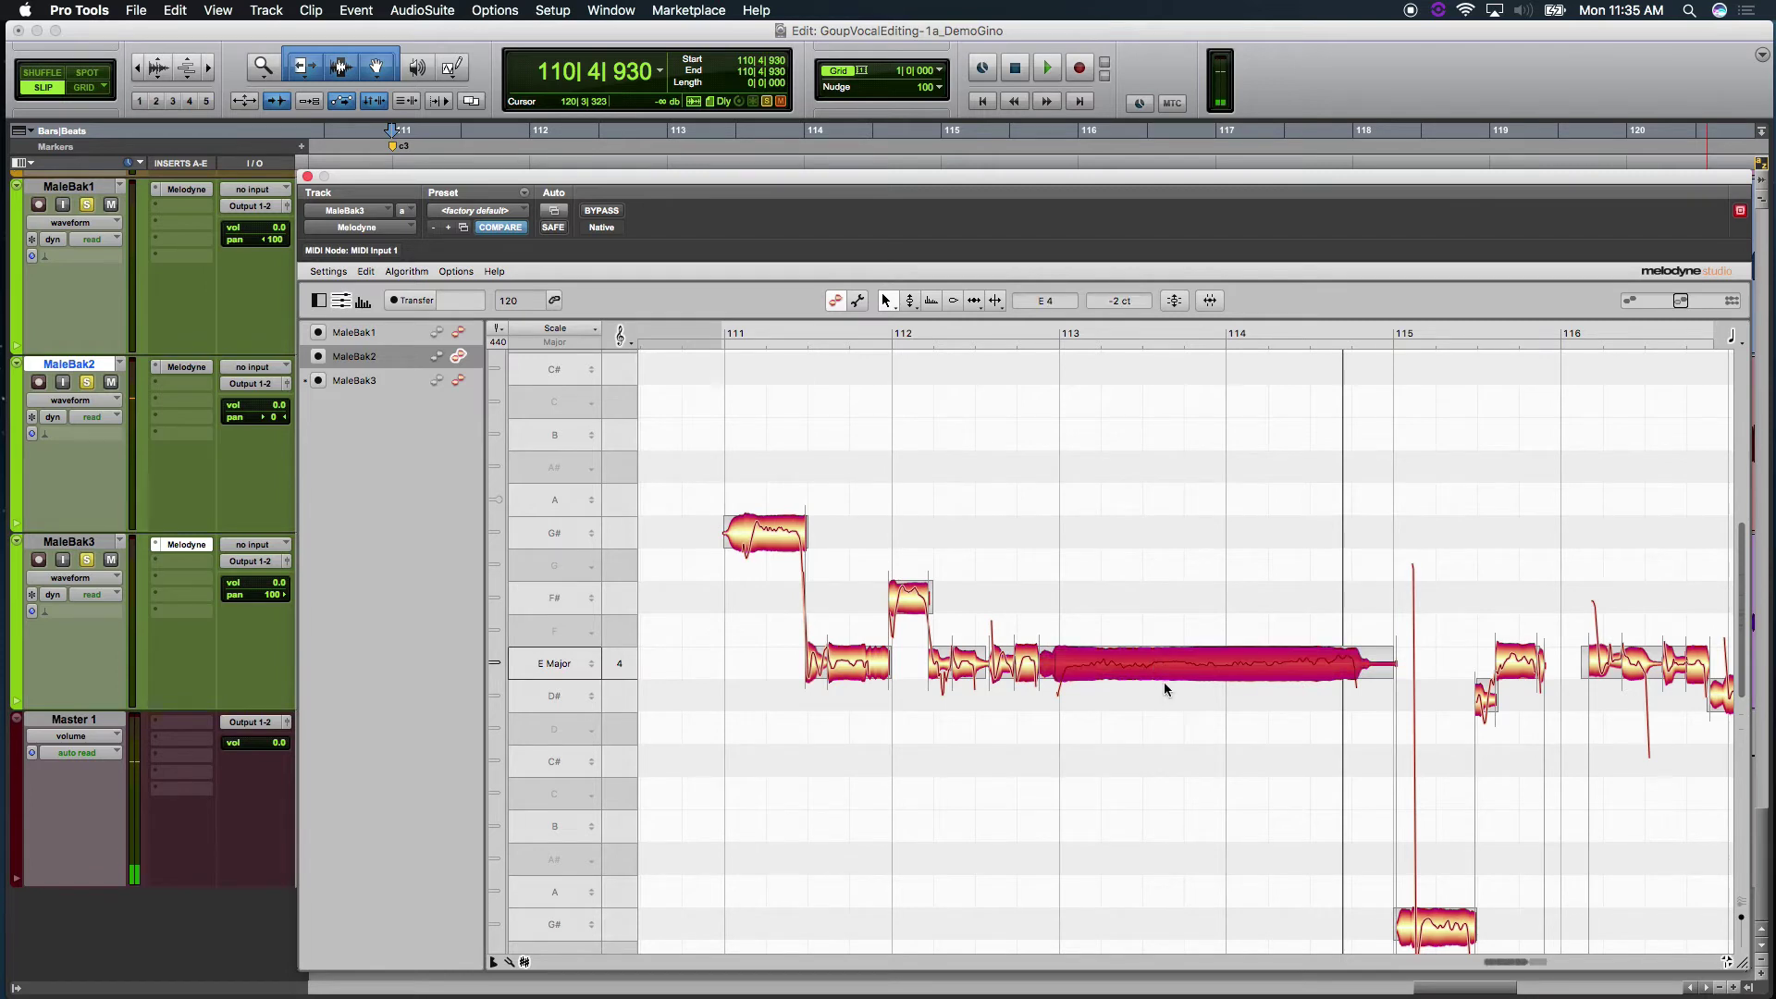
right_click(1191, 579)
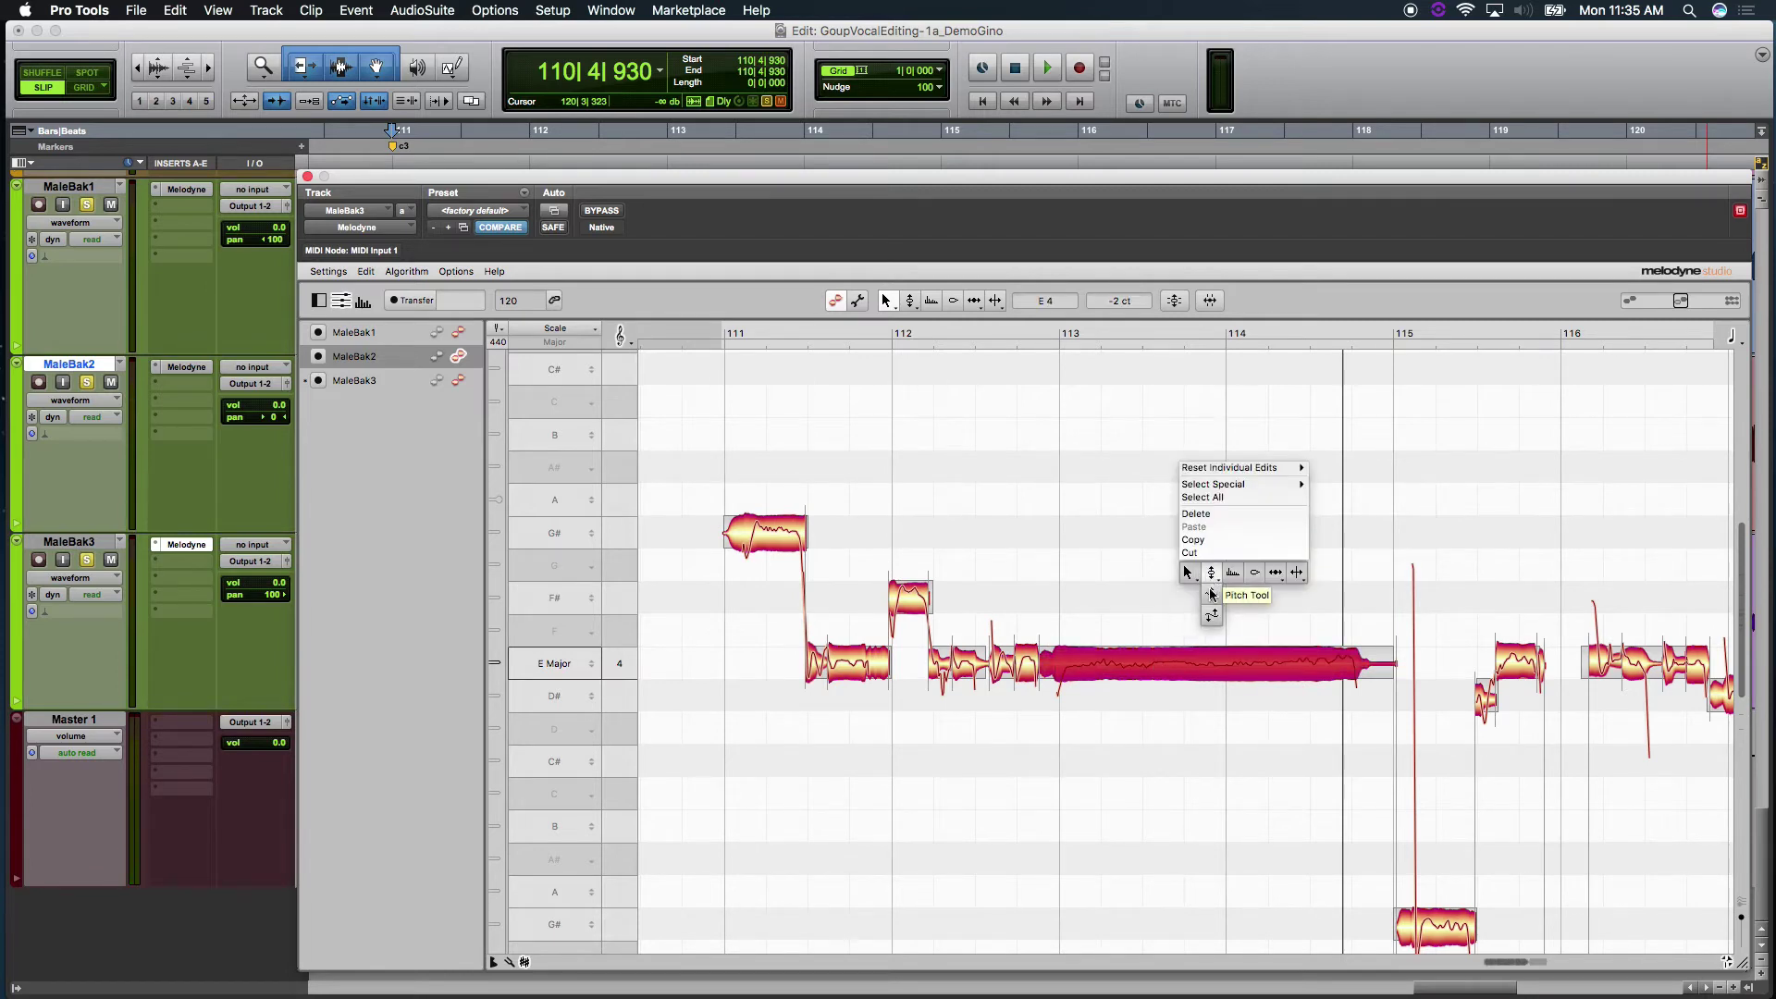
left_click(1211, 614)
left_click_drag(1202, 669, 1161, 773)
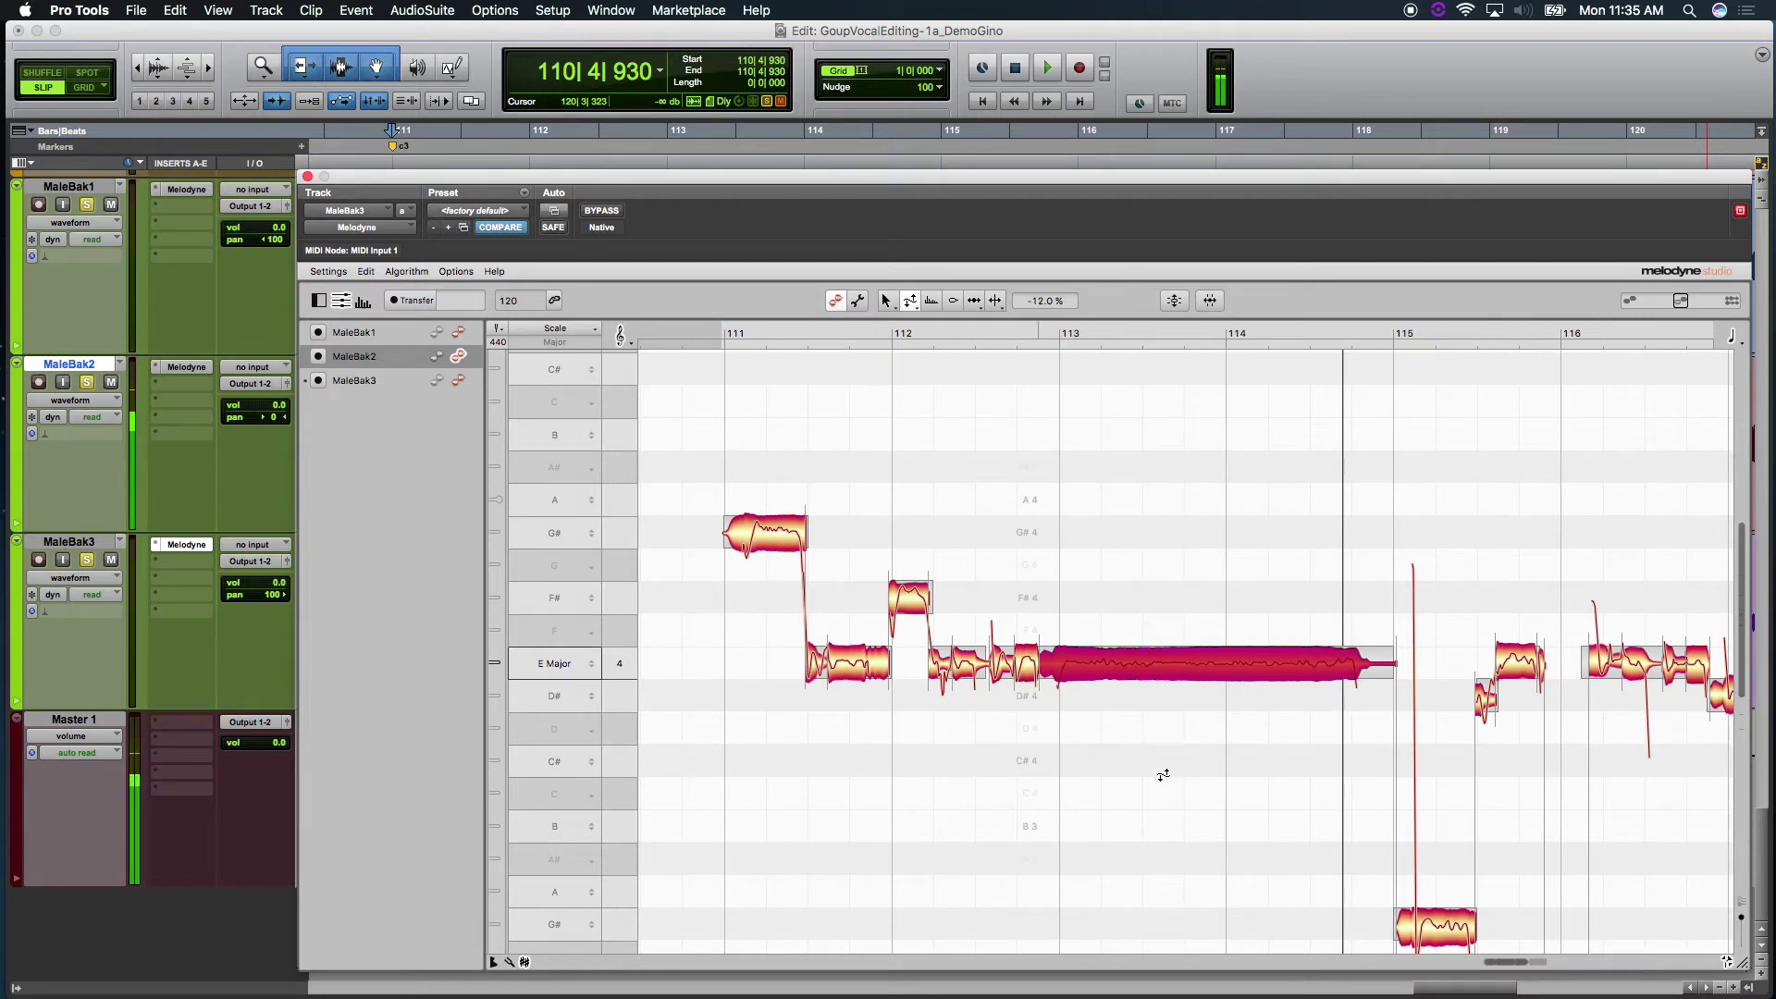
left_click(1059, 336)
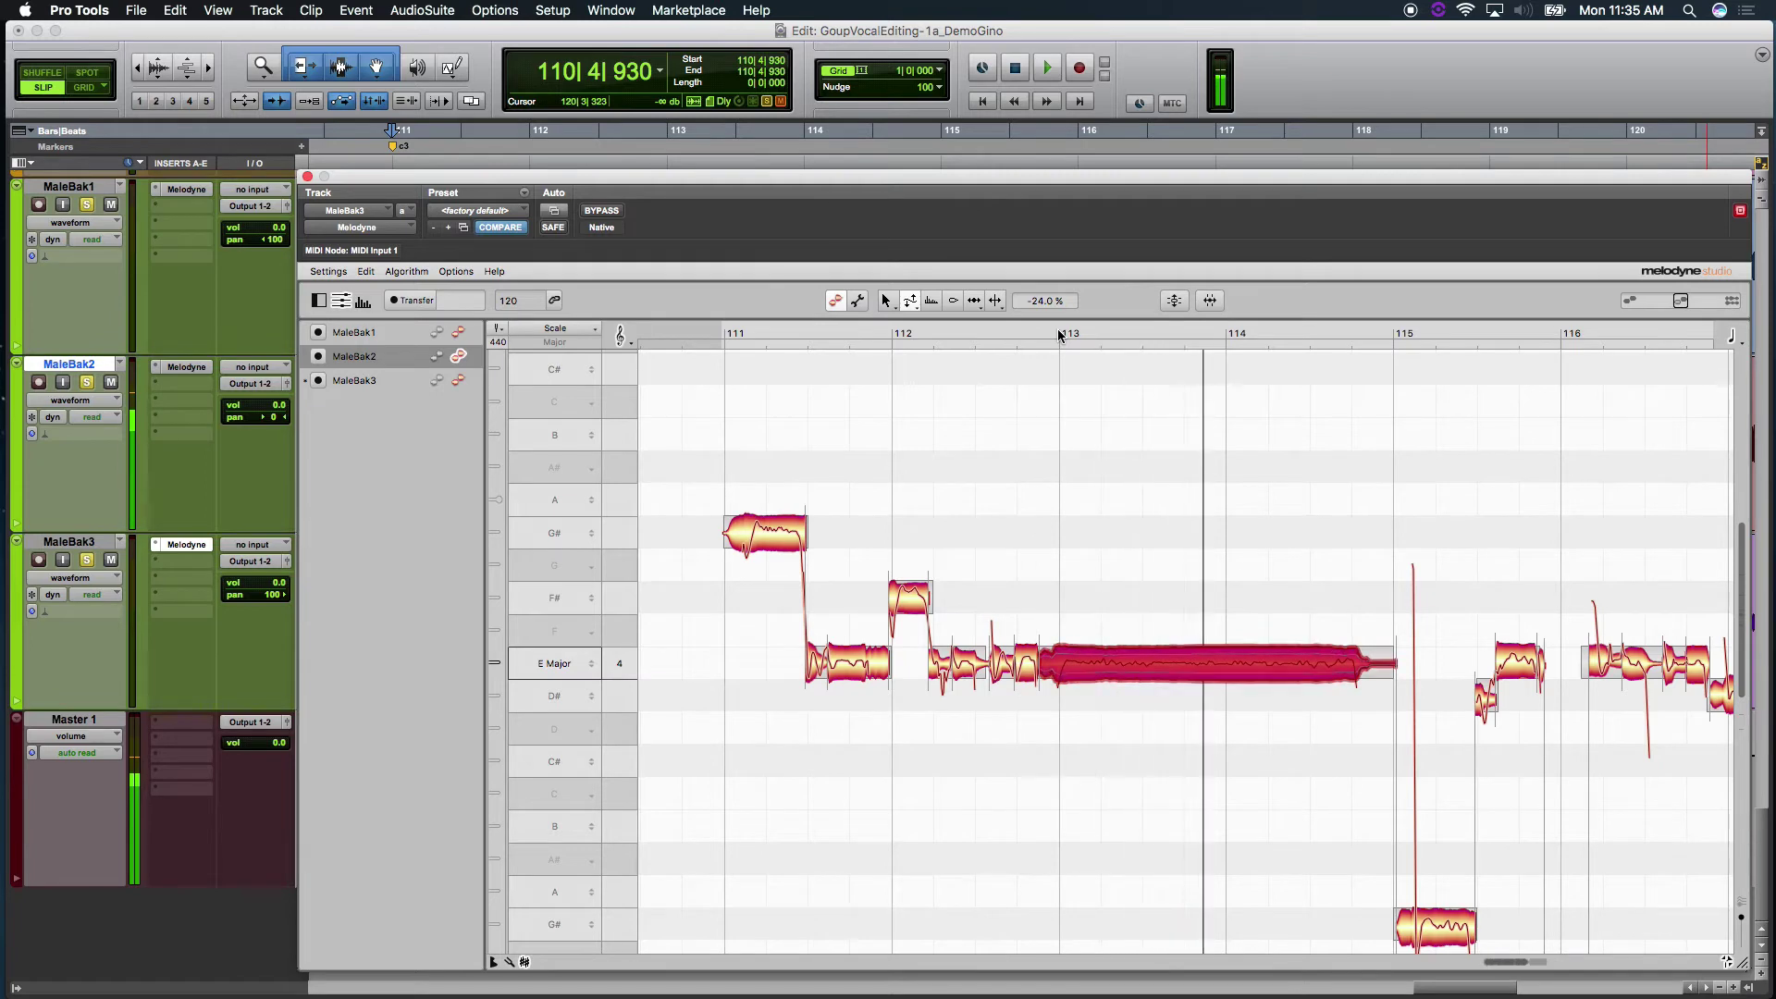
left_click(1171, 449)
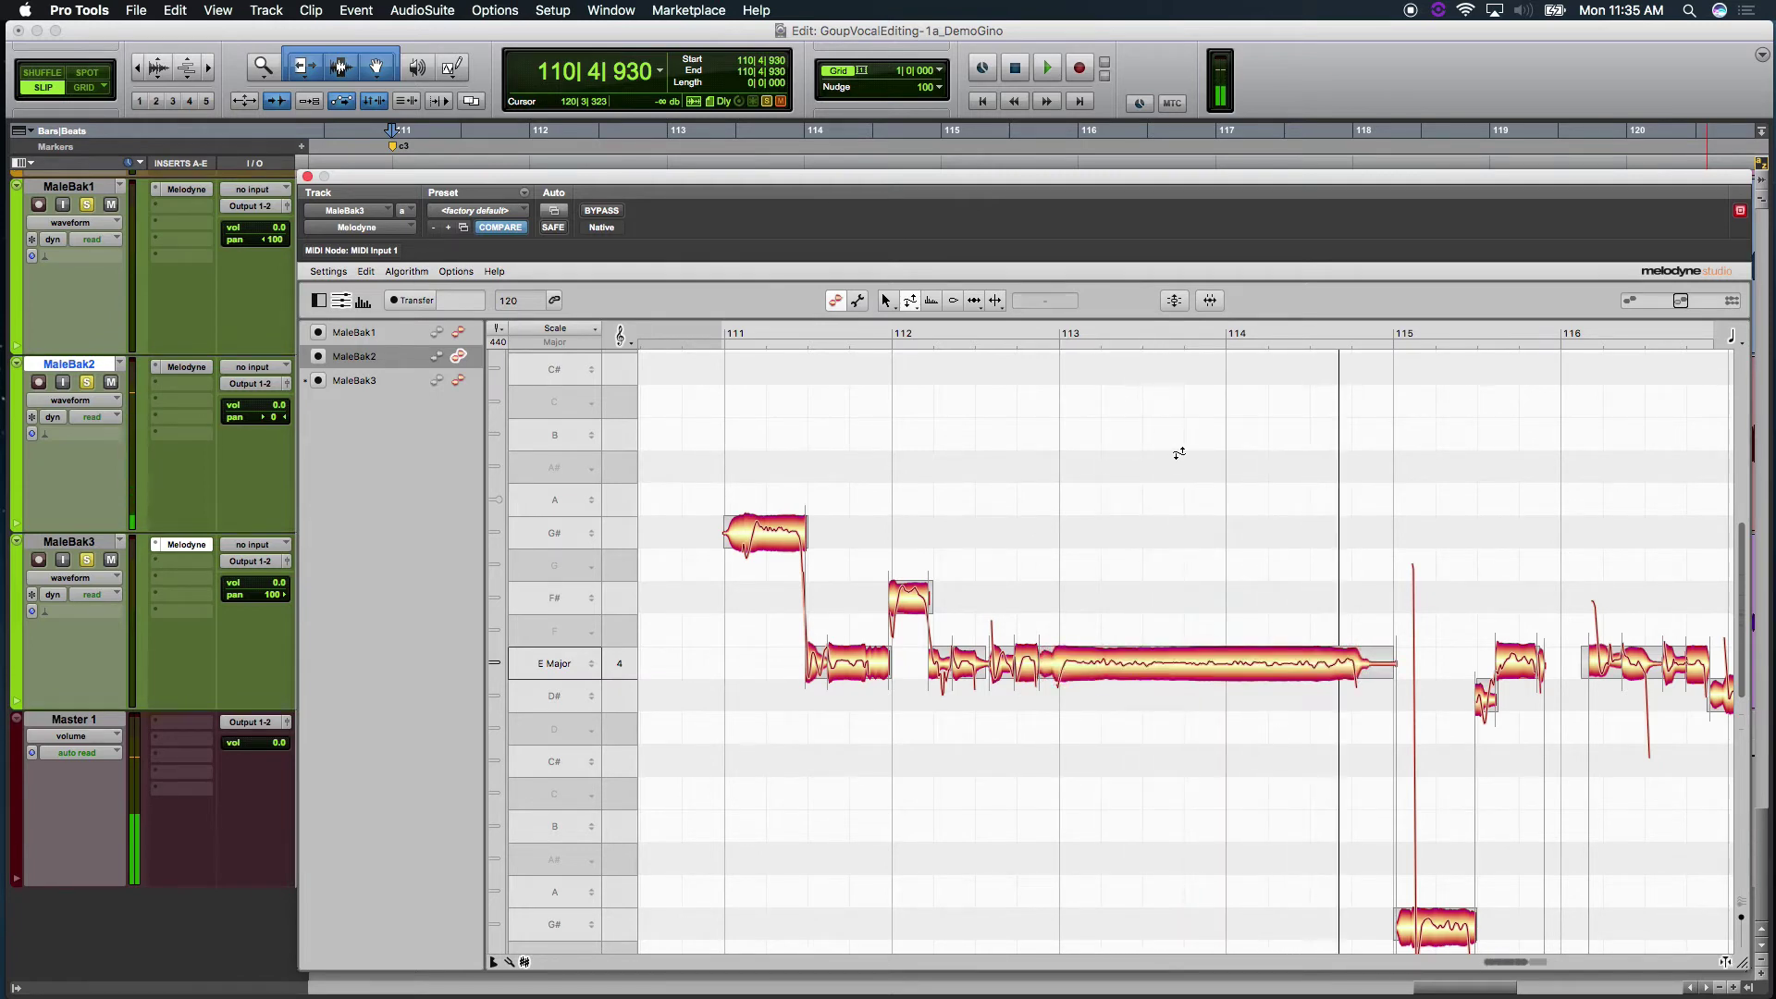
Pan the note view to bring the later bars into view.
right_click(1194, 476)
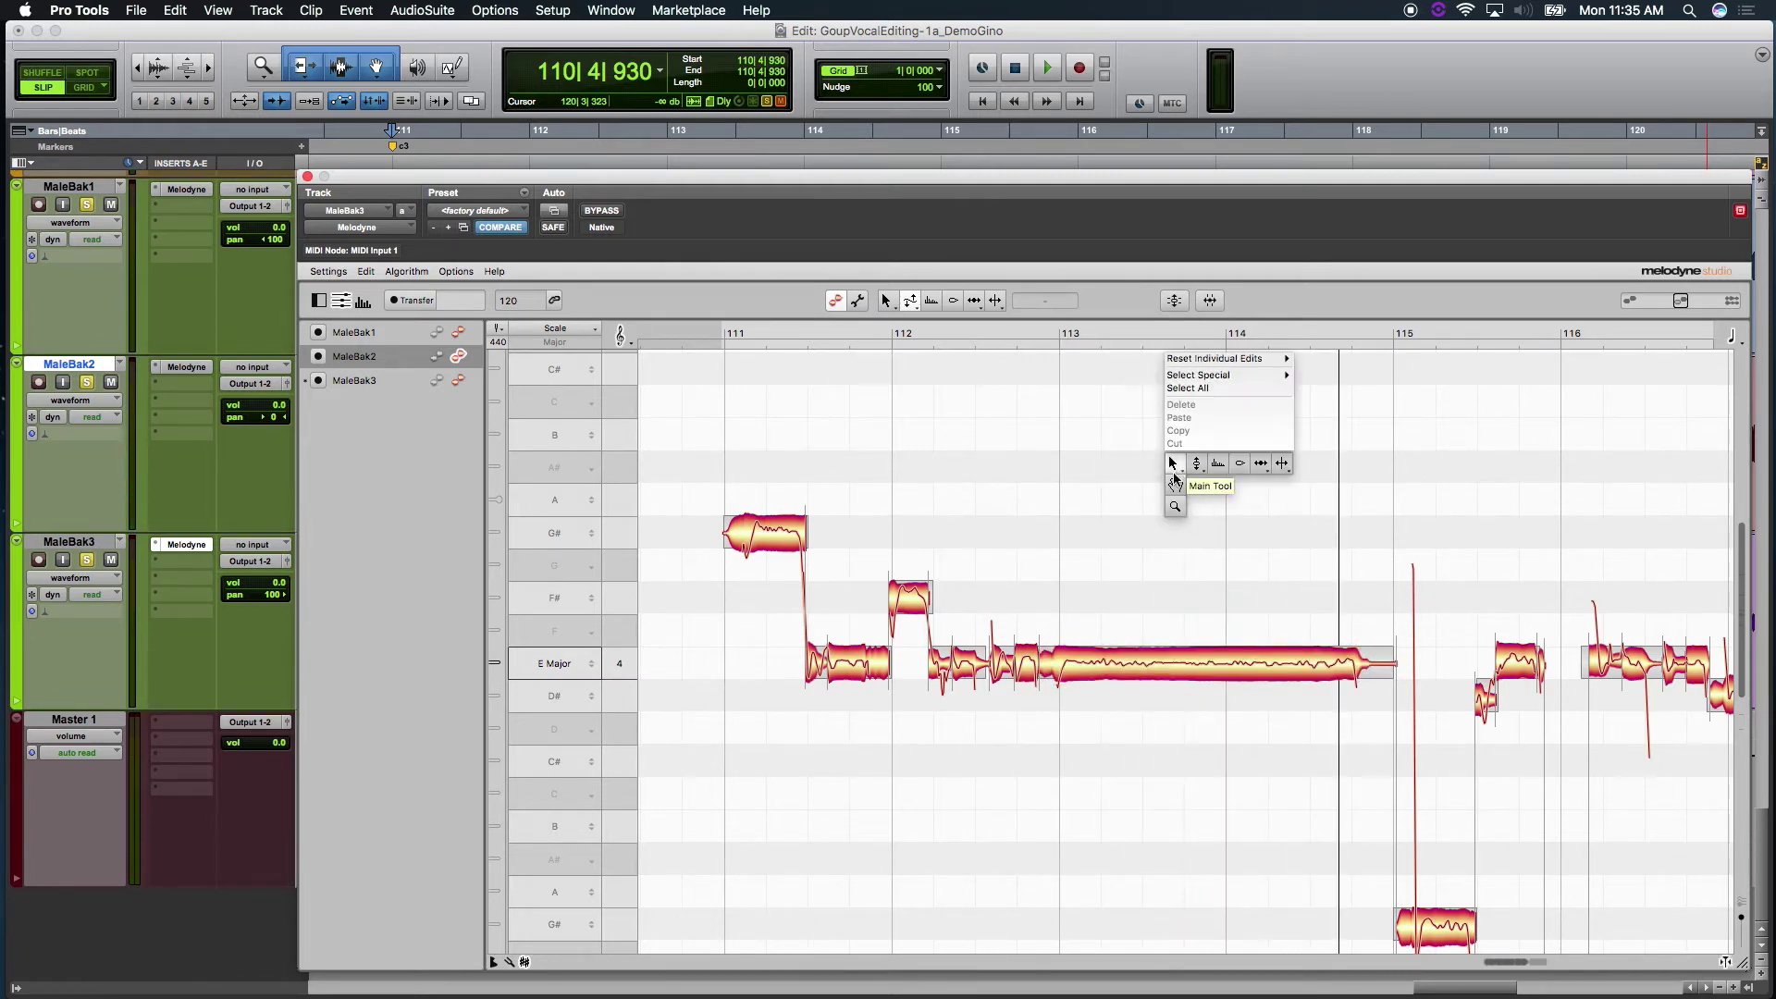
left_click(1174, 483)
left_click_drag(1173, 487, 668, 374)
With the Main Tool, marquee-select the notes from bar 115 to 118.
right_click(1057, 330)
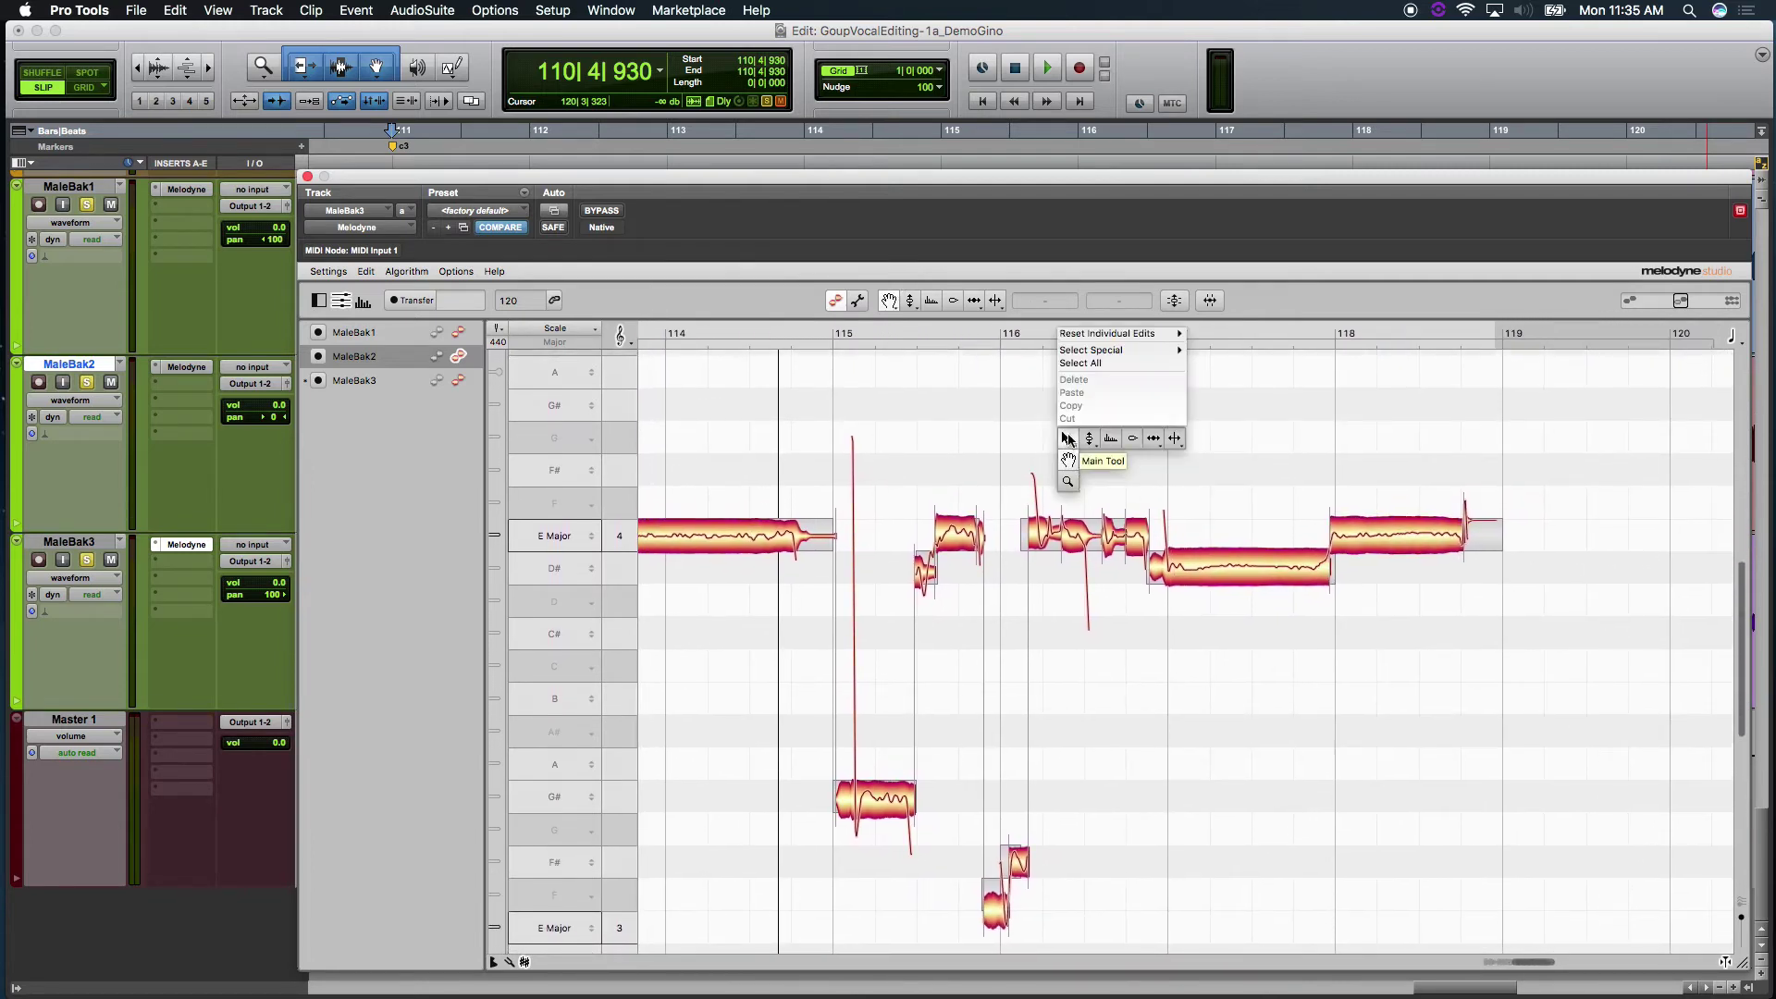
left_click(1067, 439)
left_click_drag(868, 469, 1440, 943)
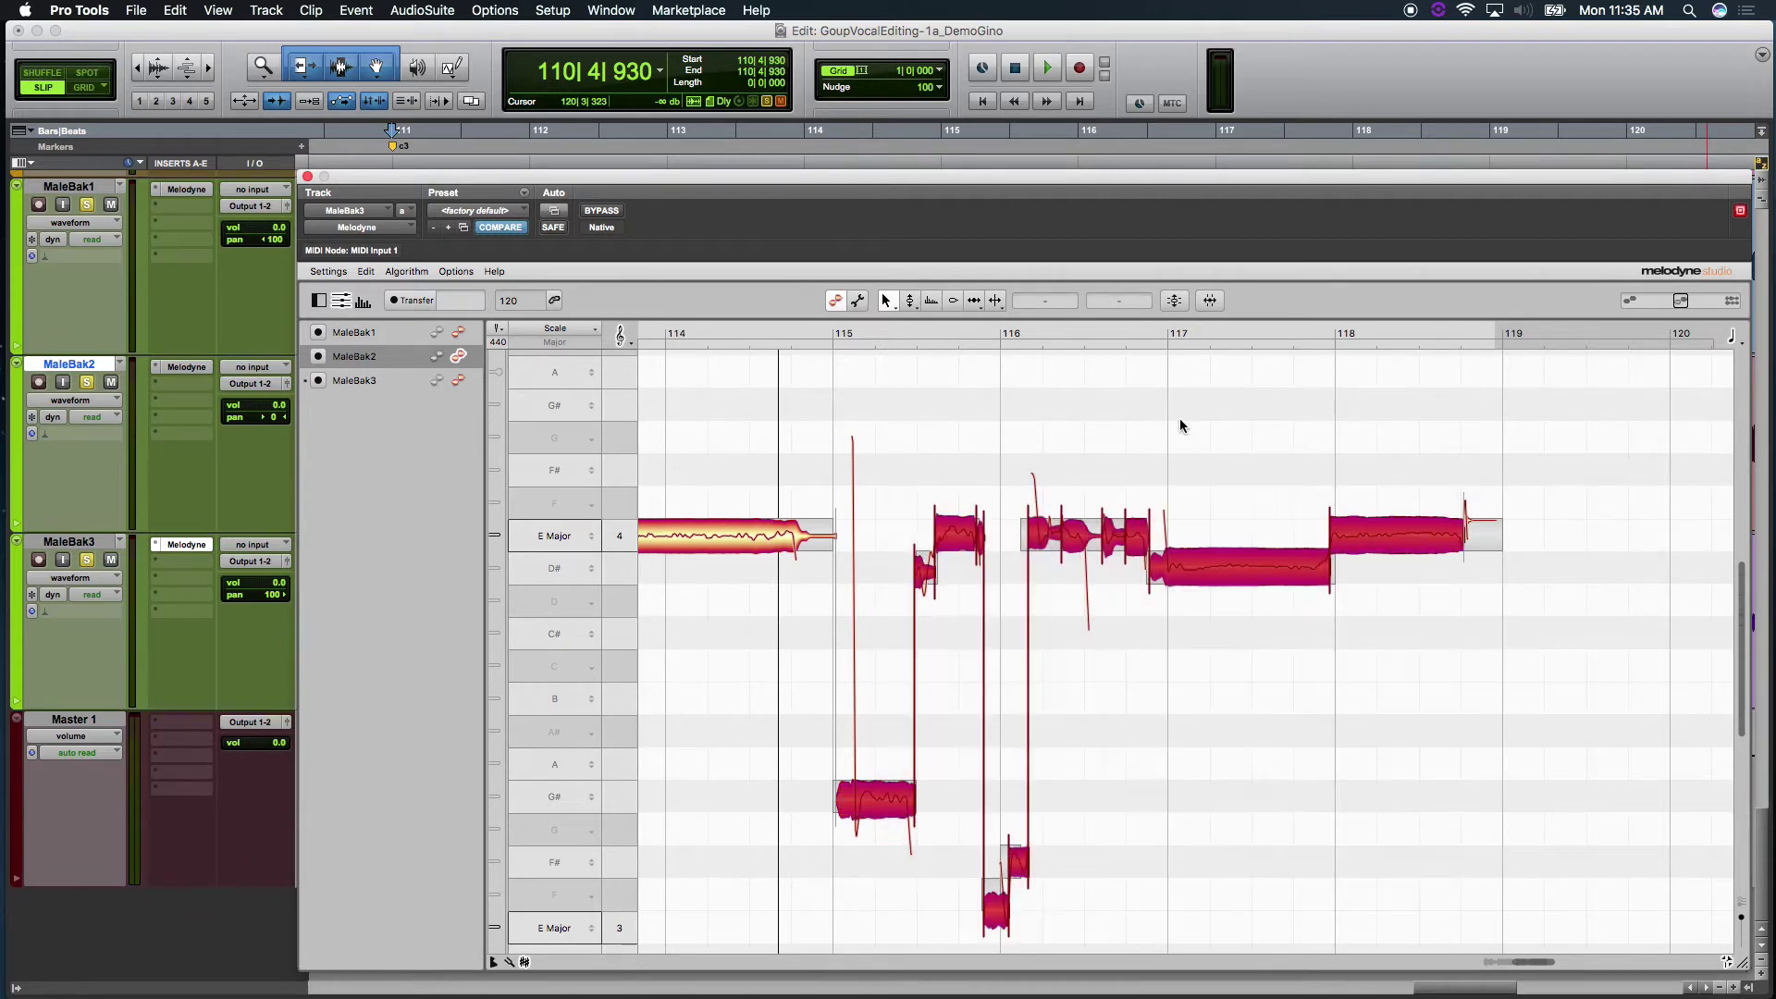
Correct their pitch with Snap to E Major, 100% Pitch Center and 41% Pitch Drift.
left_click(1173, 301)
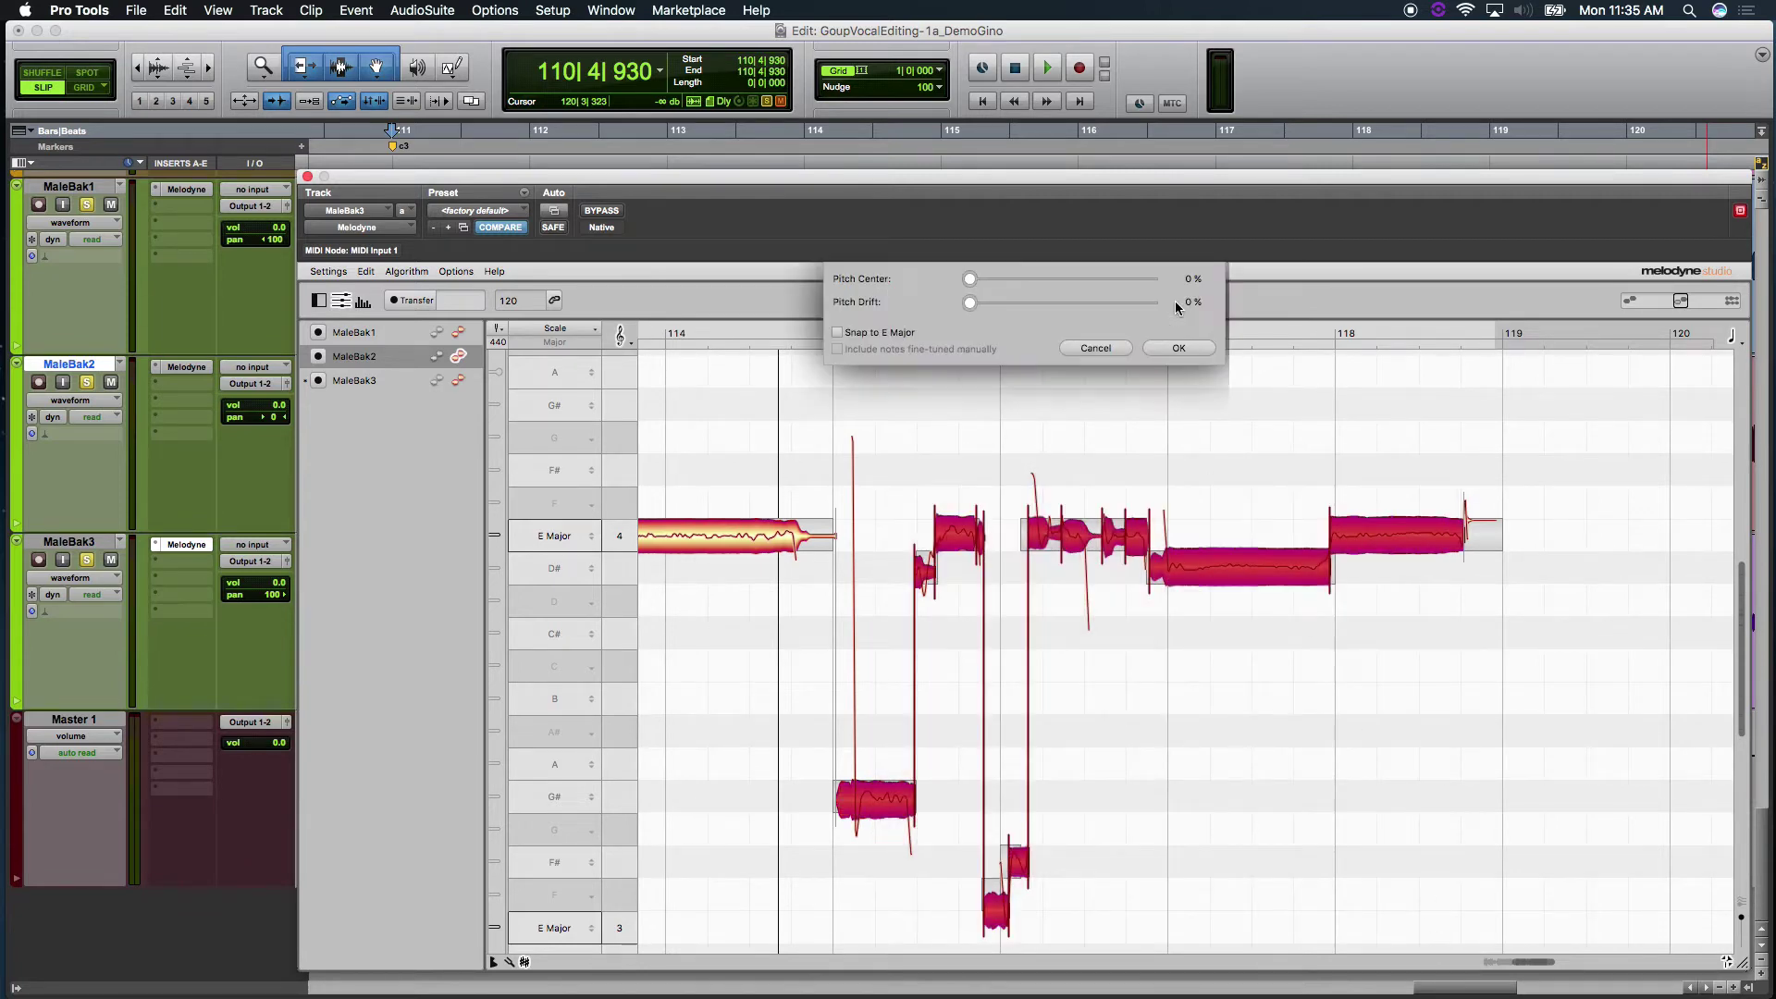
left_click(838, 333)
left_click(838, 333)
left_click(838, 333)
left_click(838, 333)
left_click_drag(973, 282, 1152, 295)
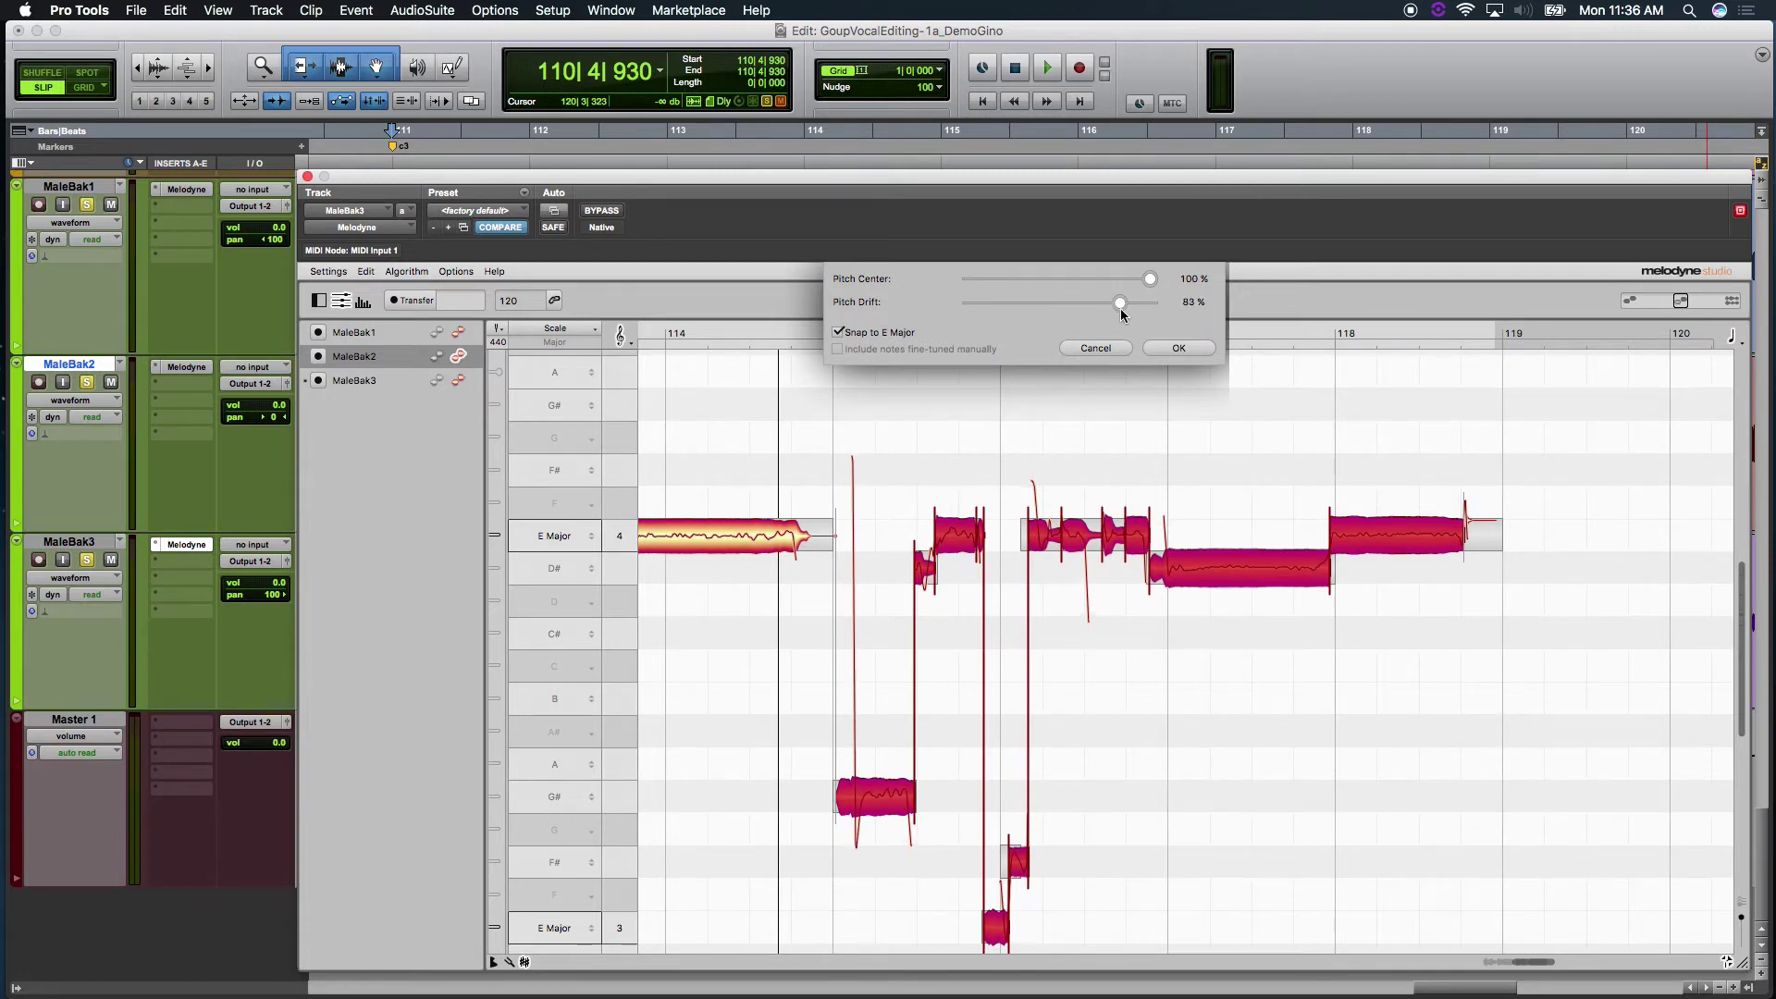
left_click_drag(1118, 313, 1034, 308)
left_click(1173, 347)
Zoom out to show more bars and play back from near bar 115.
right_click(1137, 438)
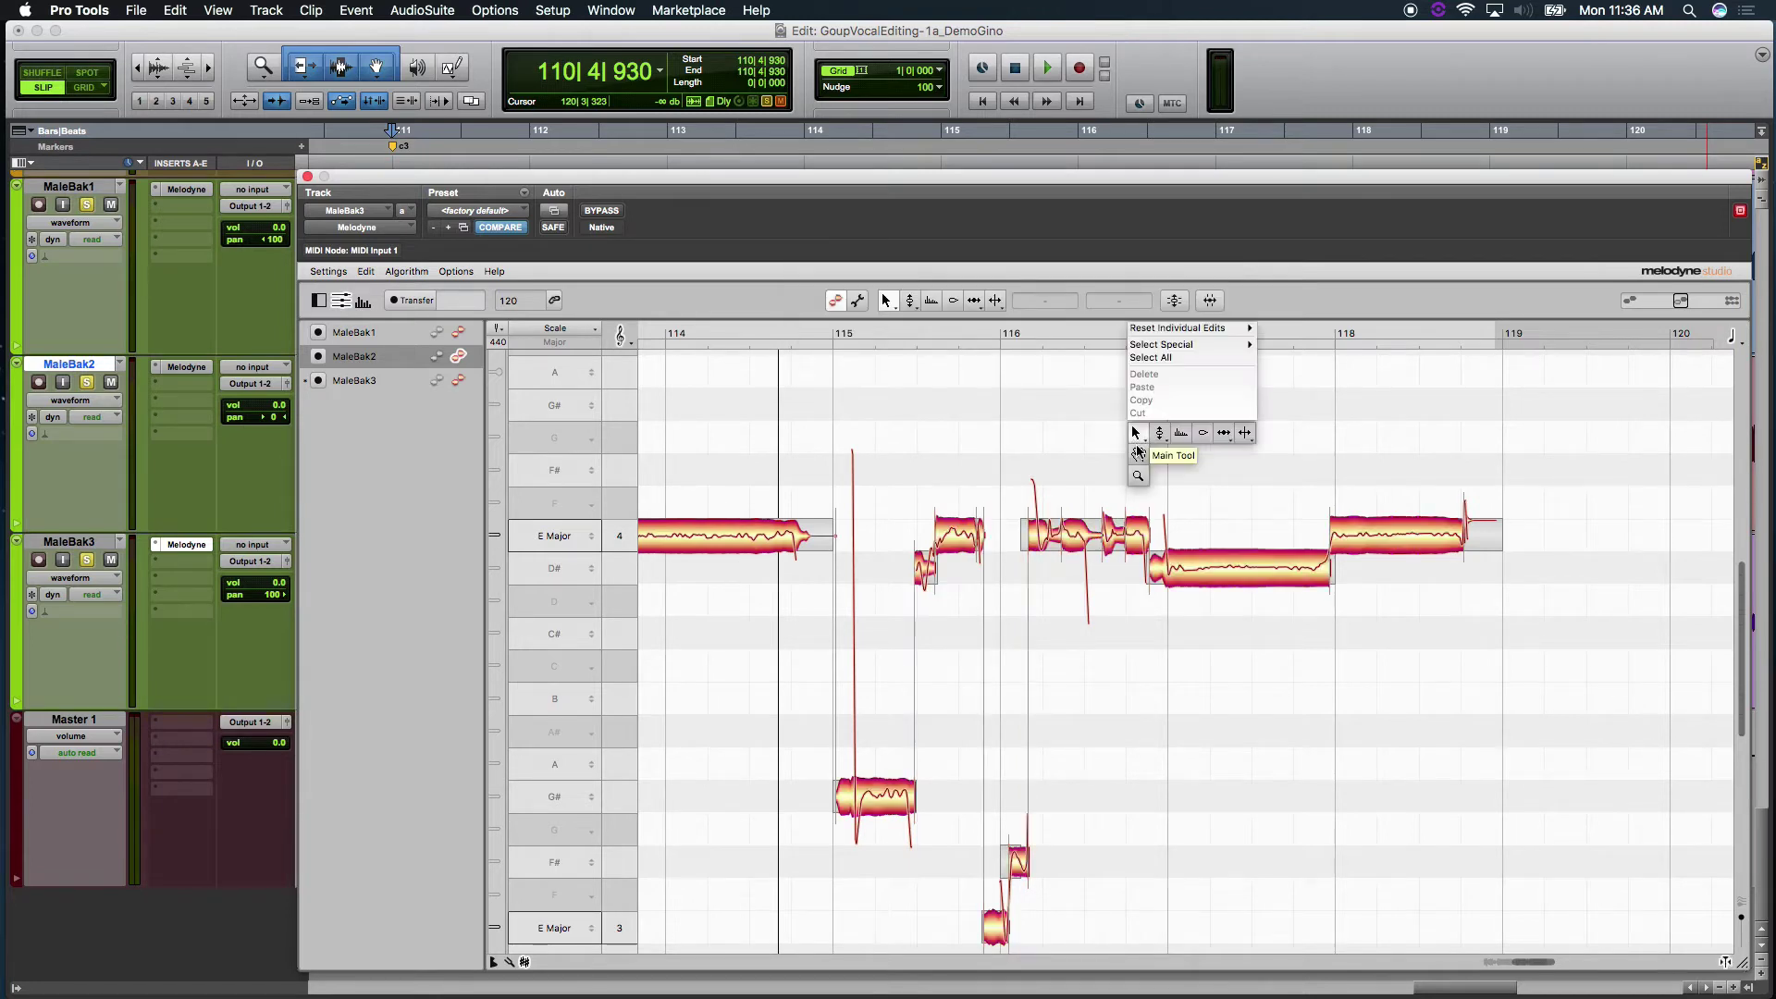
left_click(1133, 467)
left_click_drag(1135, 458, 1096, 461)
right_click(1004, 385)
left_click(1009, 378)
left_click(1082, 330)
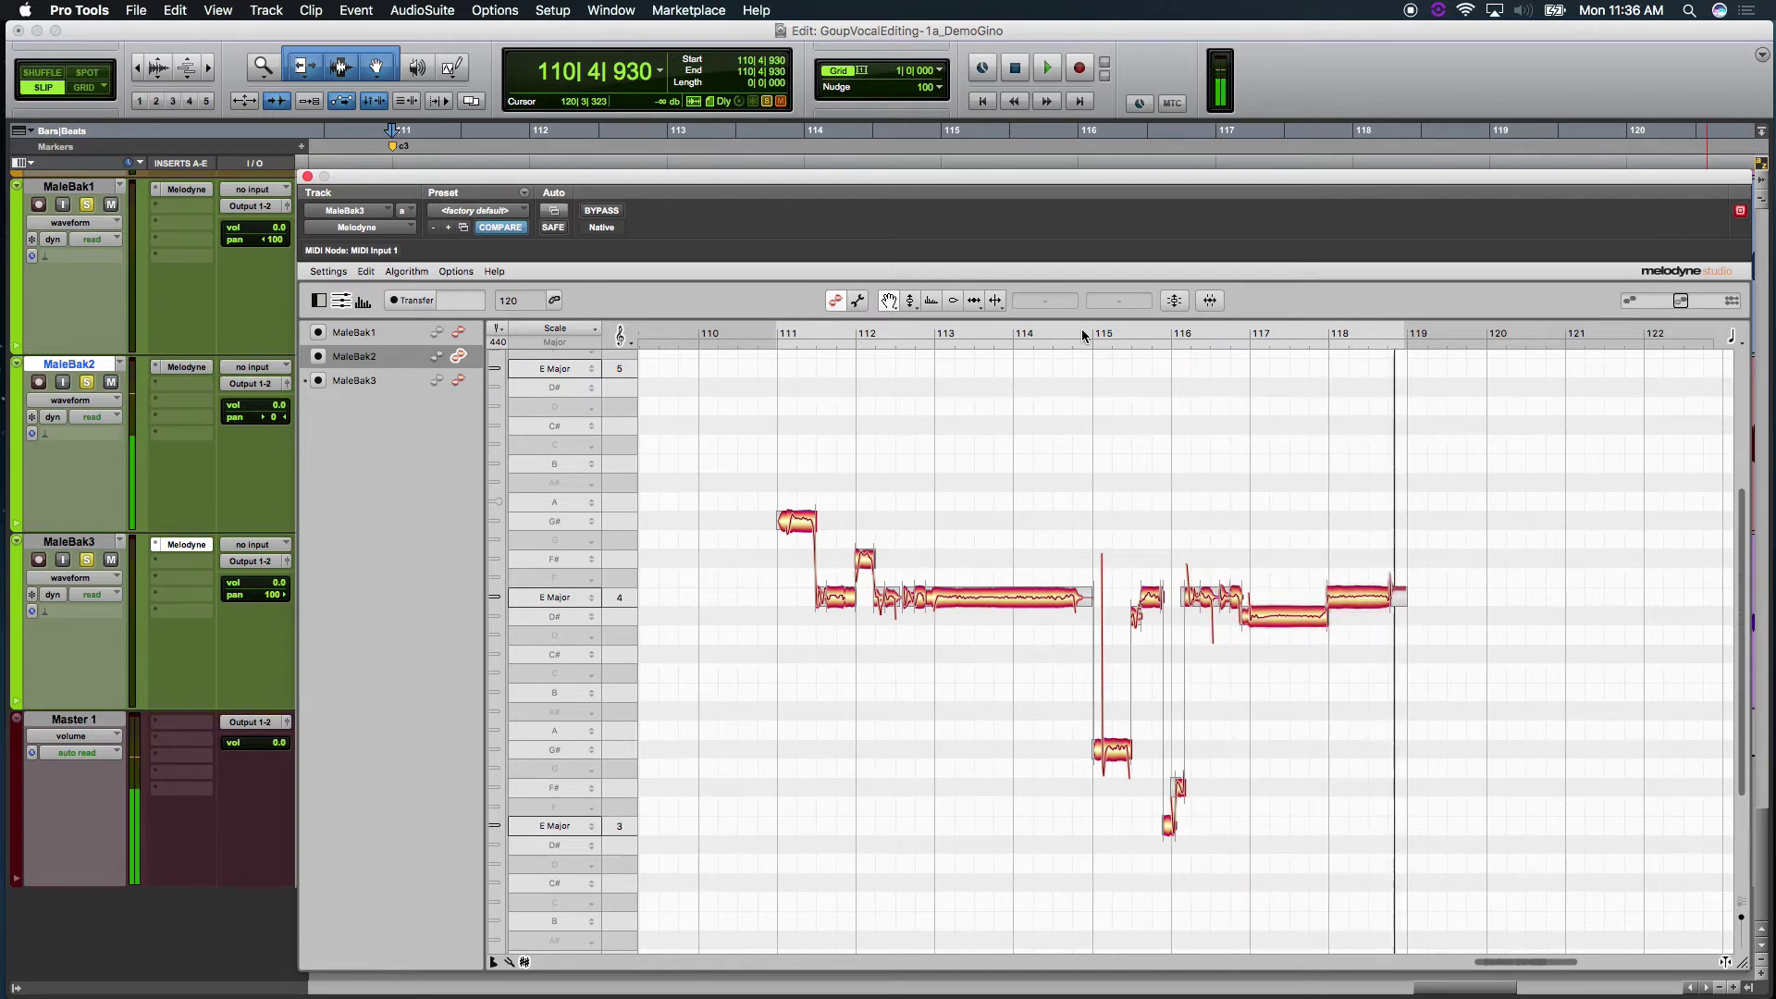
Show MaleBak2's notes as grey reference, make MaleBak1's notes editable, and zoom in.
right_click(1084, 416)
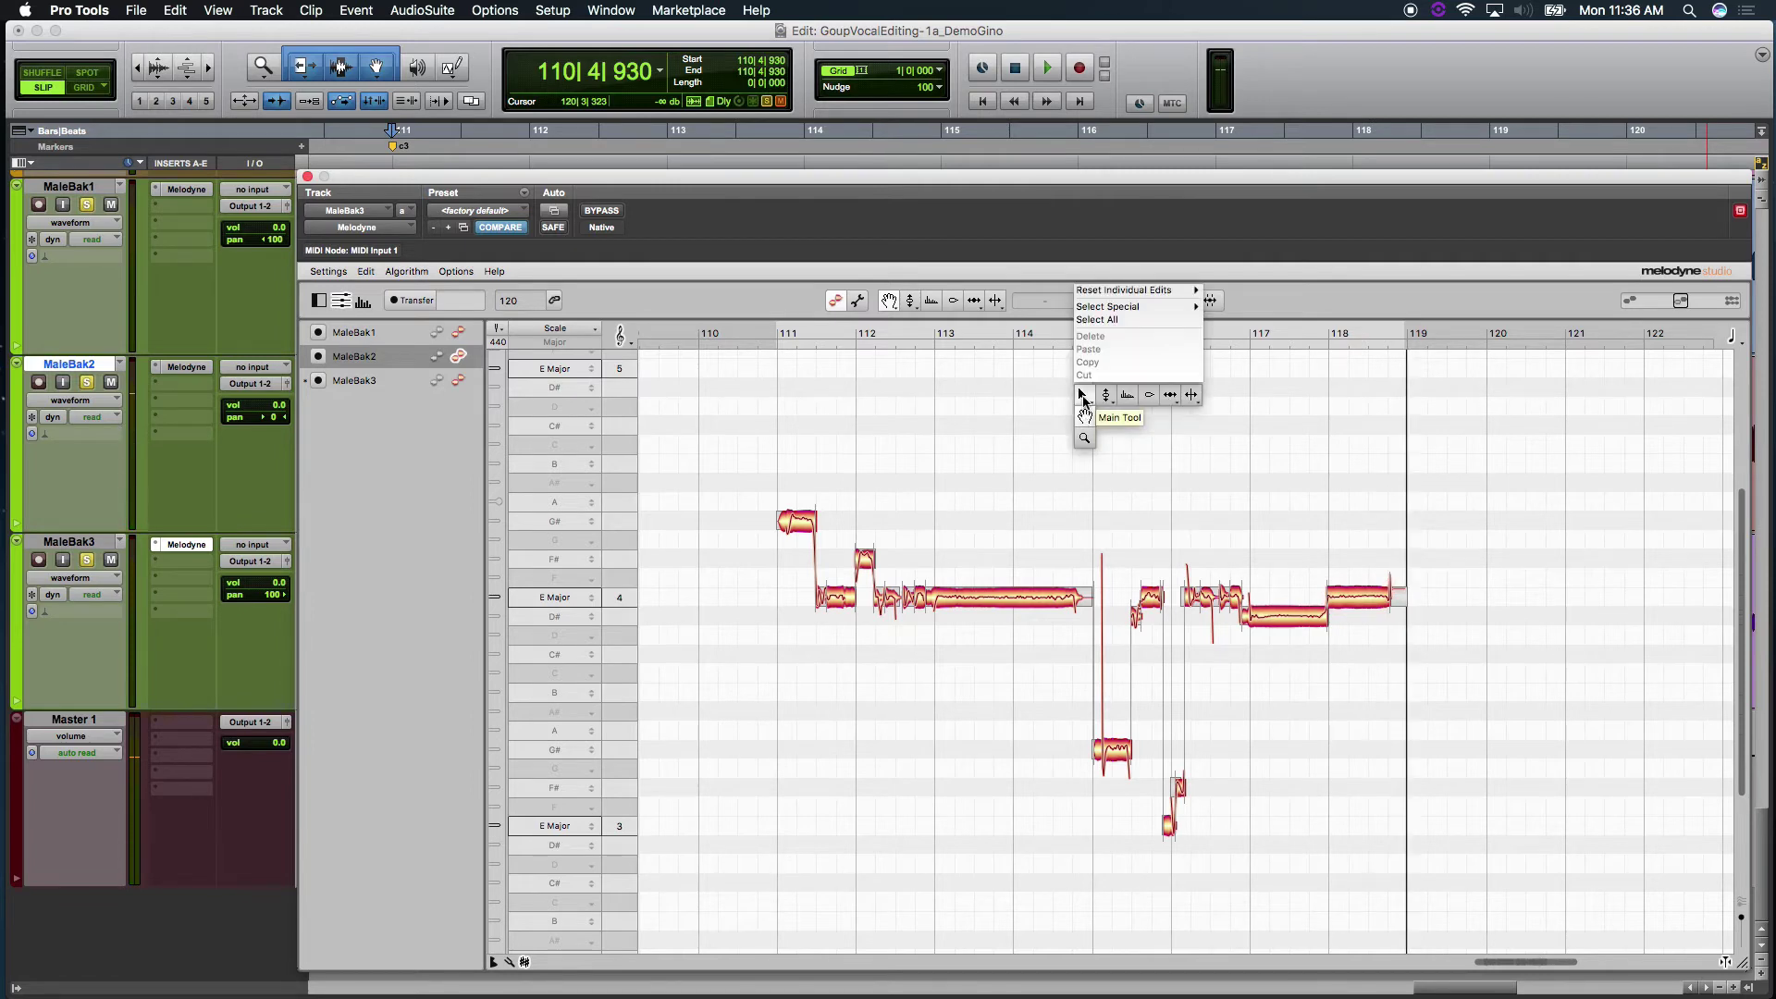
left_click(1081, 396)
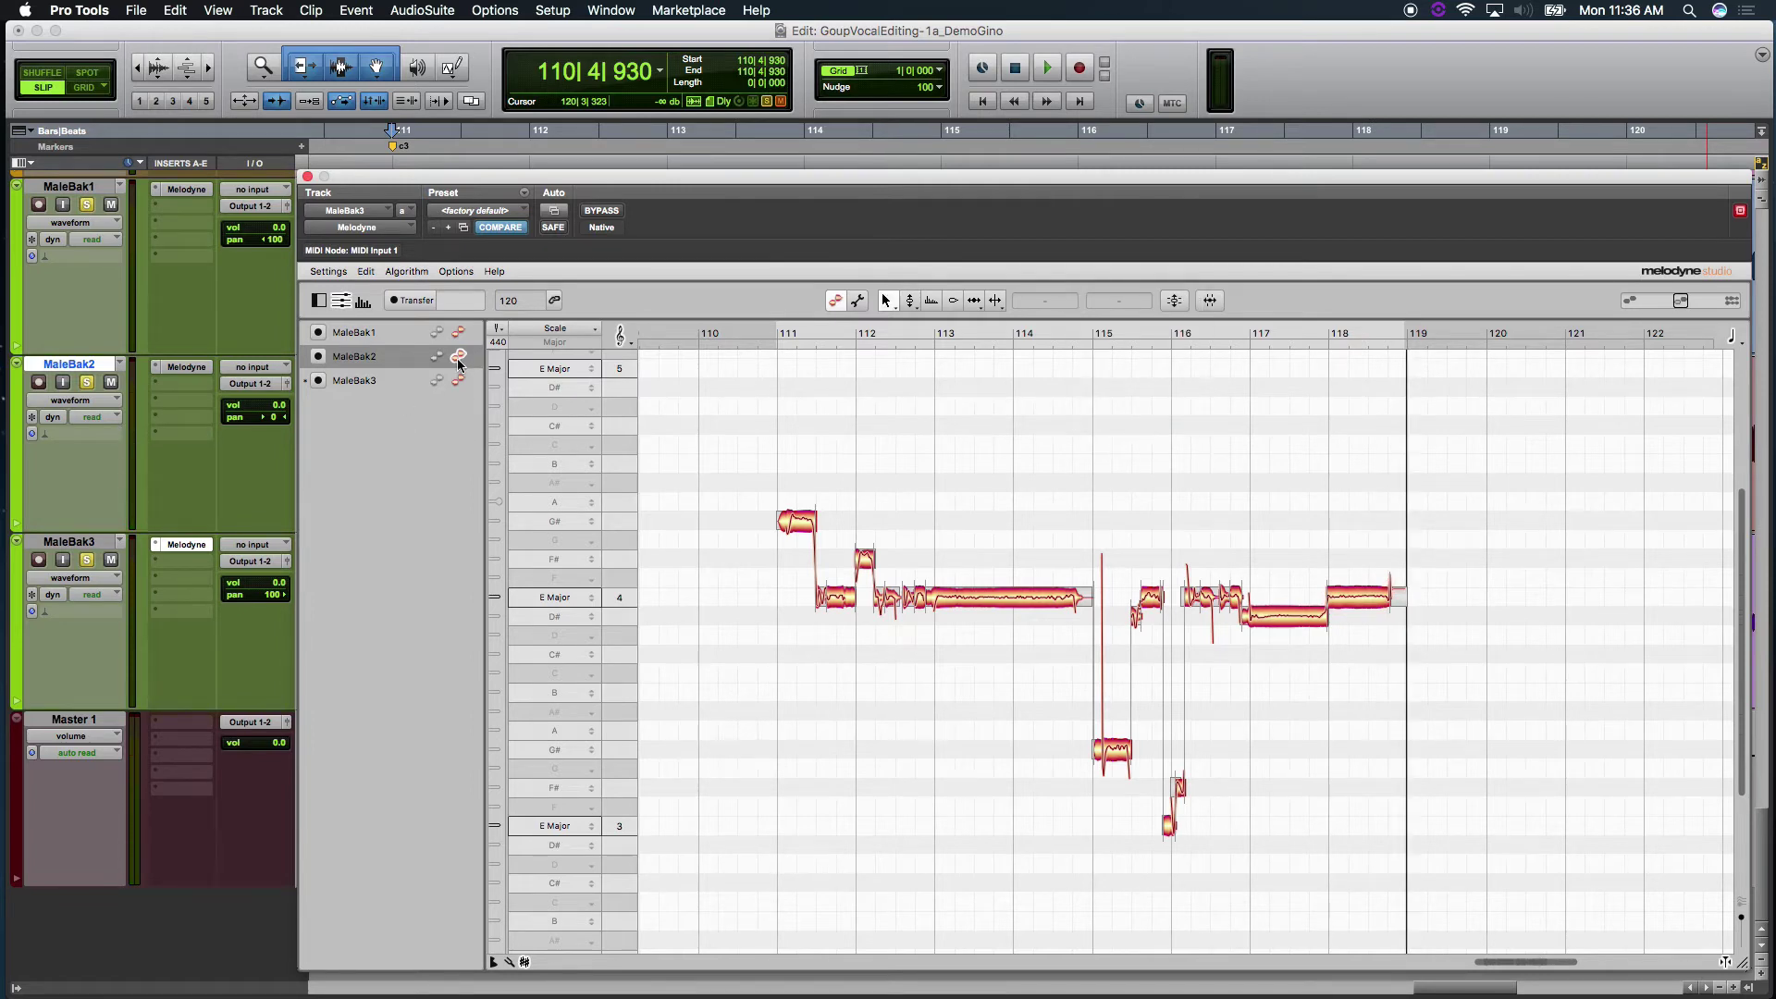
left_click(436, 357)
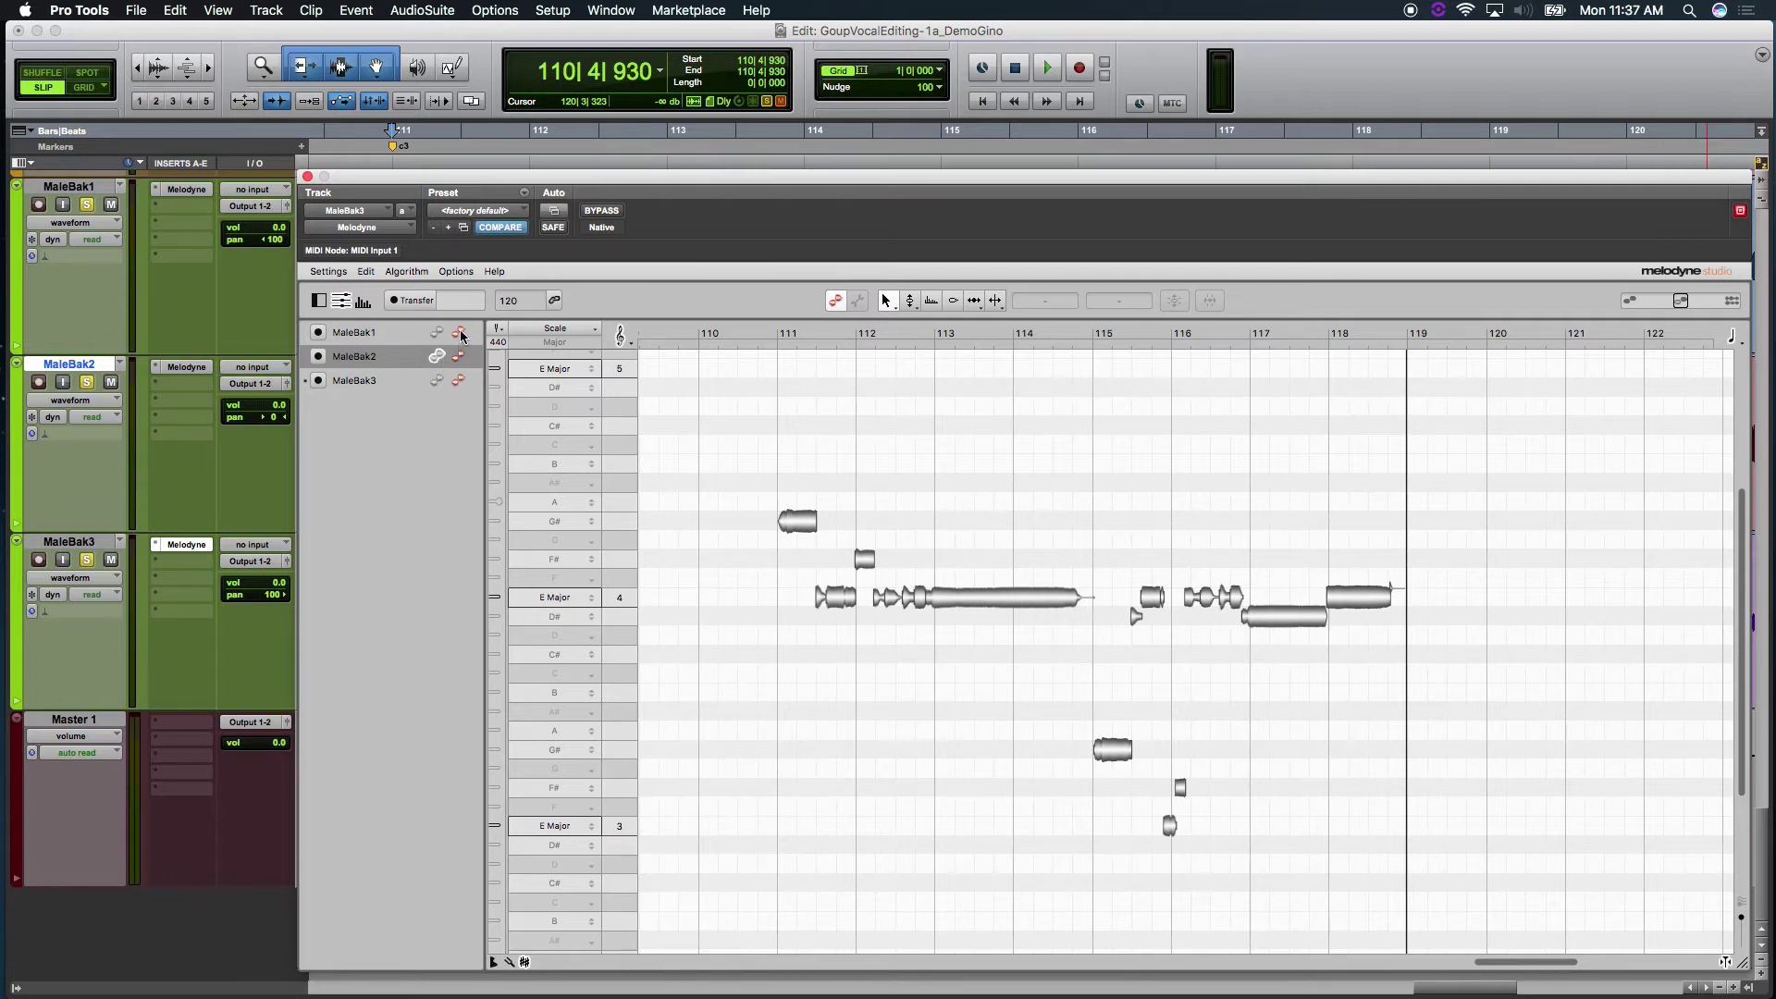
left_click(458, 333)
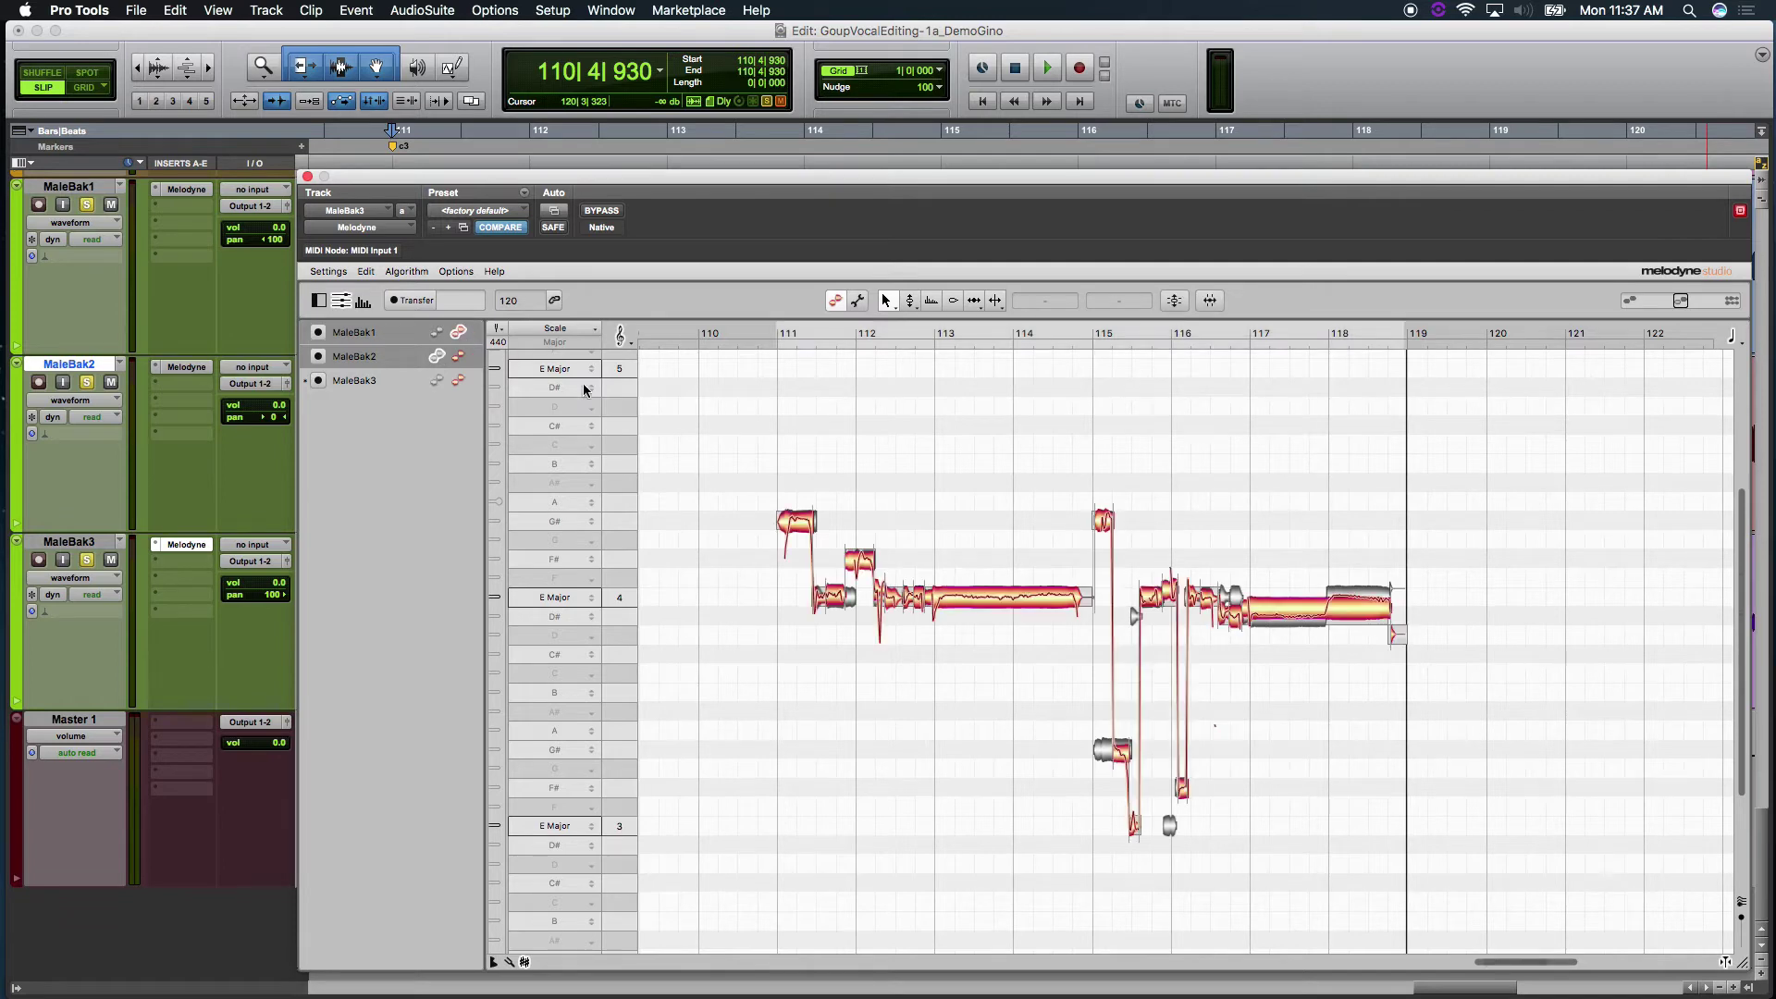
right_click(893, 553)
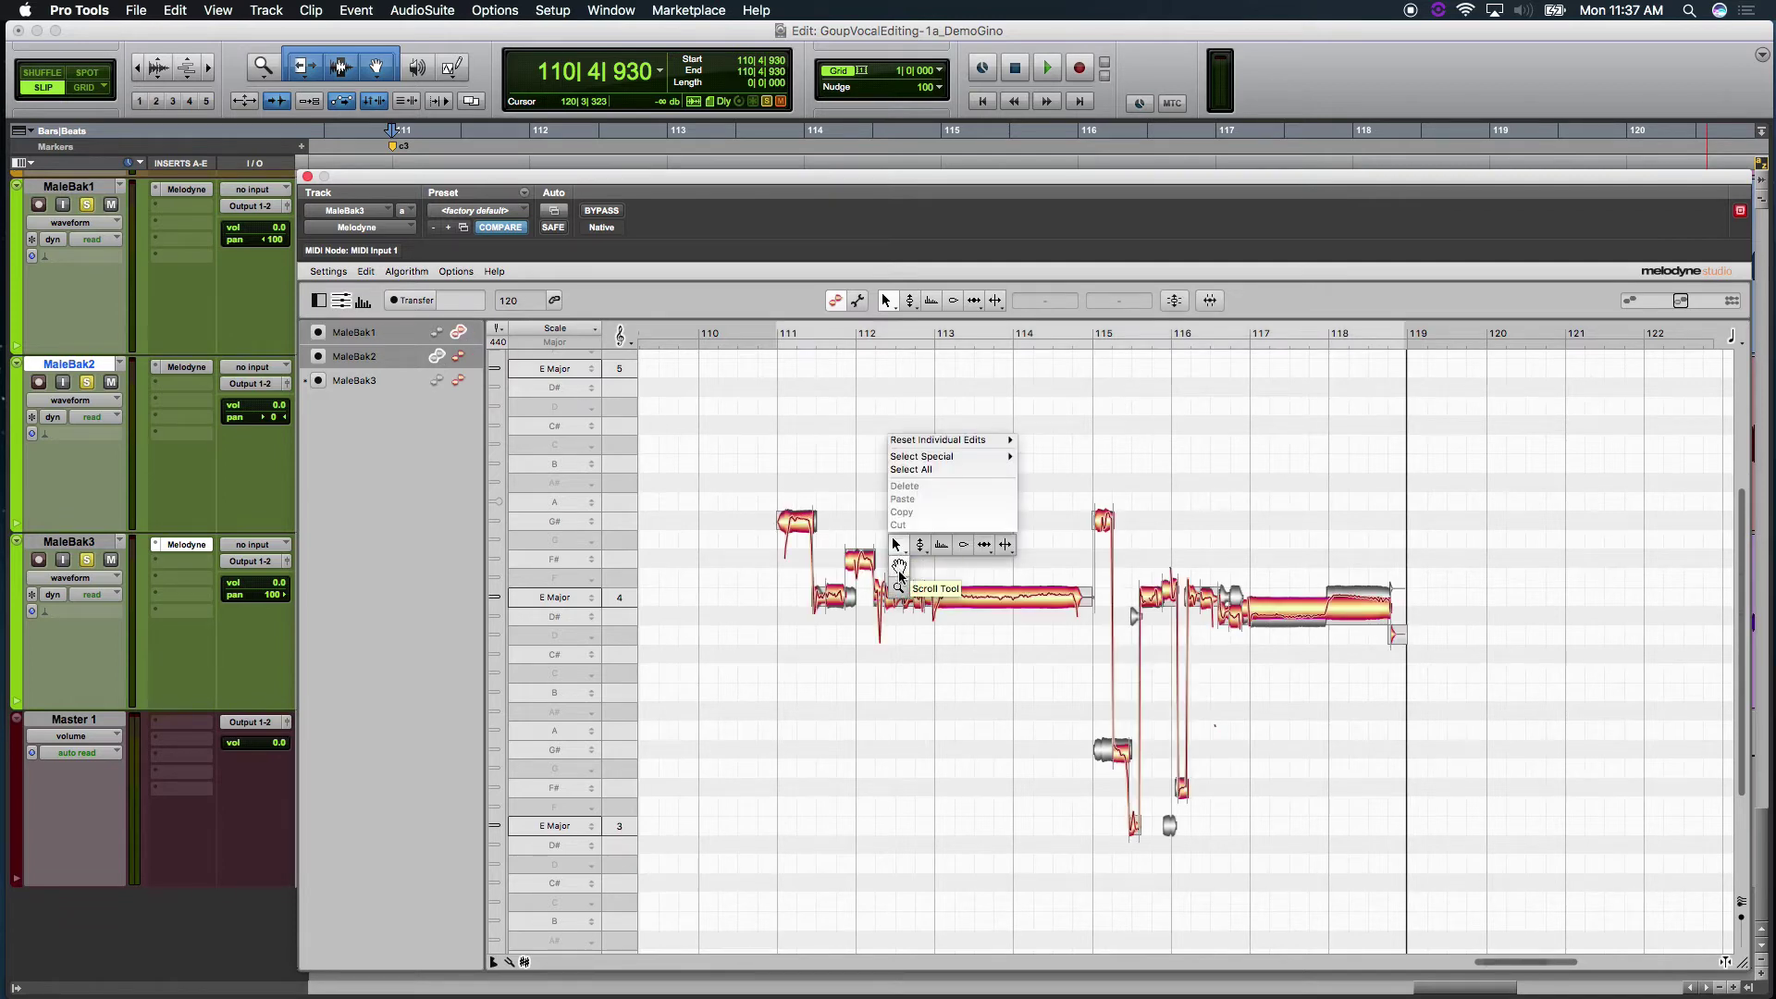
left_click(898, 593)
left_click(890, 575)
Zoom in, pan to bars 115–118, and select the long MaleBak1 note.
left_click(995, 726)
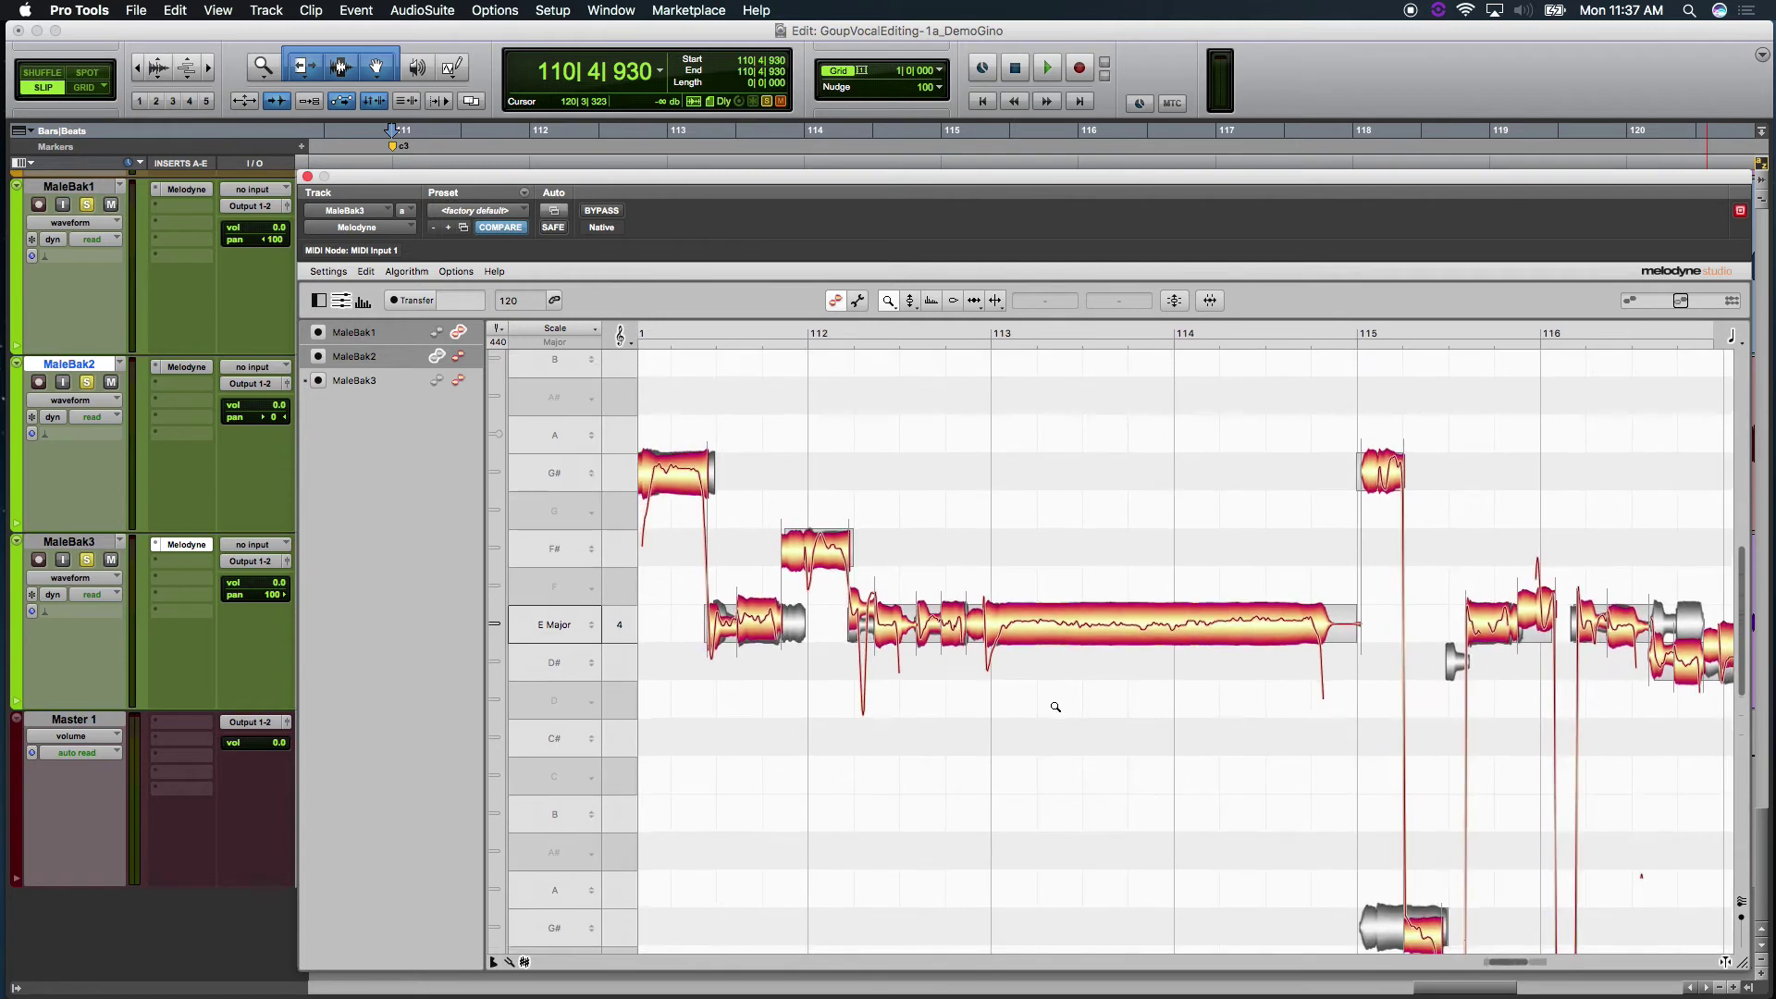
right_click(1062, 701)
left_click(1062, 685)
left_click_drag(1060, 686, 989, 664)
right_click(1212, 645)
left_click(1244, 546)
left_click_drag(1245, 499, 1319, 614)
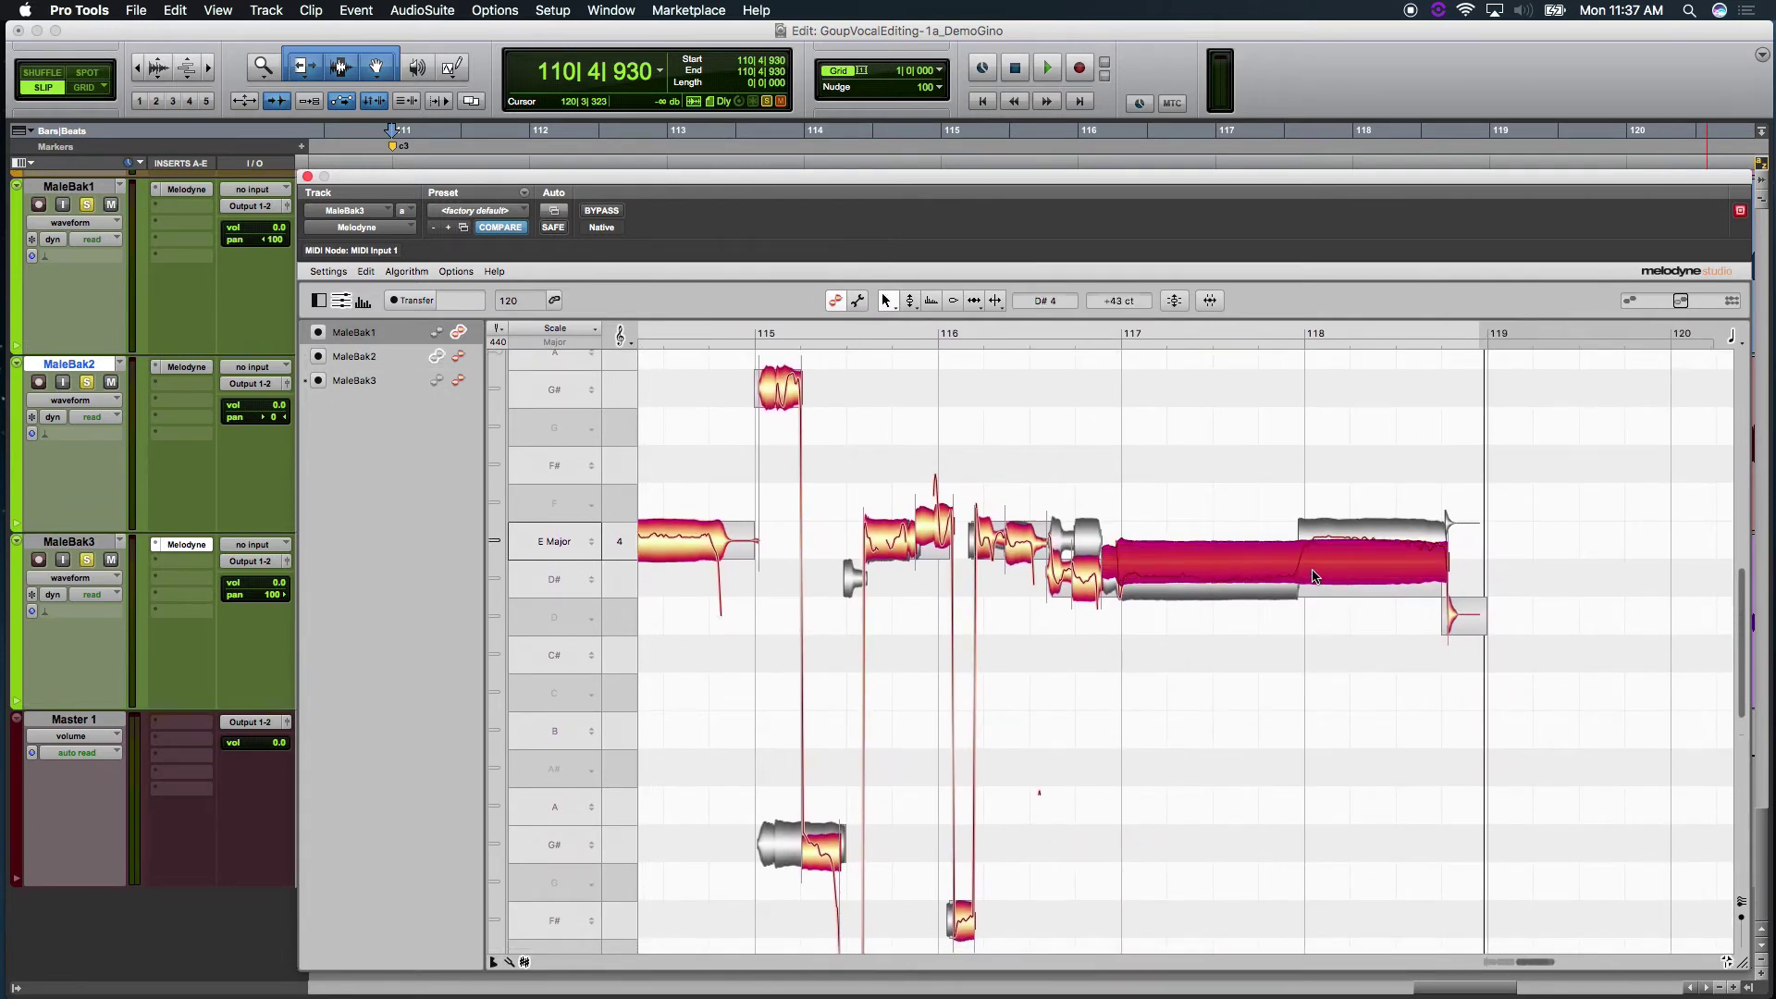
right_click(1339, 703)
left_click(1341, 680)
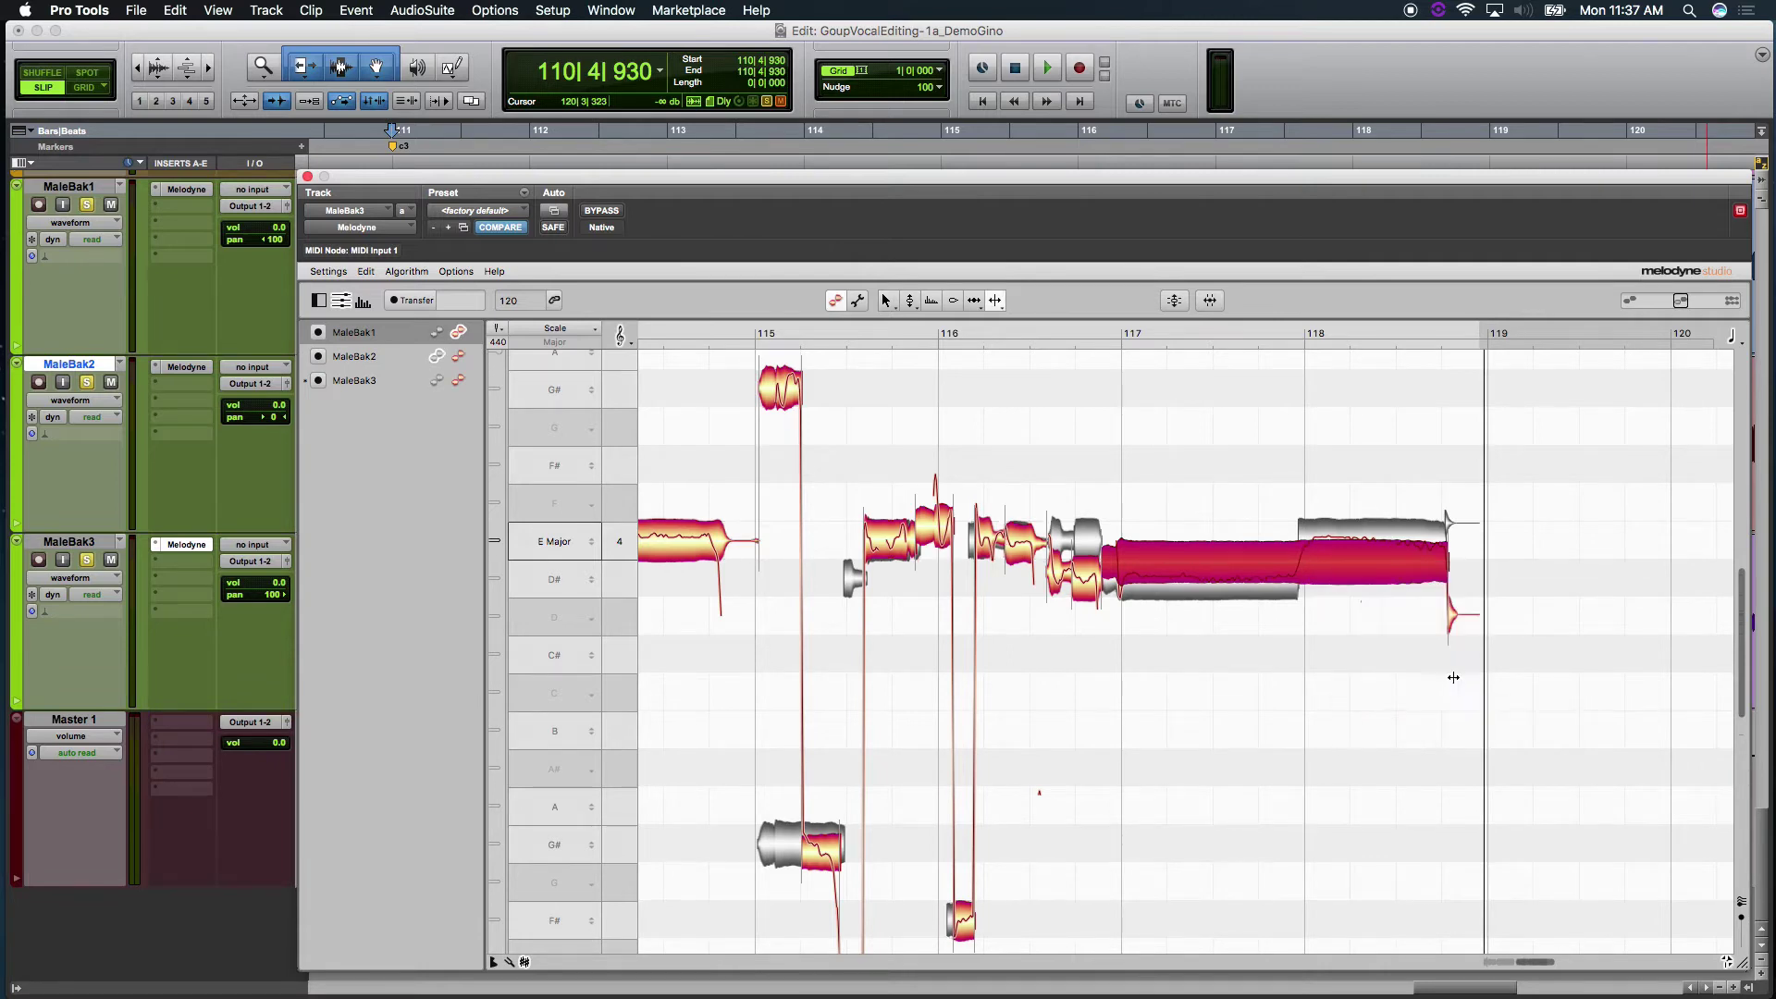
Select the first part of the long note with the Pitch tool and play the passage.
left_click(1299, 561)
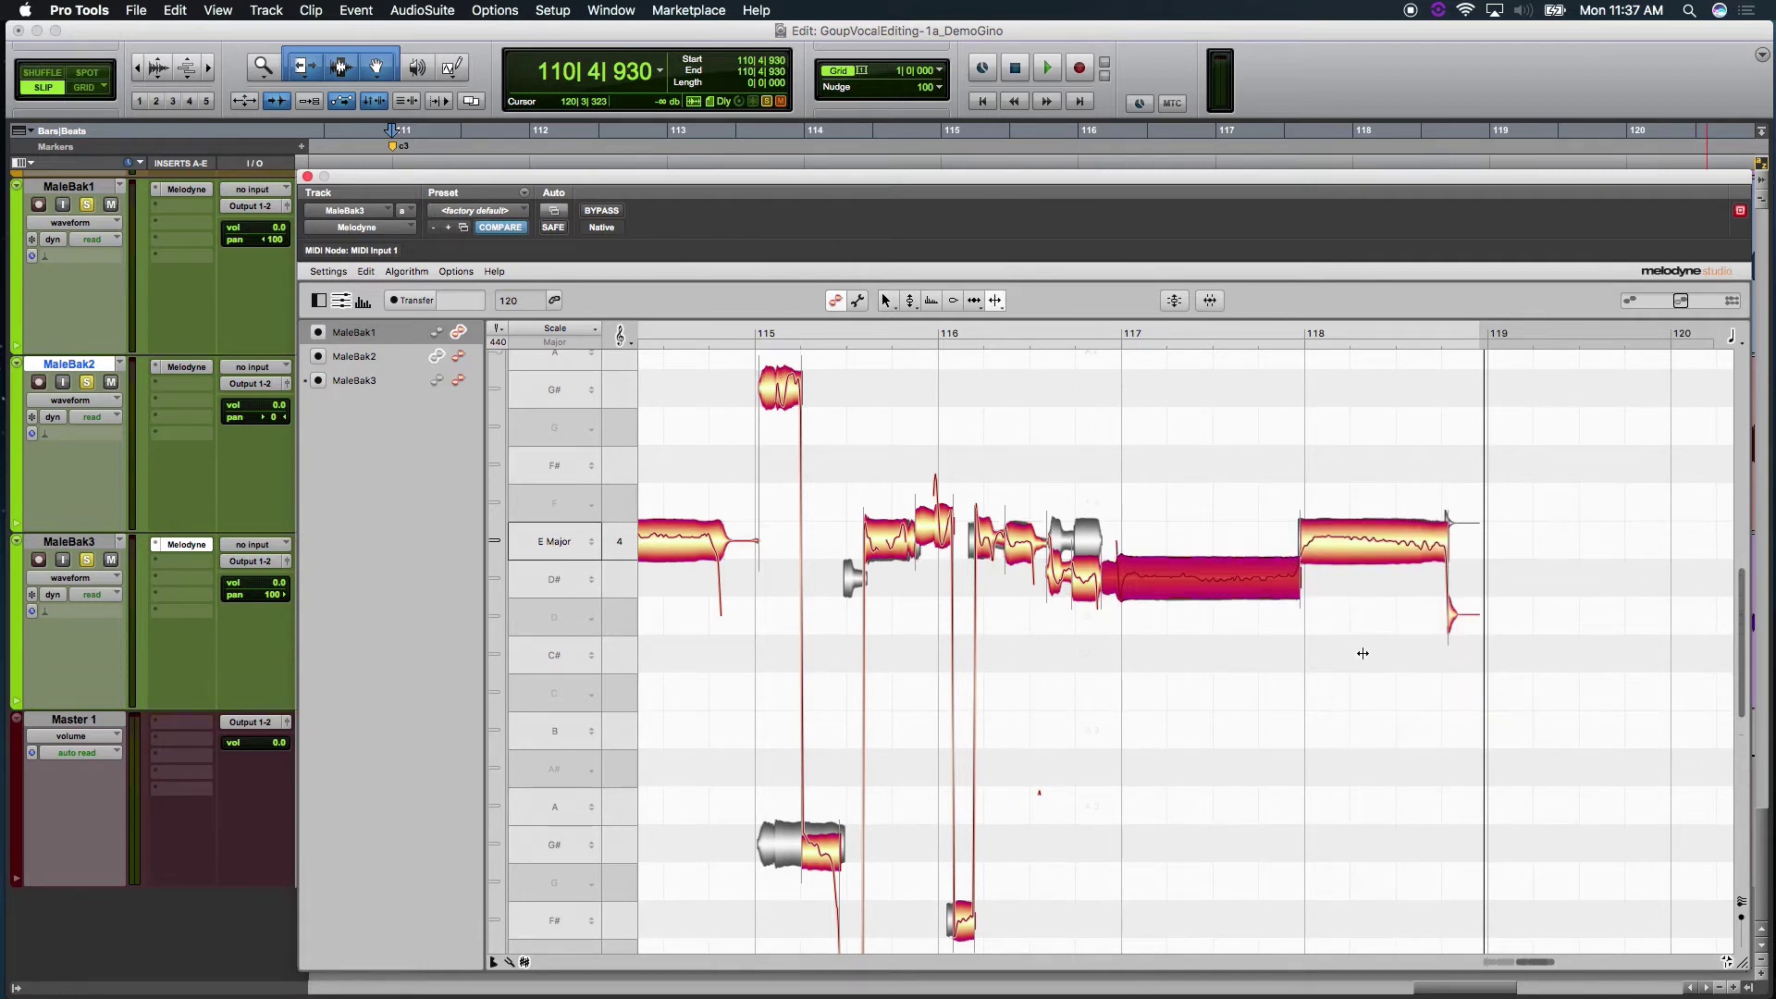
right_click(1246, 546)
left_click(1277, 675)
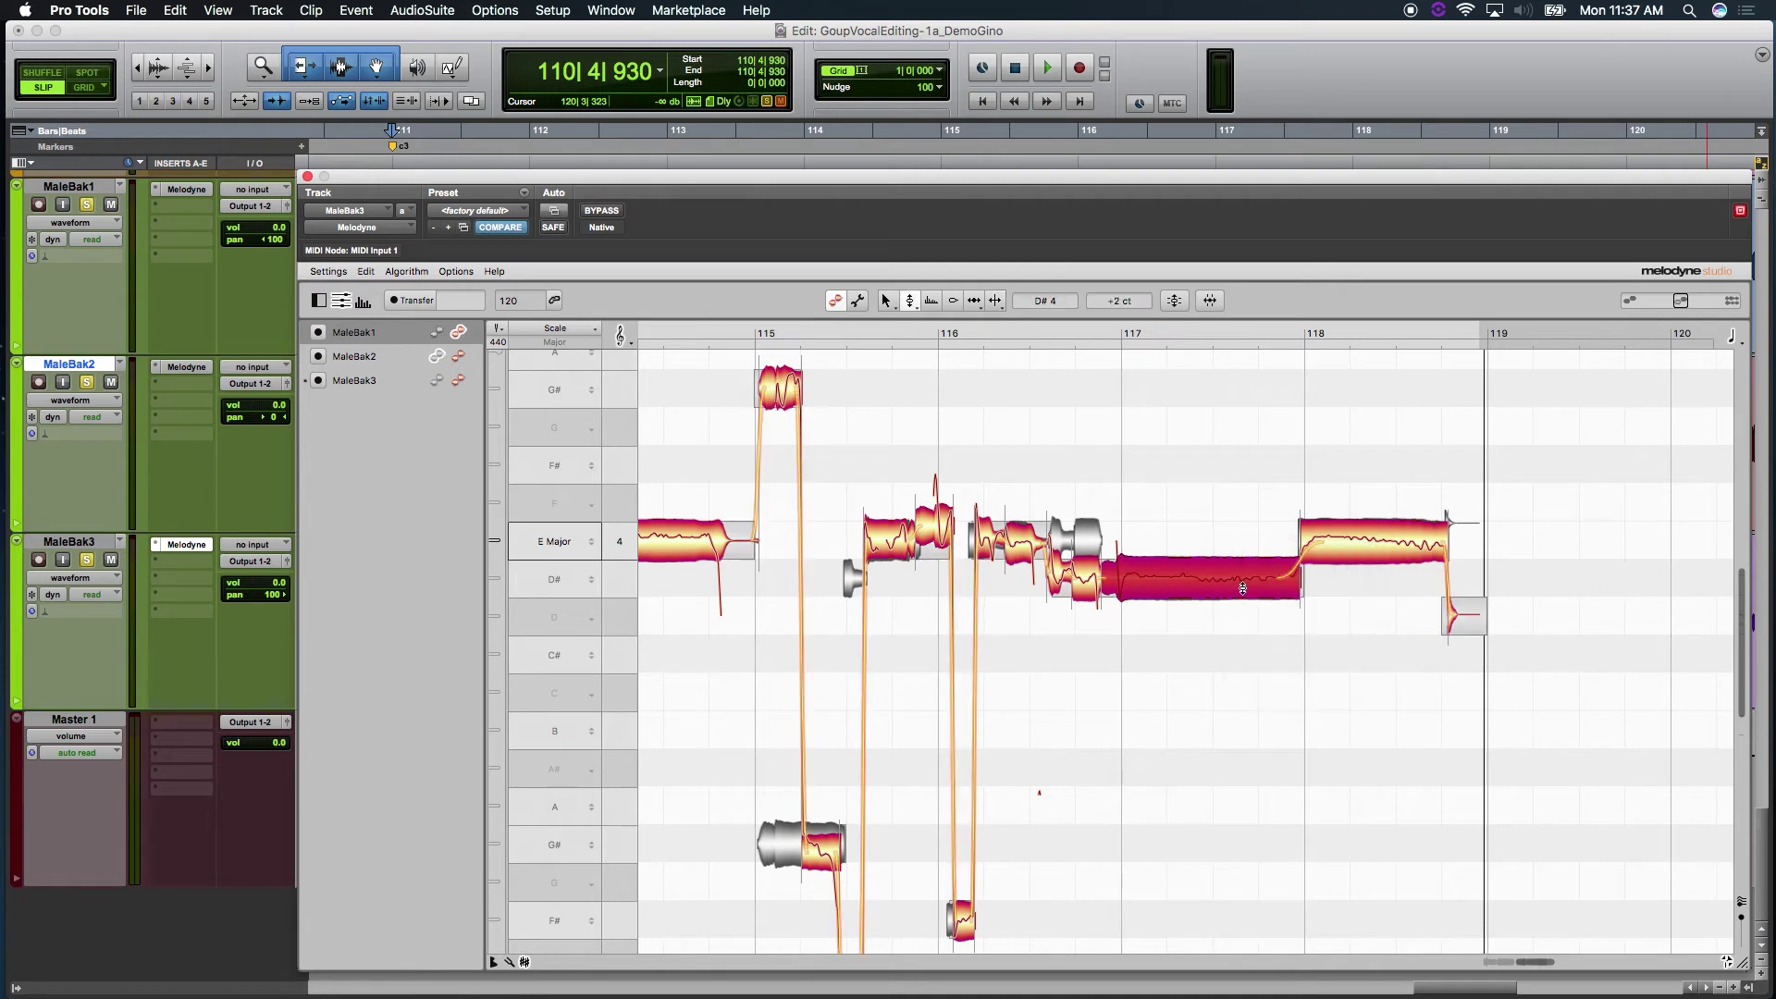
left_click(1104, 325)
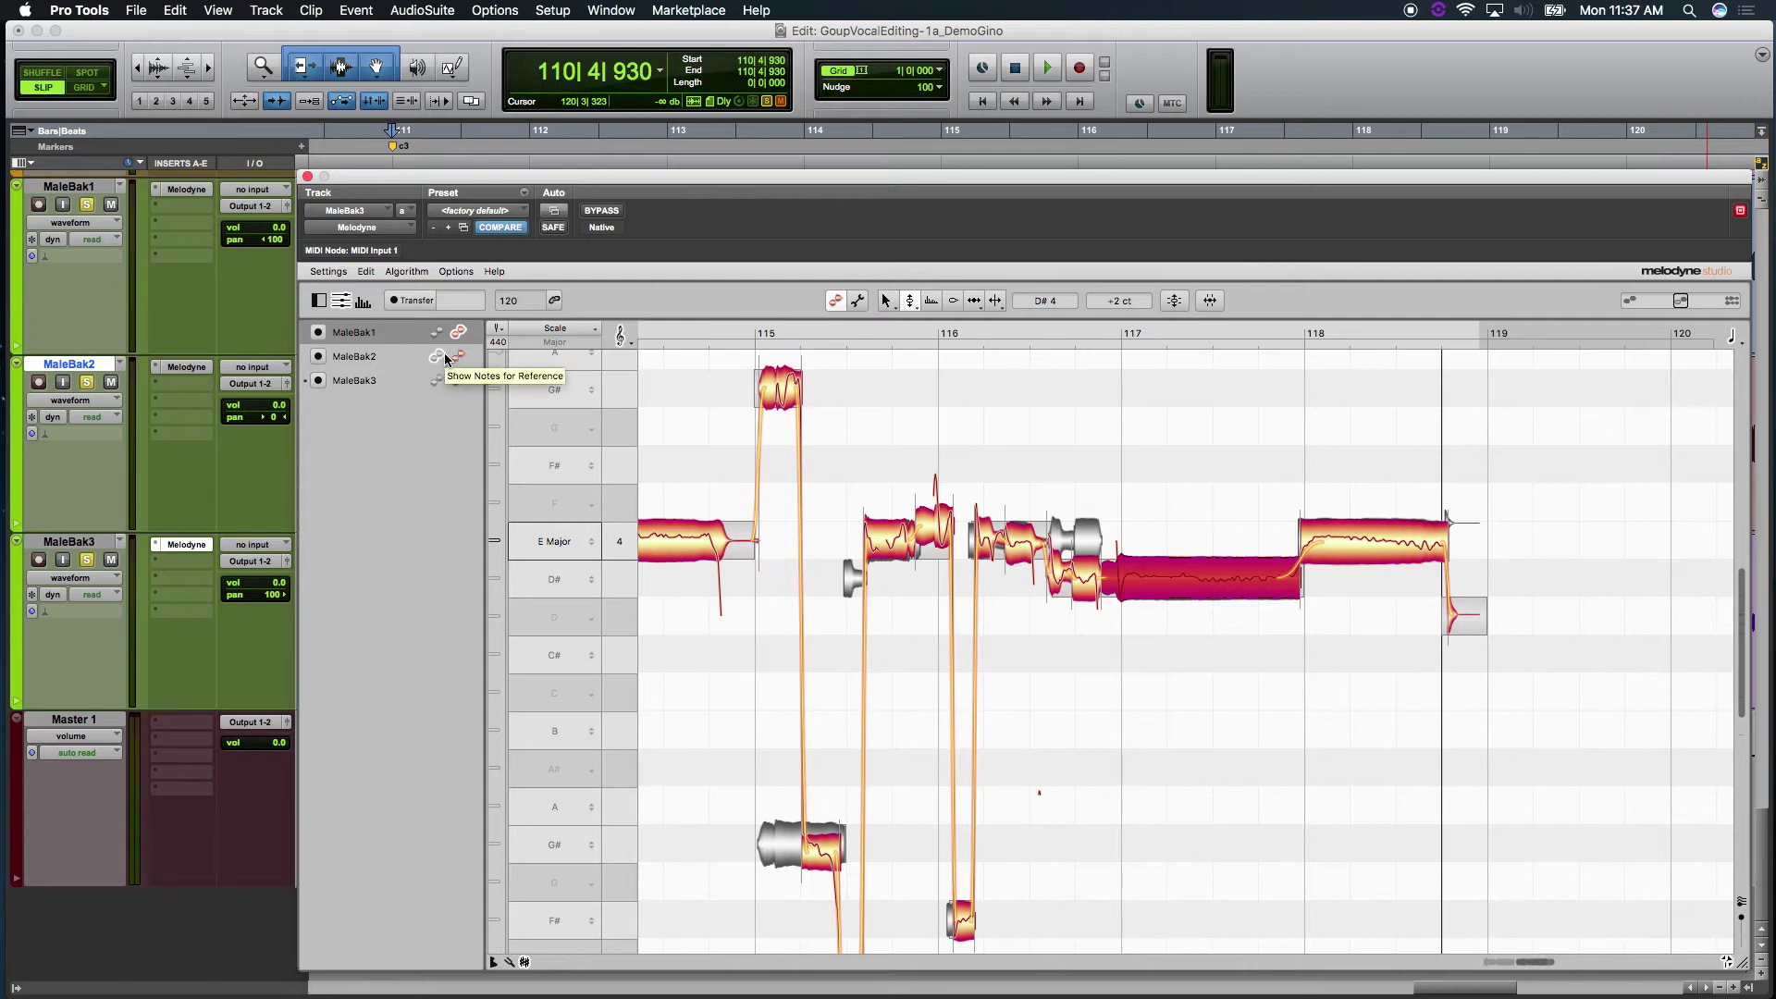
Zoom out and pan the note view back to bar 111.
right_click(1138, 581)
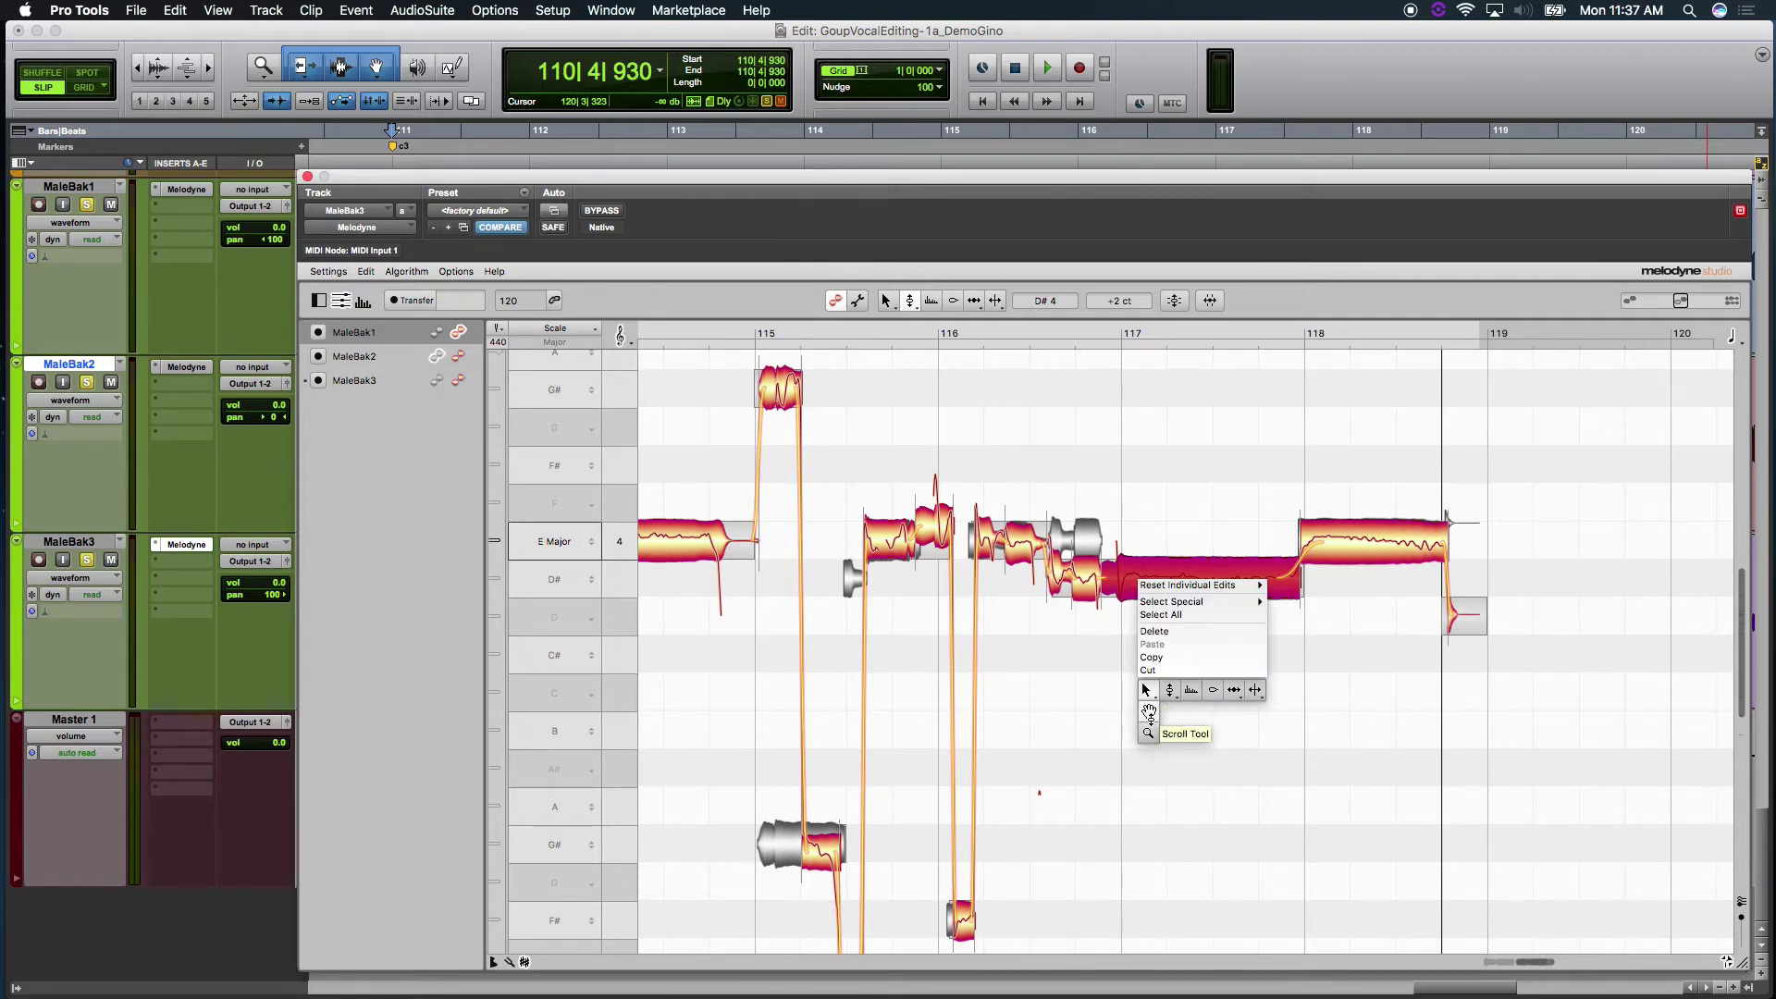
left_click(1147, 733)
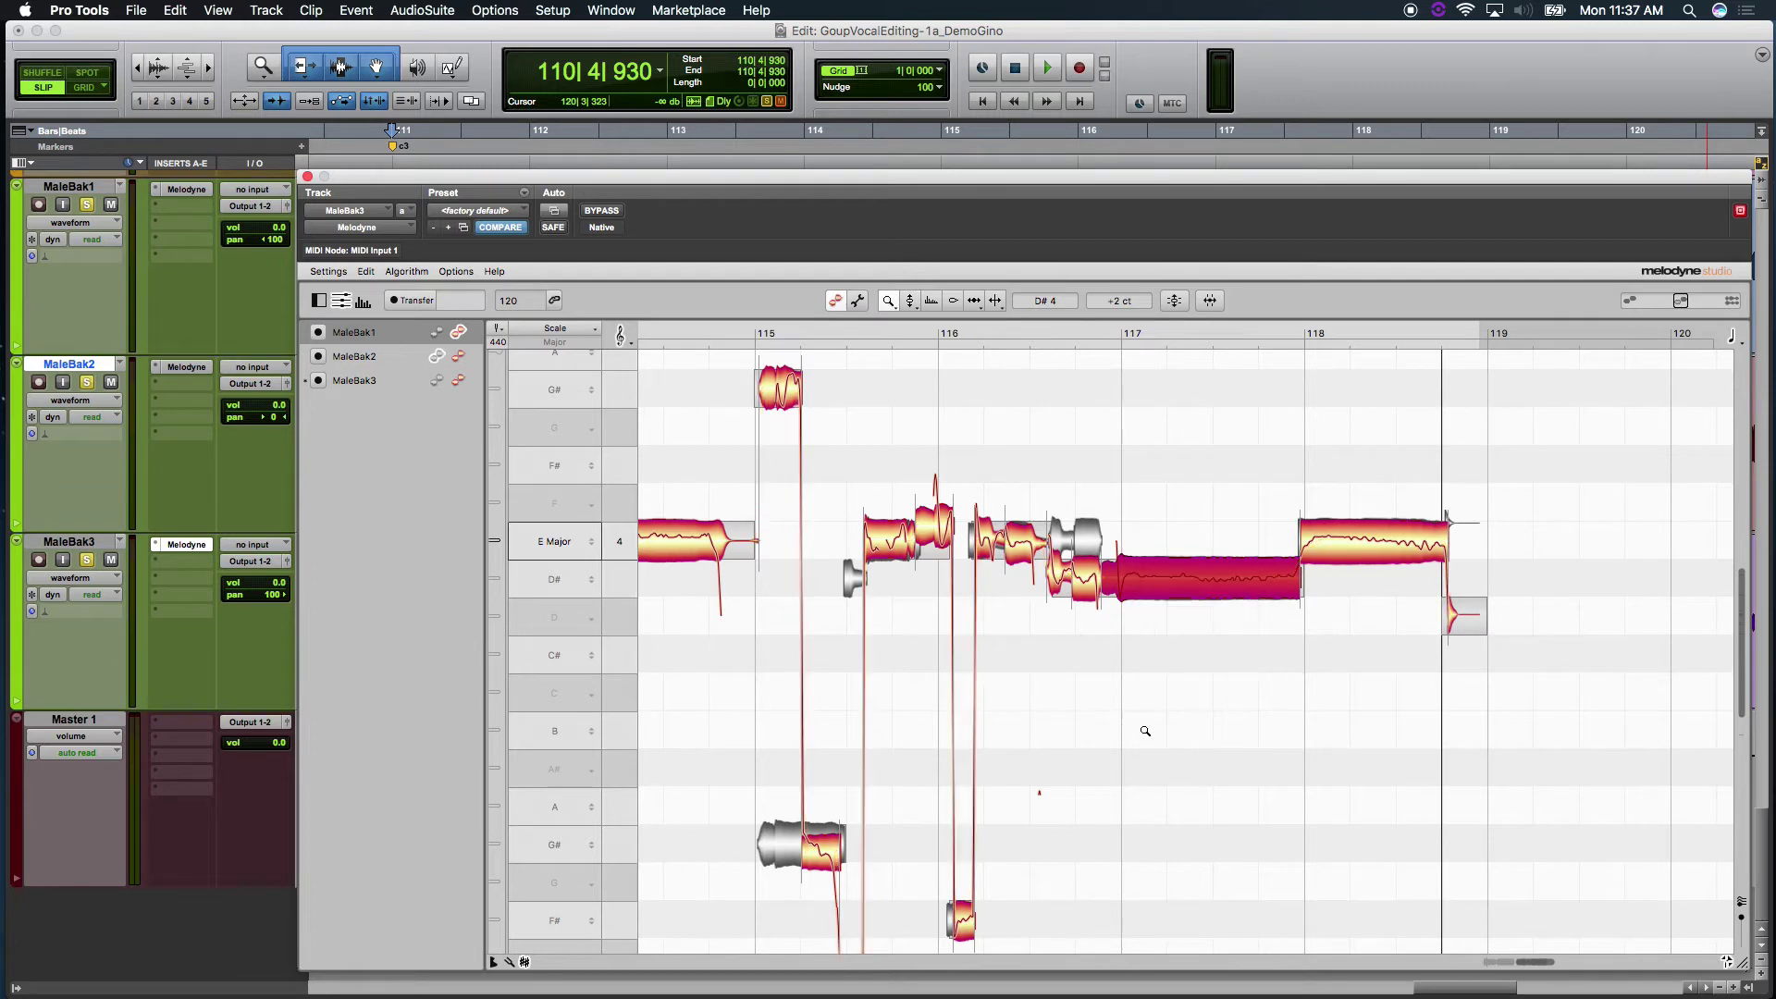
left_click_drag(1143, 725, 1068, 626)
right_click(1068, 626)
left_click(1069, 600)
left_click_drag(832, 547, 1078, 456)
right_click(975, 438)
left_click(982, 435)
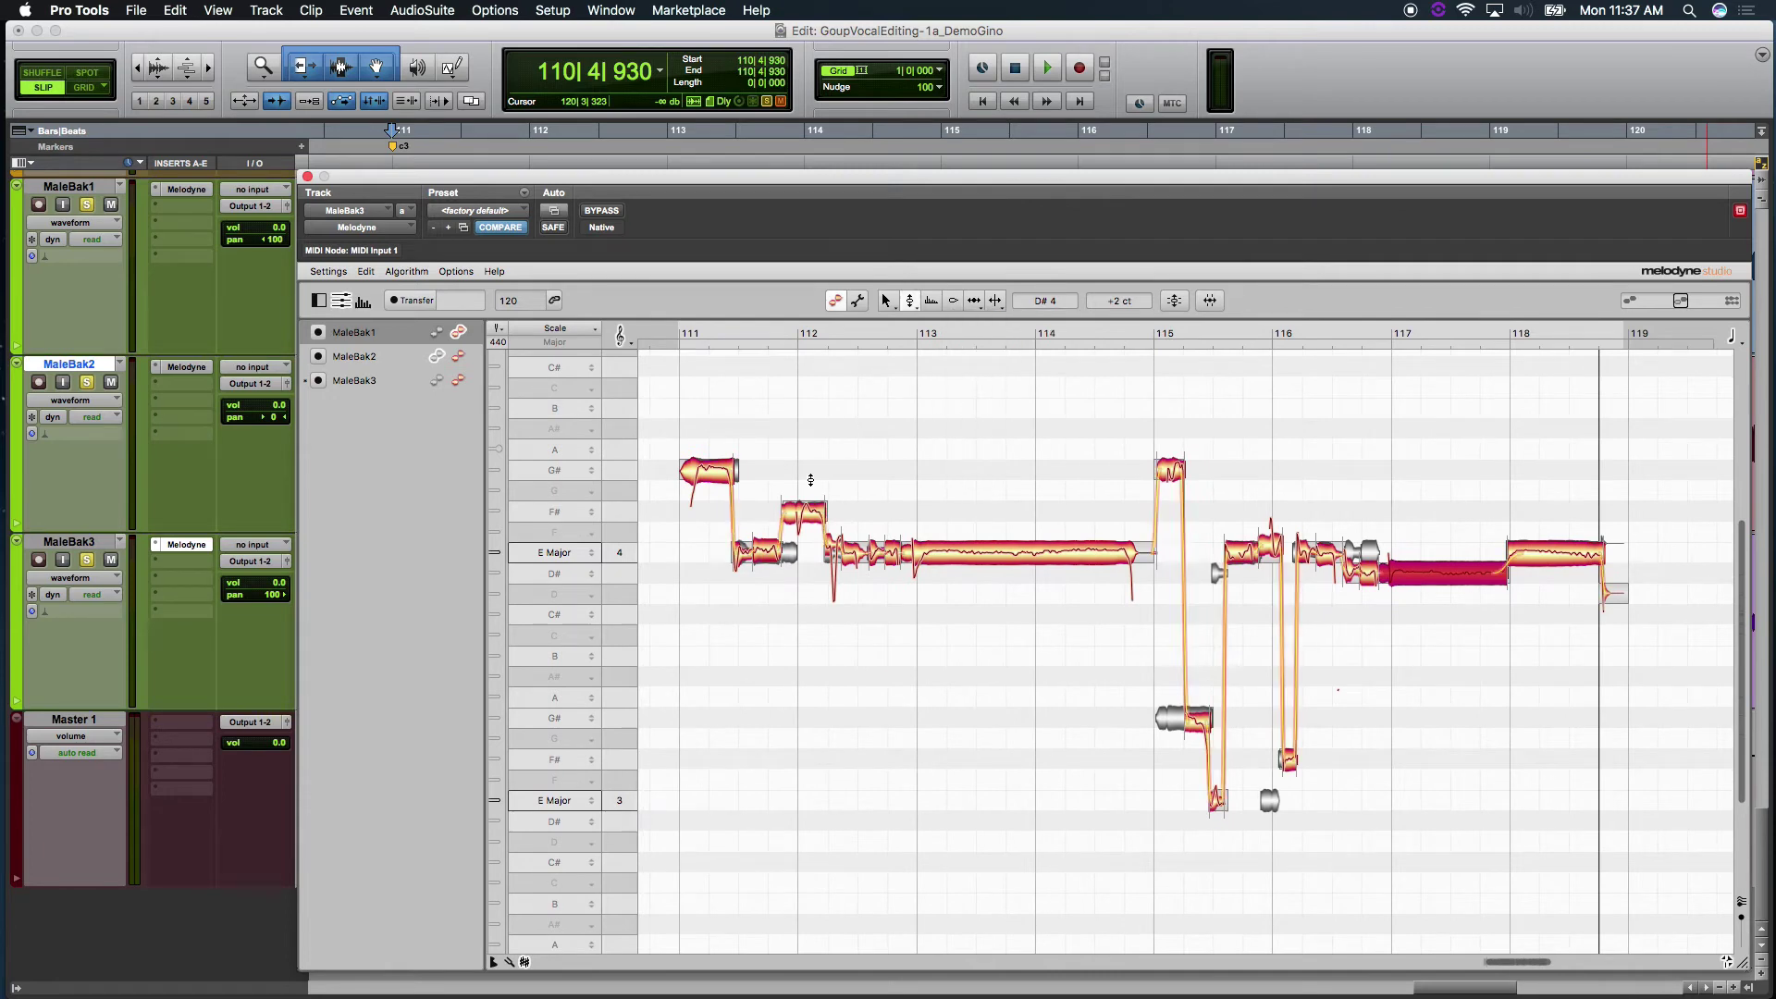
Correct the bars 111–115 notes with Pitch Center at 78%, snapped to E major.
left_click_drag(705, 430, 991, 642)
left_click(1171, 302)
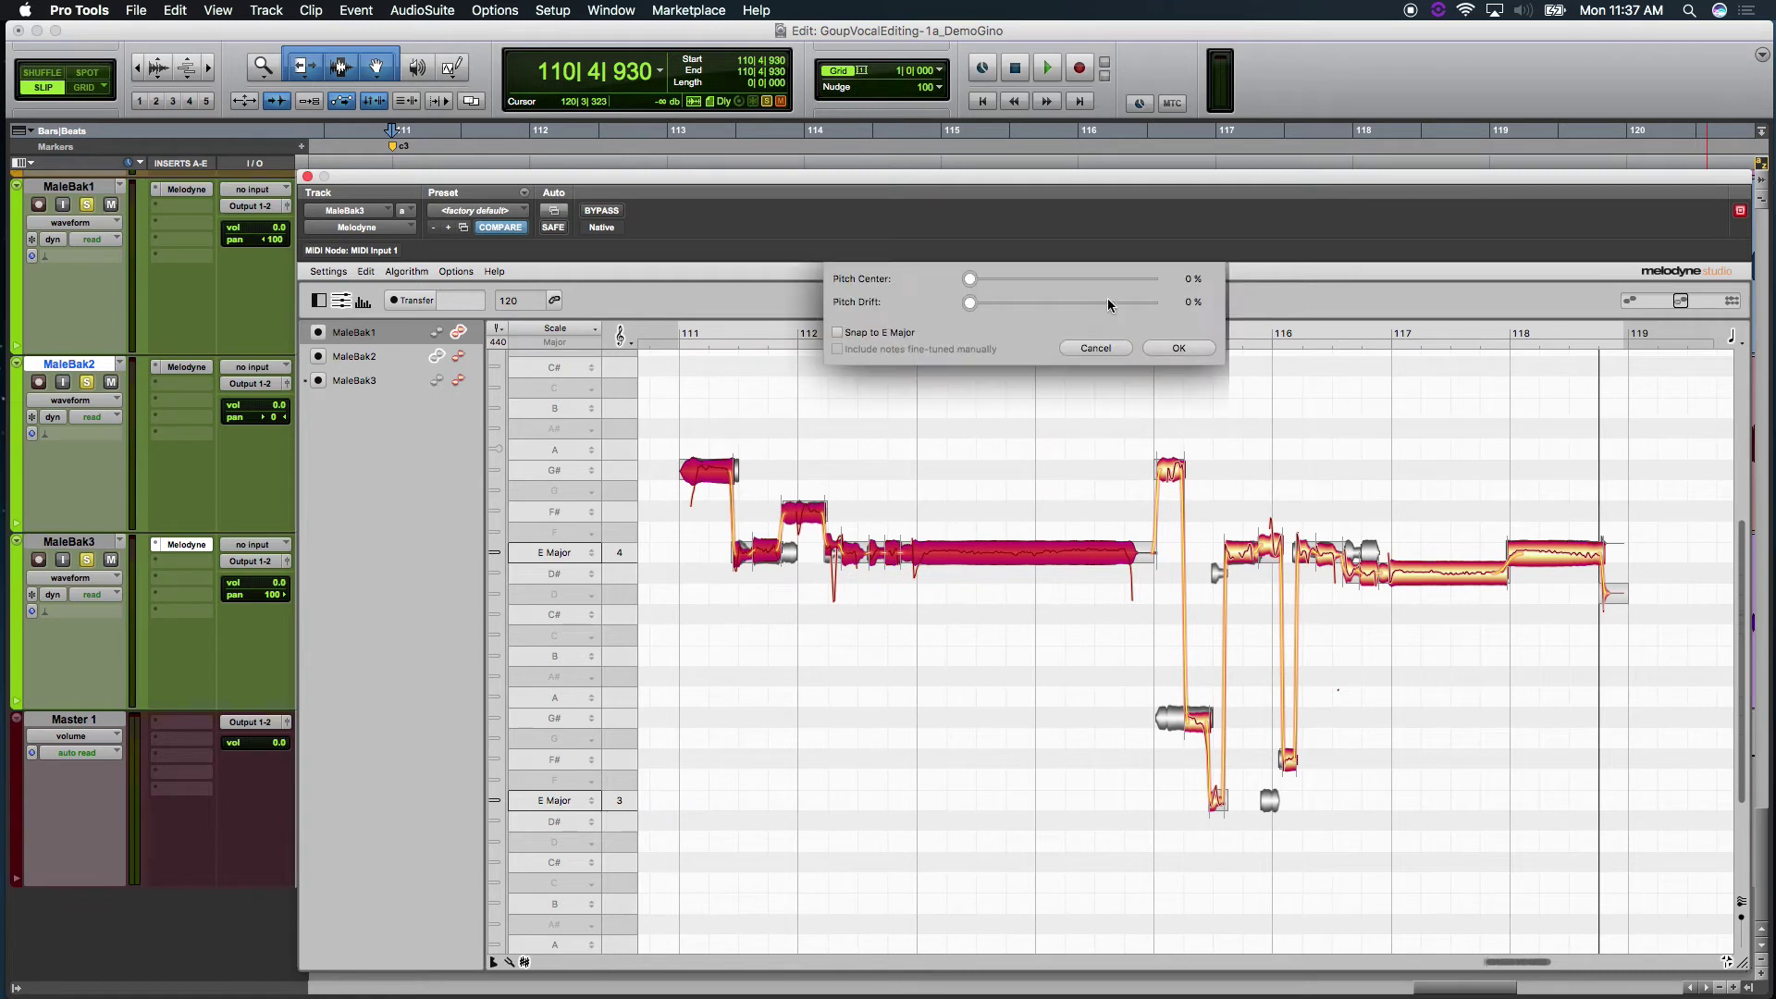
left_click_drag(973, 277, 1115, 288)
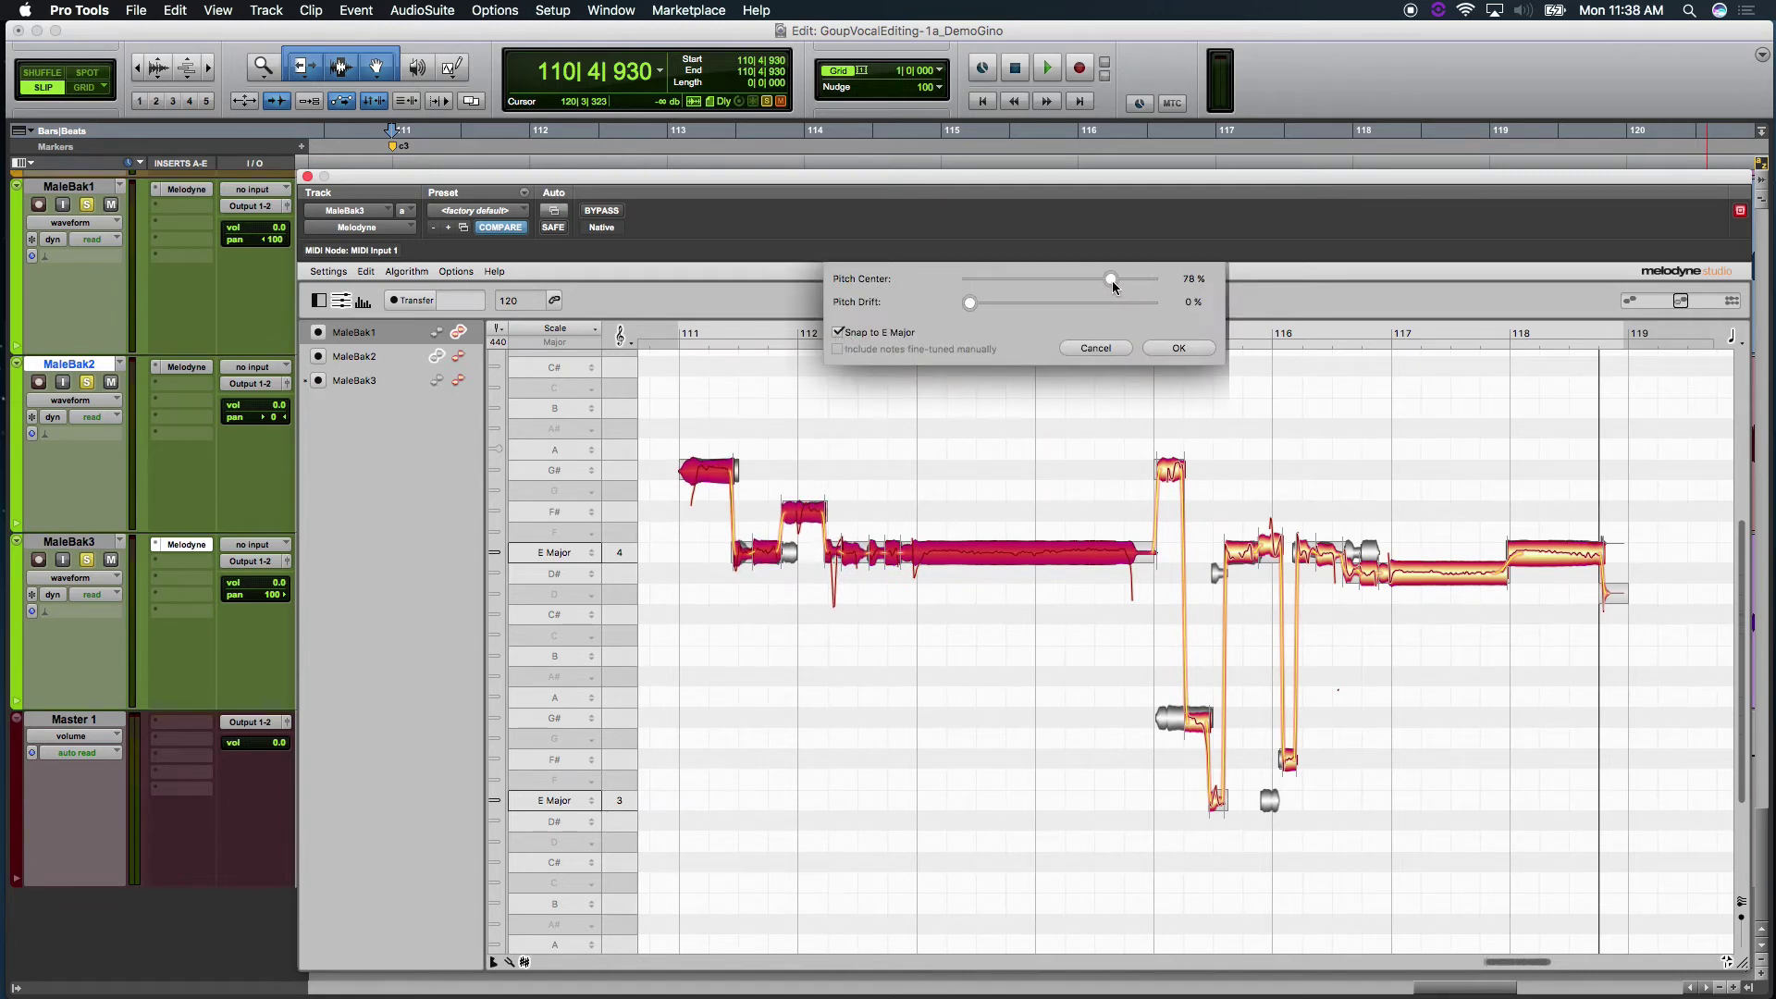
left_click(1176, 347)
Select all notes, frame the view from bar 111, and play back the corrected phrase.
right_click(791, 491)
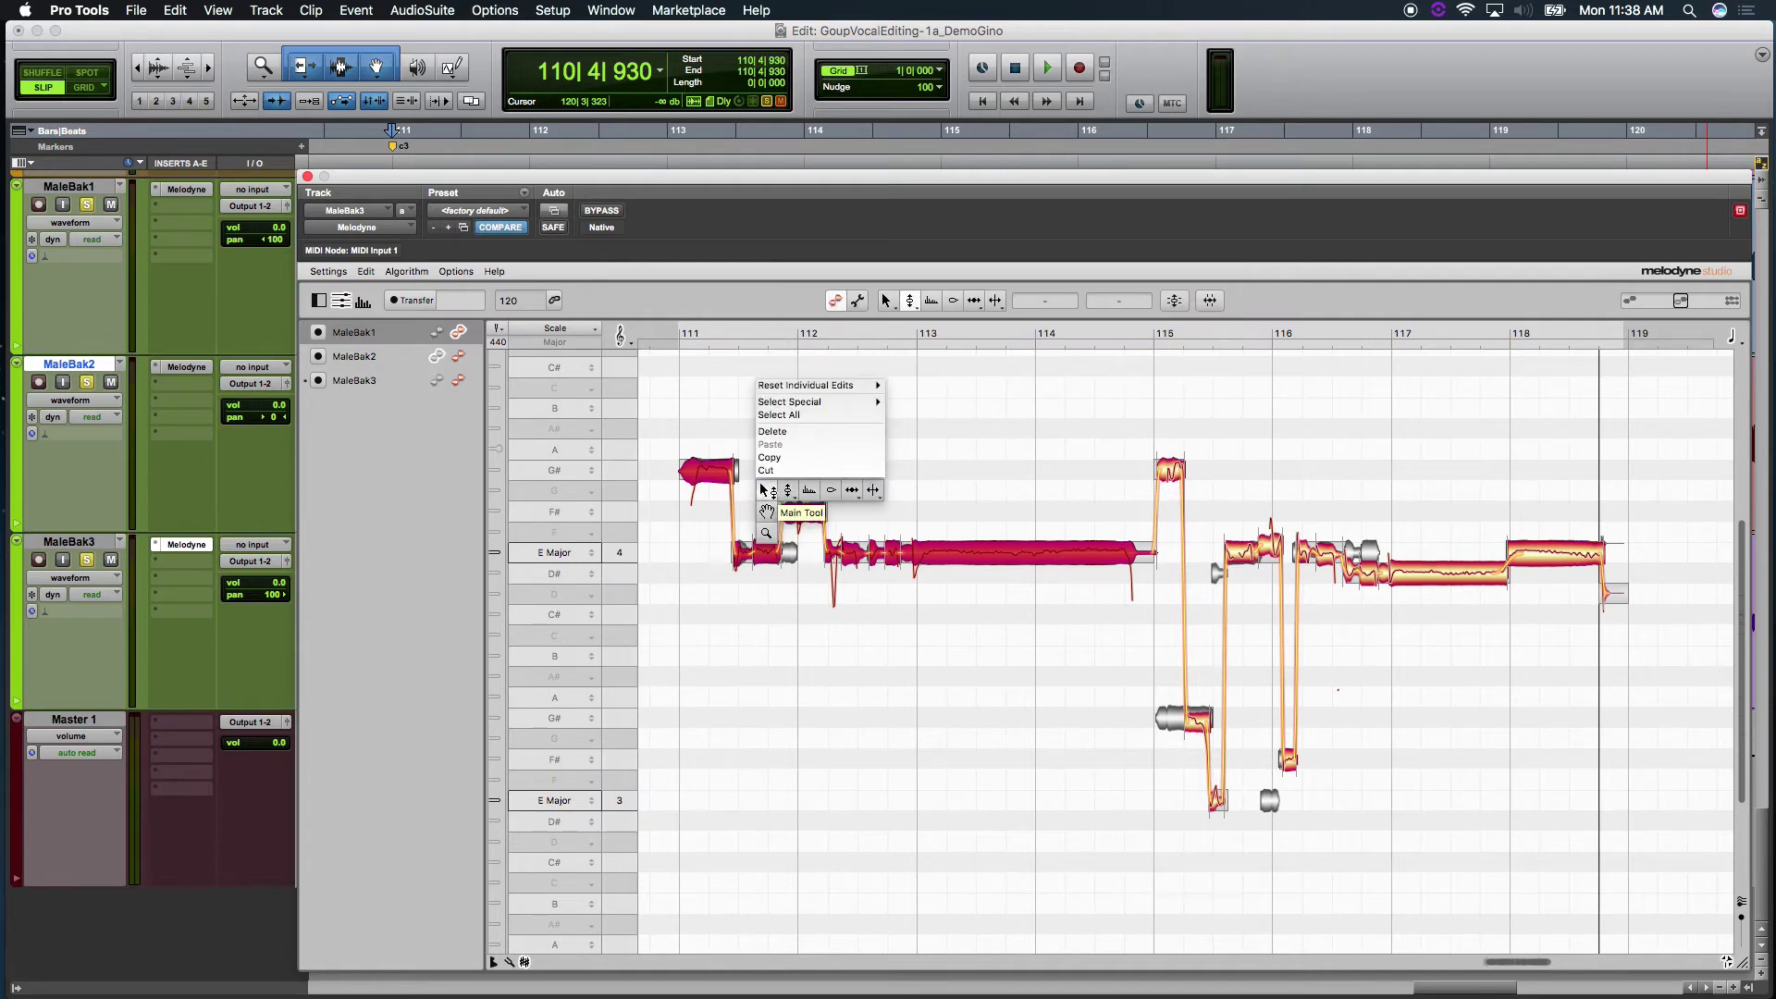
left_click(786, 499)
left_click_drag(740, 518, 832, 599)
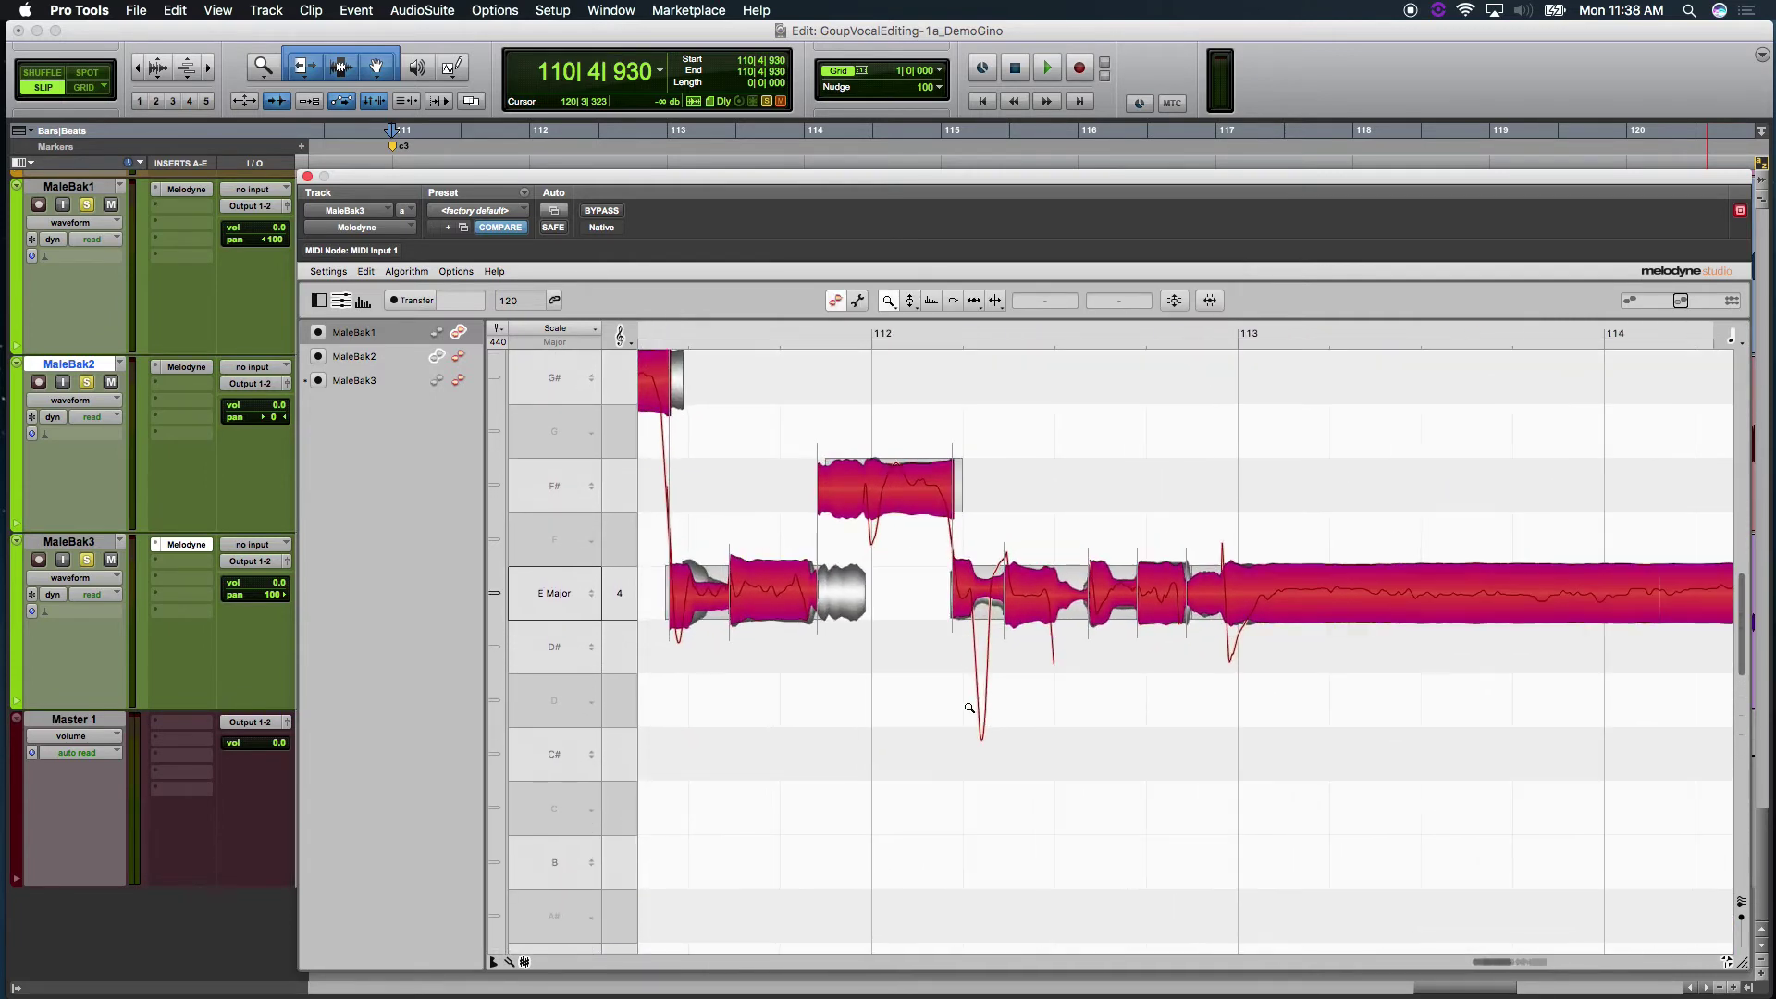
right_click(950, 670)
left_click(950, 676)
right_click(952, 652)
left_click(951, 629)
key("super+a")
right_click(912, 652)
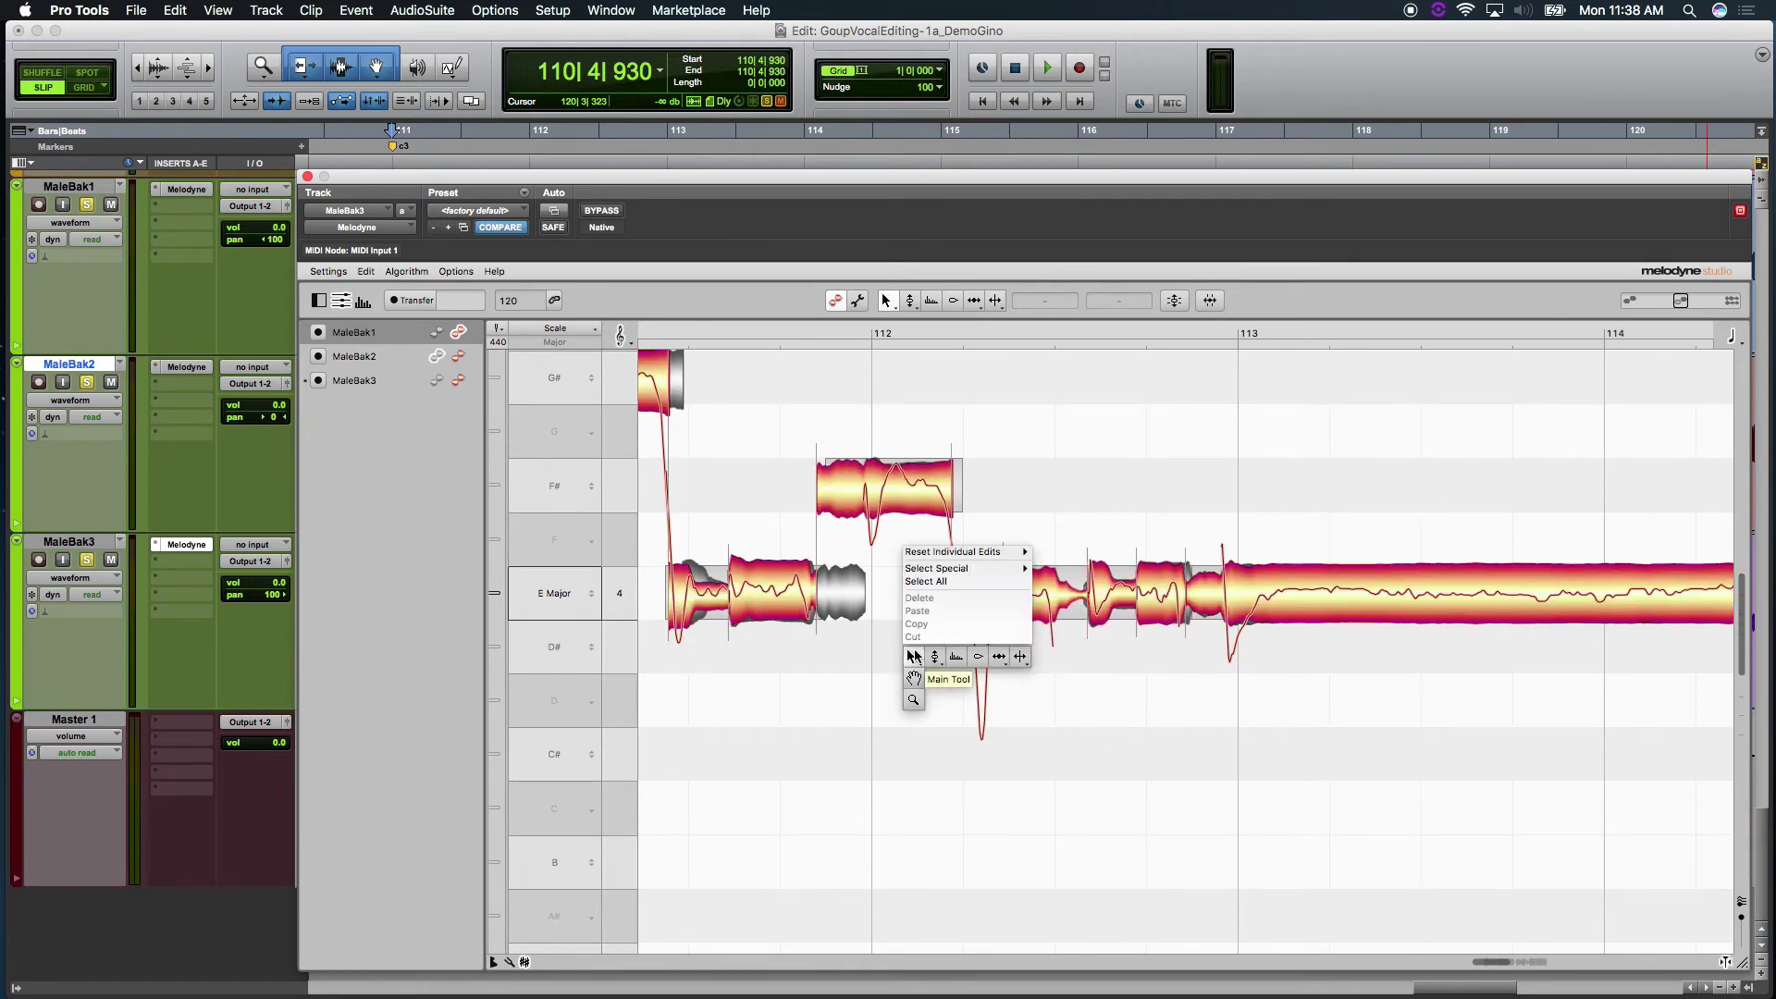
left_click(913, 678)
left_click_drag(915, 668, 1101, 768)
left_click(698, 331)
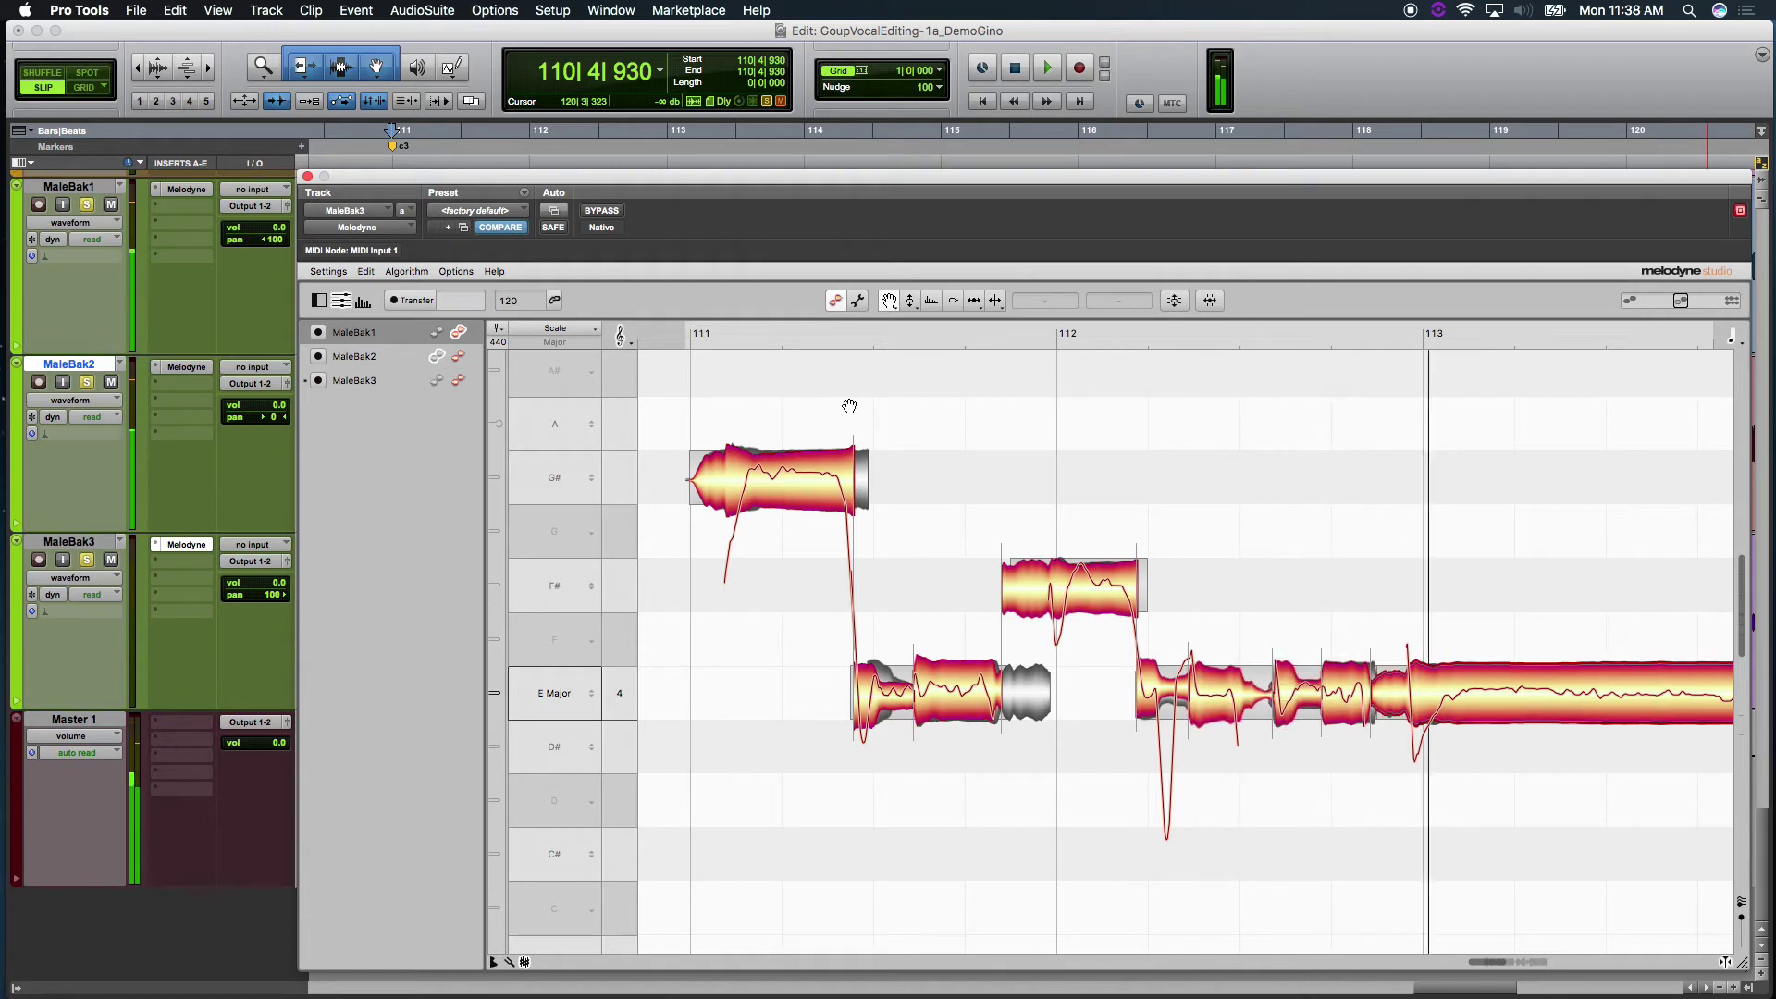
Zoom out to bars 114–120 and play back from just before bar 115.
left_click_drag(919, 447, 829, 385)
right_click(1156, 447)
left_click(1156, 430)
left_click_drag(1542, 654, 1033, 574)
right_click(928, 460)
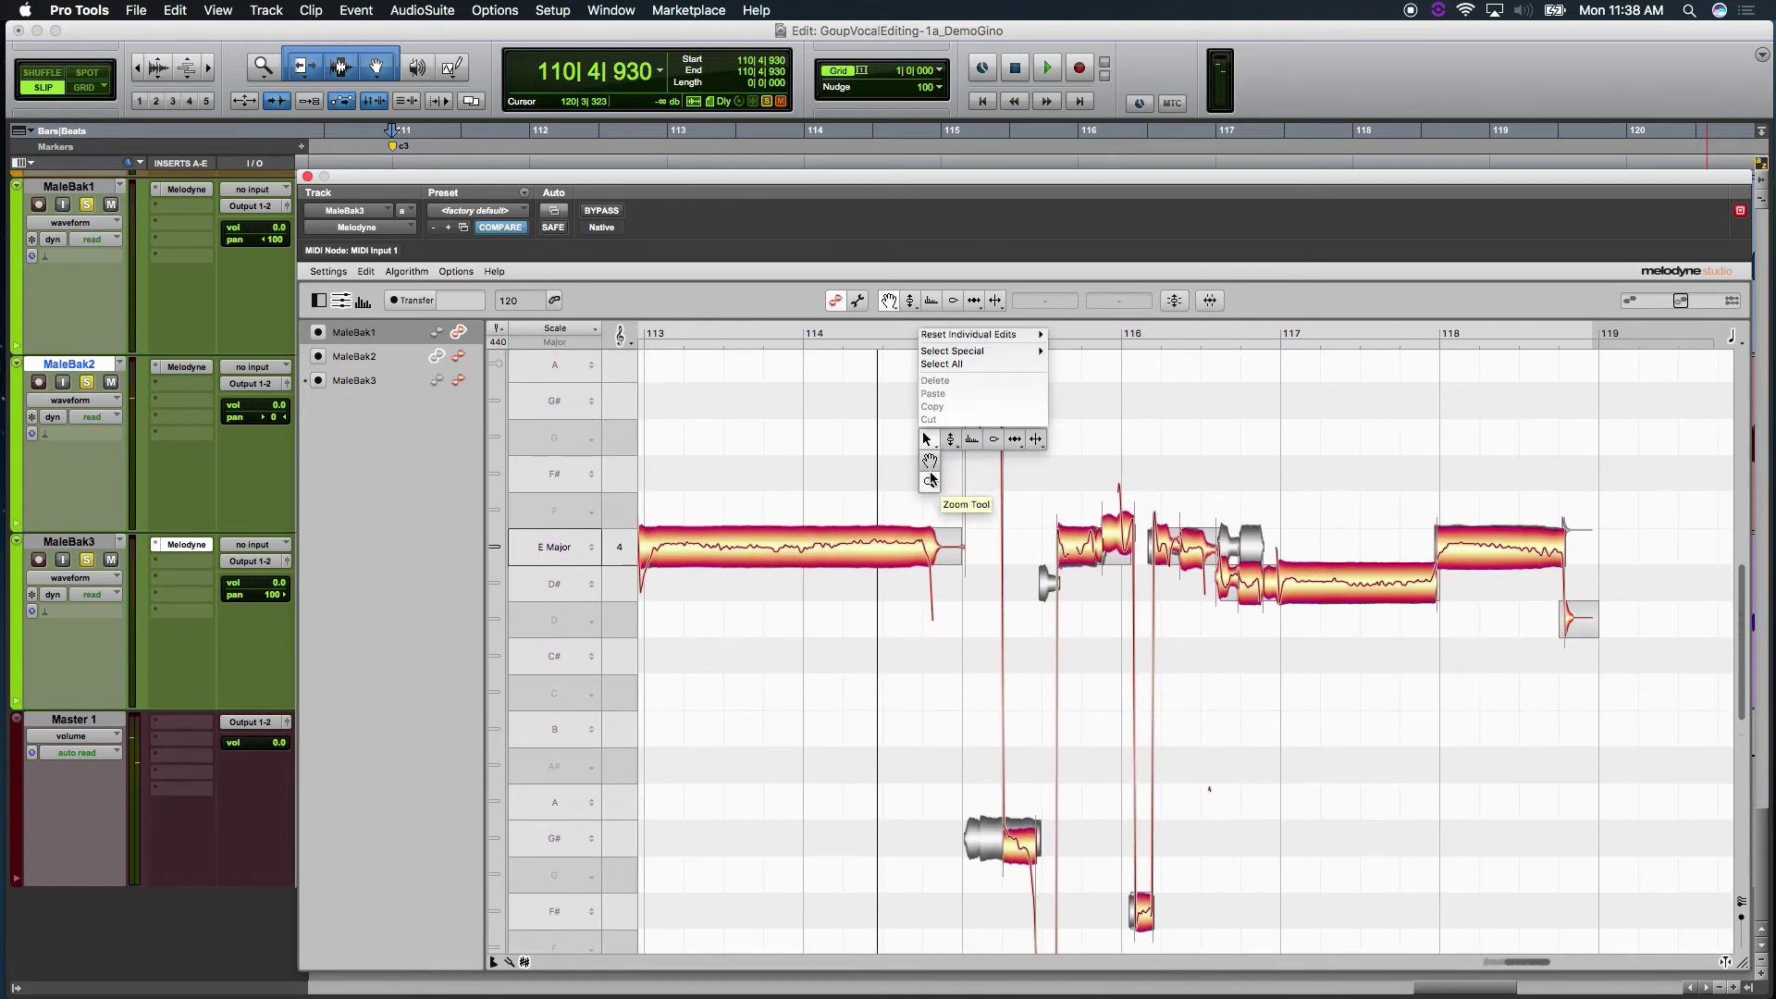
left_click(929, 482)
left_click_drag(929, 479, 921, 407)
right_click(923, 416)
left_click(923, 390)
left_click_drag(995, 329, 924, 368)
left_click(882, 336)
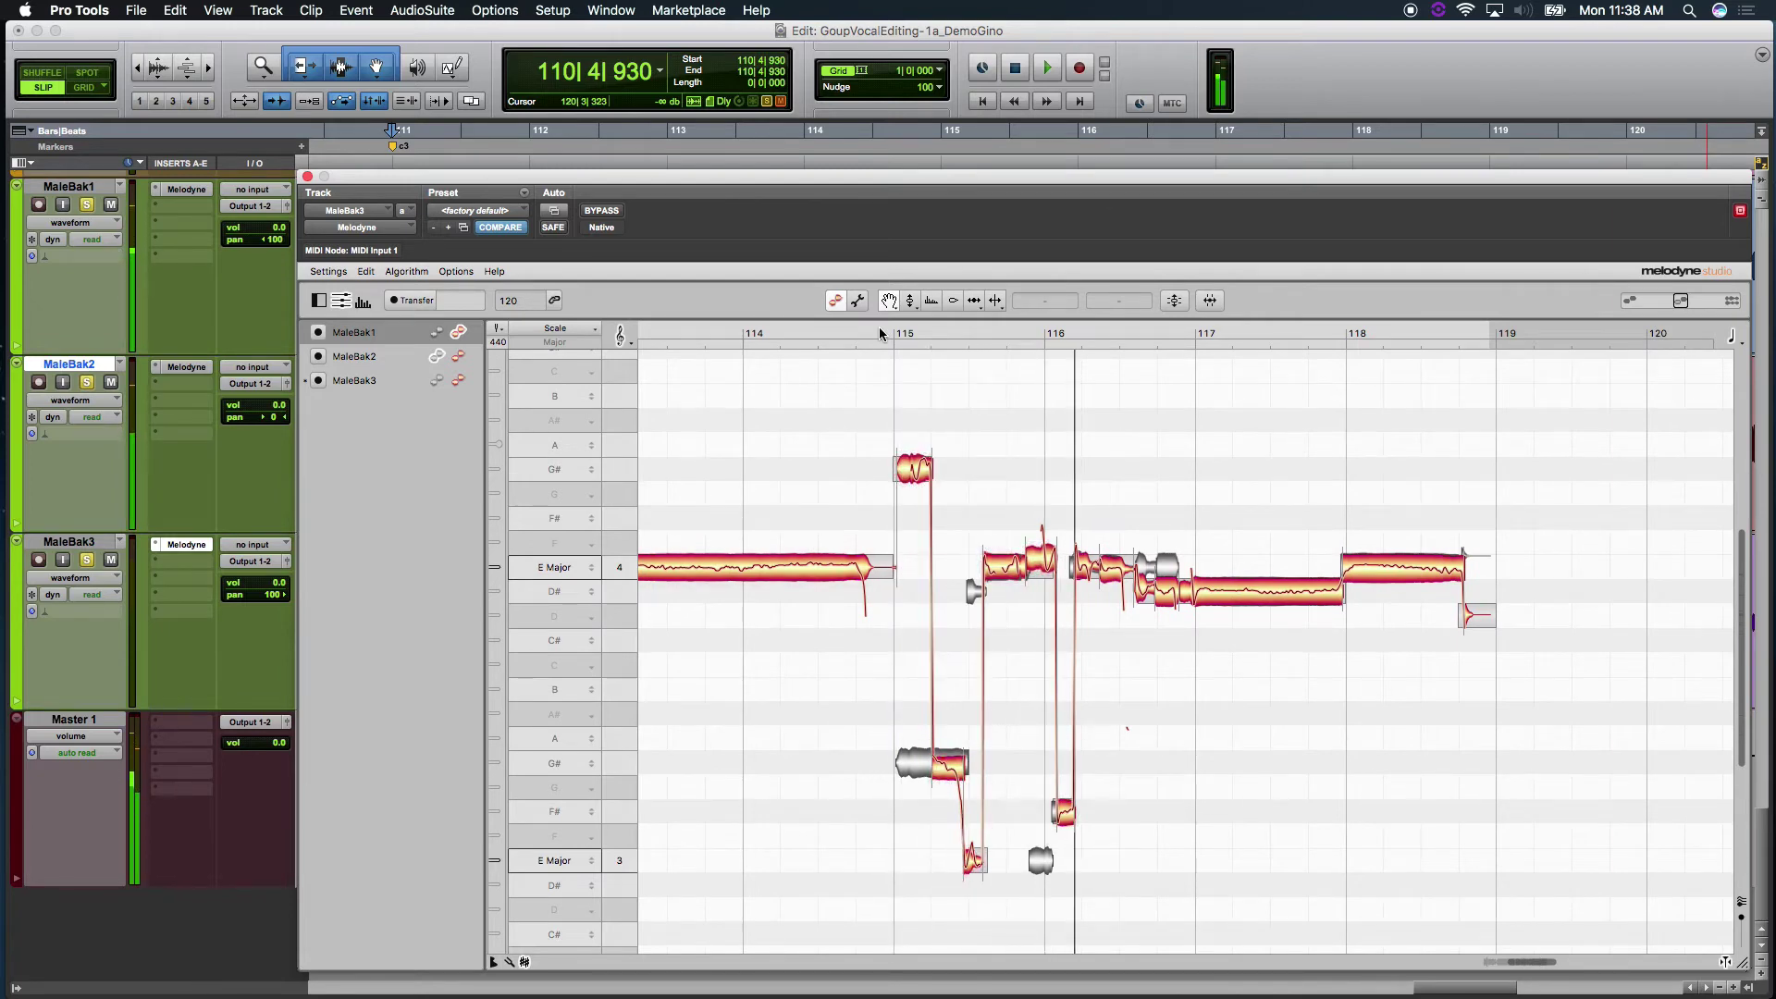
Zoom in around bars 116–117 and select the D#4 note before bar 117.
right_click(1151, 451)
left_click(1158, 481)
left_click_drag(1162, 497, 1324, 642)
right_click(1300, 465)
left_click(1313, 597)
scroll(1203, 532, "down", 5)
scroll(1202, 532, "right", 3)
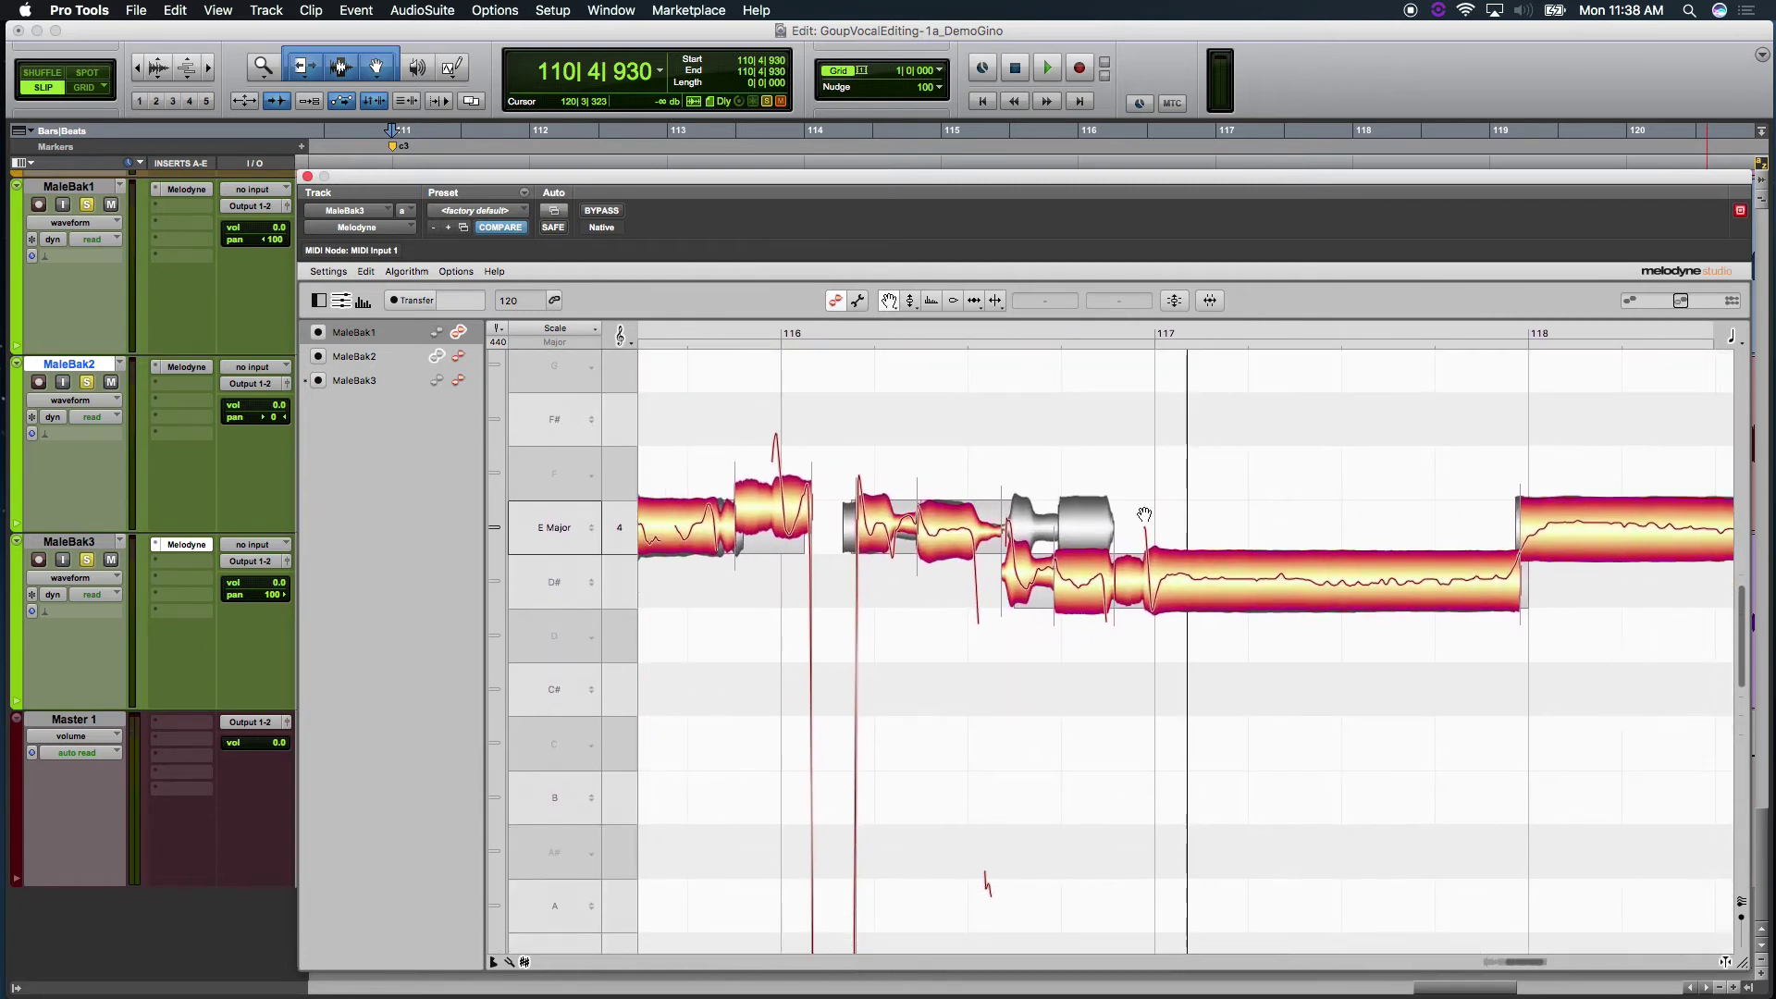
right_click(1161, 524)
left_click(1167, 478)
left_click(1082, 586)
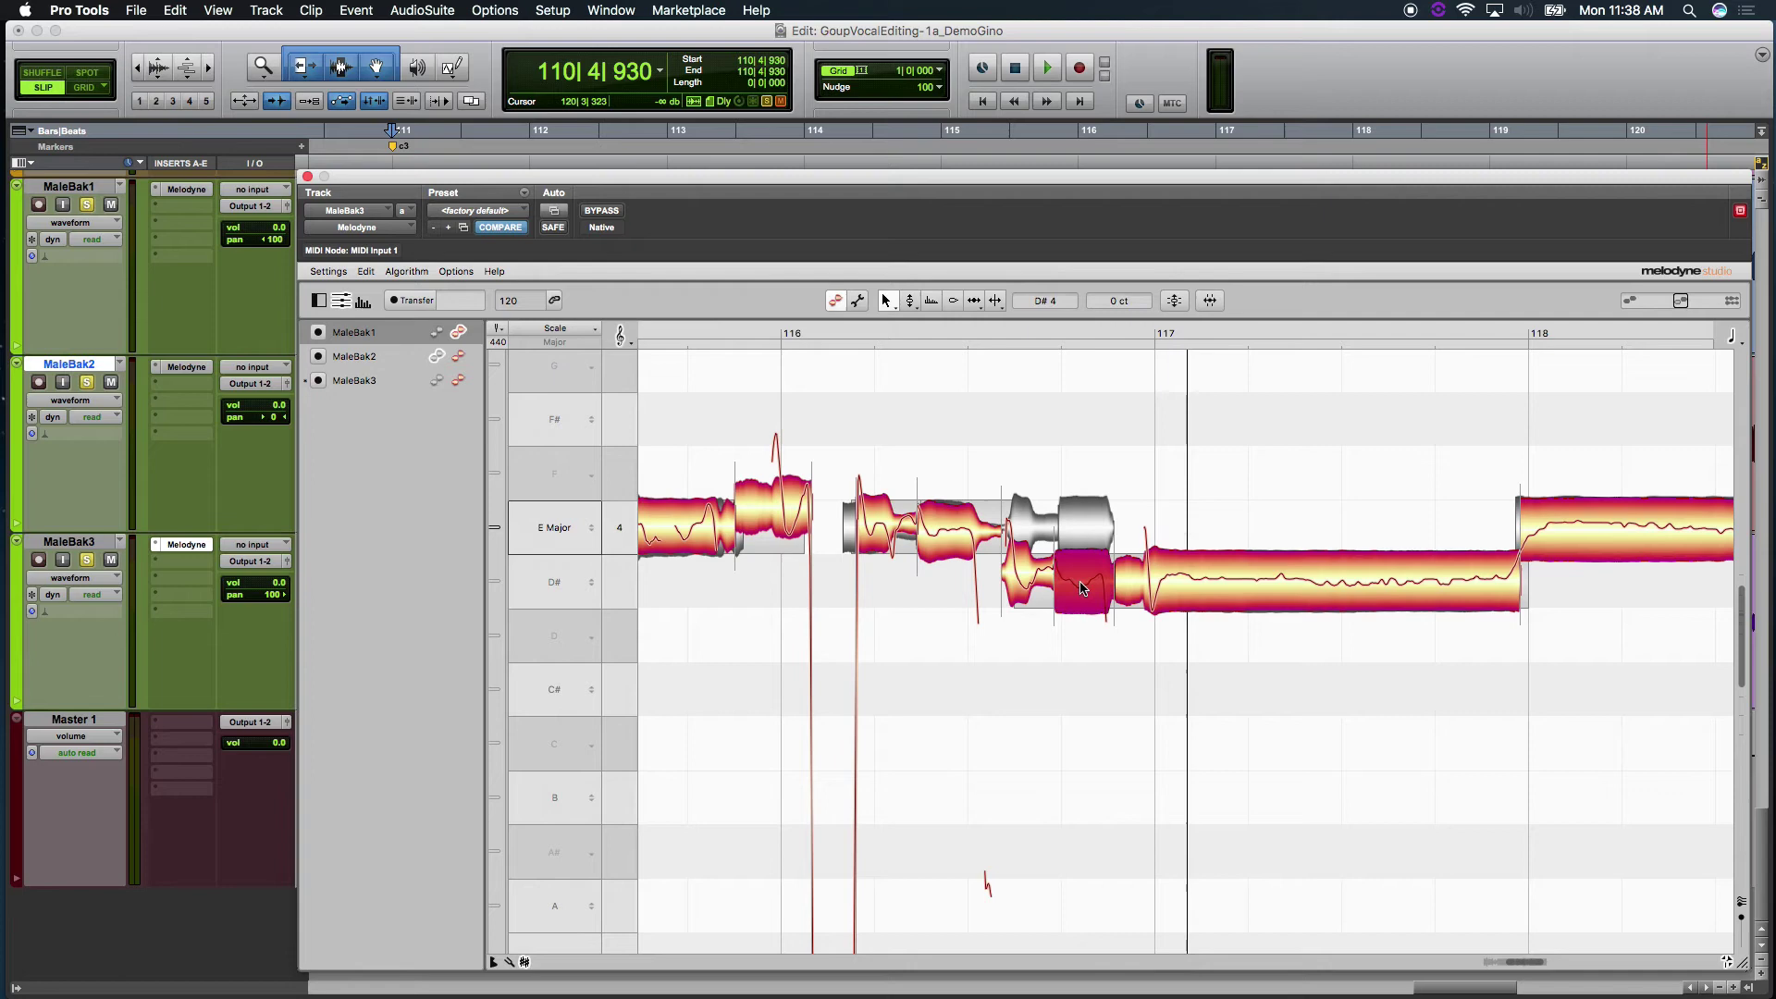
left_click(1072, 529)
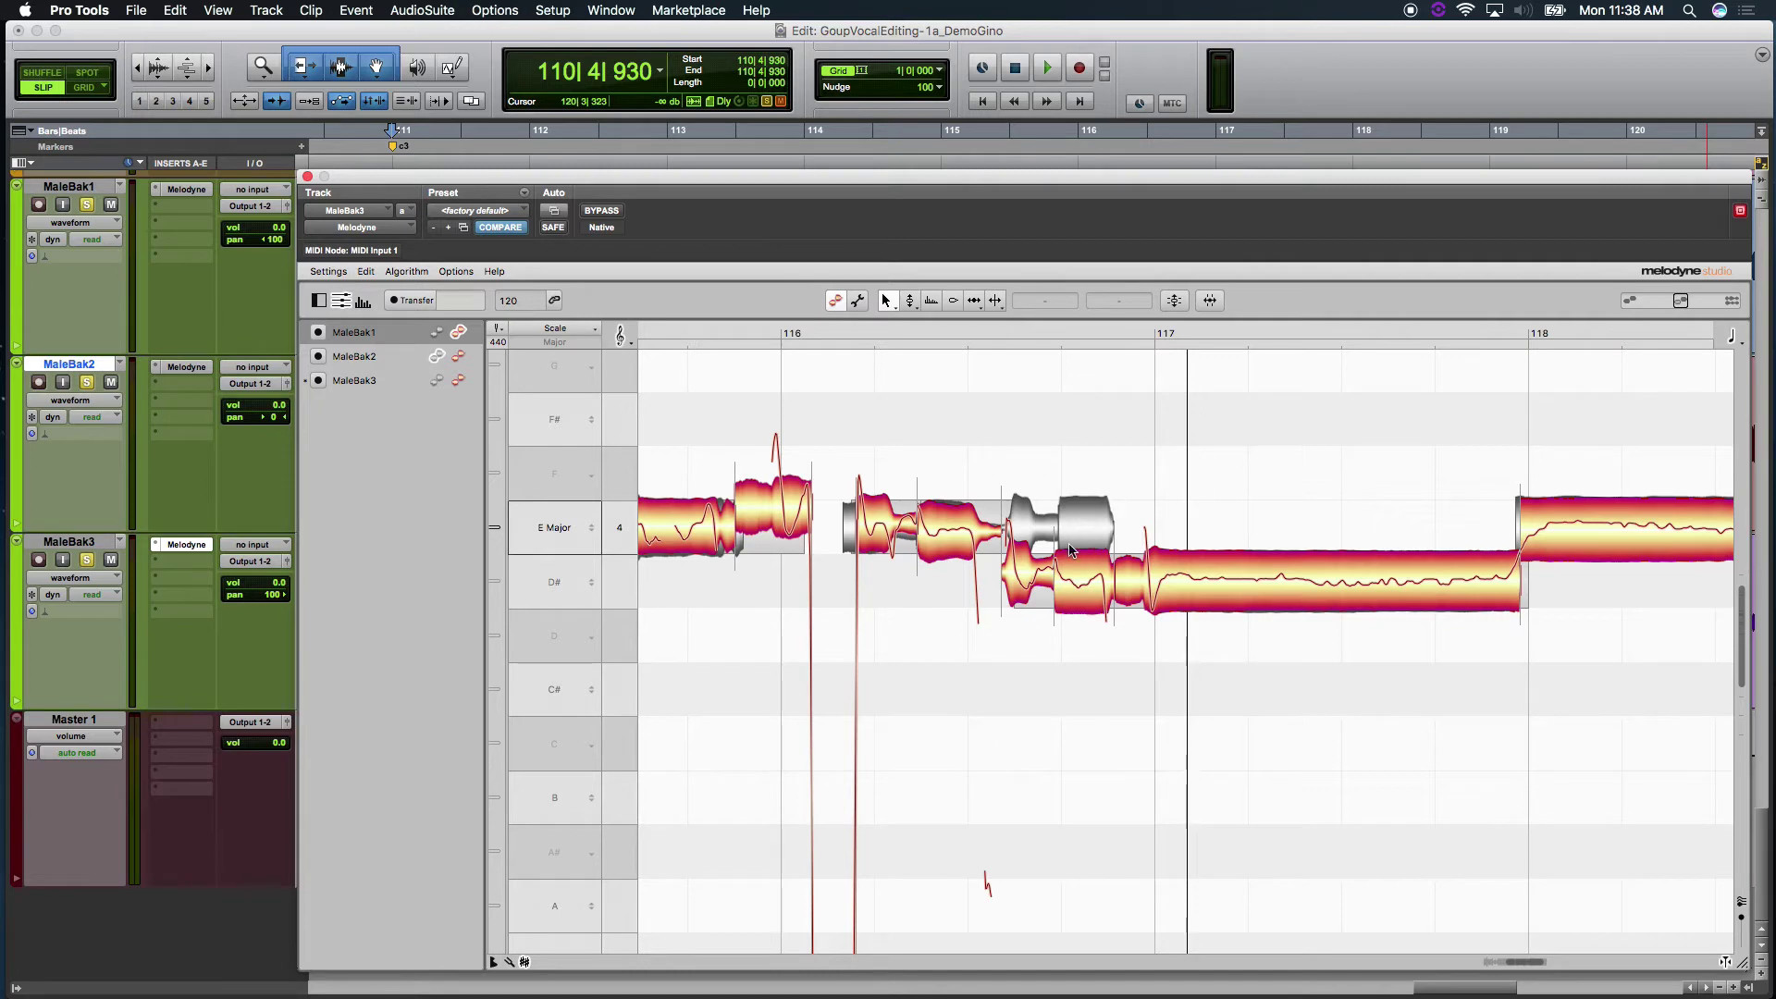
left_click(1082, 583)
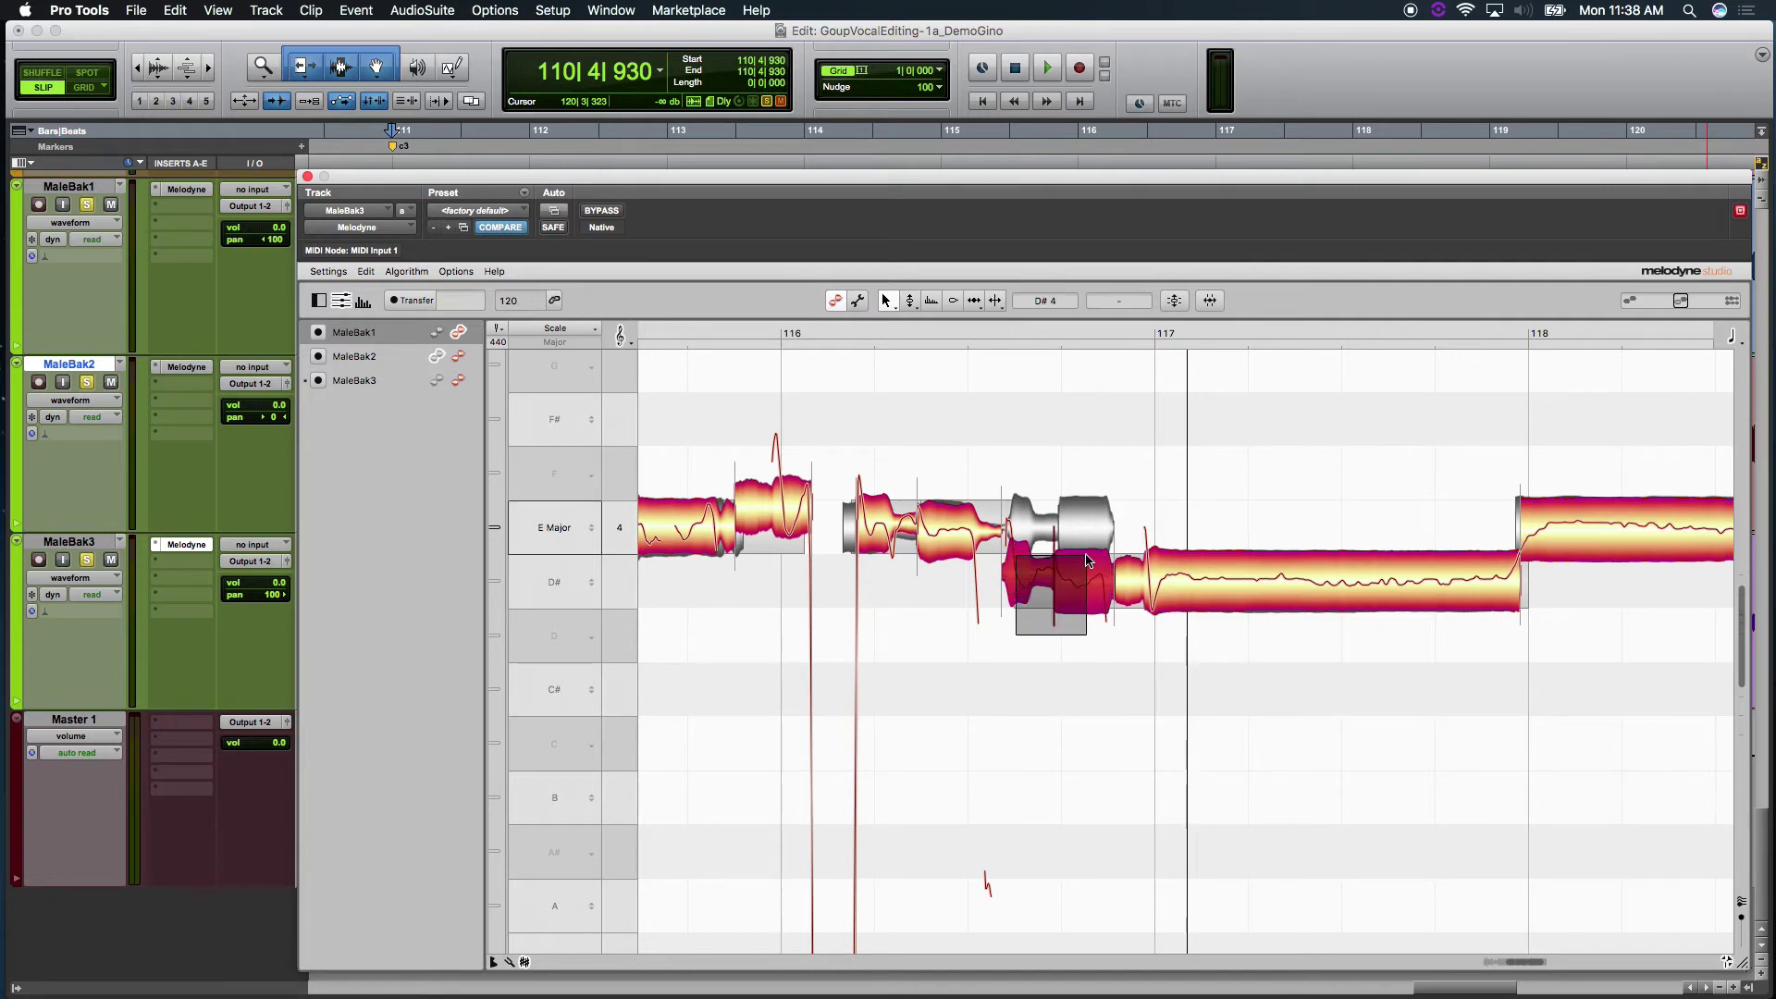
Raise the D#4 note to E4 and replay the passage from before bar 116.
right_click(1138, 554)
left_click(1156, 435)
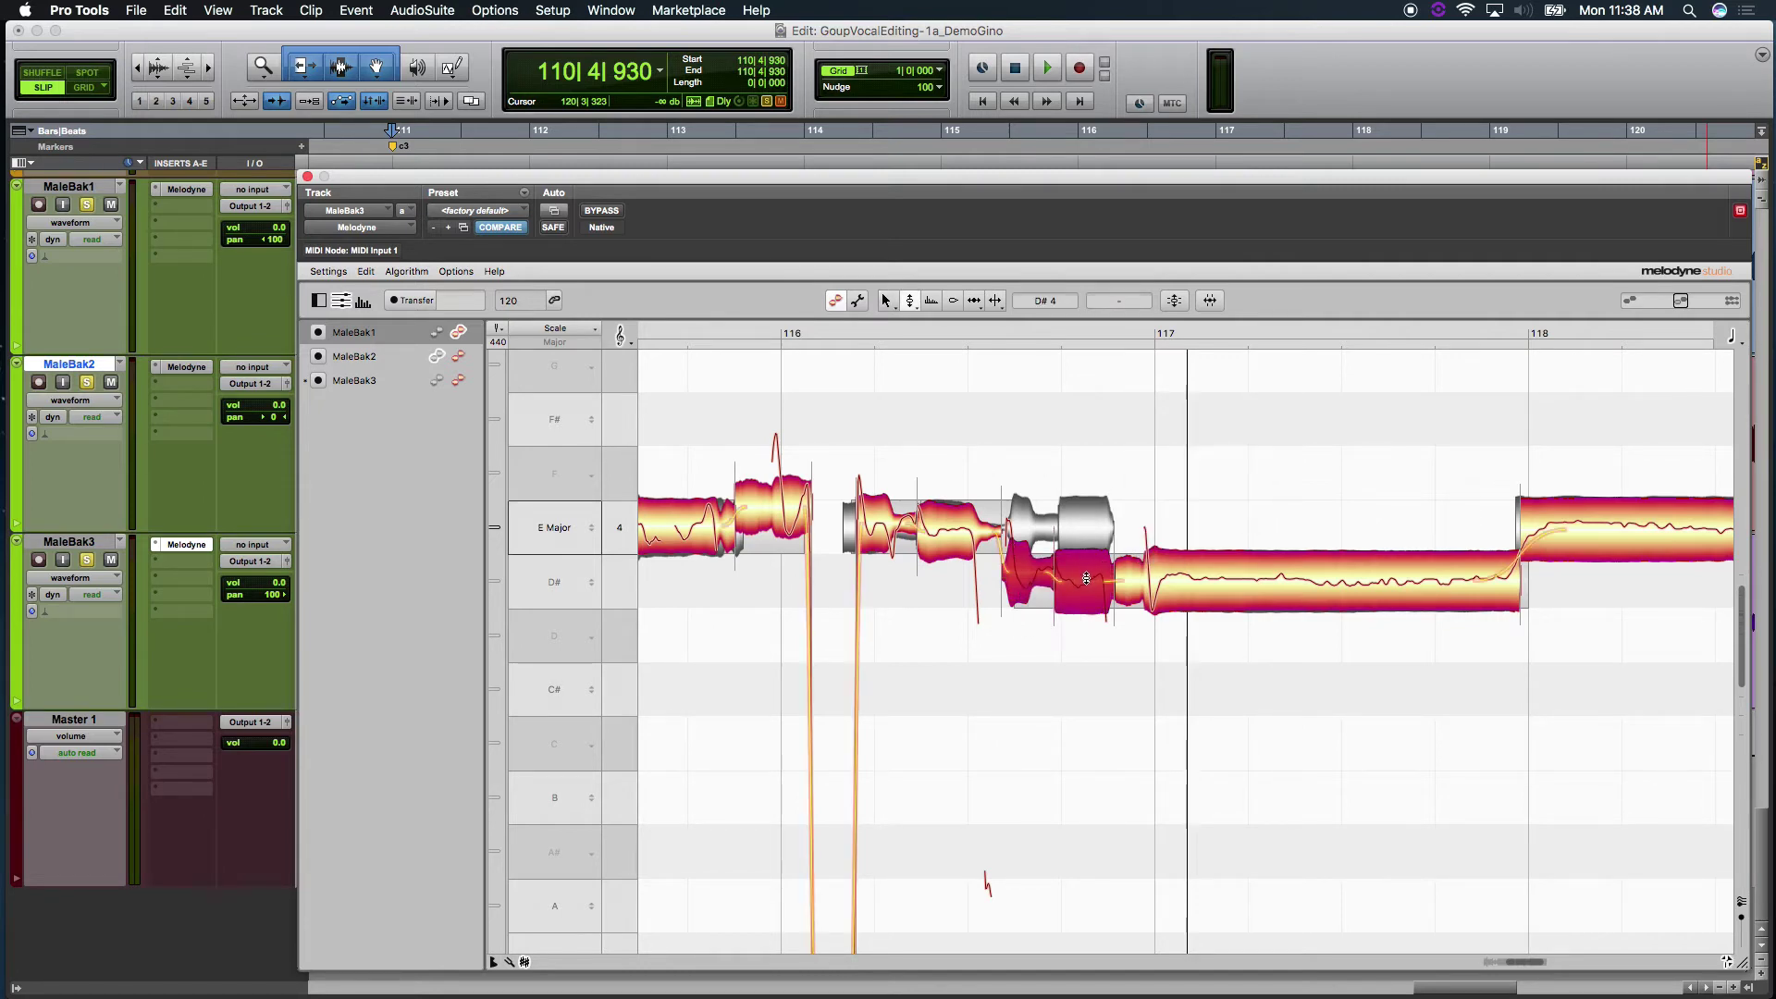
left_click_drag(1087, 578, 1086, 526)
left_click(1142, 465)
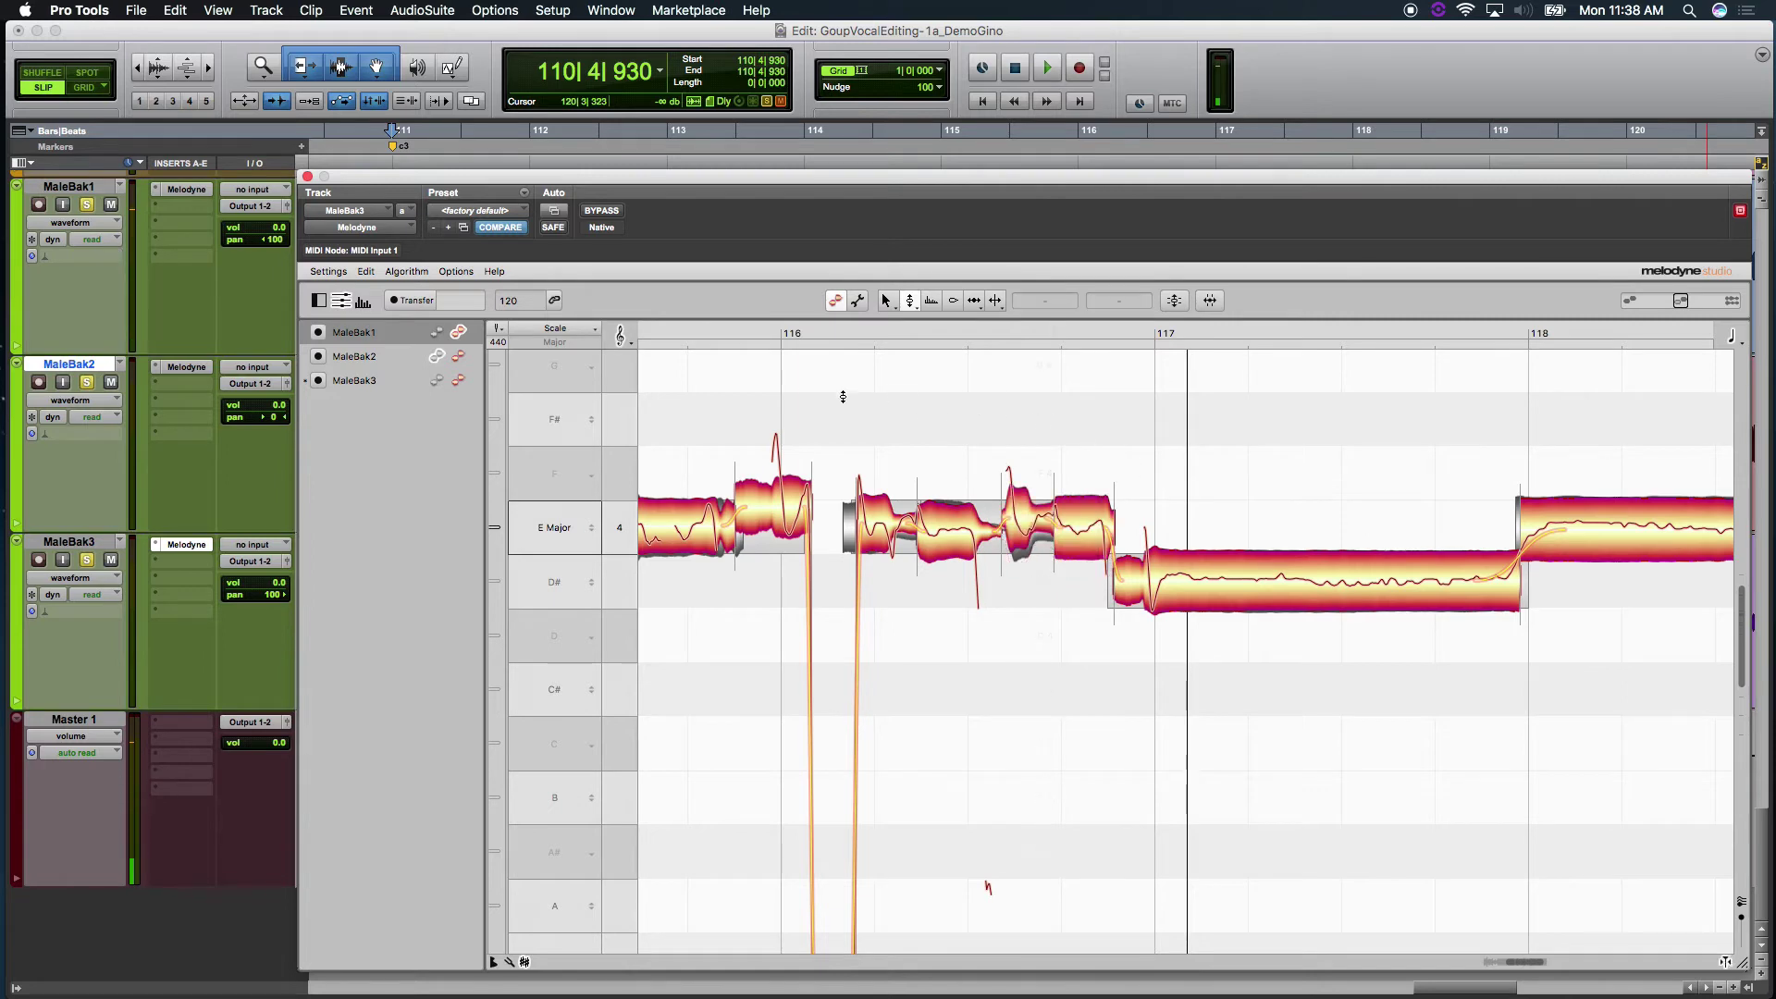
left_click(712, 325)
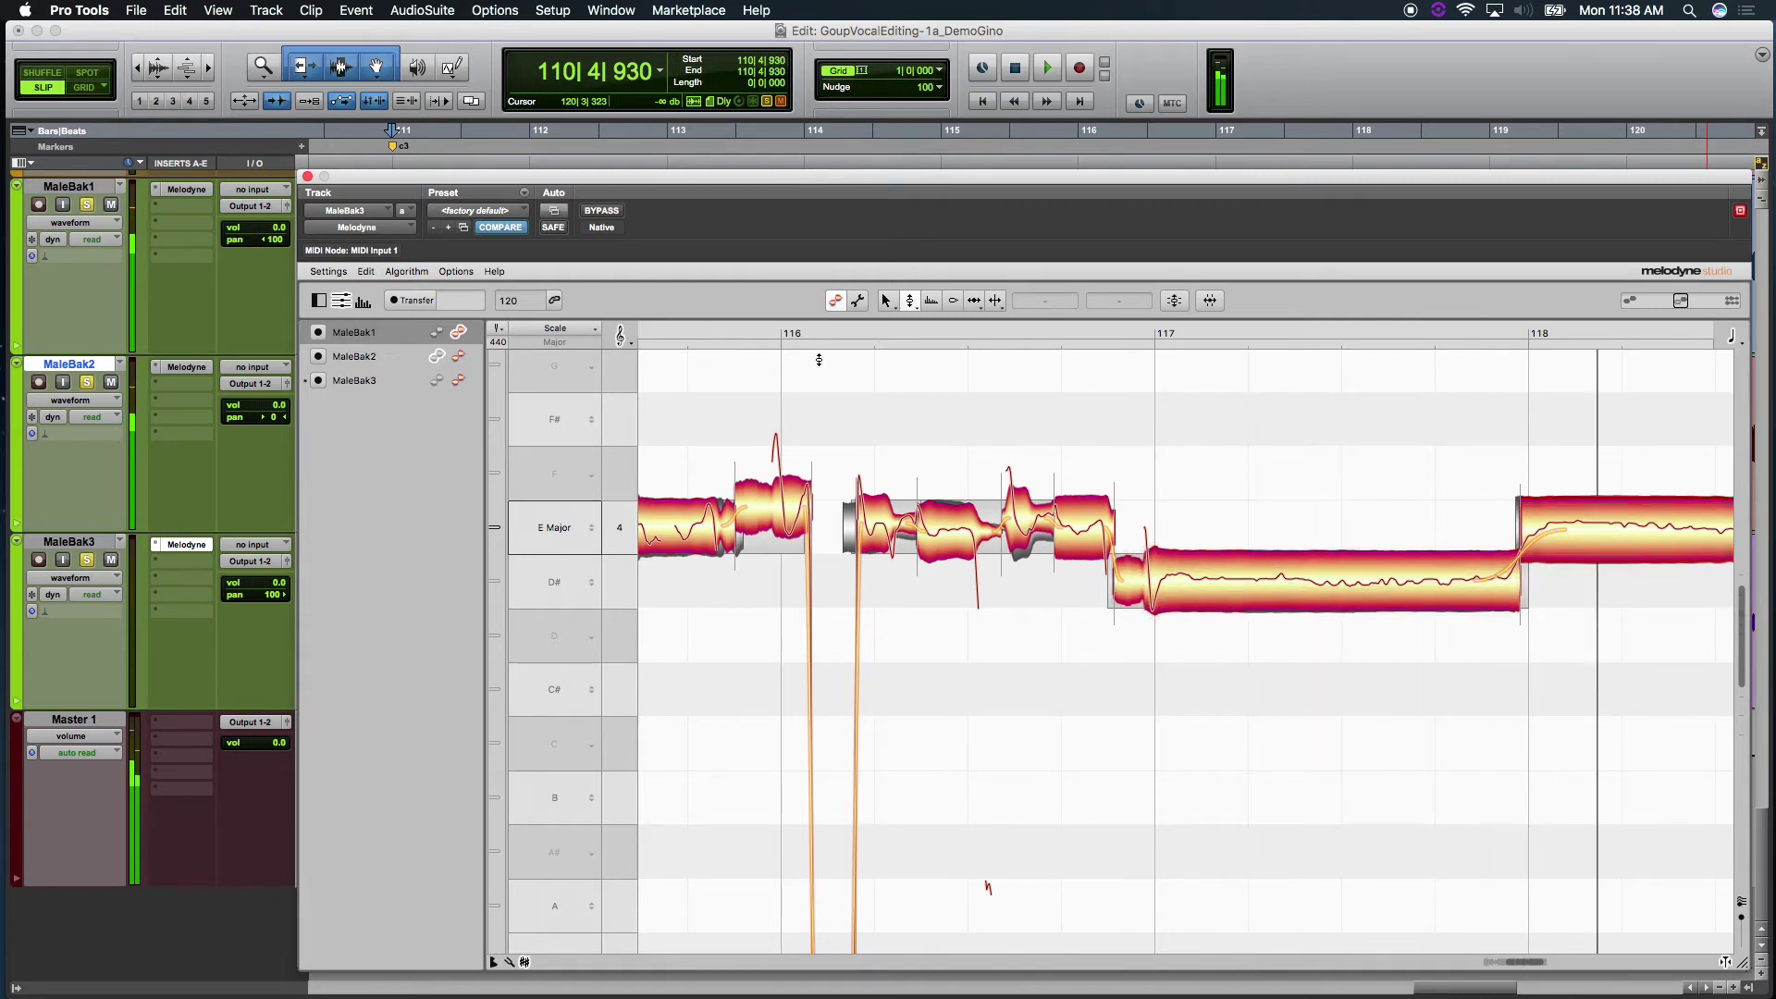
left_click(1027, 507)
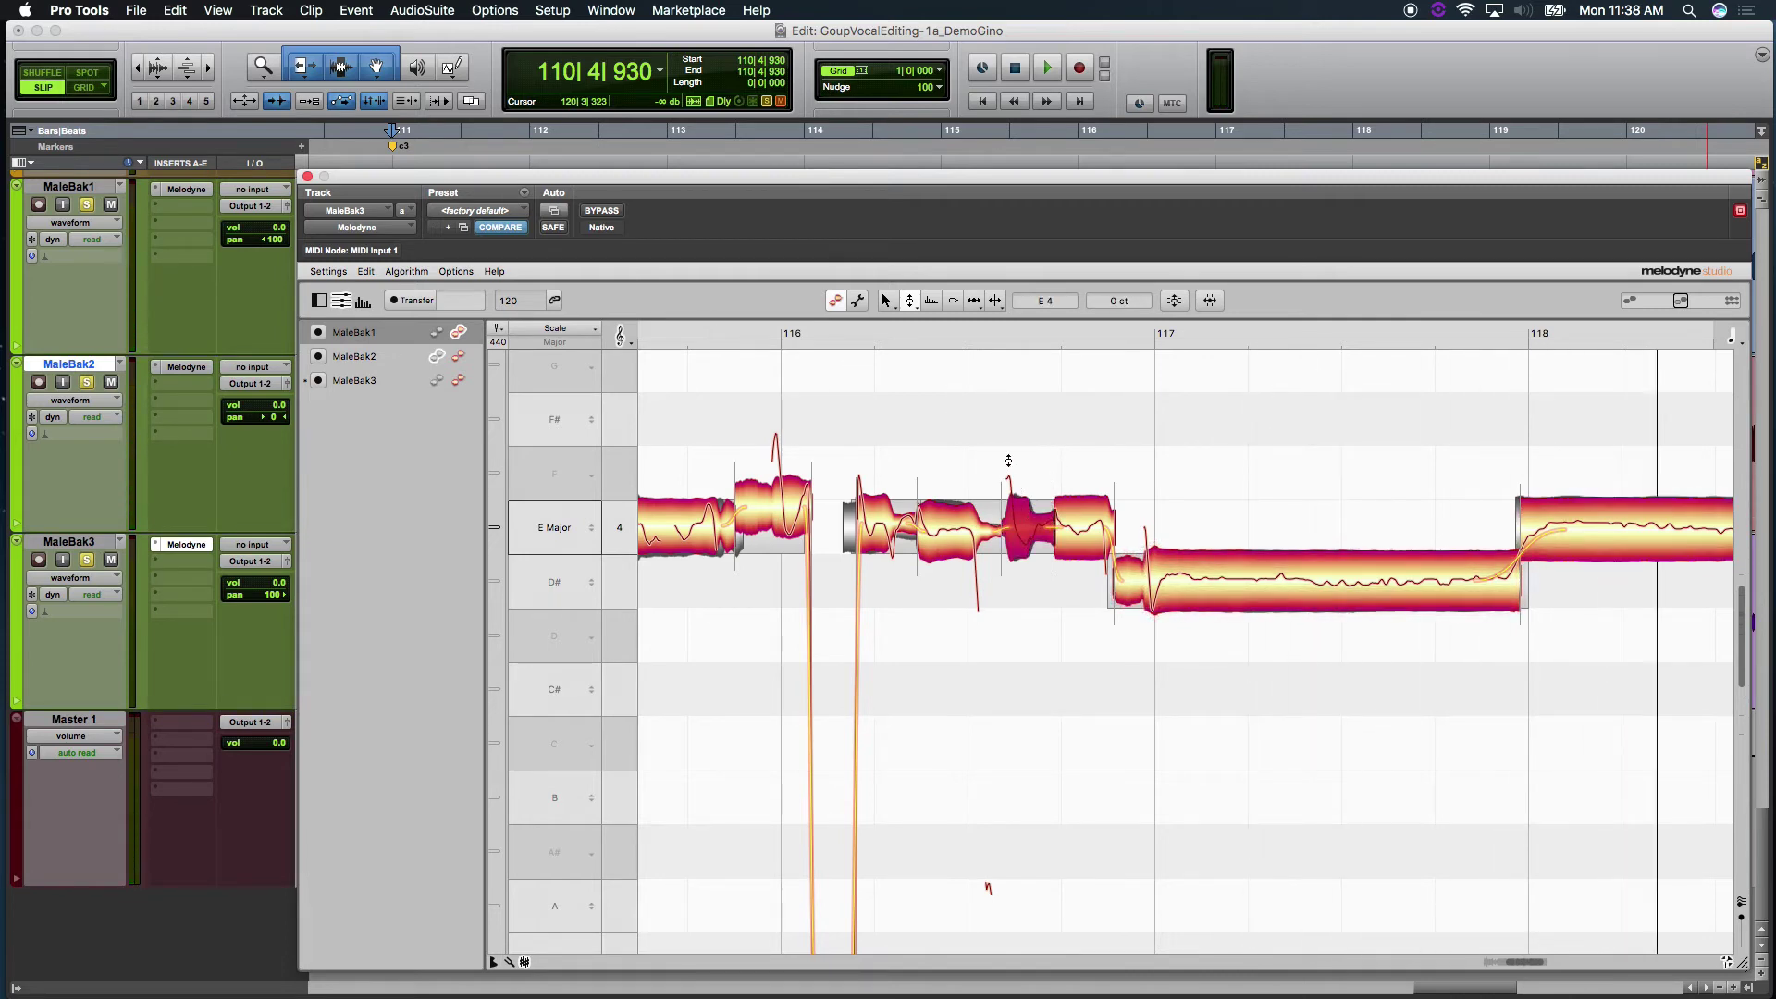
double_click(723, 333)
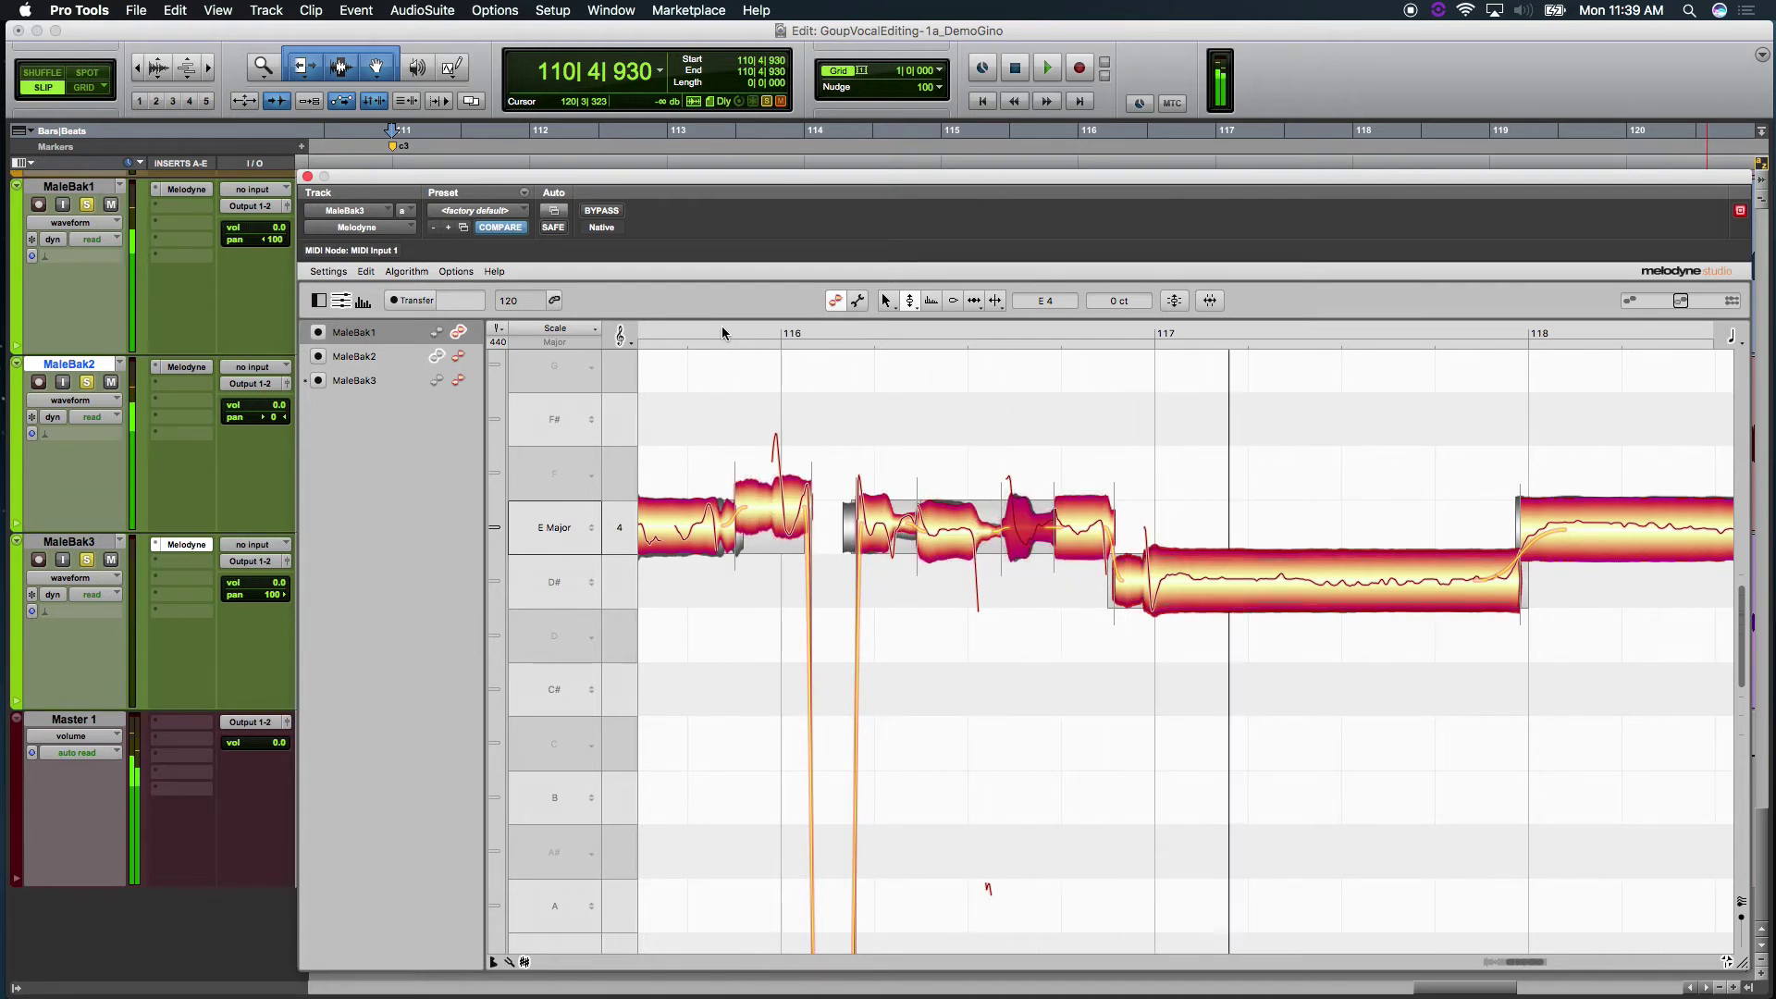
Zoom out to show bars 115–121.
right_click(920, 404)
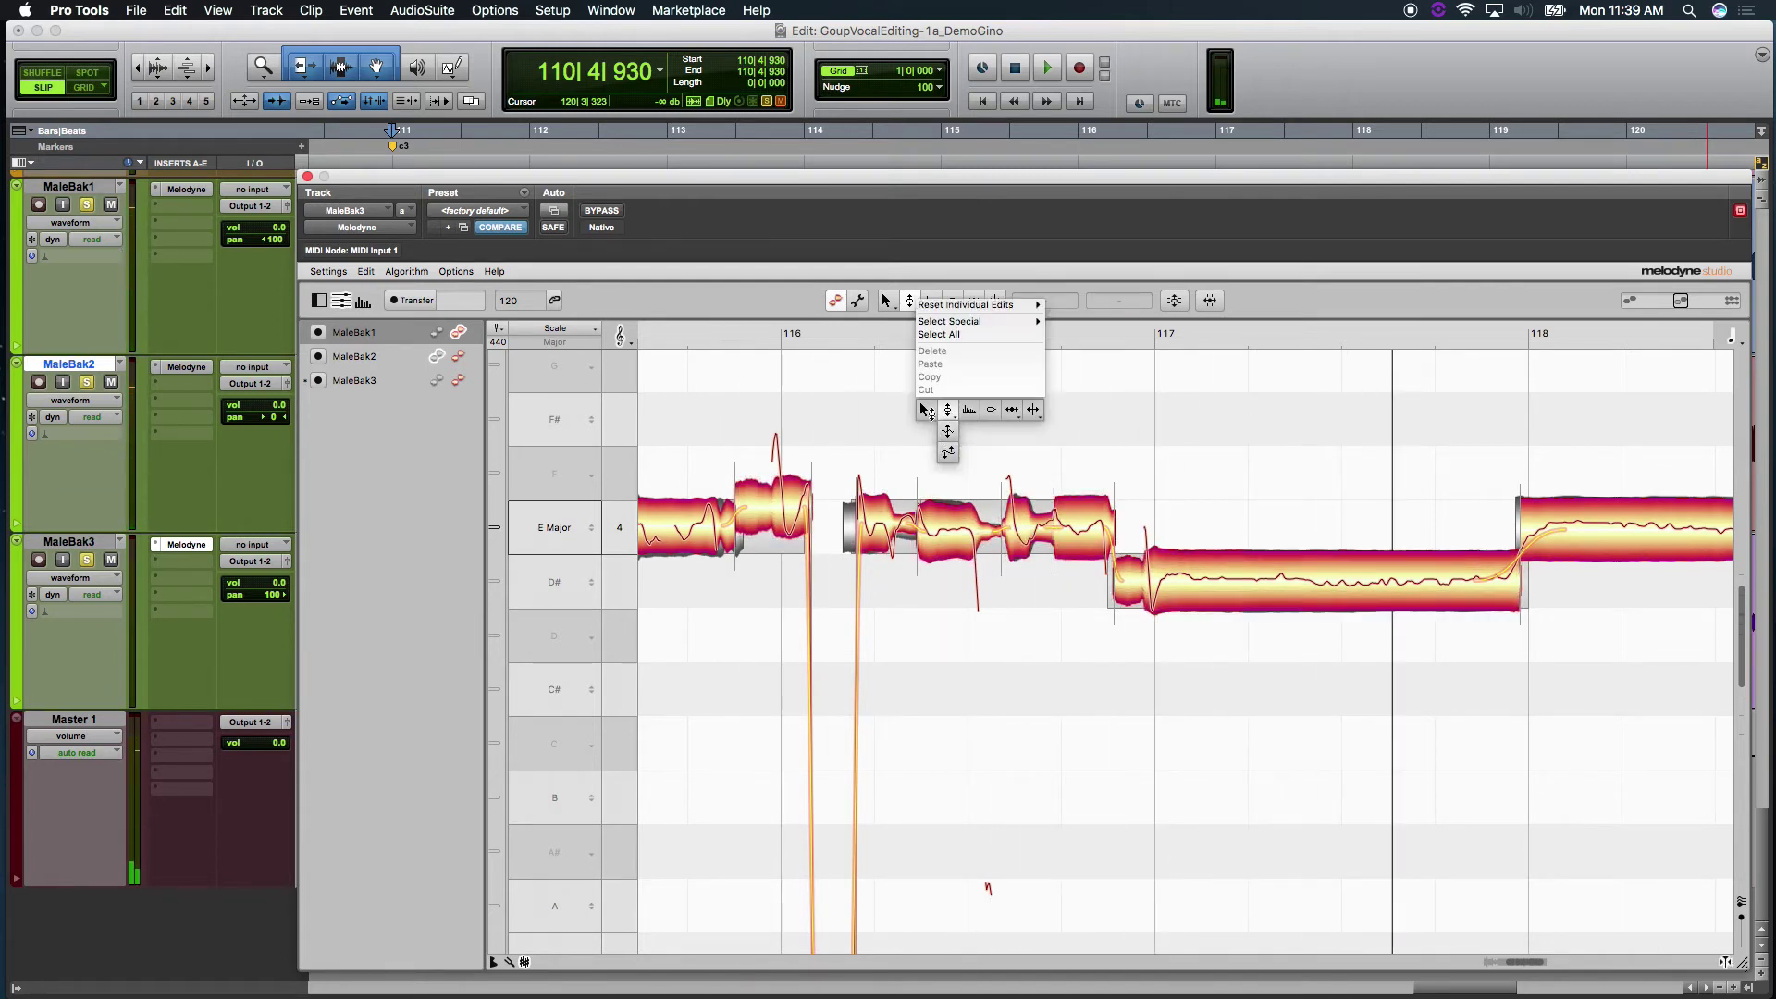
left_click(927, 451)
left_click_drag(971, 444, 1163, 615)
right_click(943, 602)
Scrub through the audio just before bar 116.
left_click(940, 566)
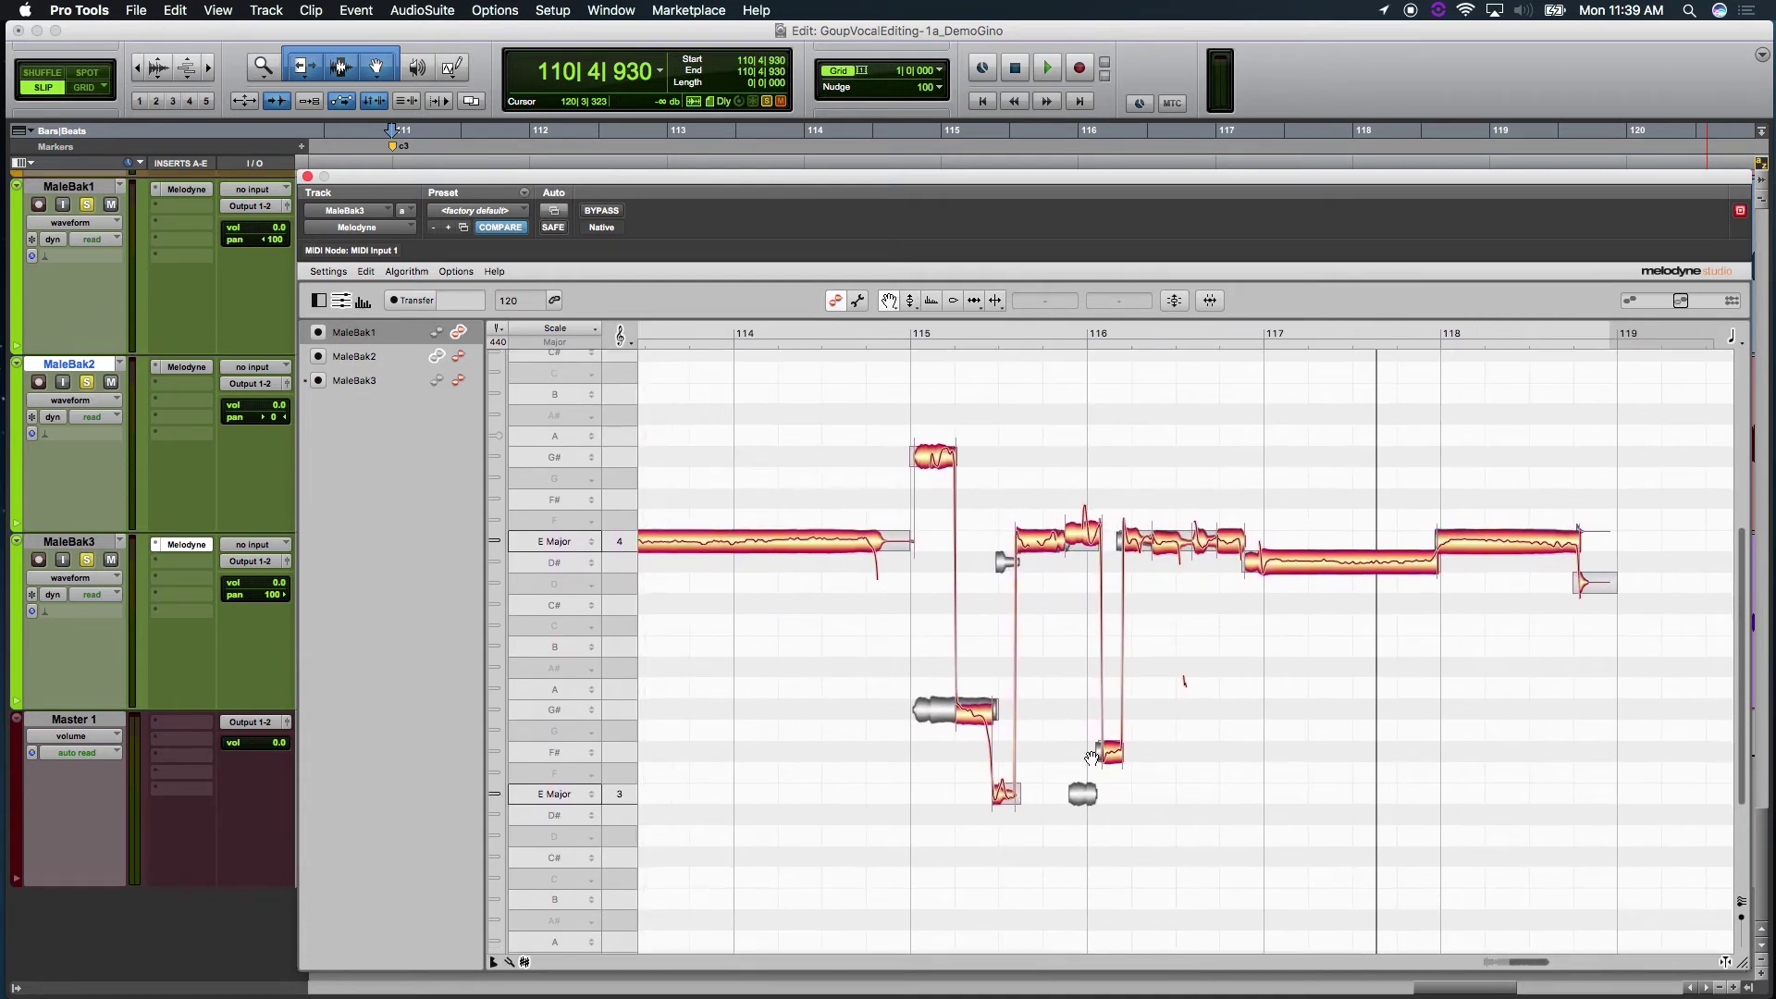
right_click(1126, 767)
left_click(1147, 757)
left_click(1059, 334)
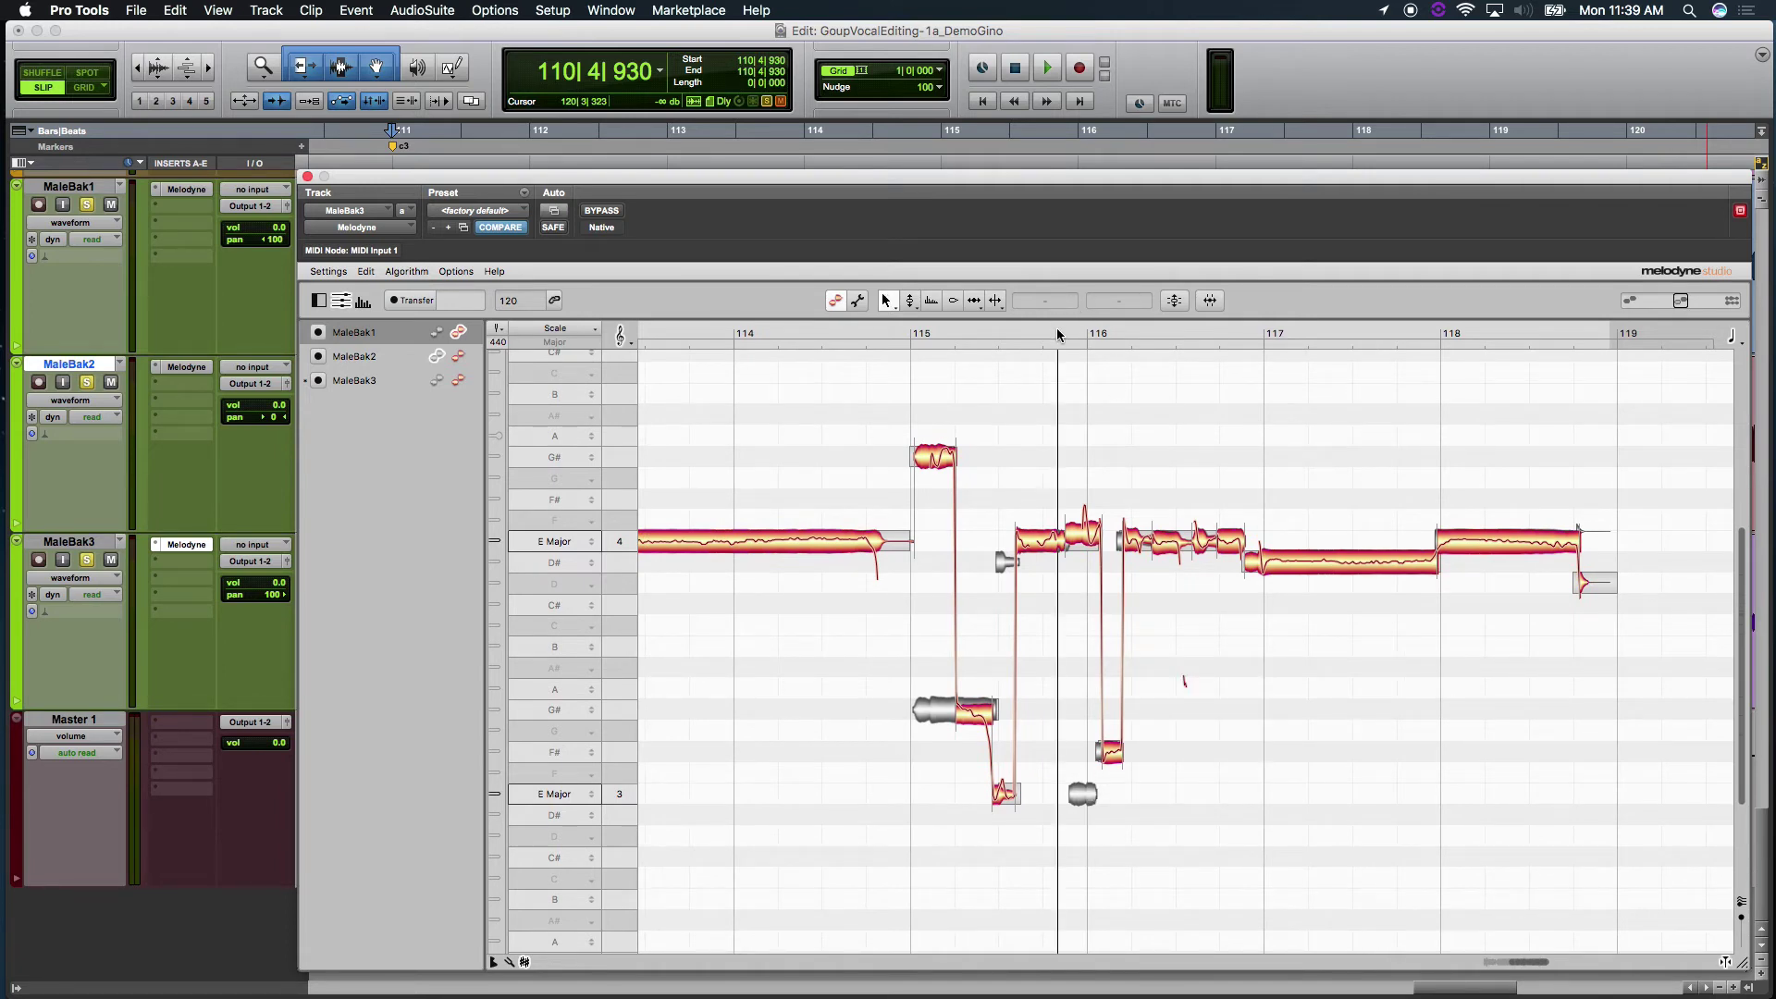
left_click_drag(1059, 334, 1087, 333)
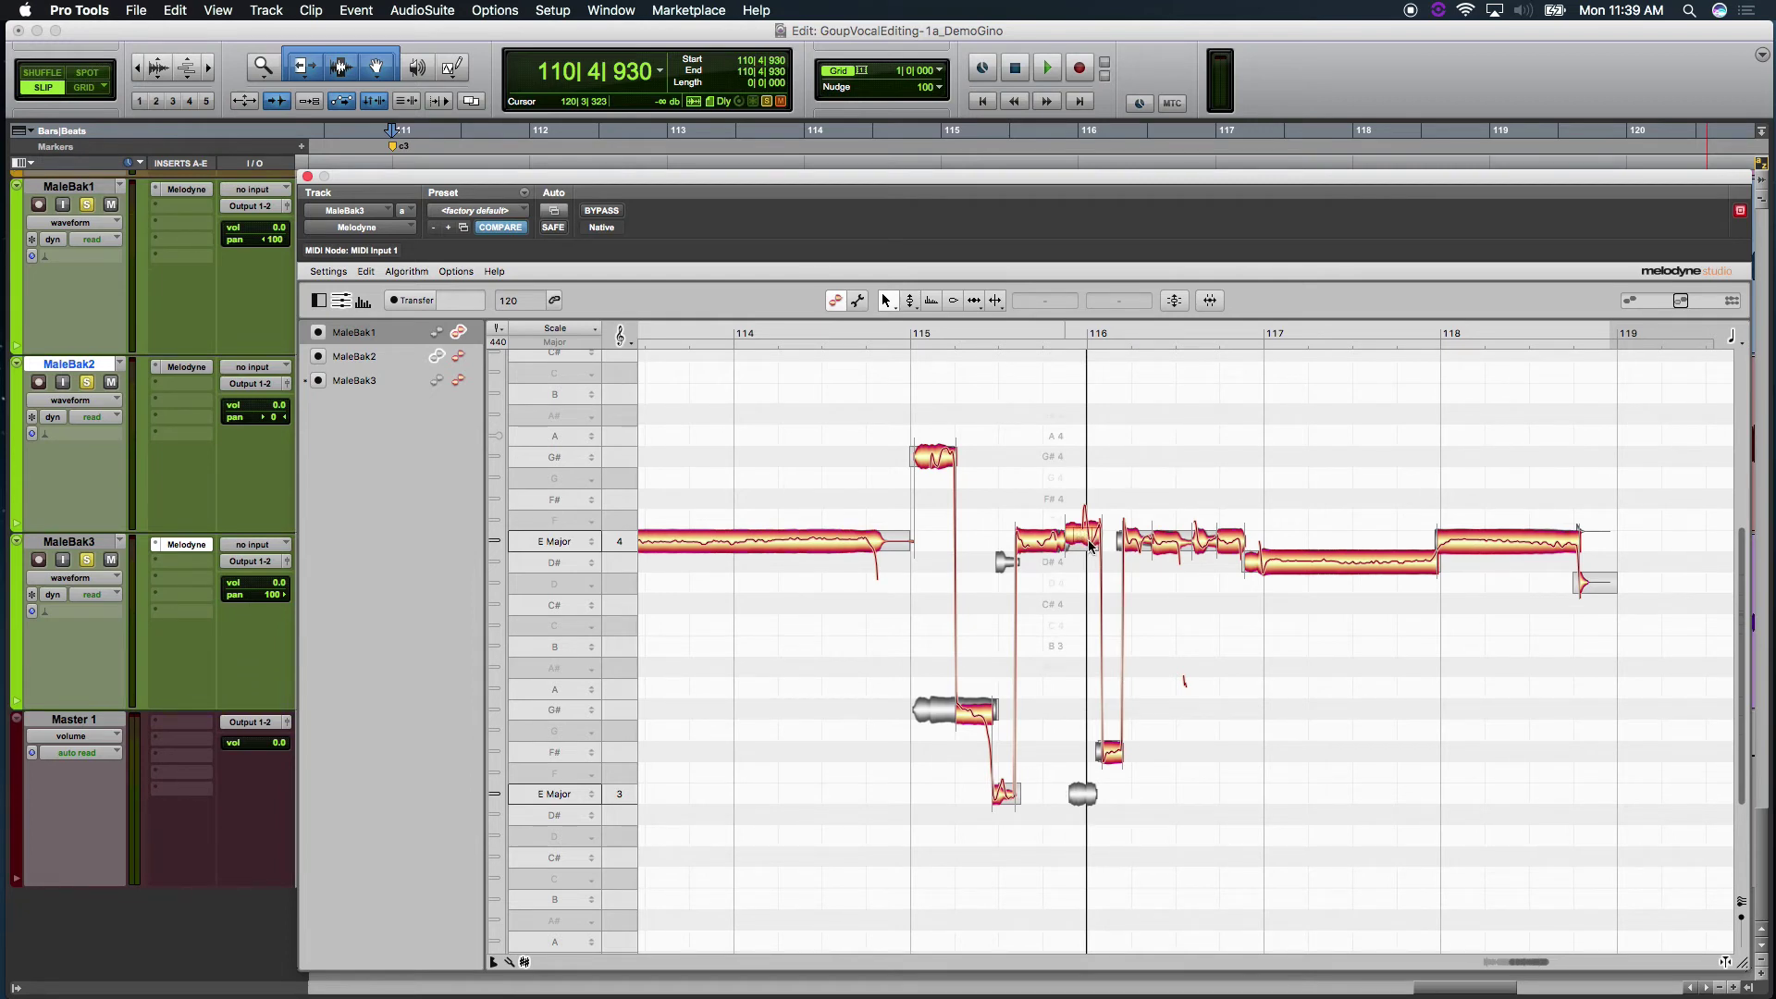
Zoom in around bar 116 and split the note just before it.
right_click(1106, 585)
left_click(1112, 581)
left_click_drag(1112, 581, 1365, 673)
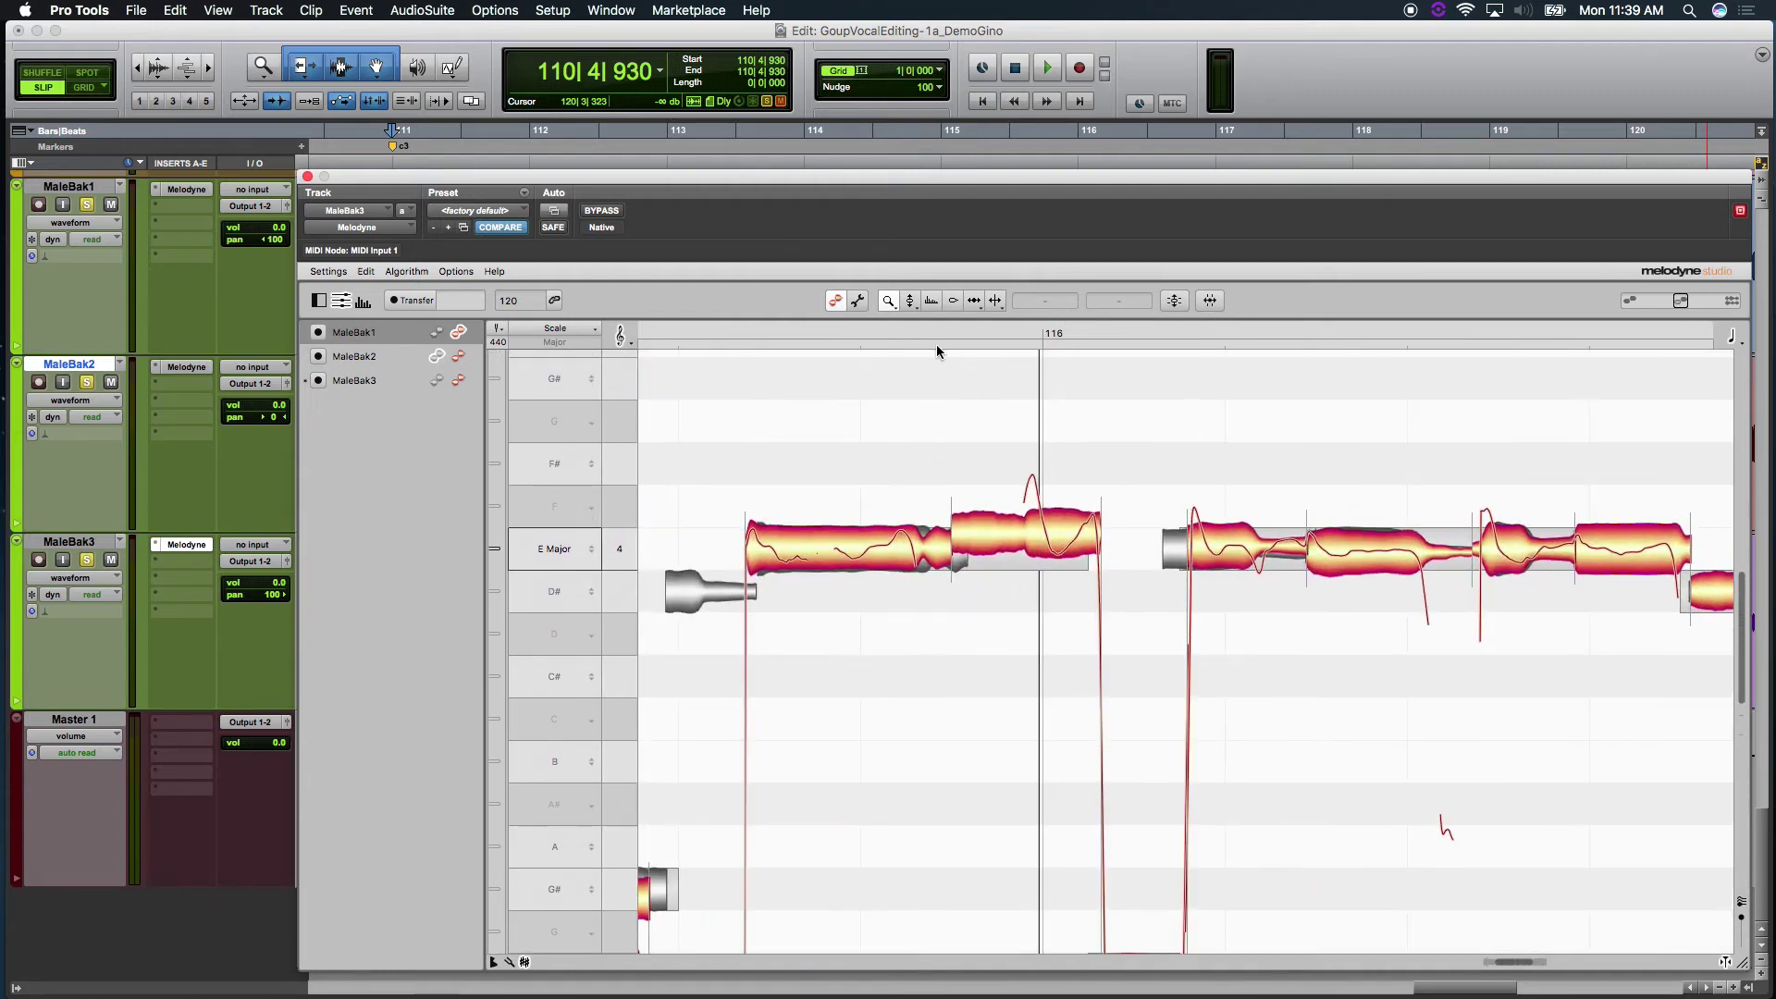
left_click_drag(935, 338, 1015, 338)
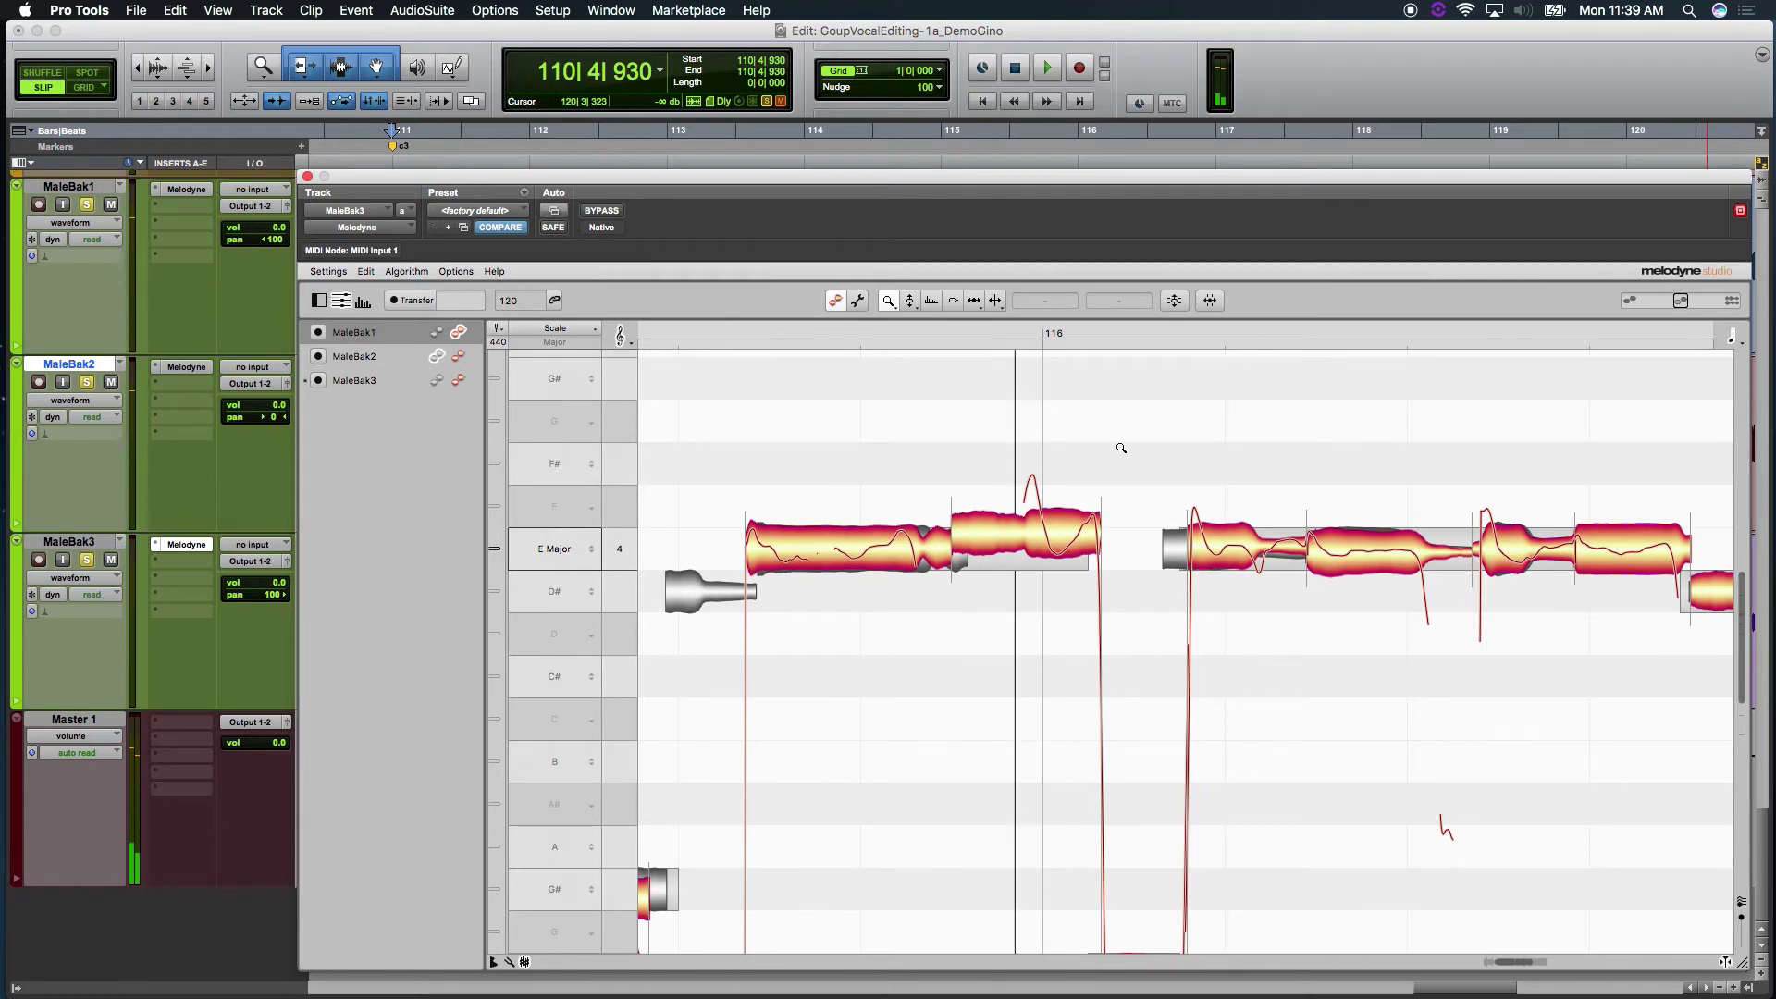
right_click(1110, 444)
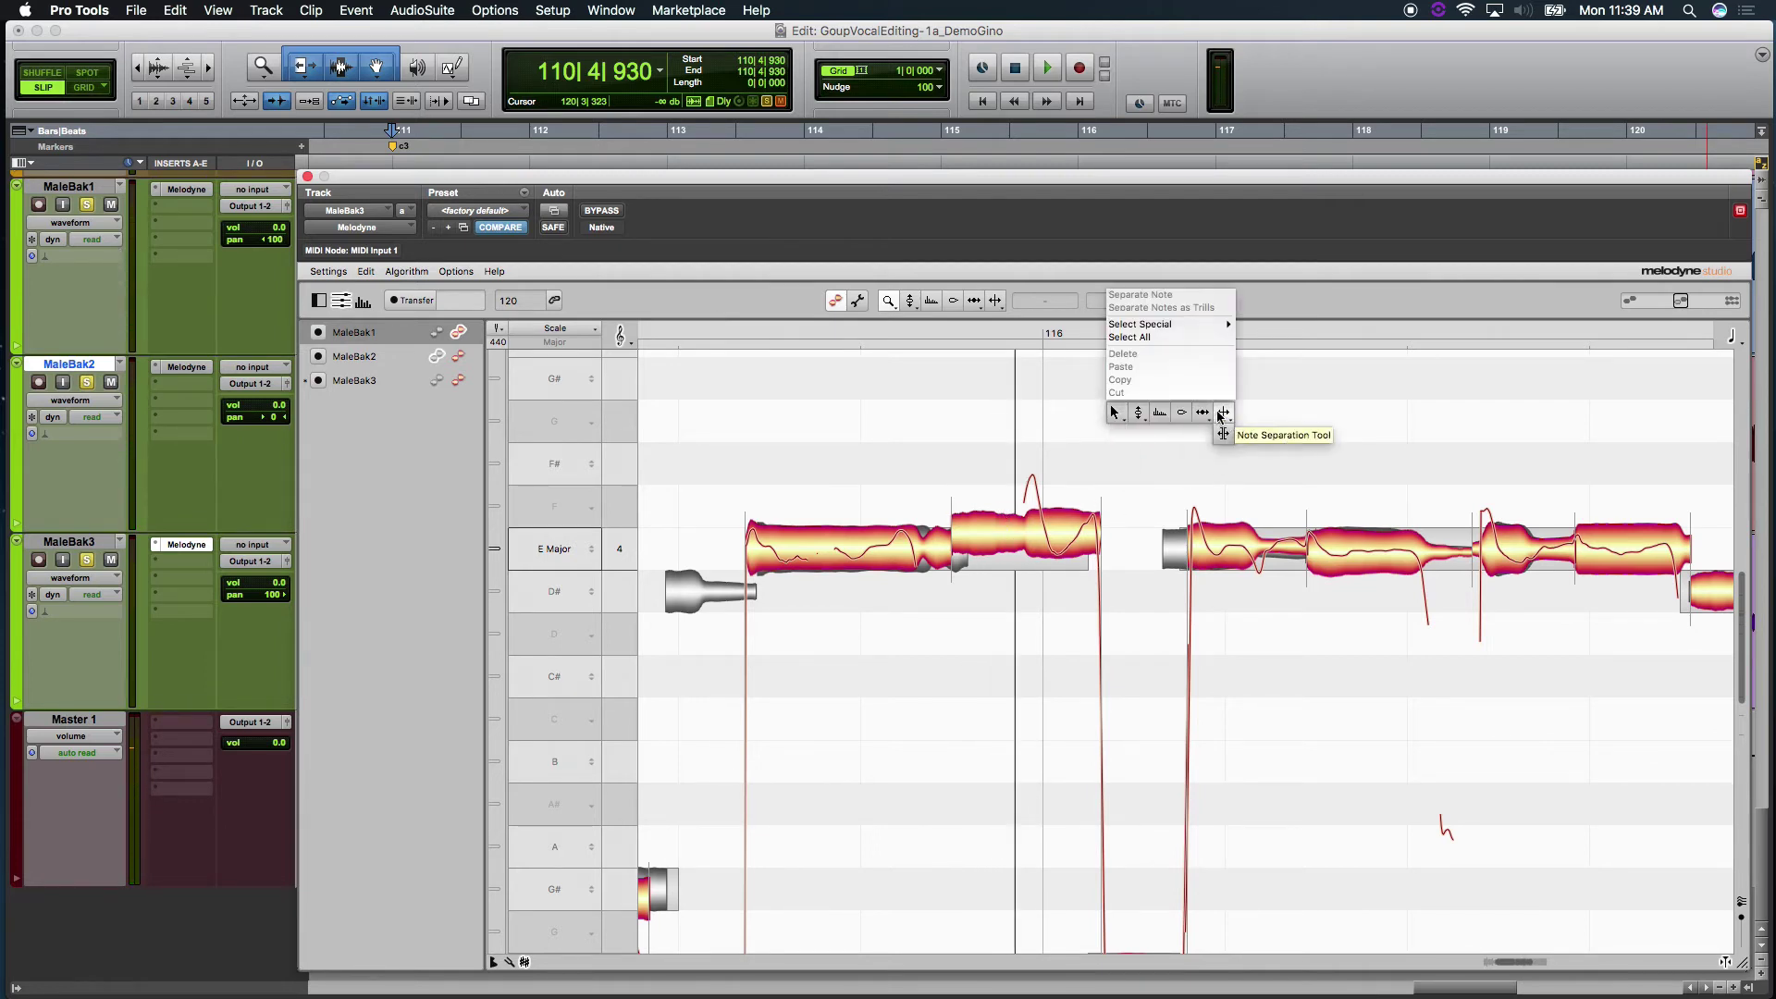
left_click(1220, 435)
double_click(1022, 529)
Lower the split-off note by 4.80 dB and play the passage back.
right_click(1146, 486)
left_click(1105, 486)
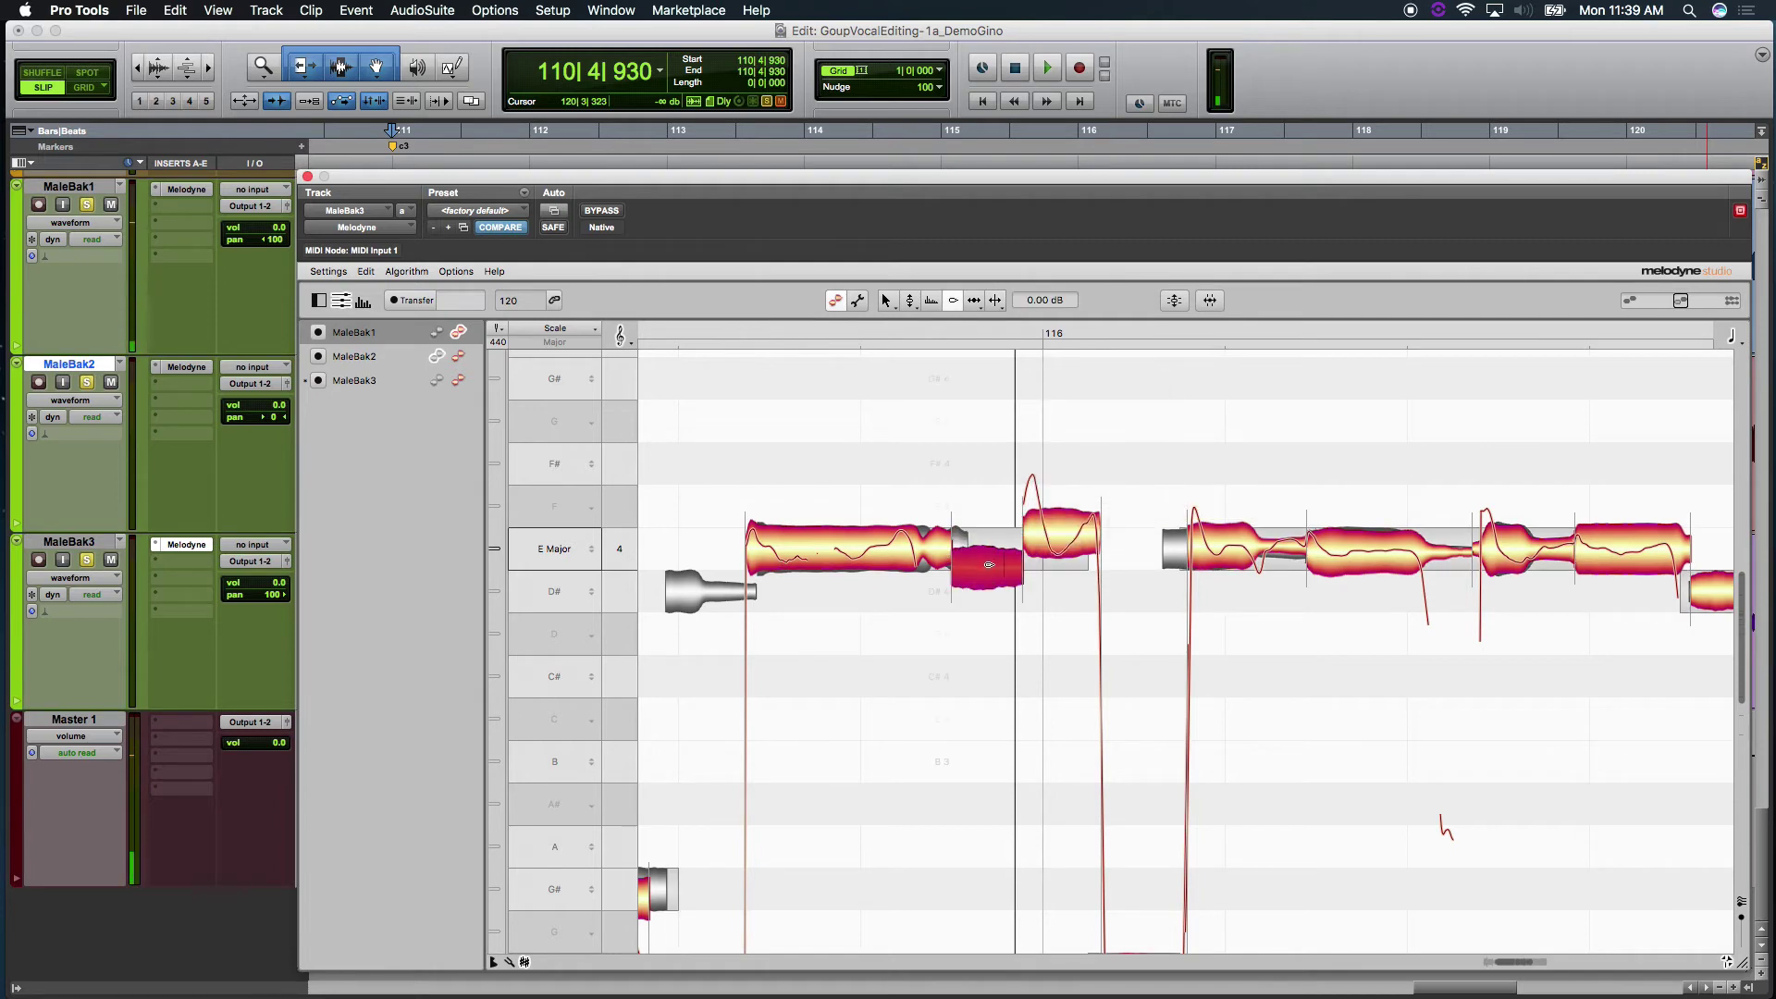
left_click_drag(988, 562, 988, 605)
left_click(734, 331)
left_click(767, 396)
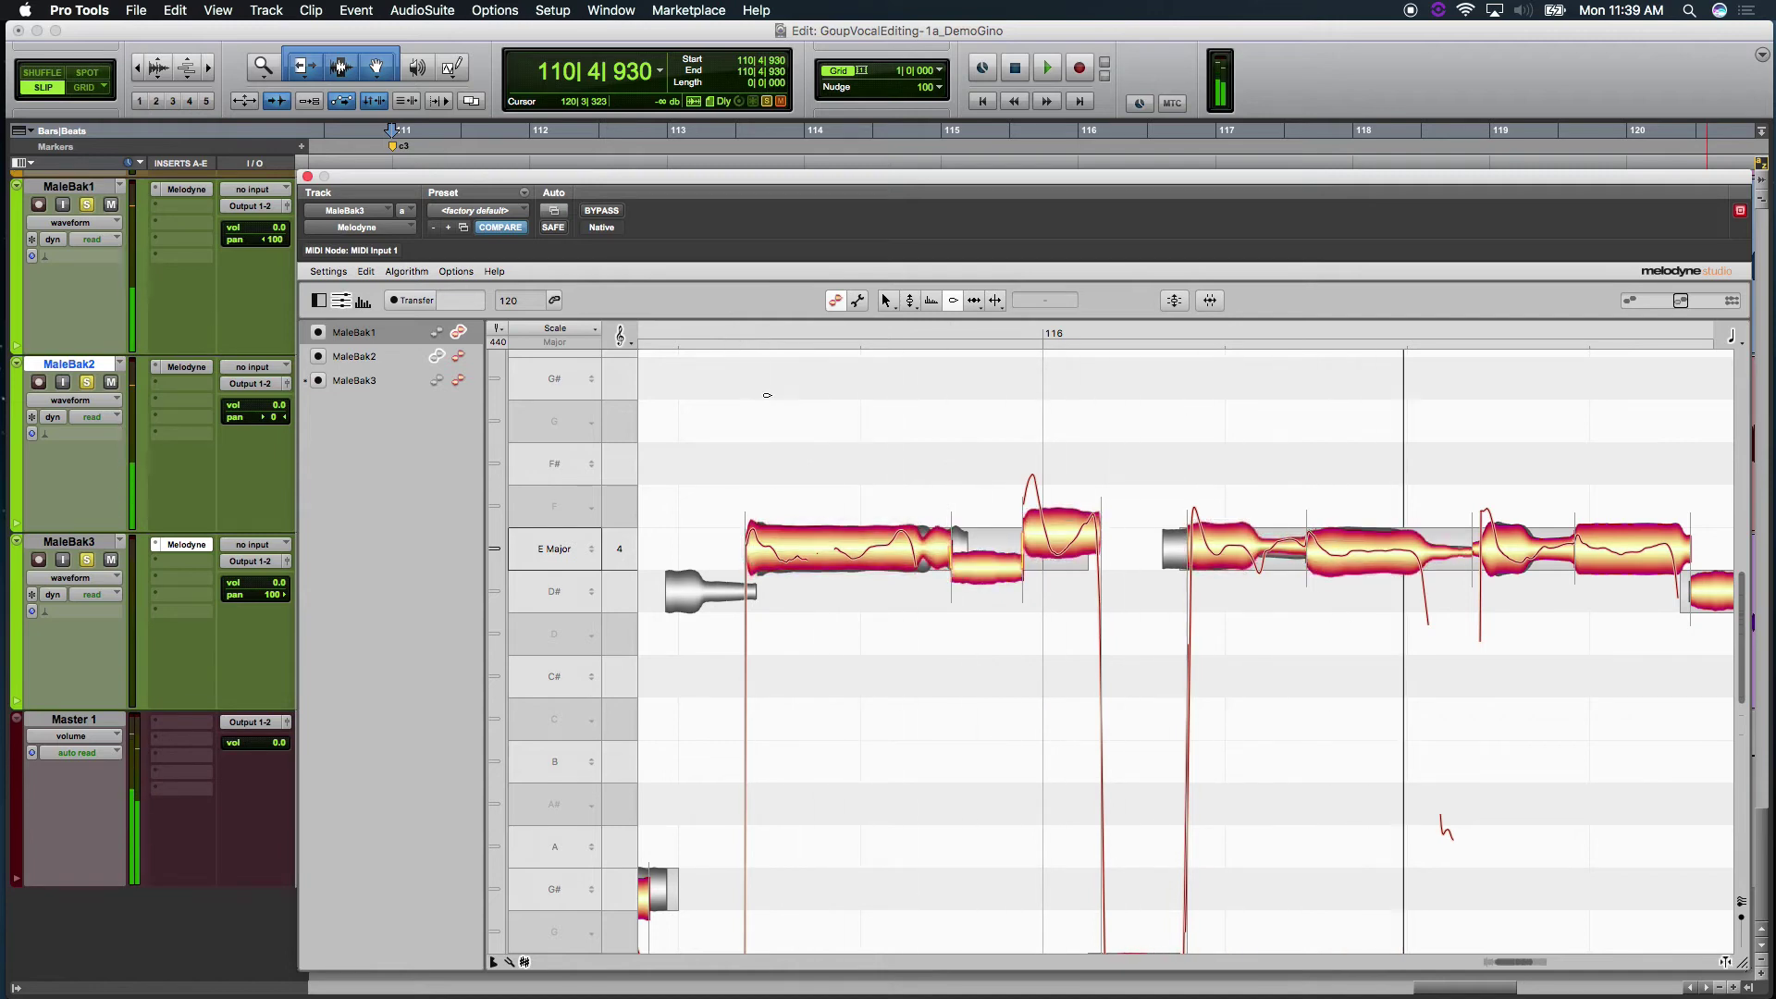
Zoom out to show bars 114–121 and shift the note view right and down.
right_click(824, 431)
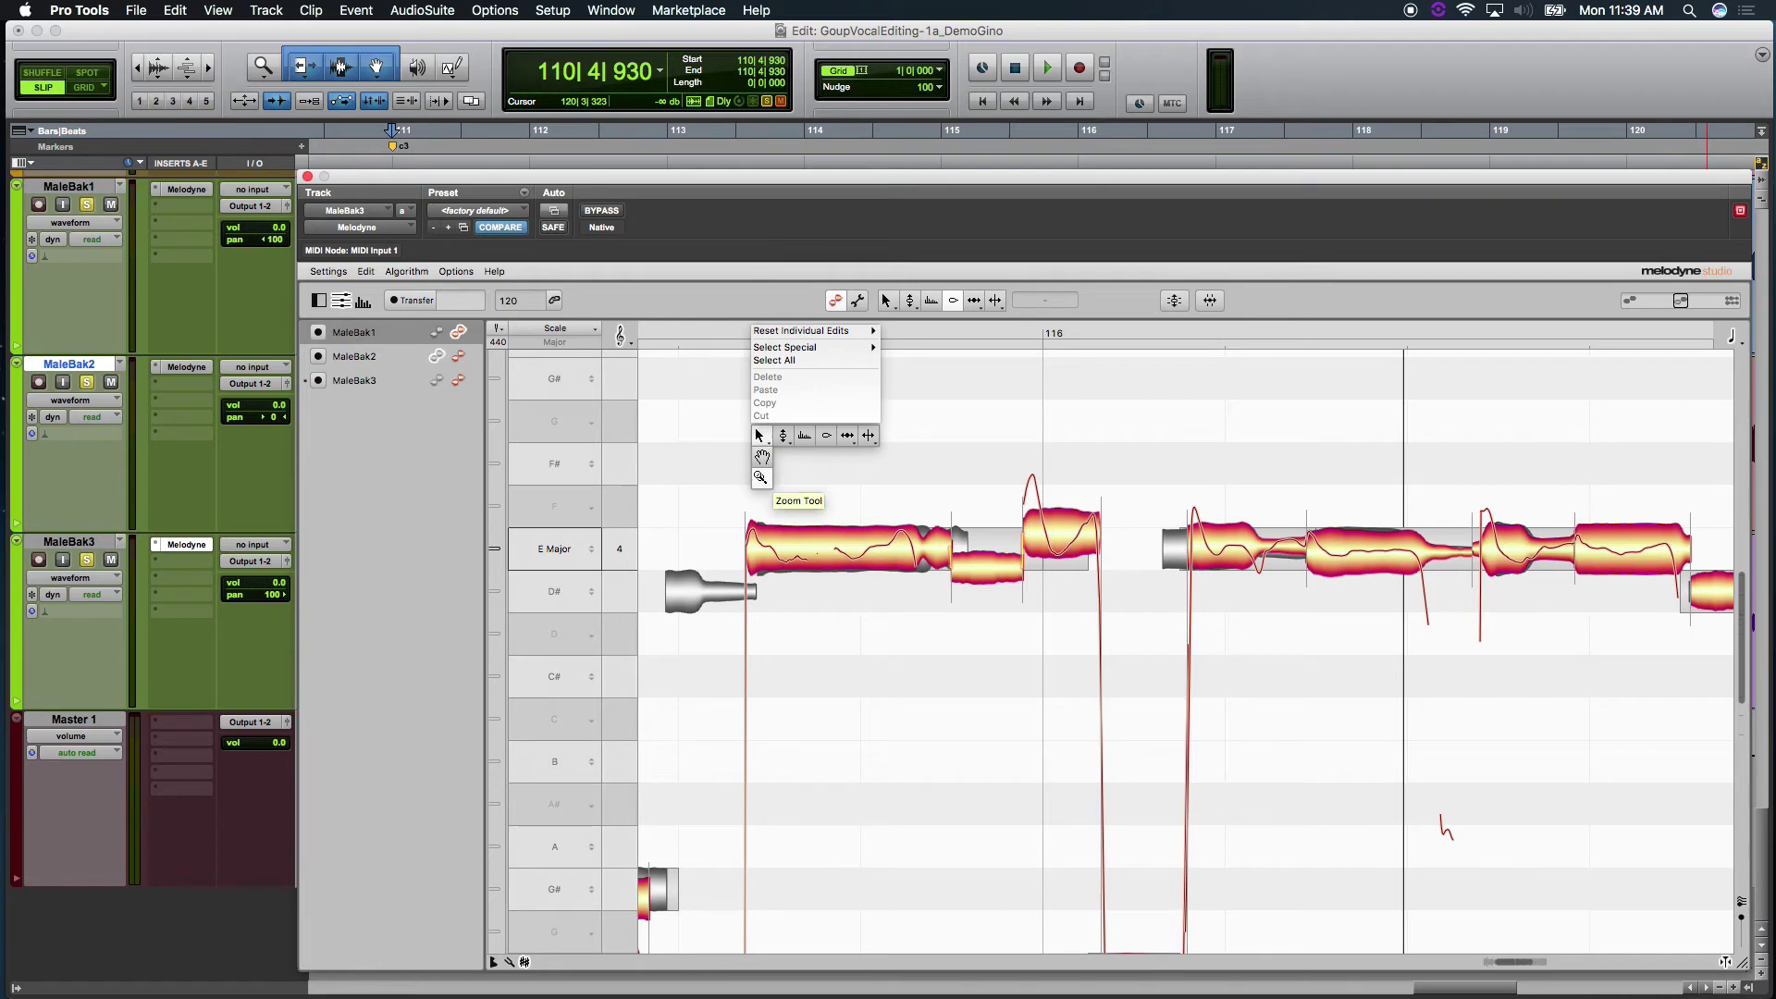
left_click(759, 431)
left_click_drag(836, 506, 804, 443)
right_click(910, 466)
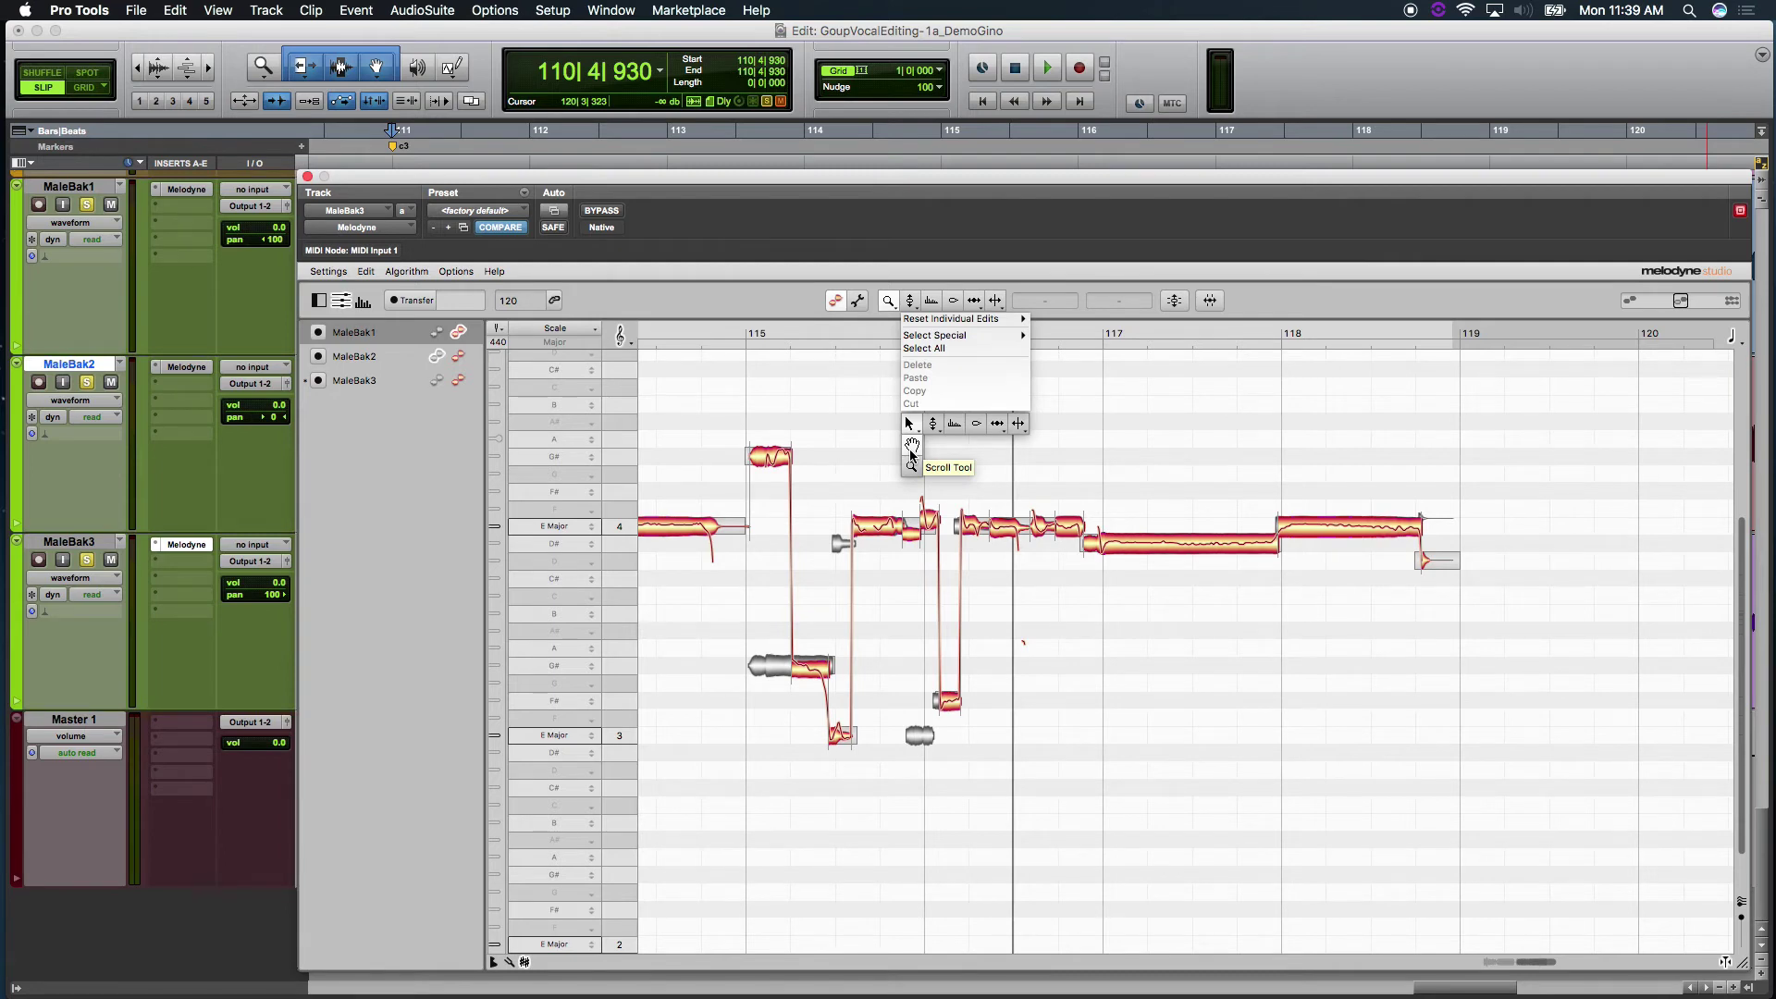
left_click(912, 466)
left_click_drag(912, 466, 916, 457)
right_click(916, 457)
left_click(916, 439)
left_click_drag(916, 330, 1240, 477)
right_click(1195, 518)
left_click(1196, 540)
right_click(1173, 581)
left_click(1177, 563)
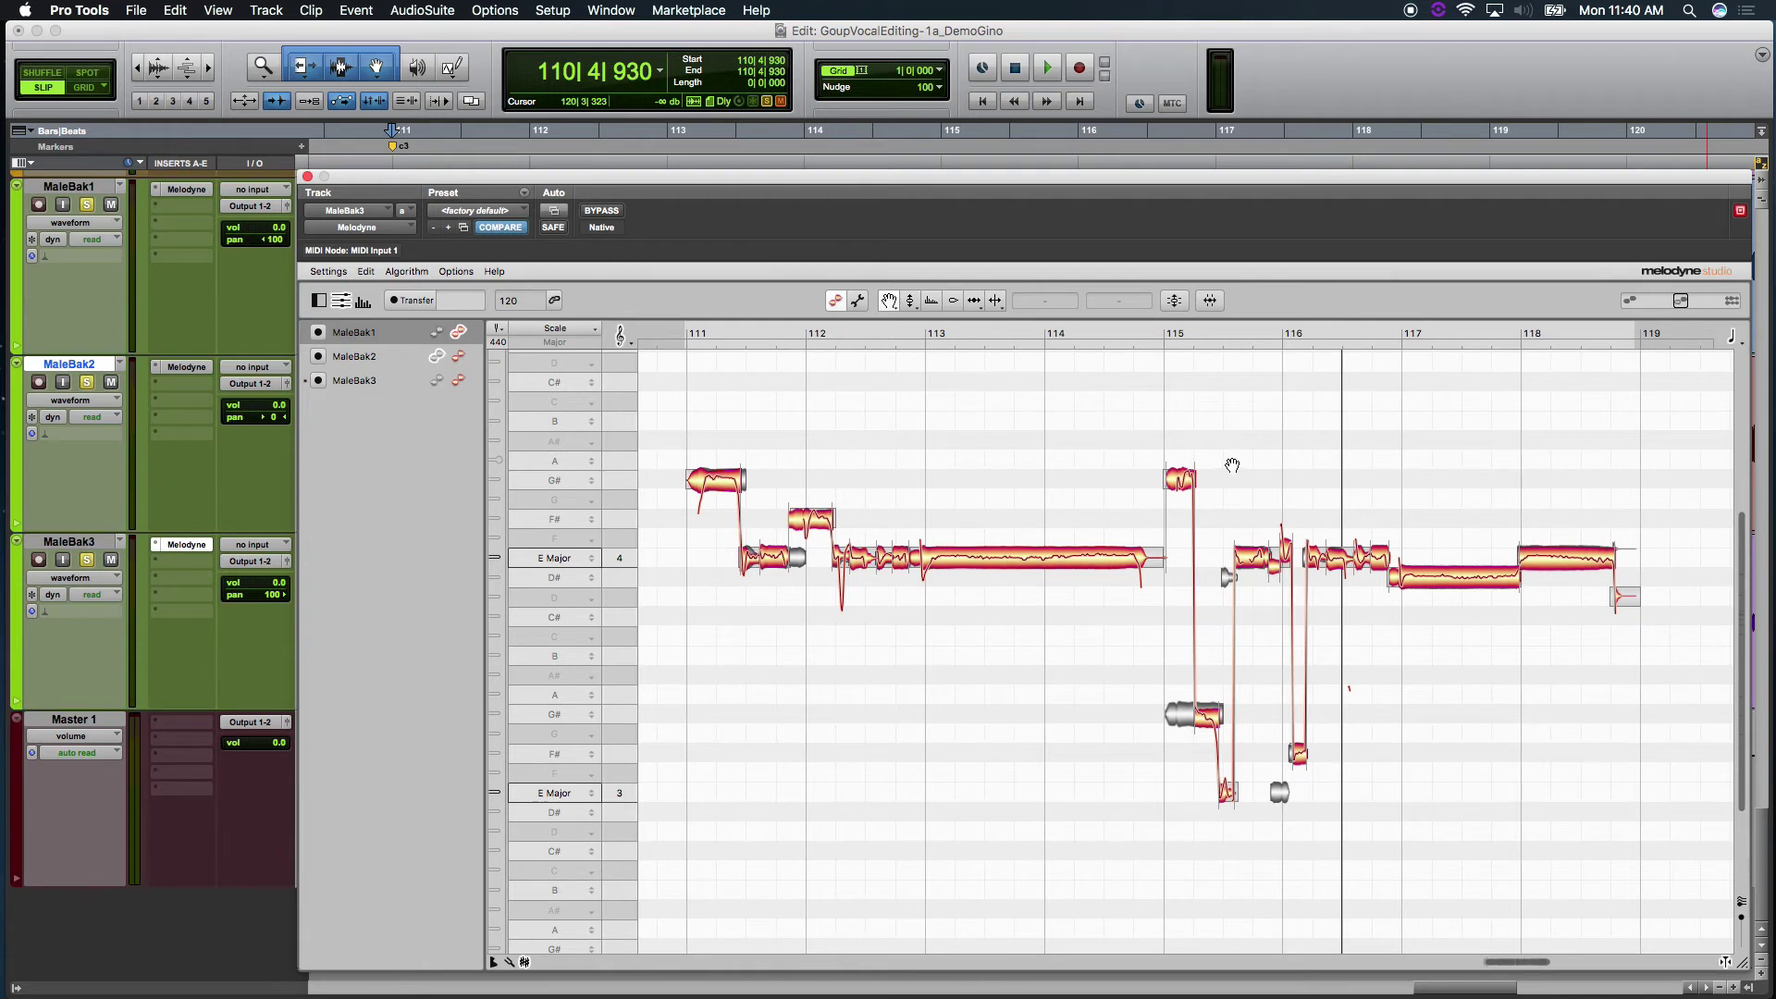
Toggle MaleBak3's note editing off and on again, then play the phrase from bar 111.
left_click(459, 333)
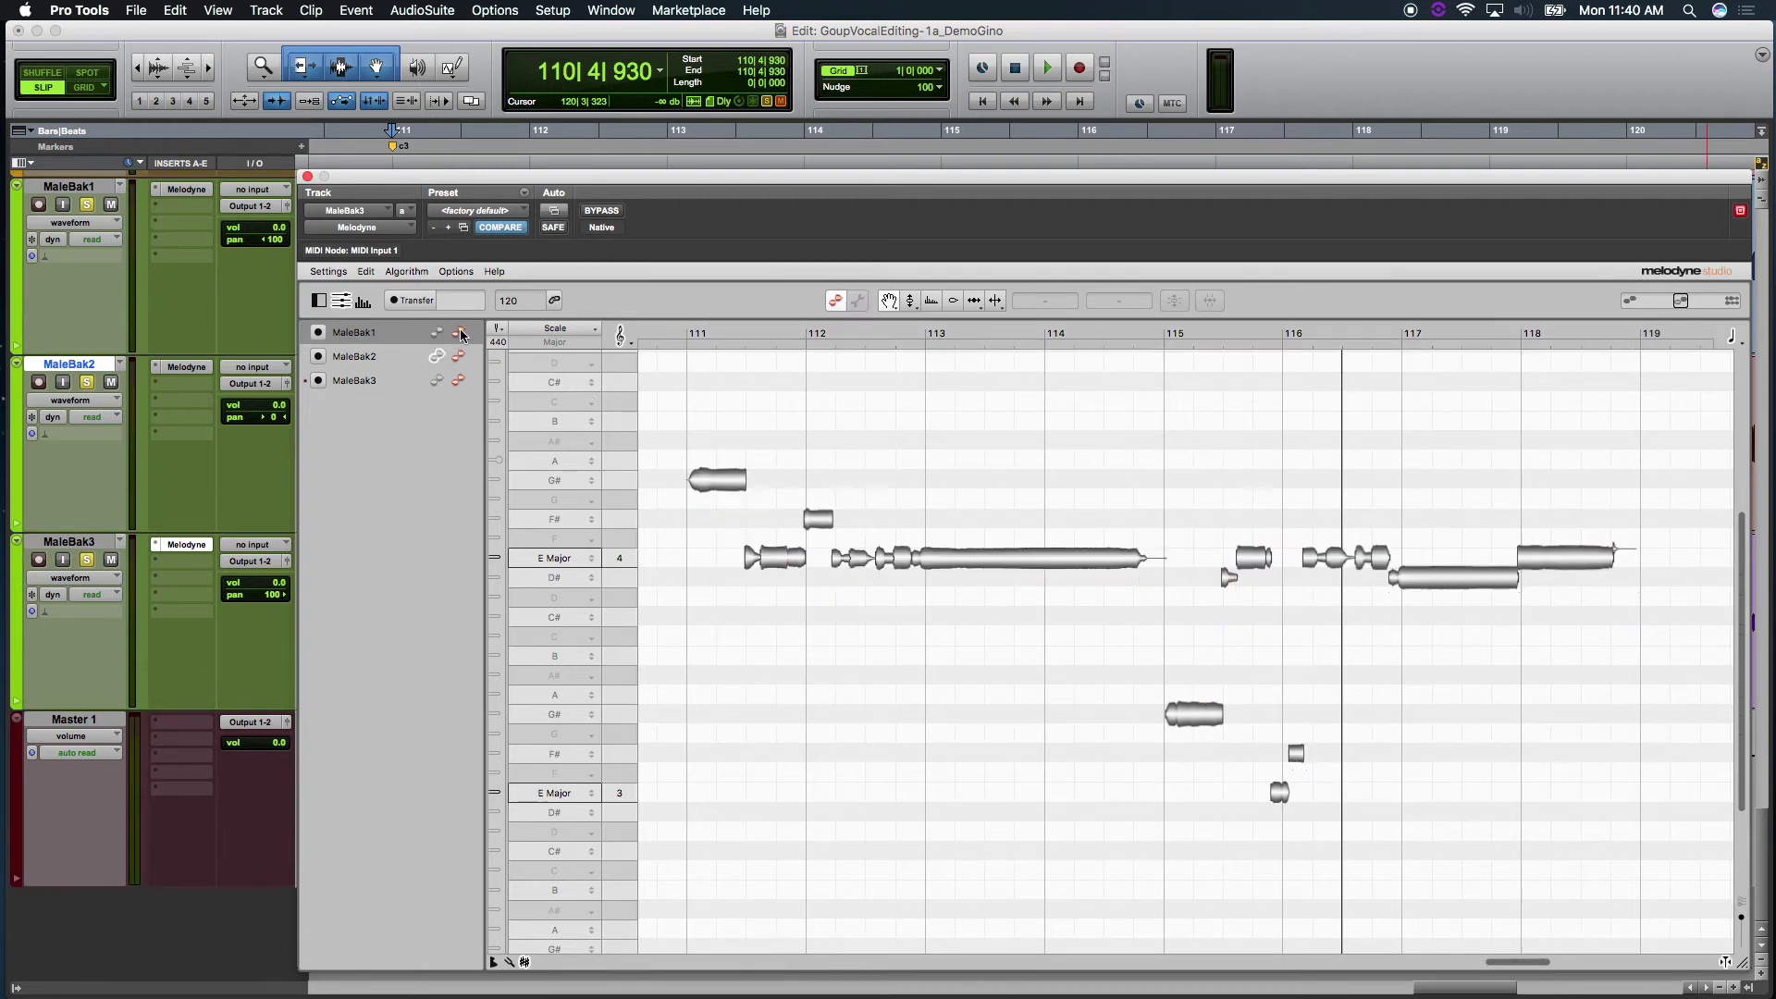
left_click(460, 381)
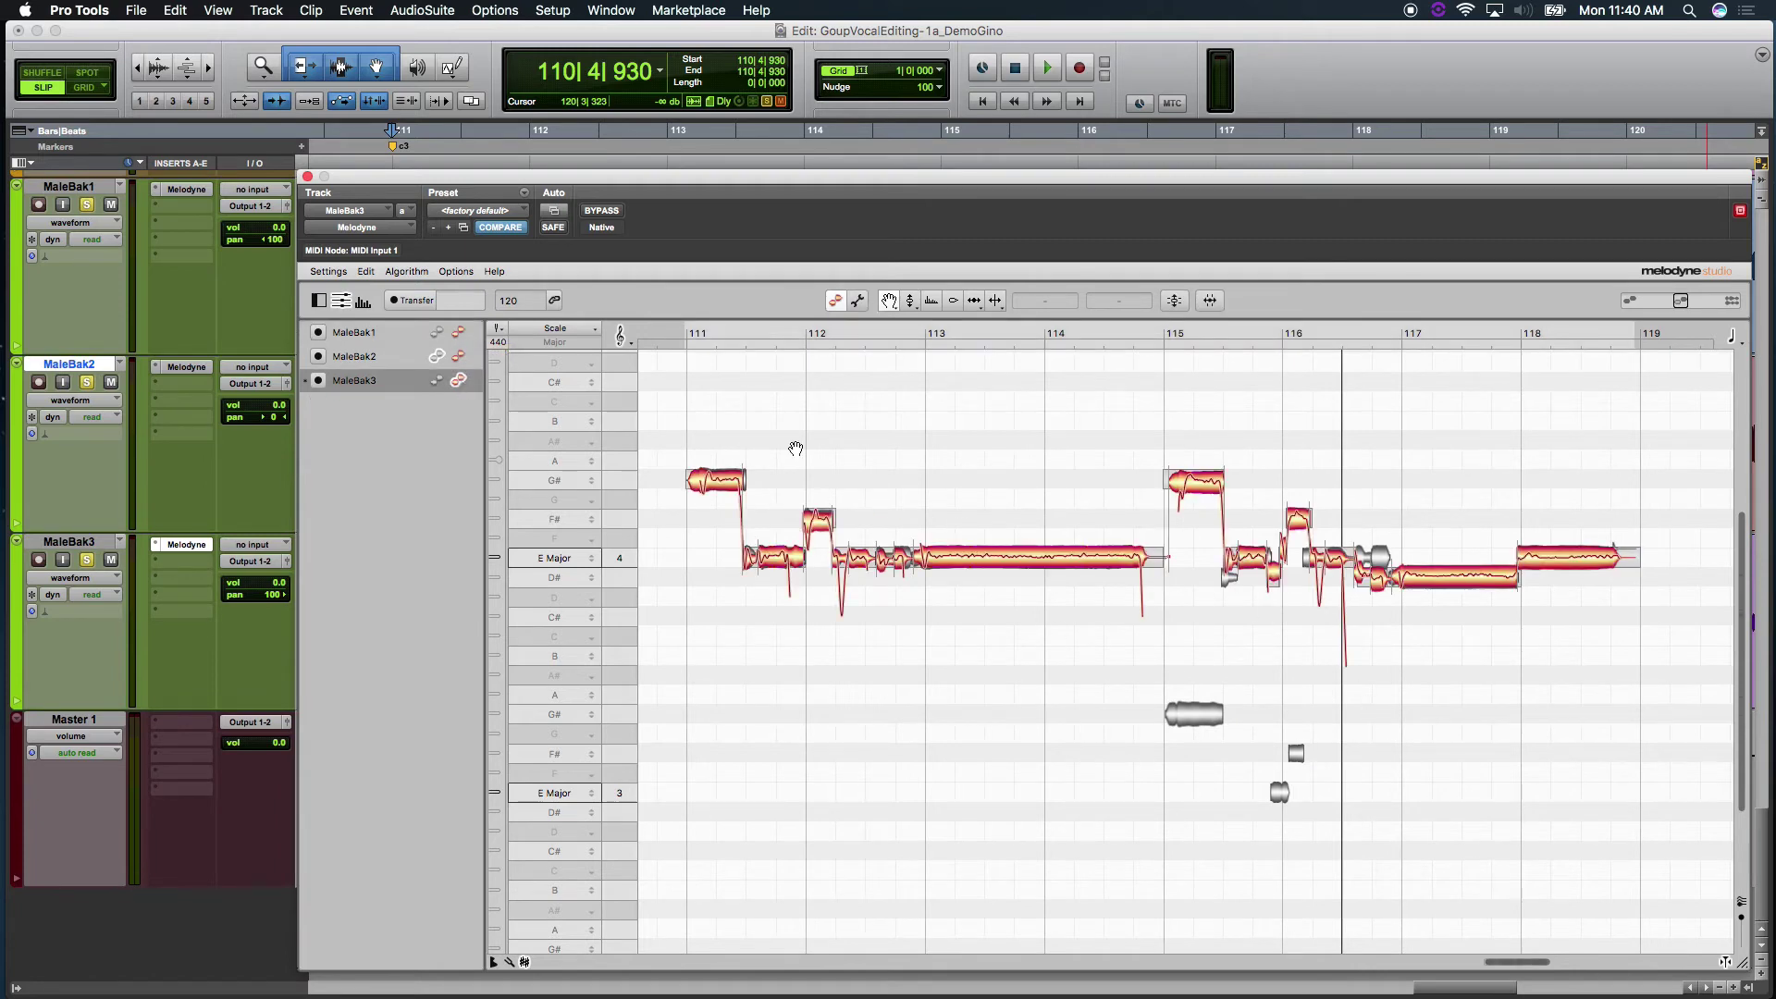
left_click(678, 335)
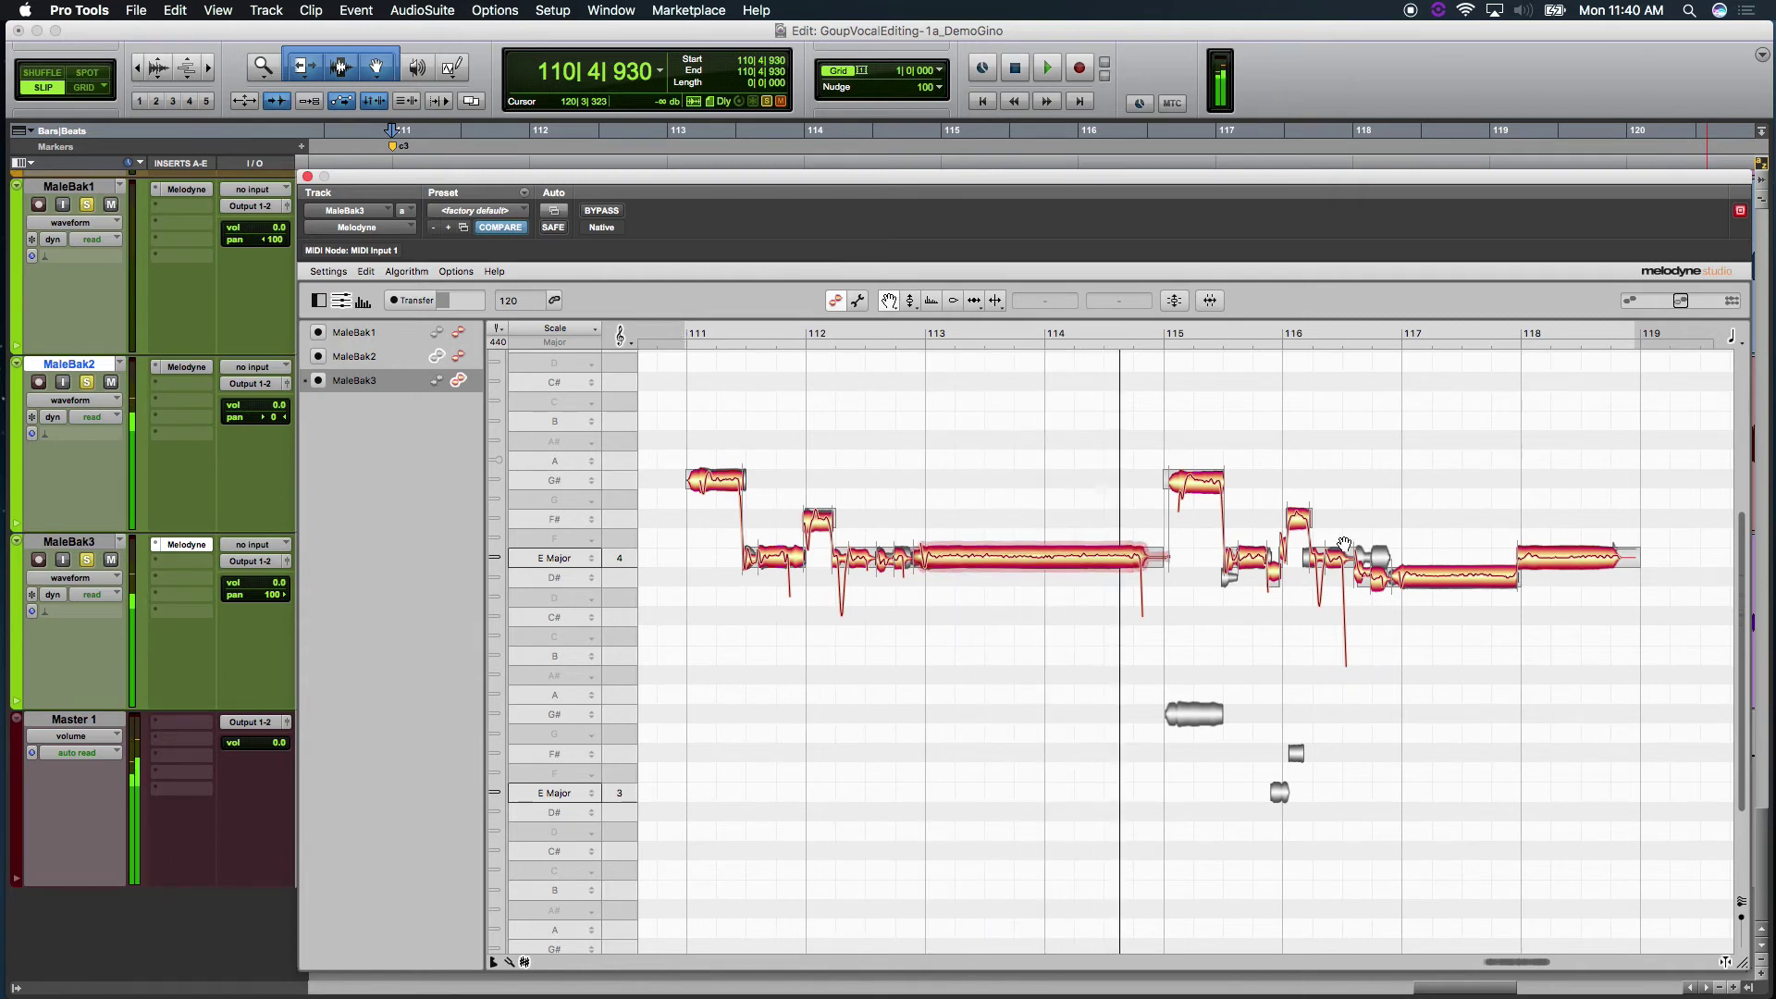
key("space")
Zoom in on the note view and play from the start of bar 115.
left_click_drag(1300, 638, 1187, 744)
right_click(1091, 653)
left_click(1092, 676)
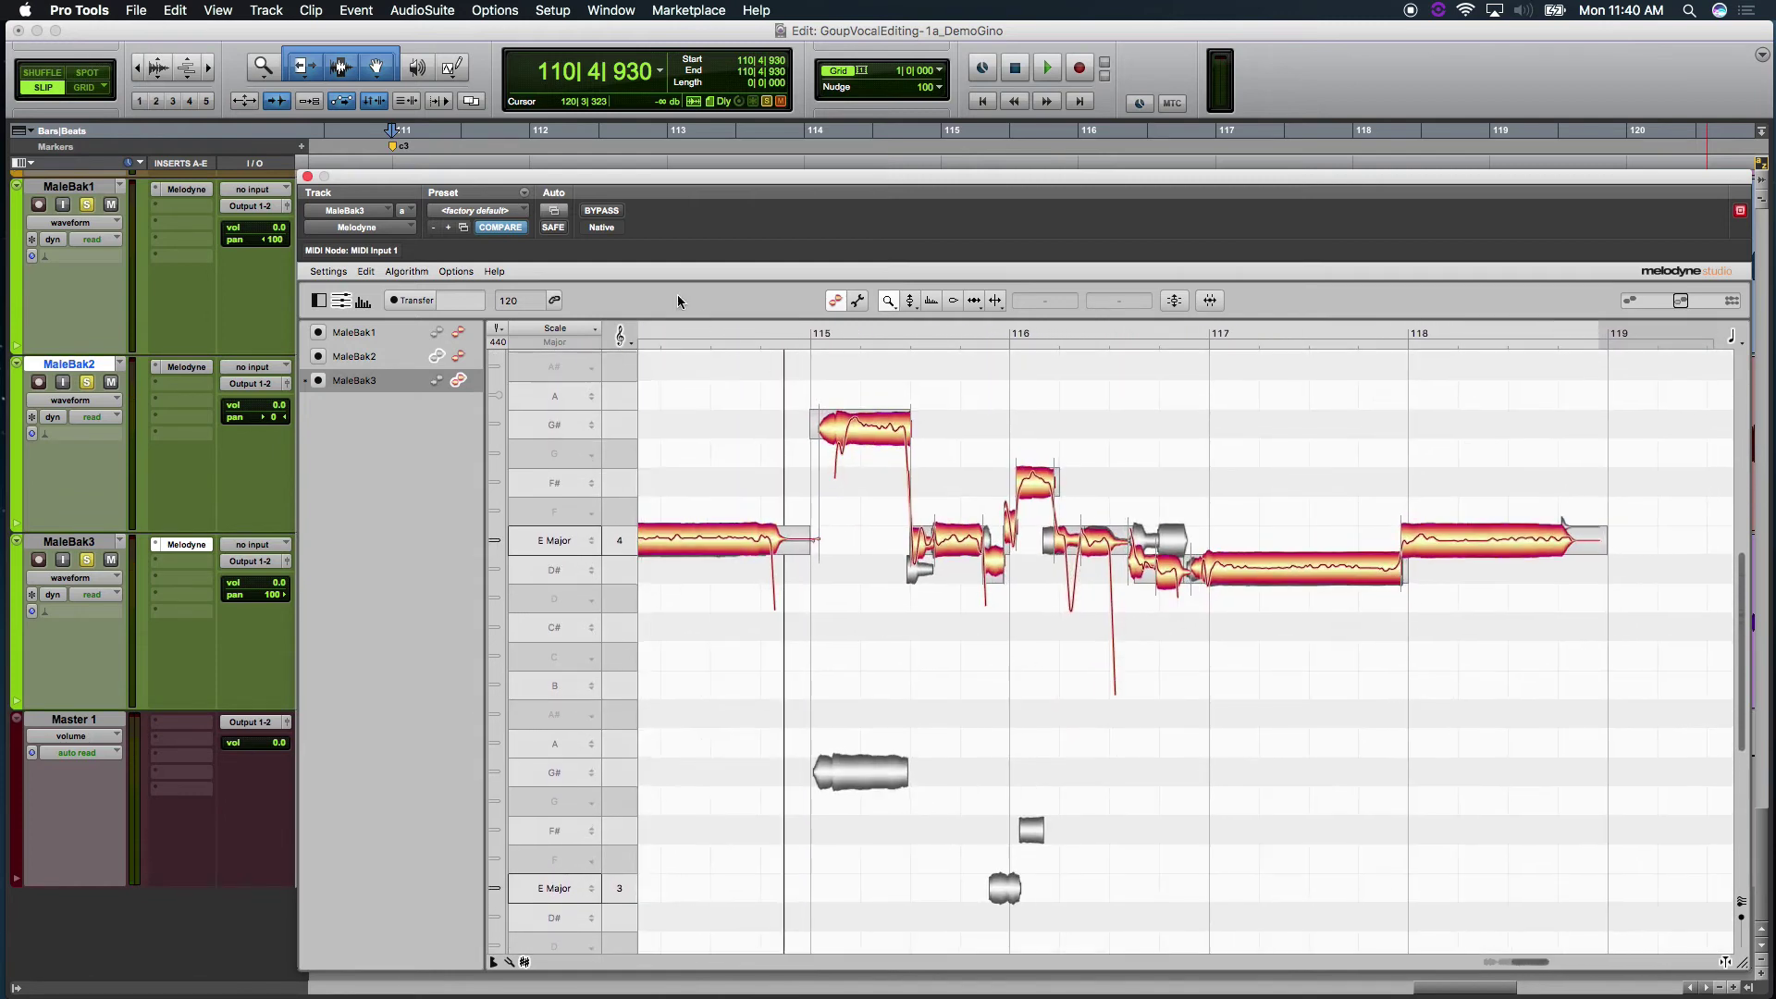
double_click(797, 329)
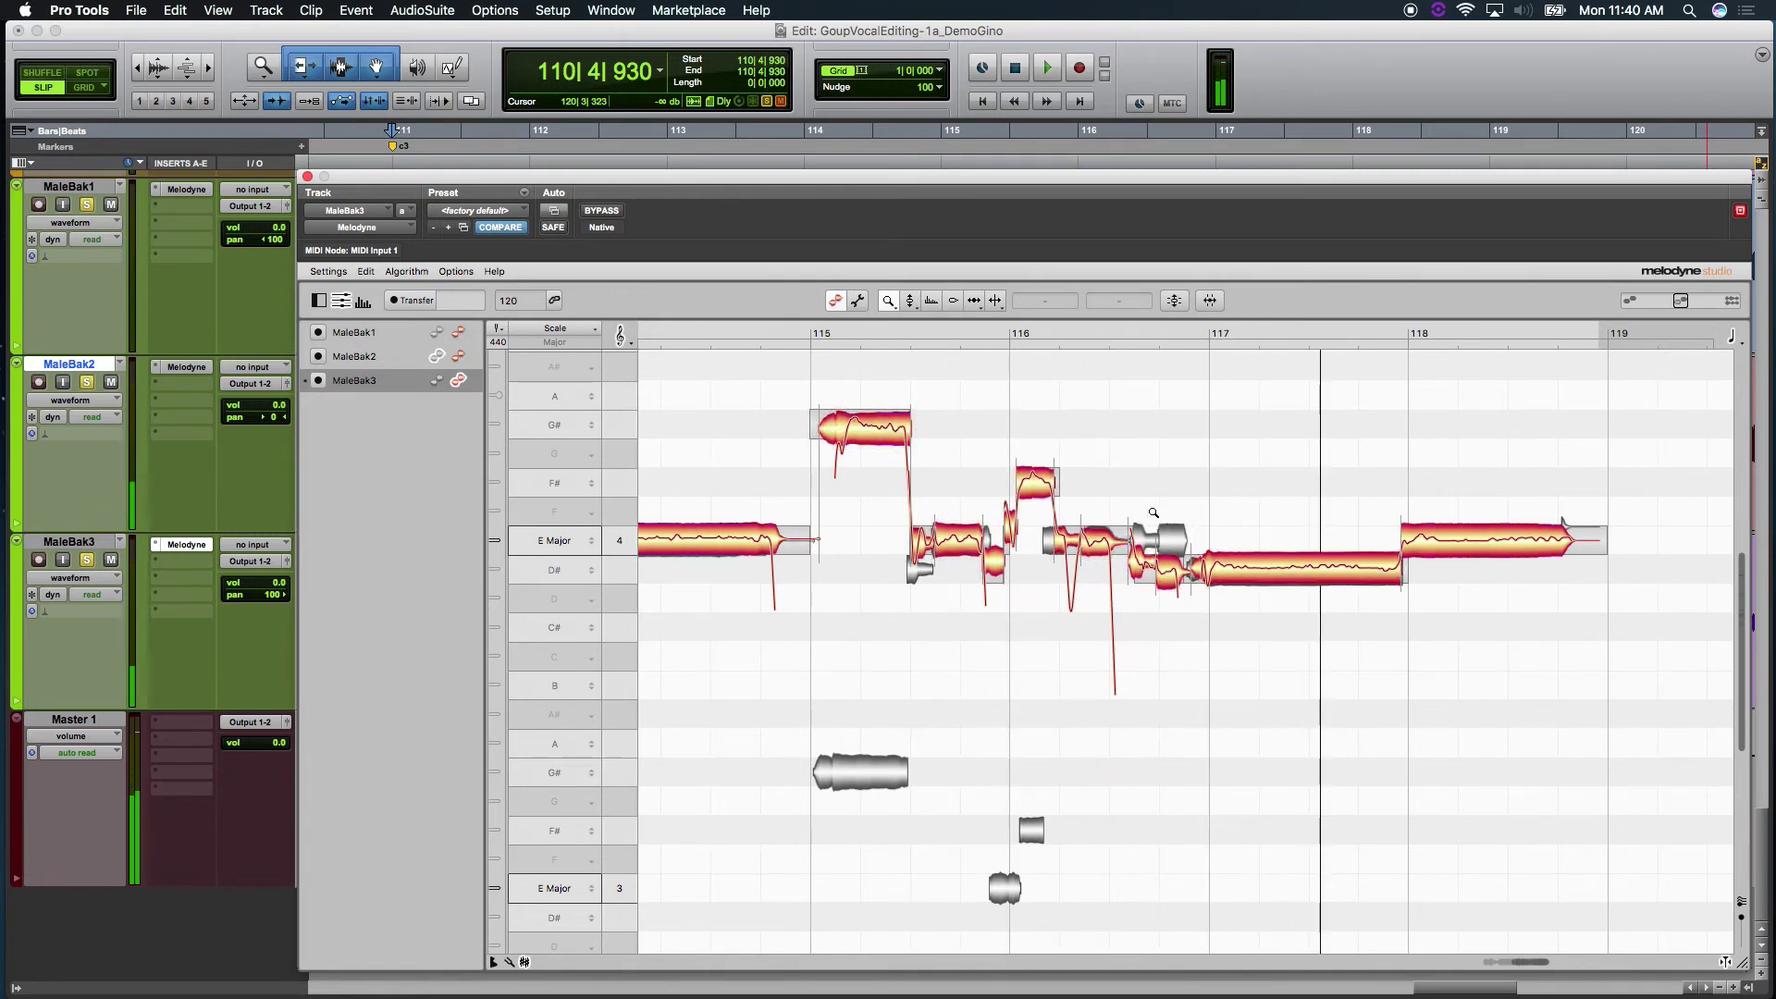
Scrub through the notes near bar 116 and zoom in there.
right_click(1184, 430)
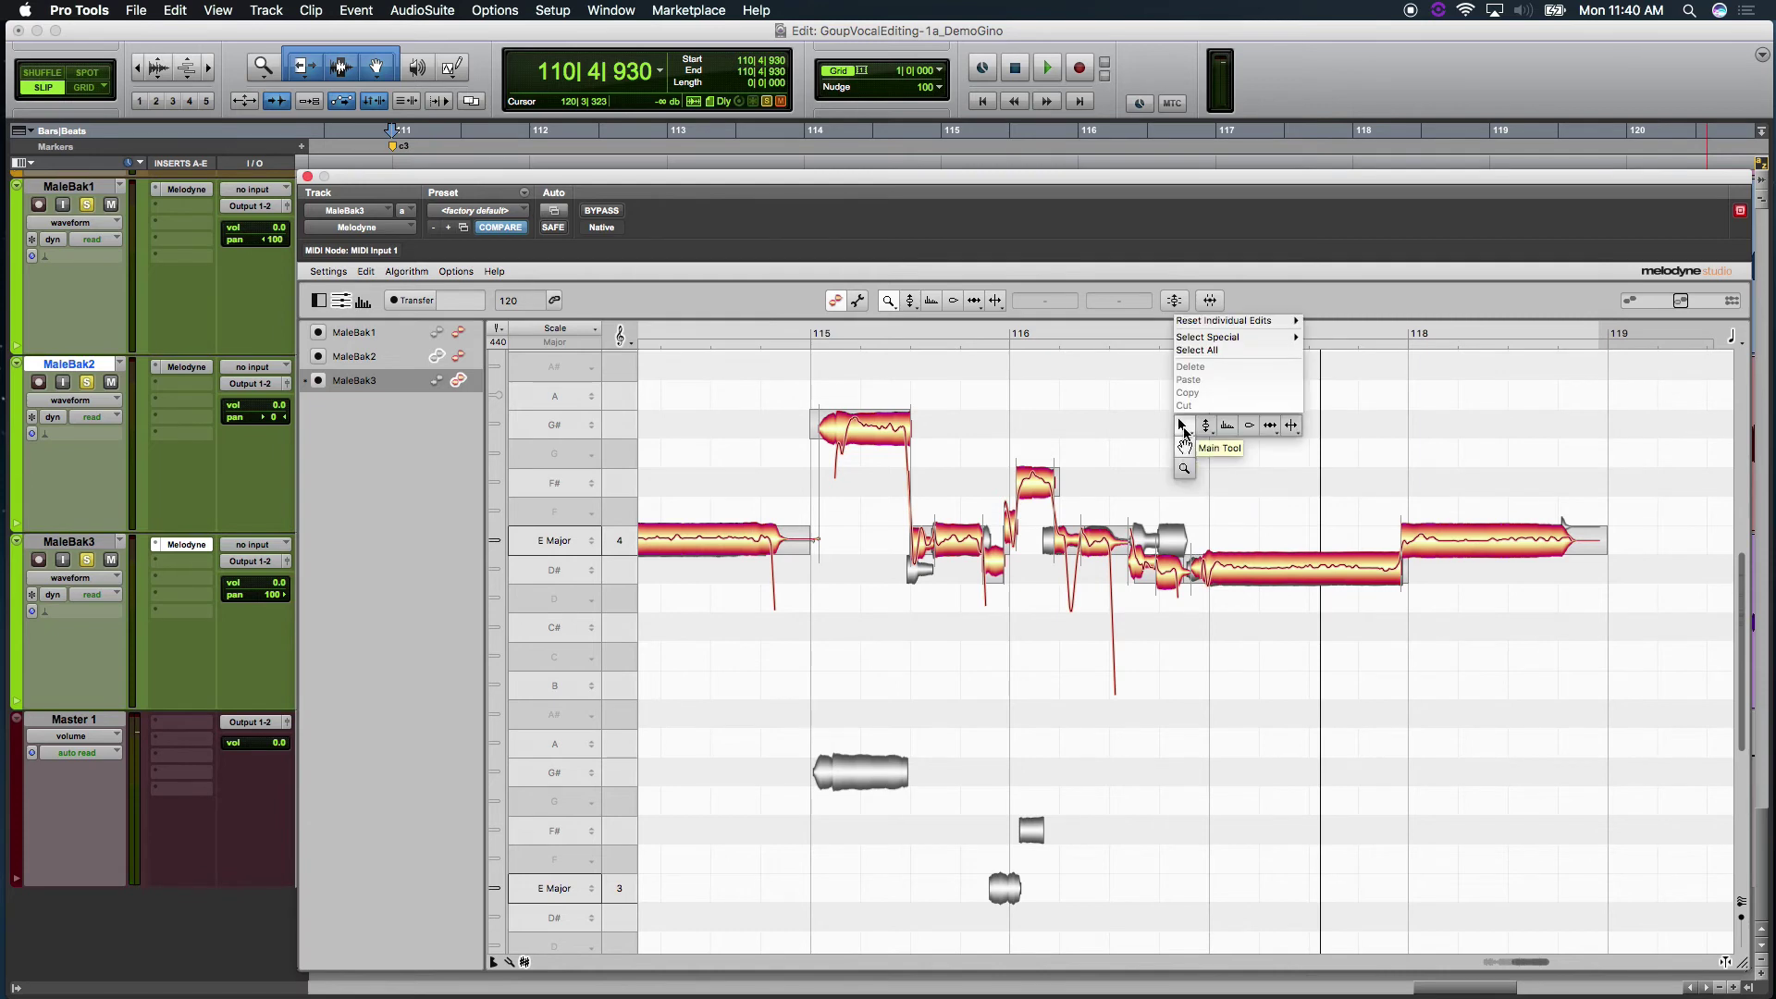
left_click(1184, 427)
left_click_drag(1128, 335, 1173, 340)
right_click(1180, 471)
left_click(1182, 512)
left_click_drag(1173, 518, 347, 335)
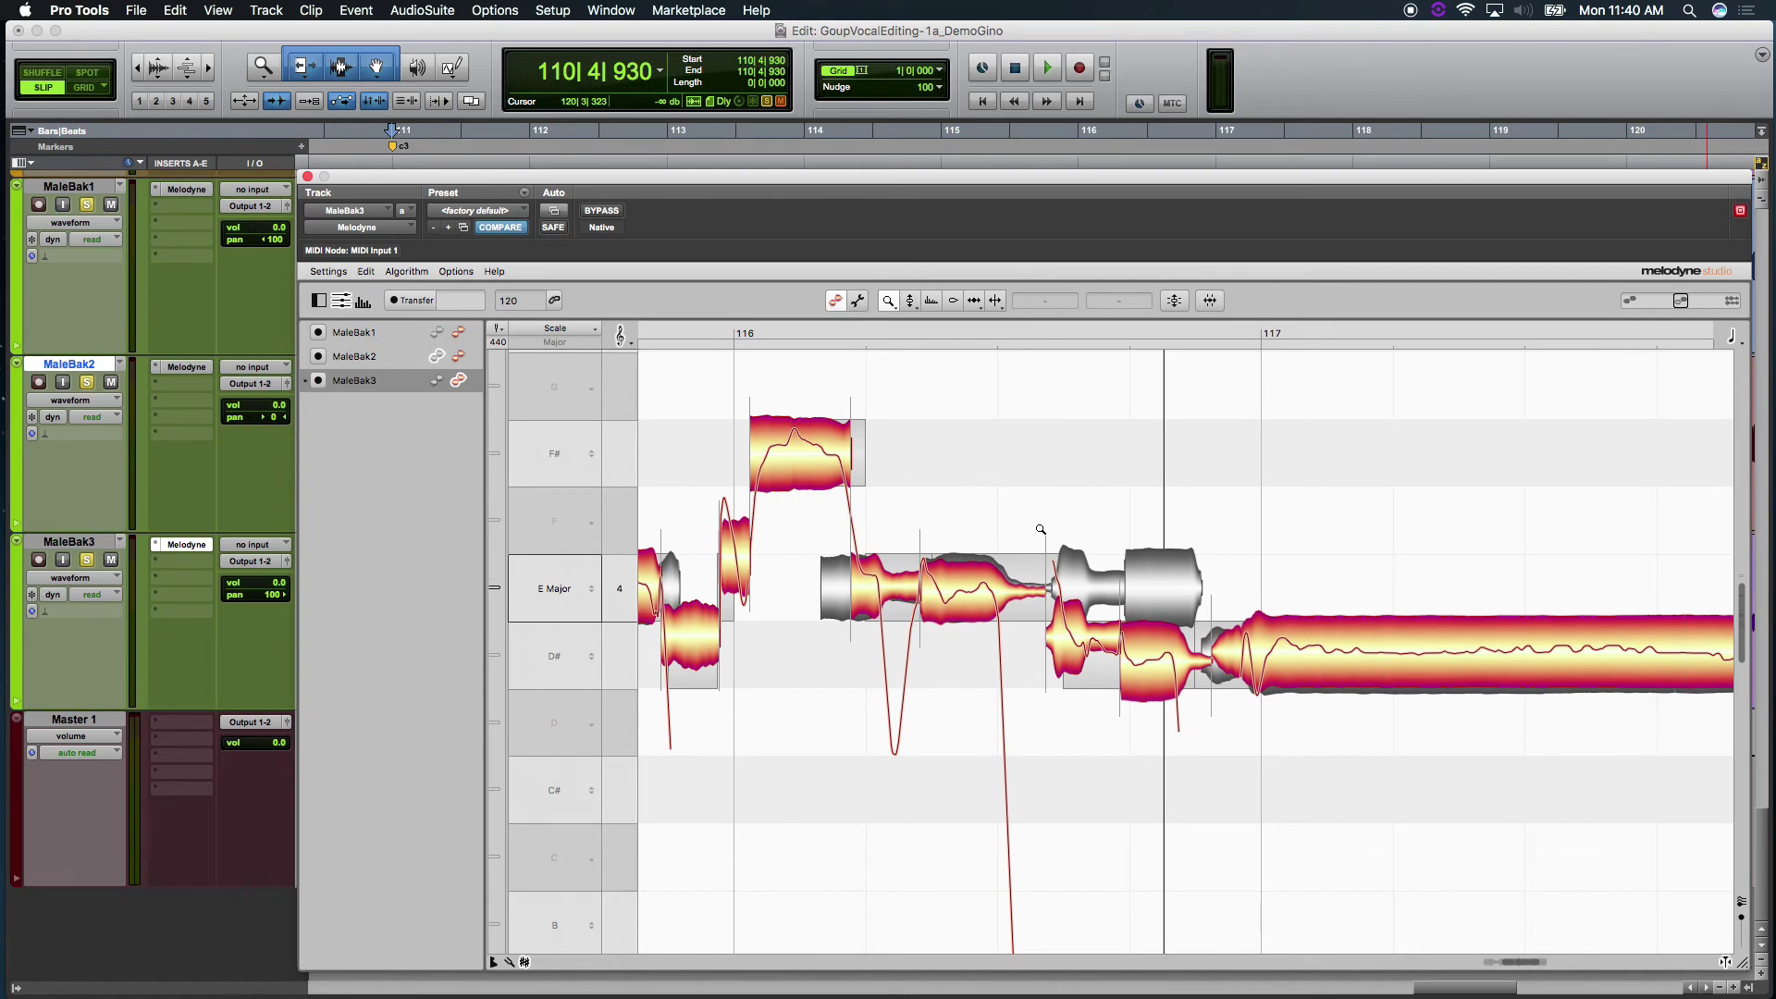
Raise both low D#4 notes before bar 117 up to E and deselect them.
right_click(1105, 476)
left_click(1119, 462)
left_click(1078, 635)
left_click_drag(1078, 634, 1078, 567)
left_click(1160, 661)
left_click_drag(1160, 661, 1160, 594)
left_click(1074, 520)
left_click(1074, 521)
left_click(1164, 503)
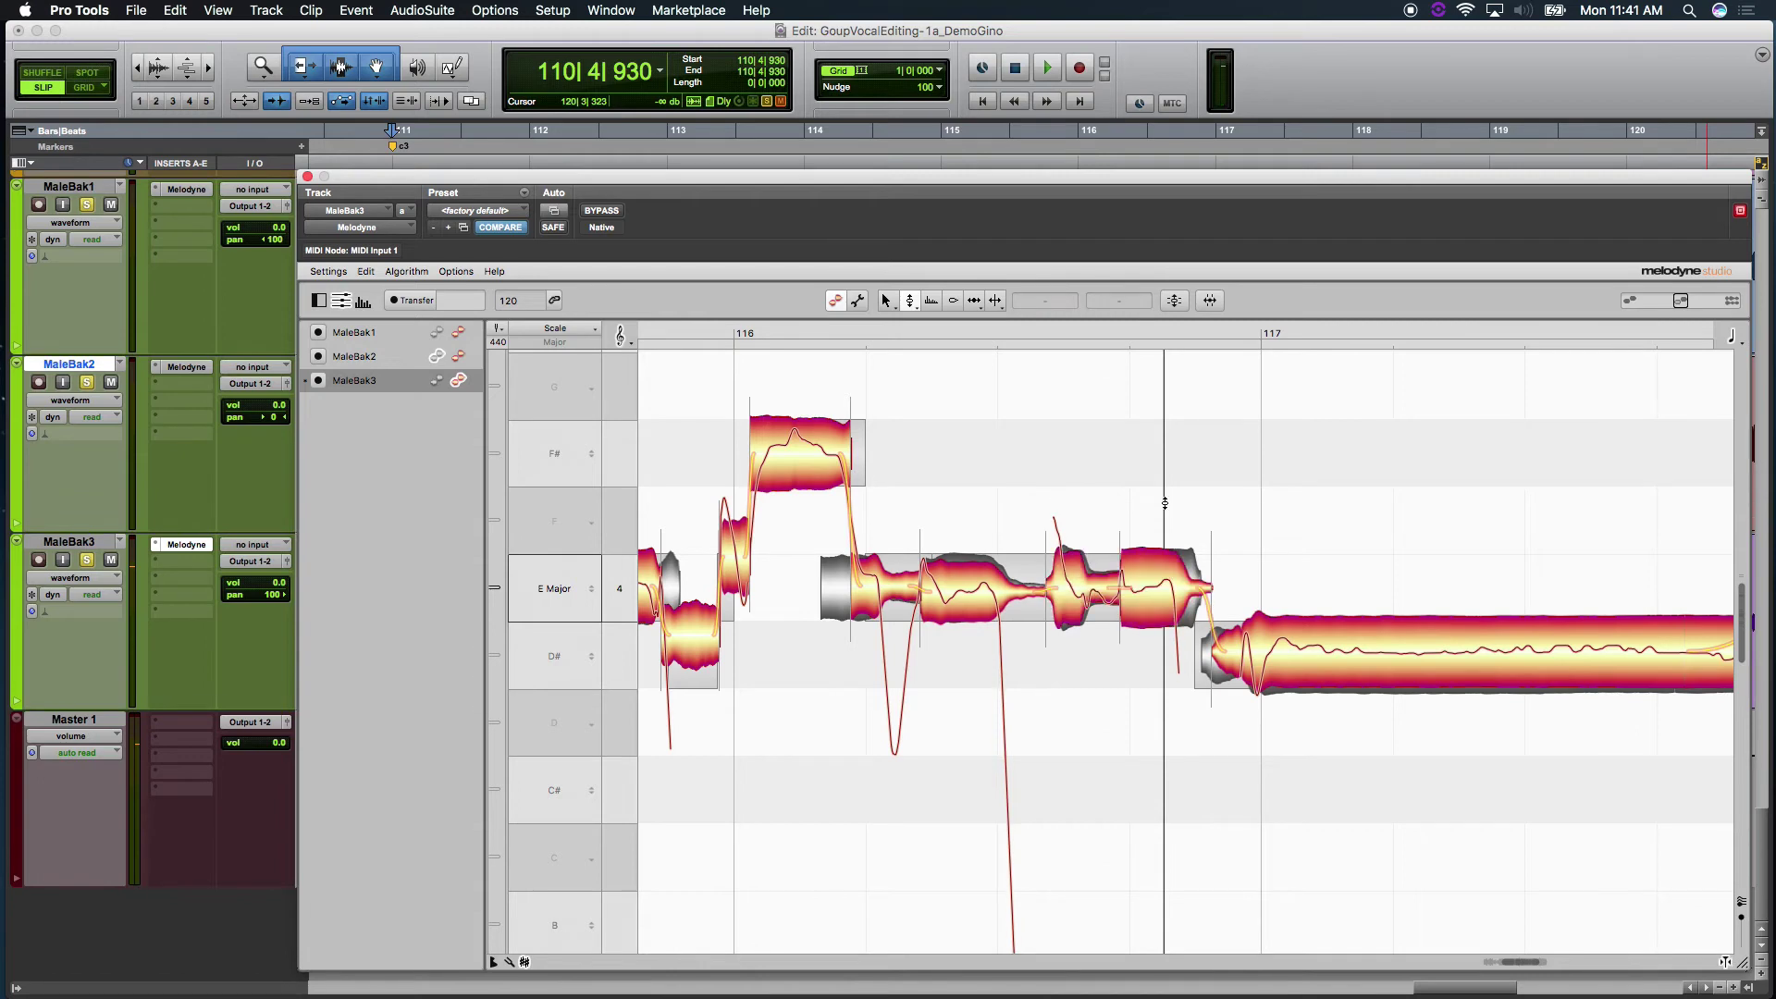
right_click(1105, 507)
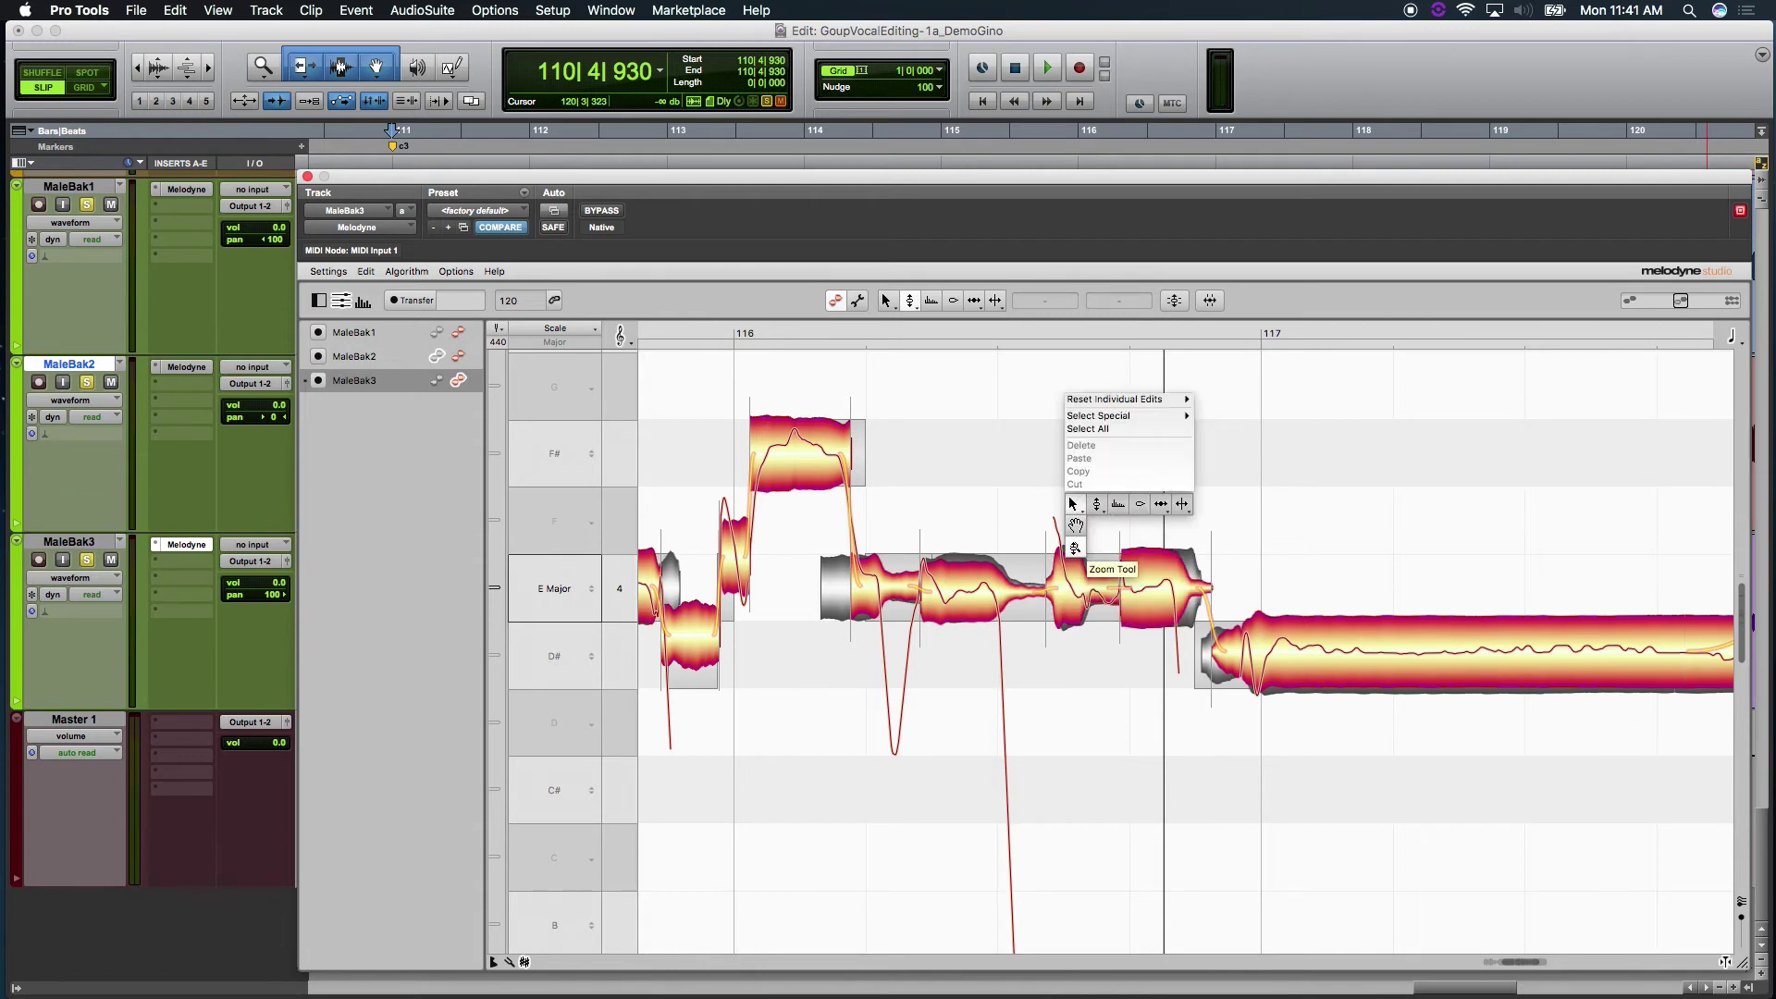
left_click(1072, 507)
left_click_drag(1054, 506, 894, 416)
Pitch-correct MaleBak3's notes from bar 115 to E Major with 34% pitch center and 50% drift.
right_click(811, 402)
left_click(812, 372)
left_click_drag(809, 368, 1123, 714)
left_click(1172, 300)
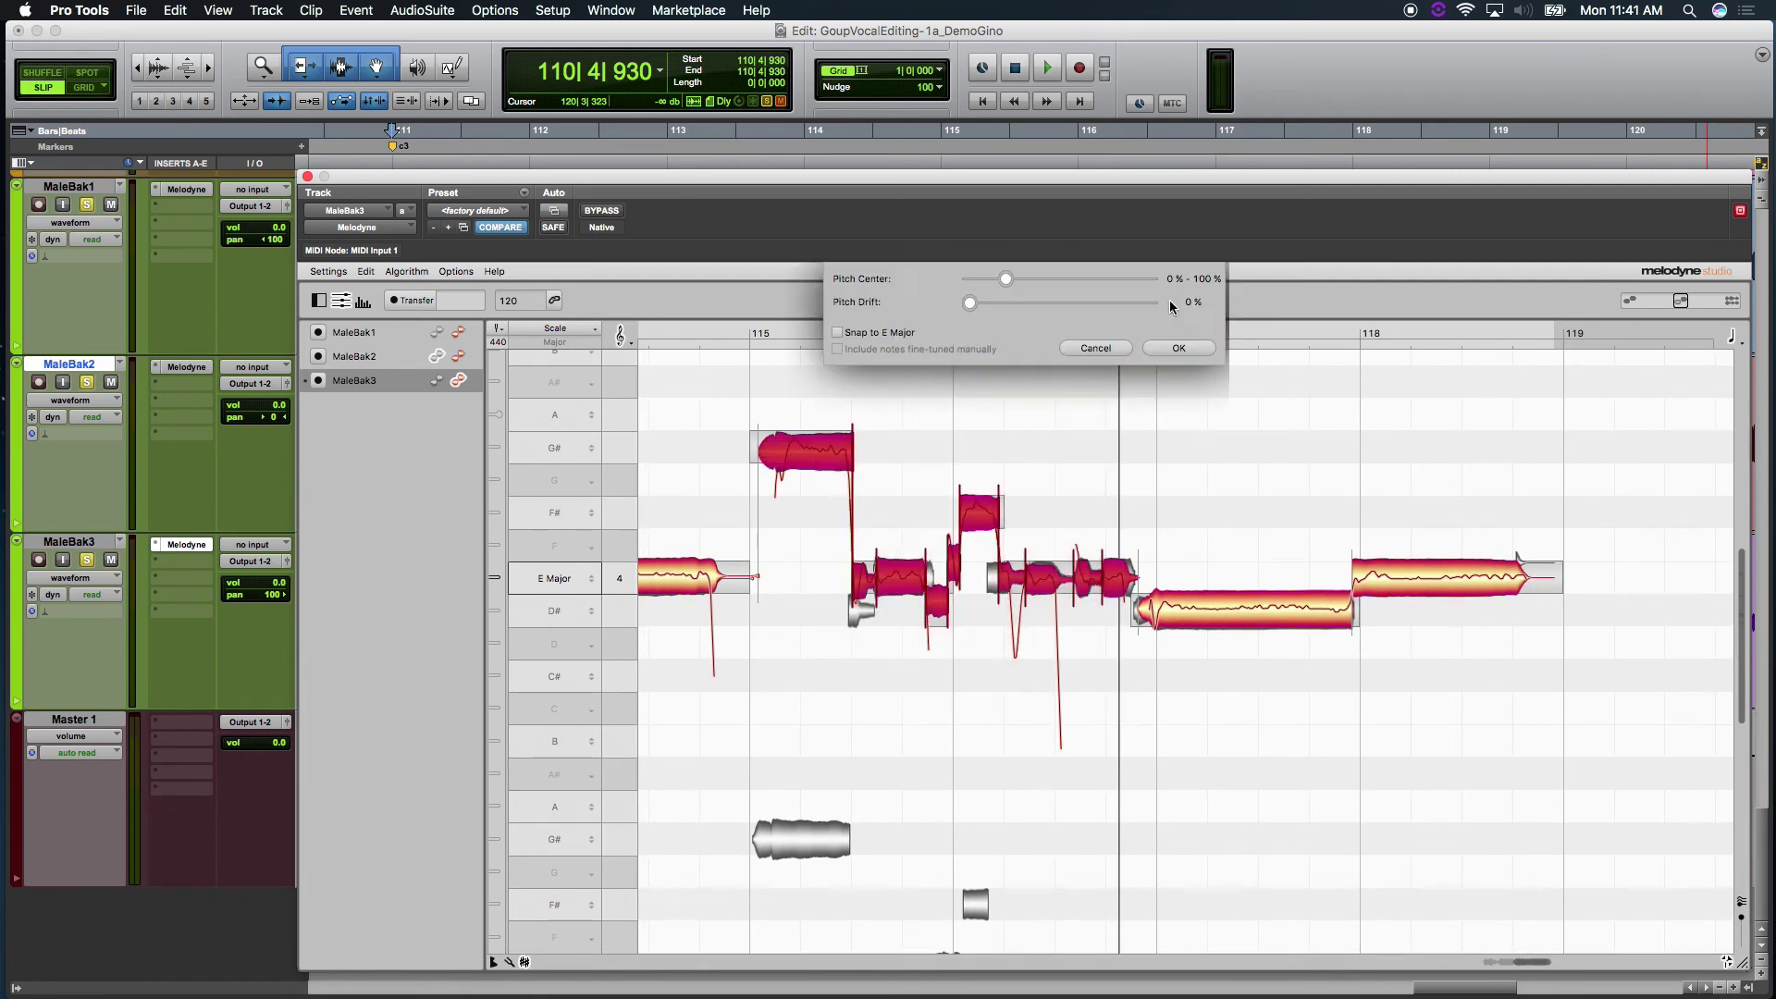
left_click(836, 331)
left_click_drag(1005, 278, 1129, 289)
left_click_drag(979, 306, 1061, 296)
left_click(1179, 347)
Play back from bar 115, then make MaleBak2's notes editable.
left_click(755, 334)
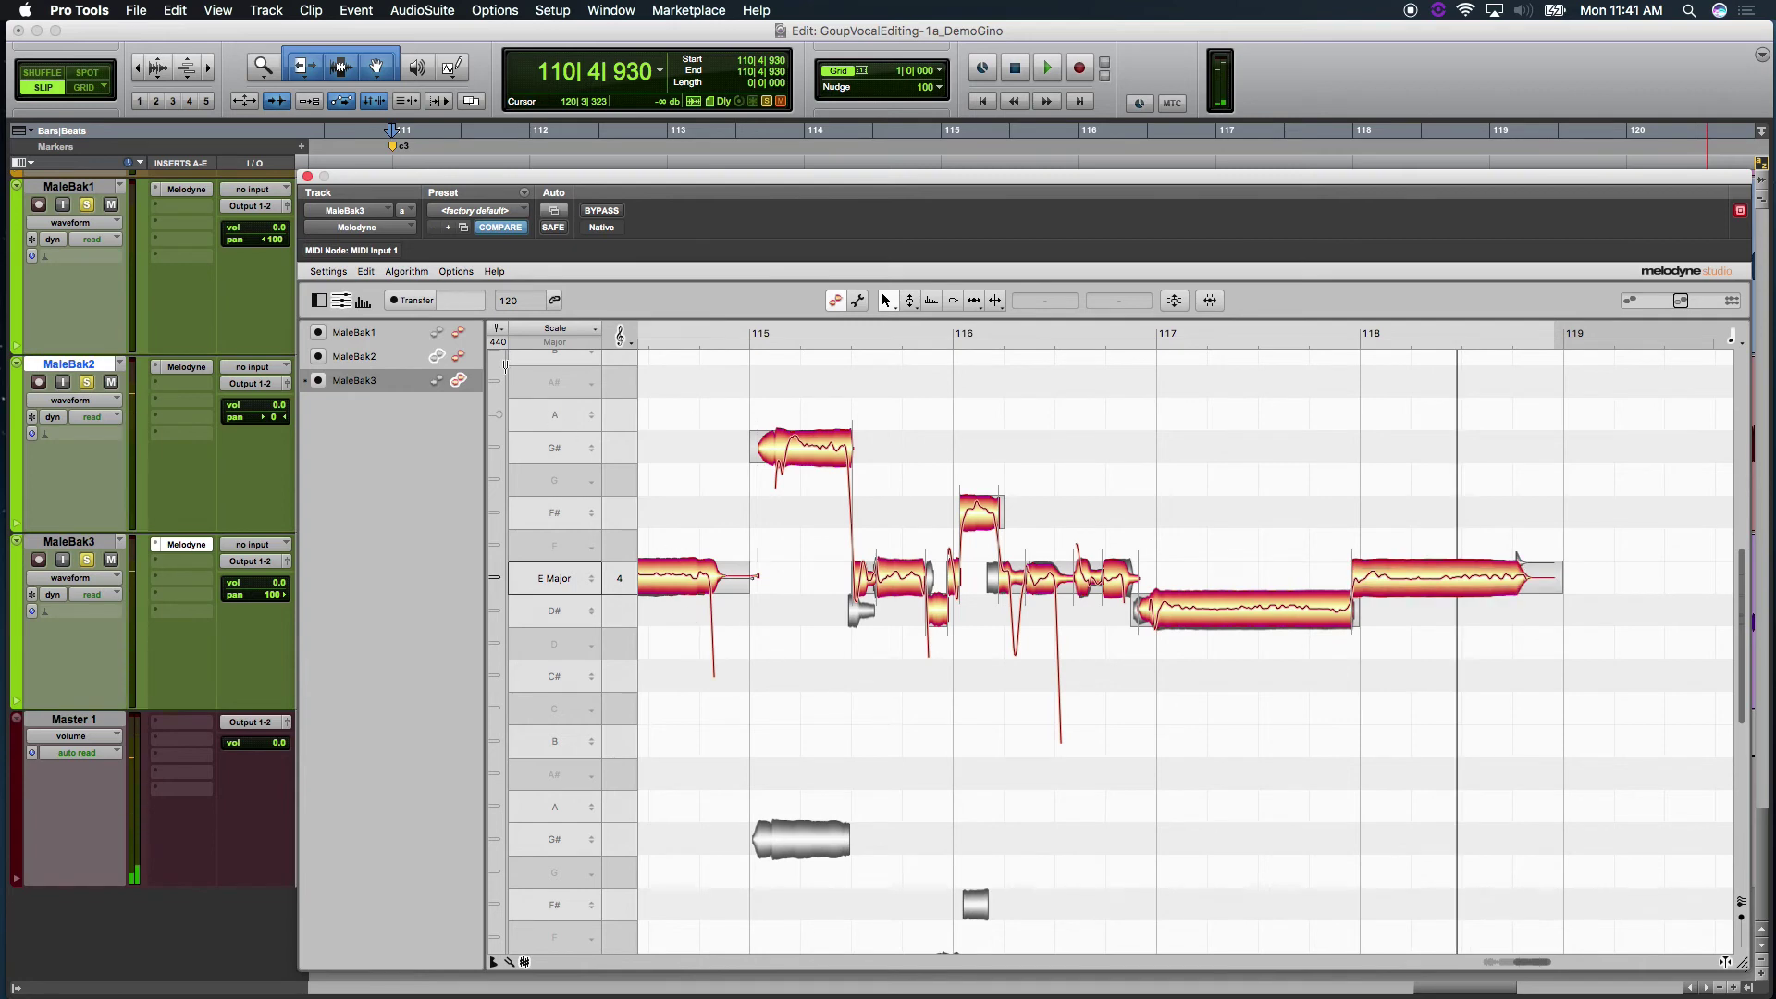
left_click(458, 359)
left_click(458, 380)
left_click(458, 379)
Raise MaleBak2's short D# note to E4, then return editing to MaleBak3 and play from bar 115.
left_click(458, 359)
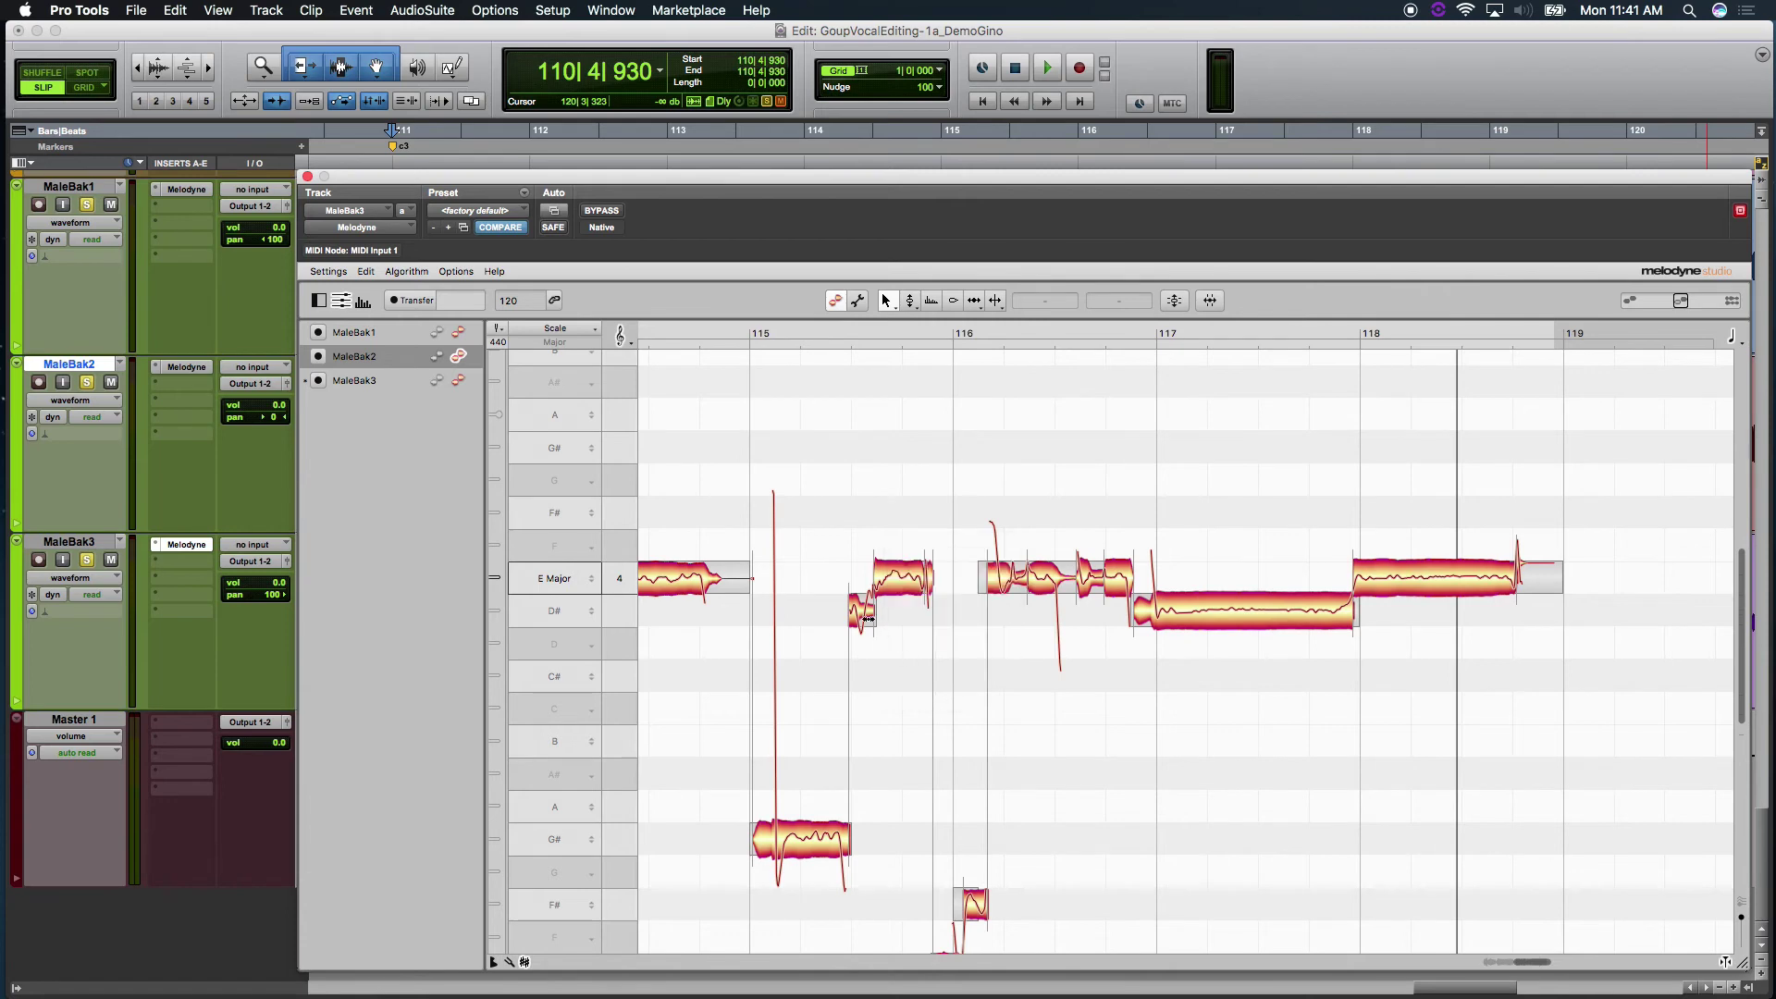
left_click_drag(860, 615, 862, 583)
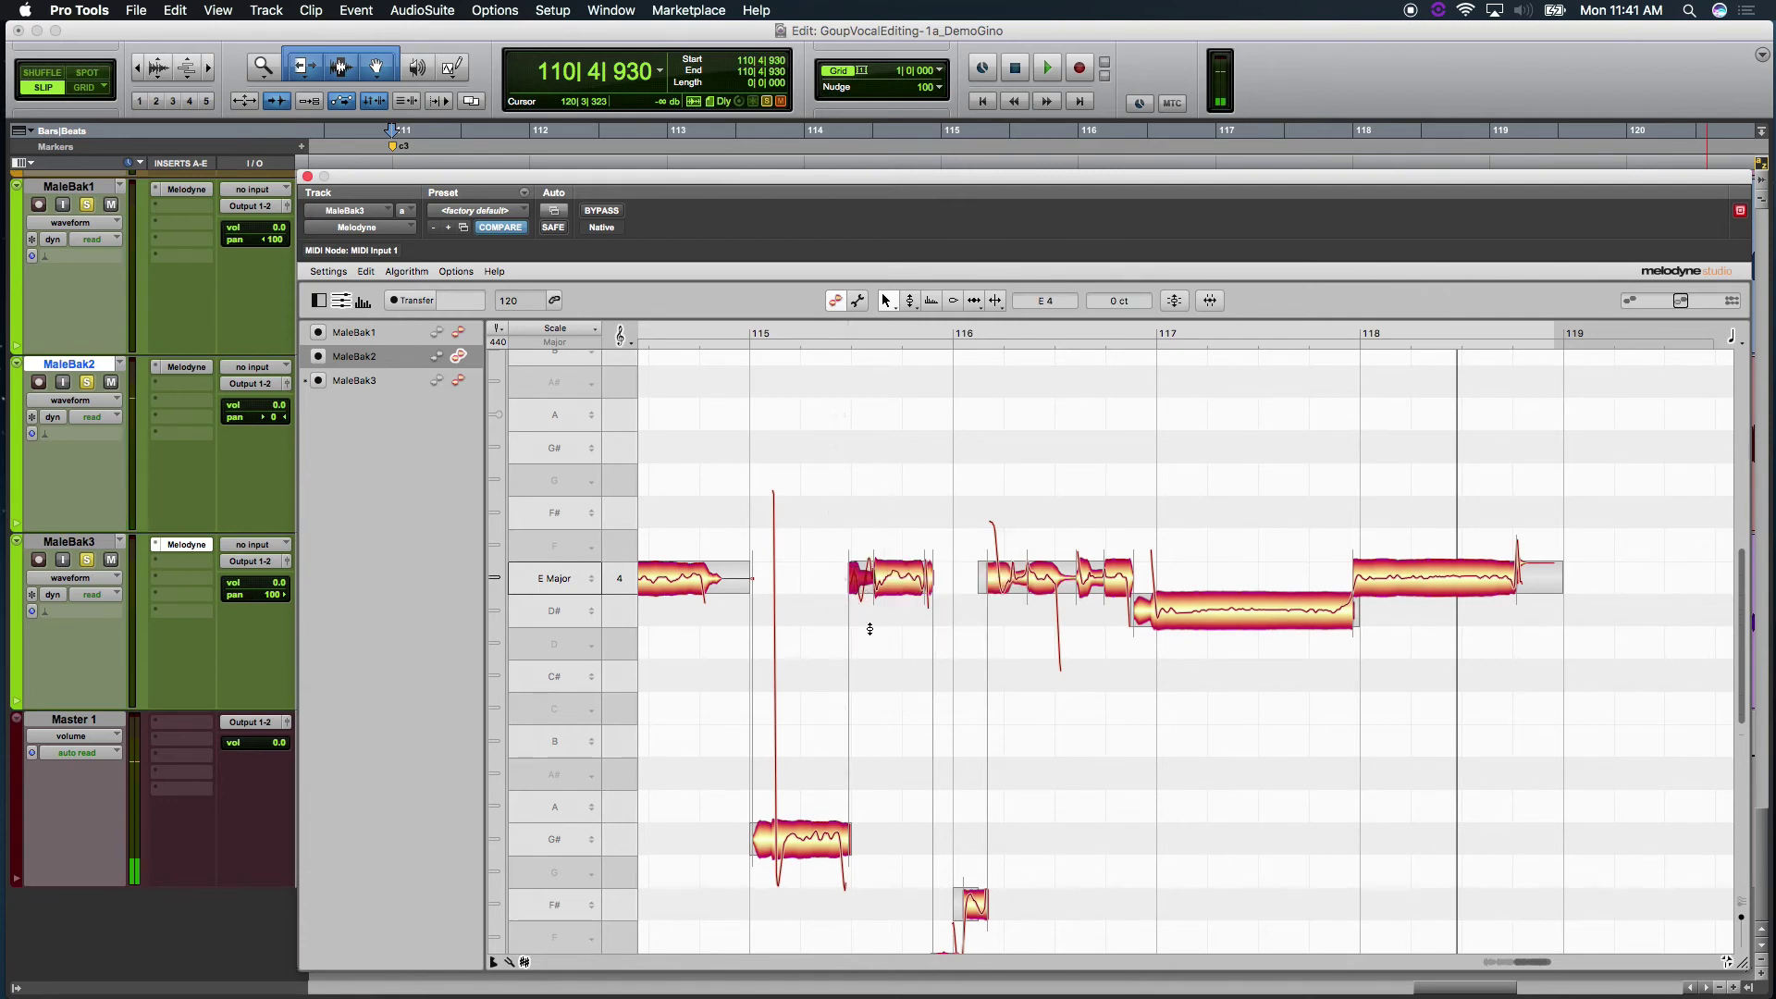
left_click(437, 359)
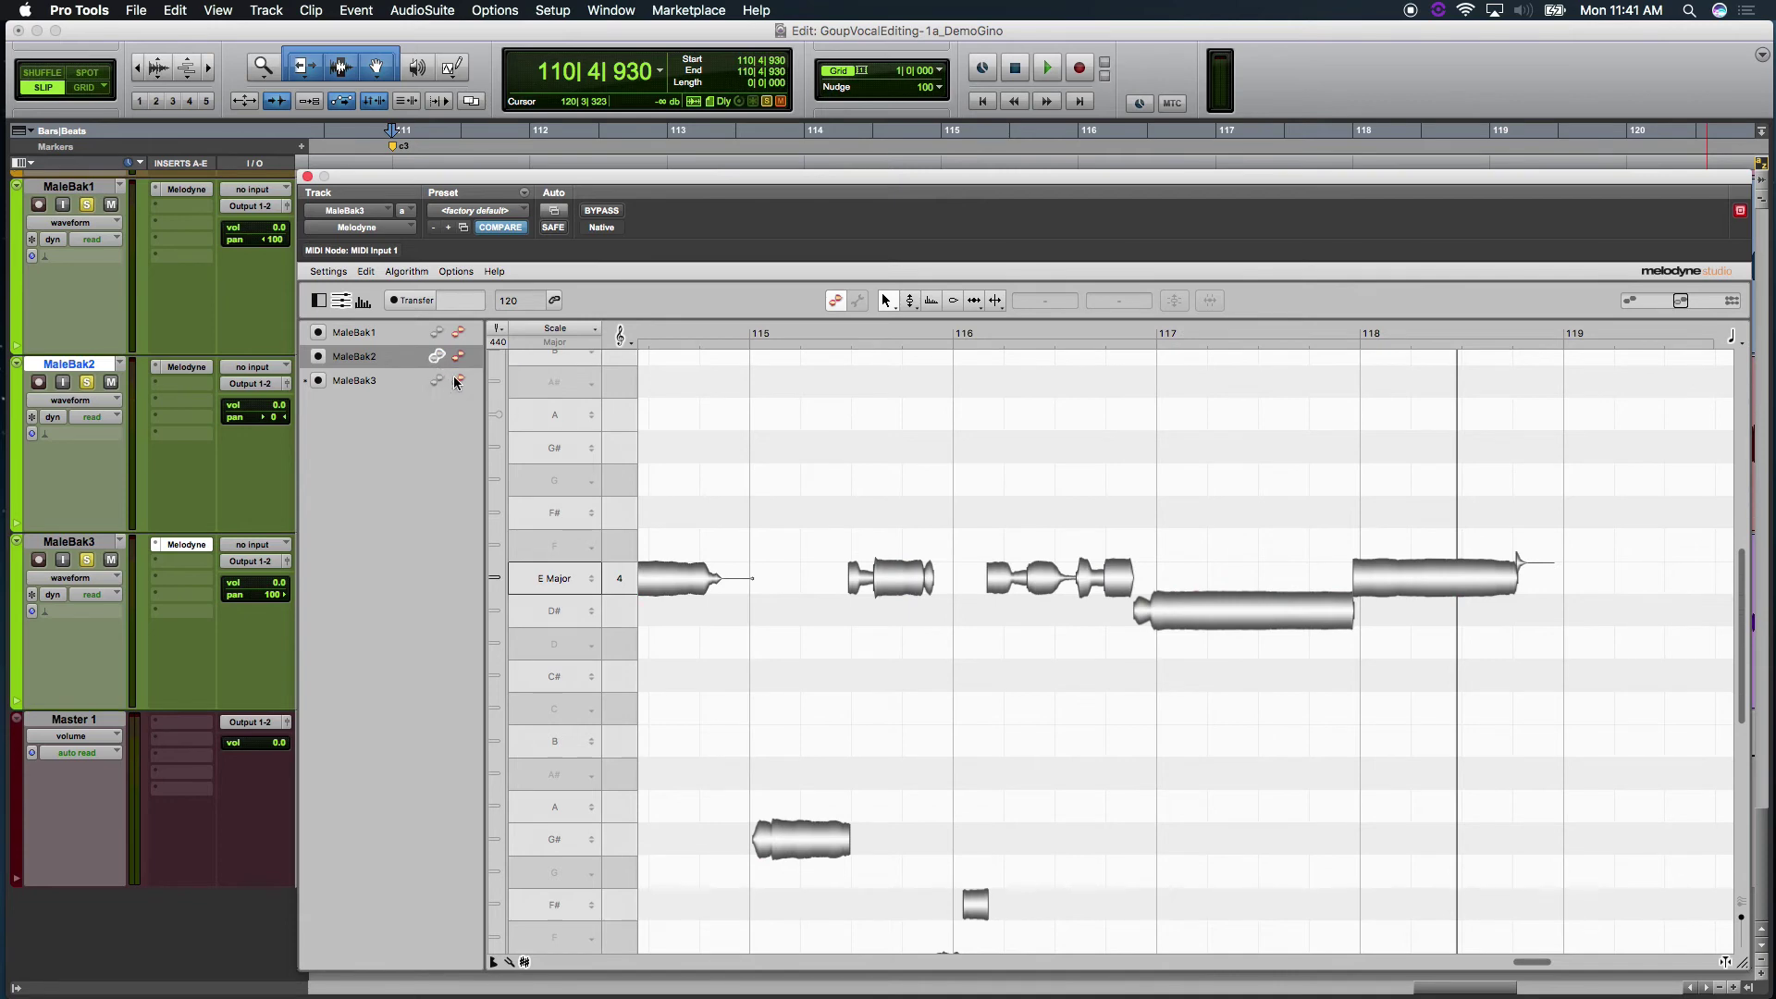
left_click(458, 380)
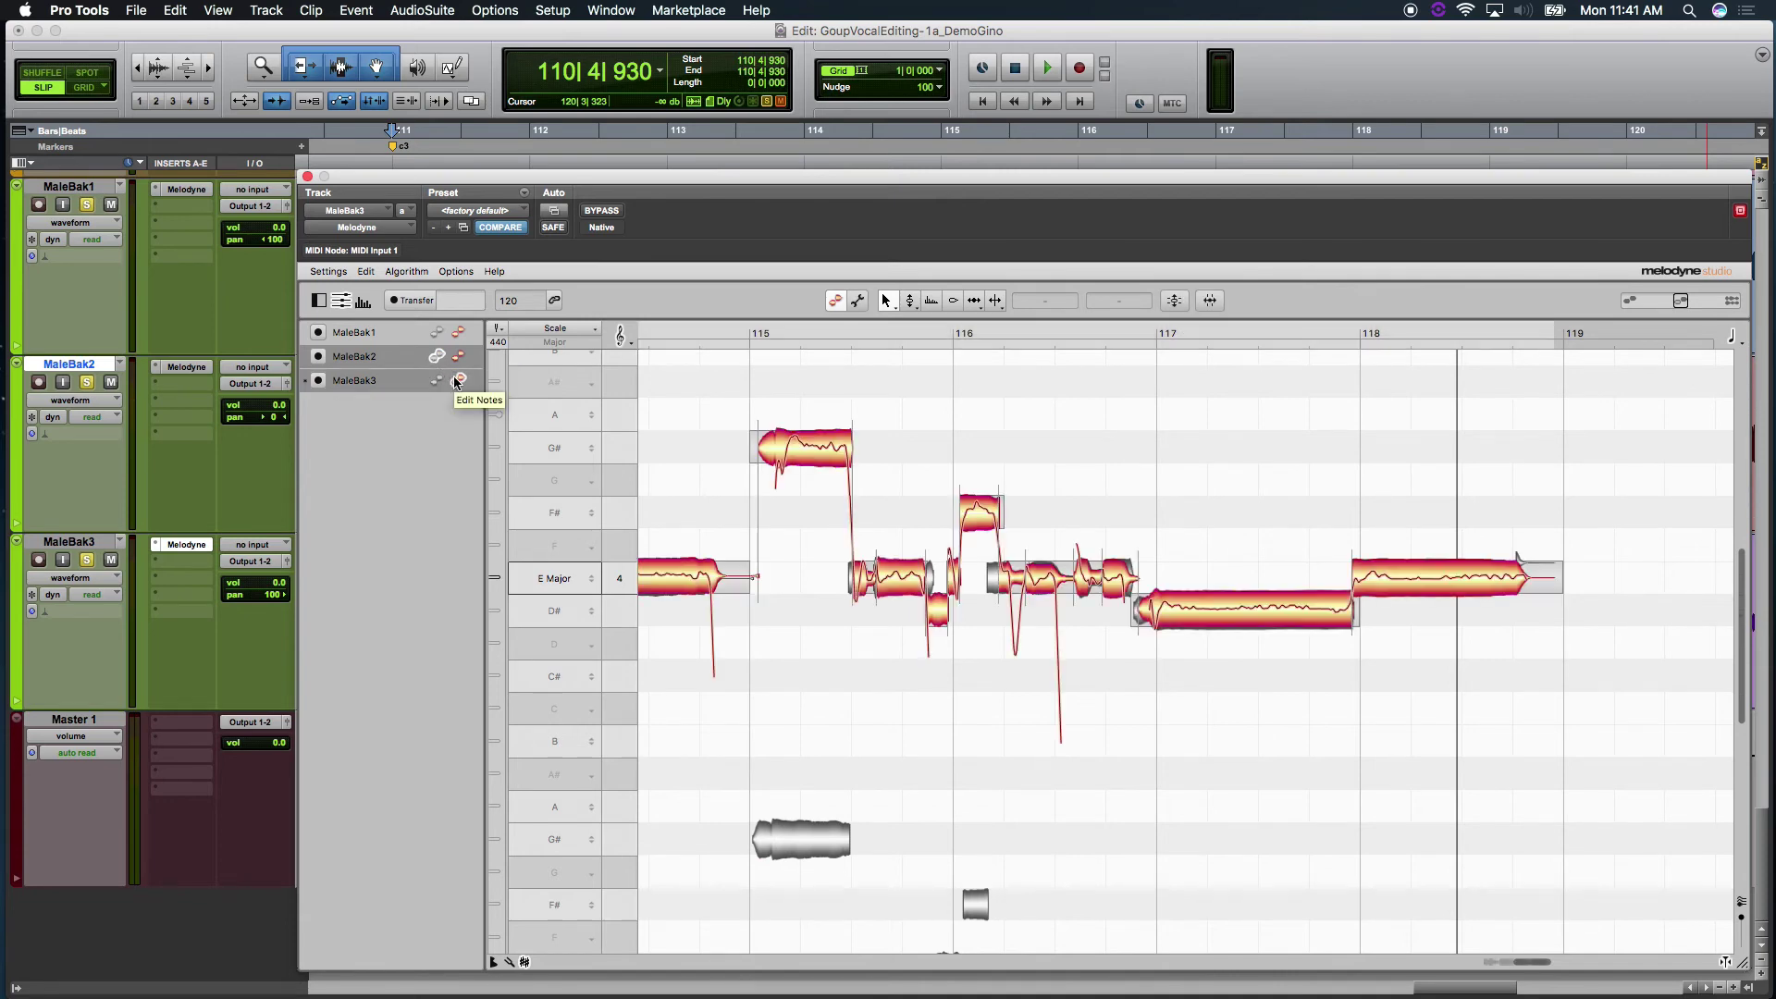
left_click(749, 324)
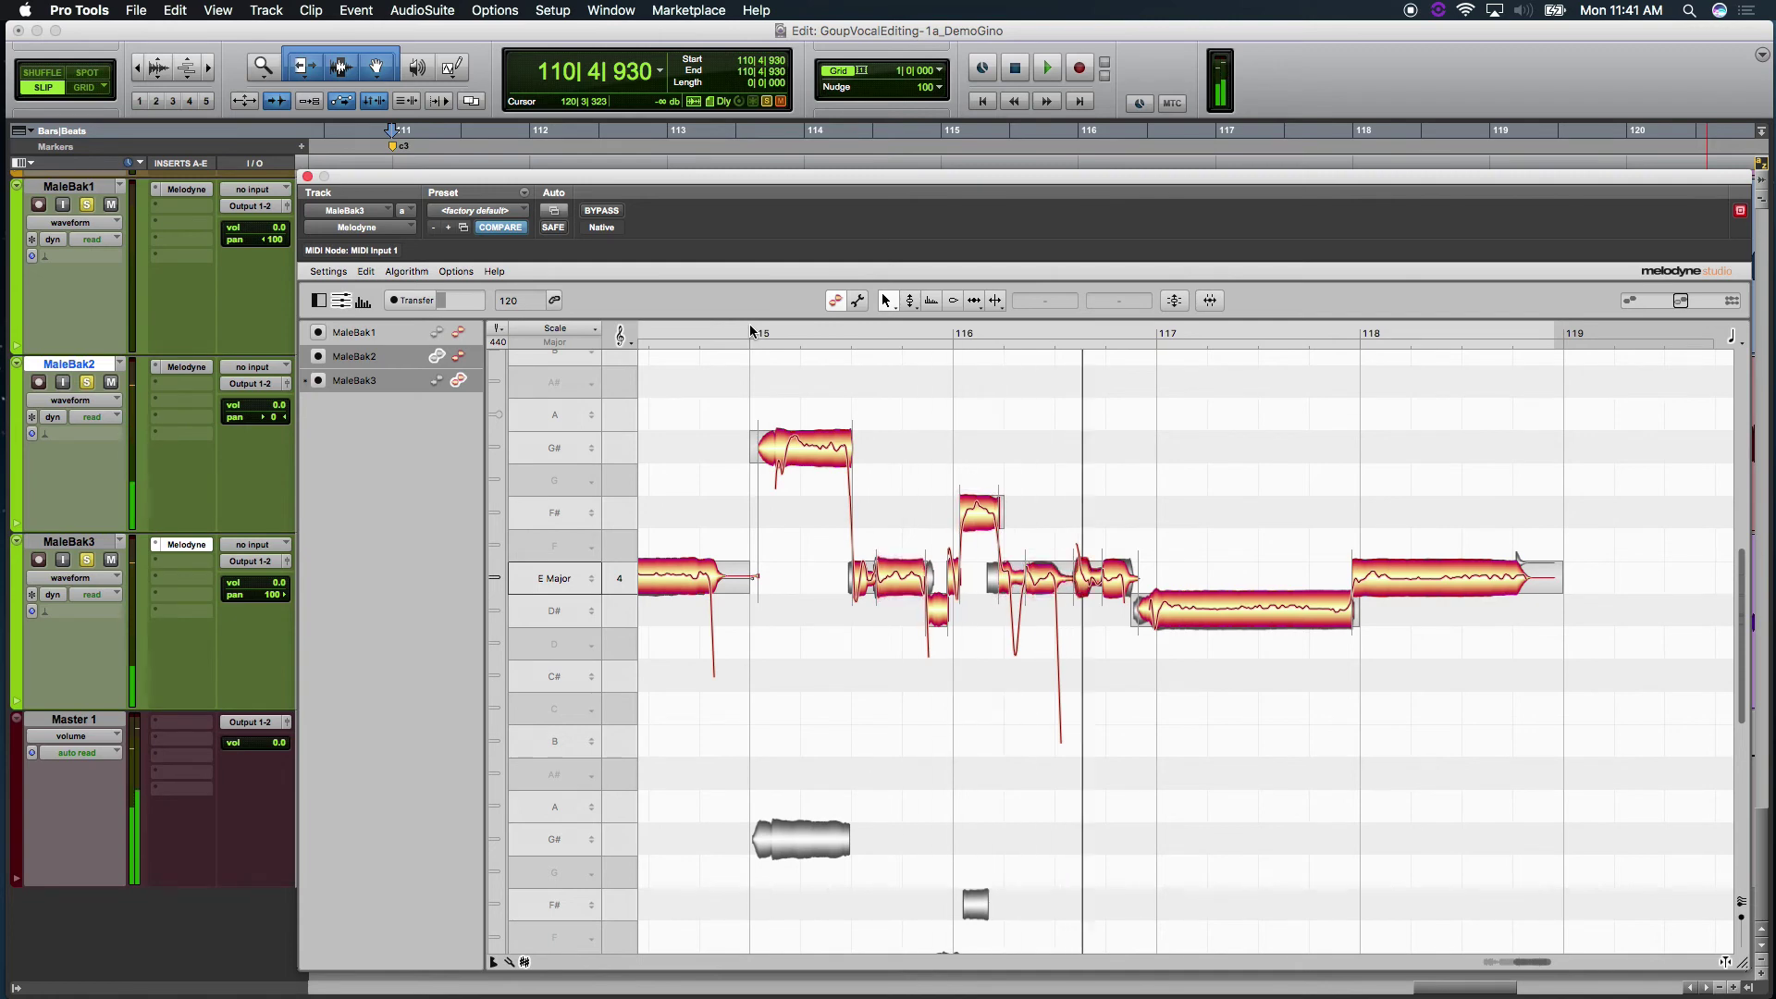
Zoom the note view out to show the whole phrase across bars 111–119.
right_click(1112, 512)
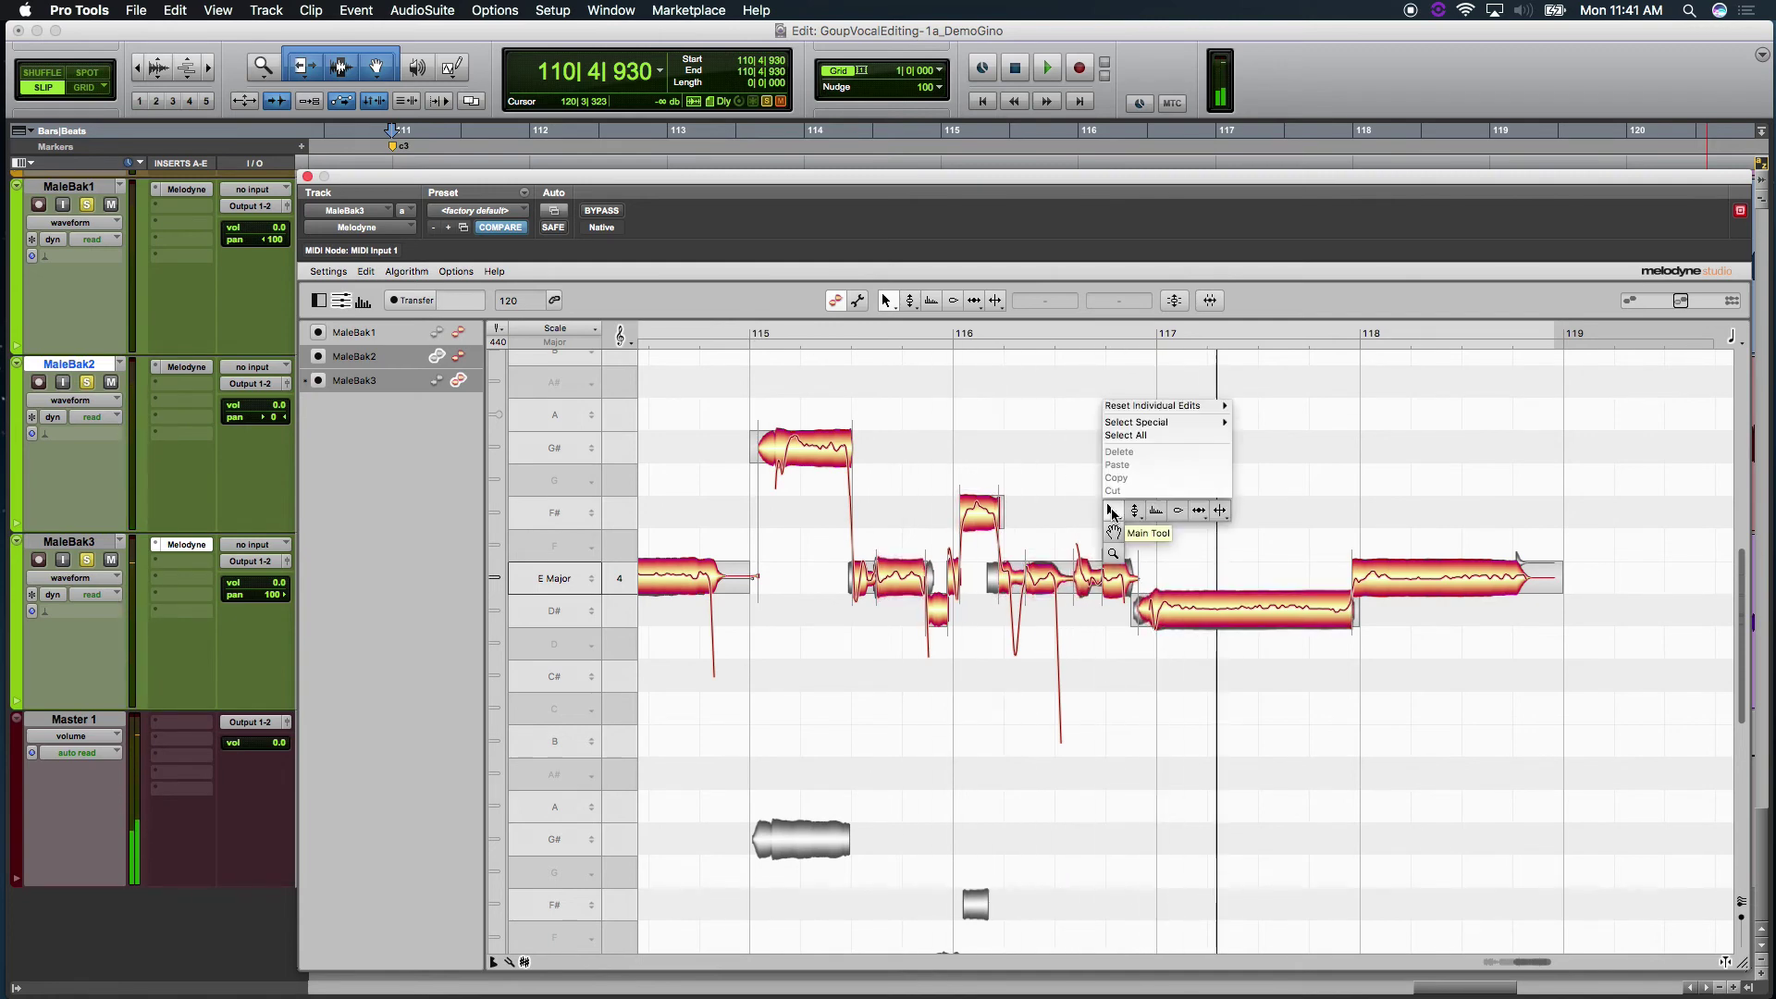
left_click(1112, 553)
left_click_drag(1070, 519, 1120, 517)
right_click(940, 448)
left_click(941, 446)
Make MaleBak1, MaleBak2 and MaleBak3 notes editable together, displayed as stacked harmonies.
left_click(459, 358)
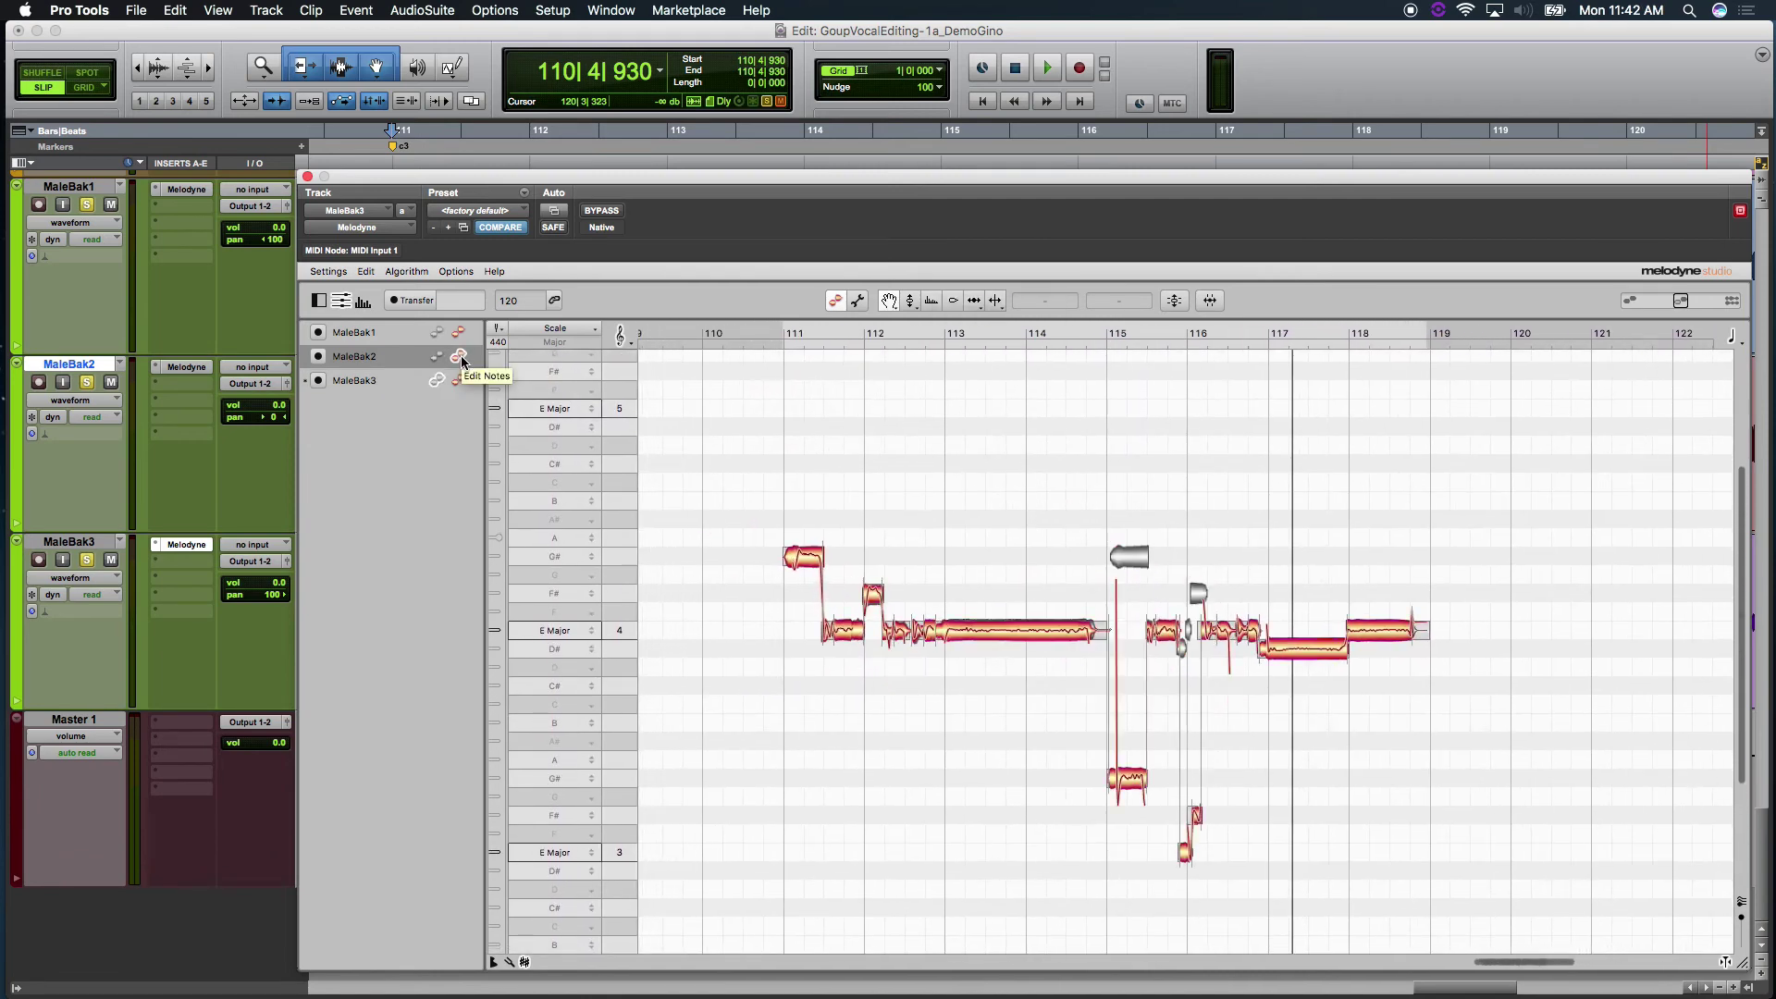
left_click(459, 380)
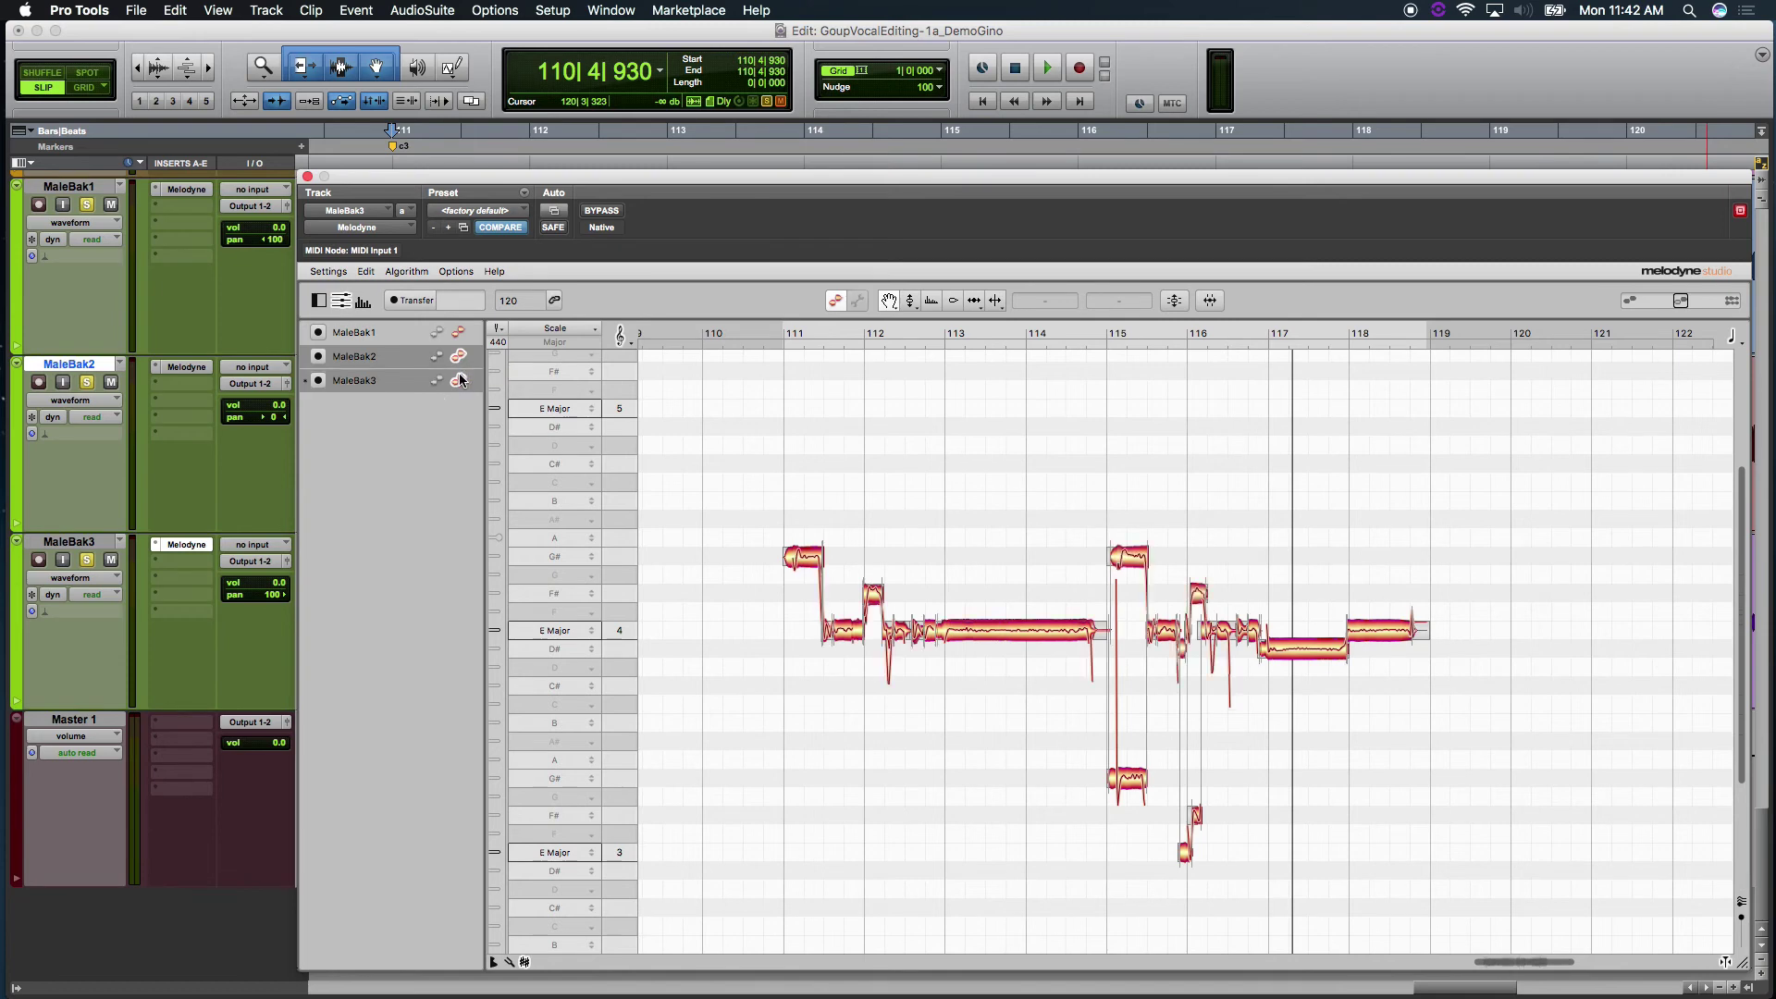
left_click(459, 334)
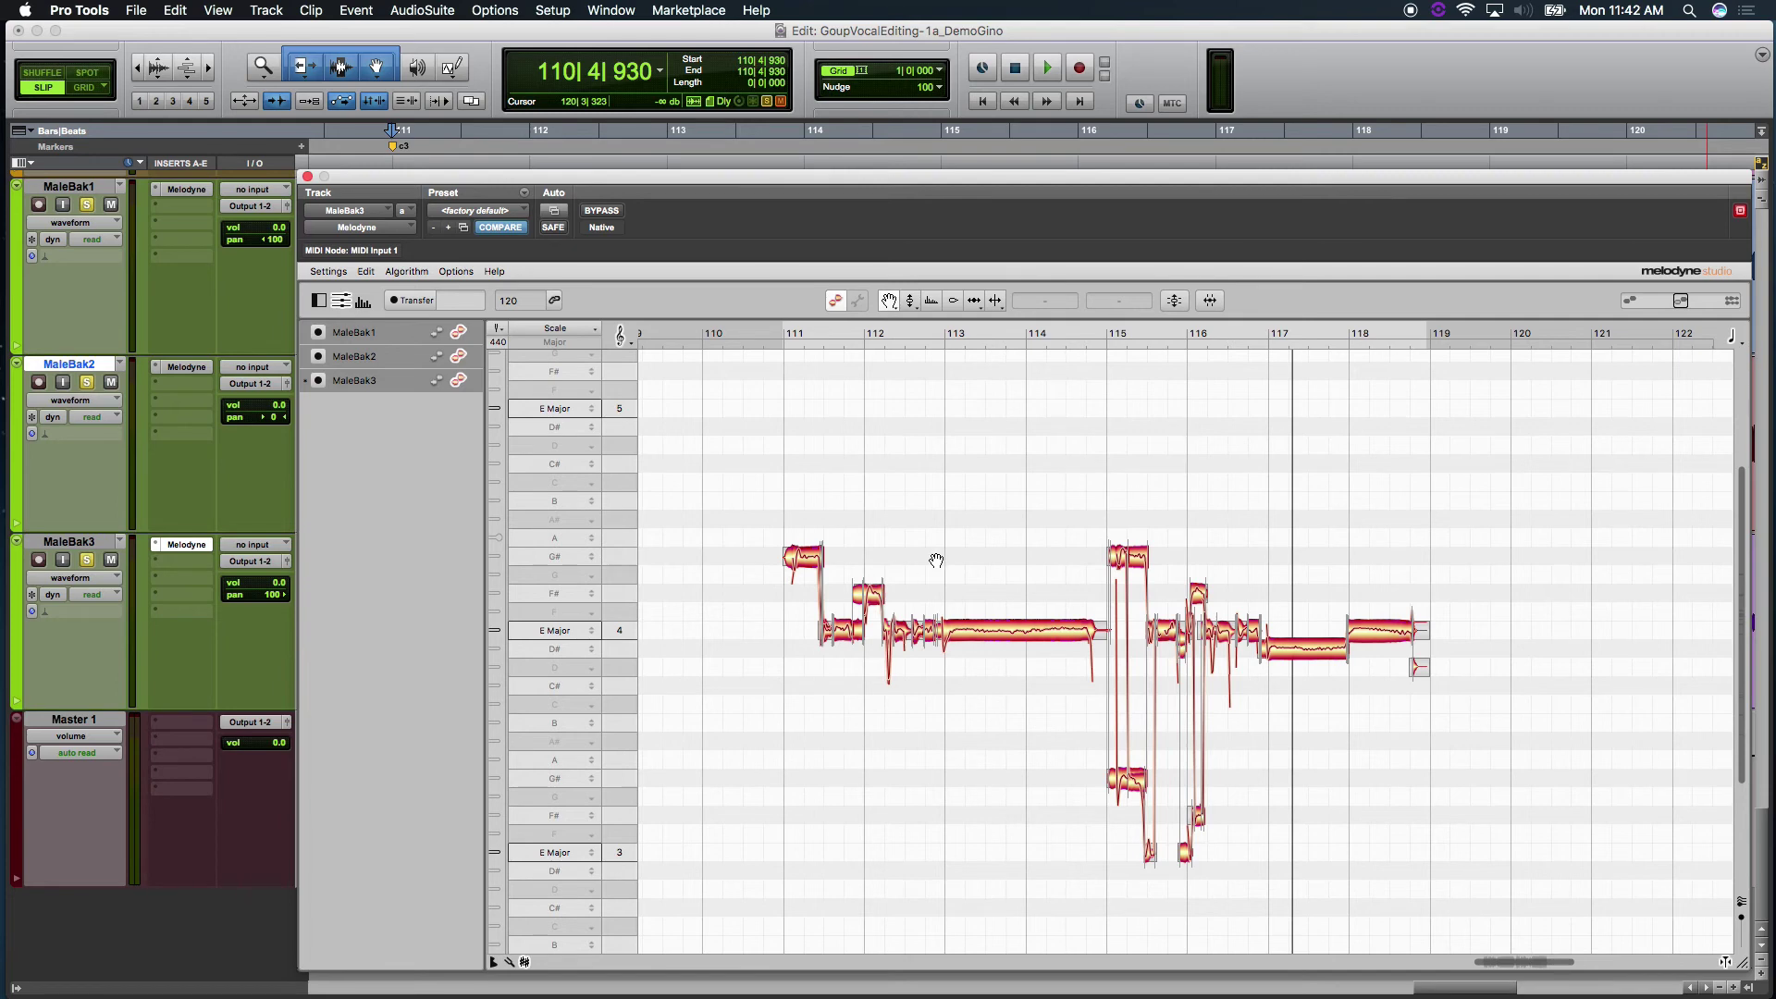
left_click(1742, 909)
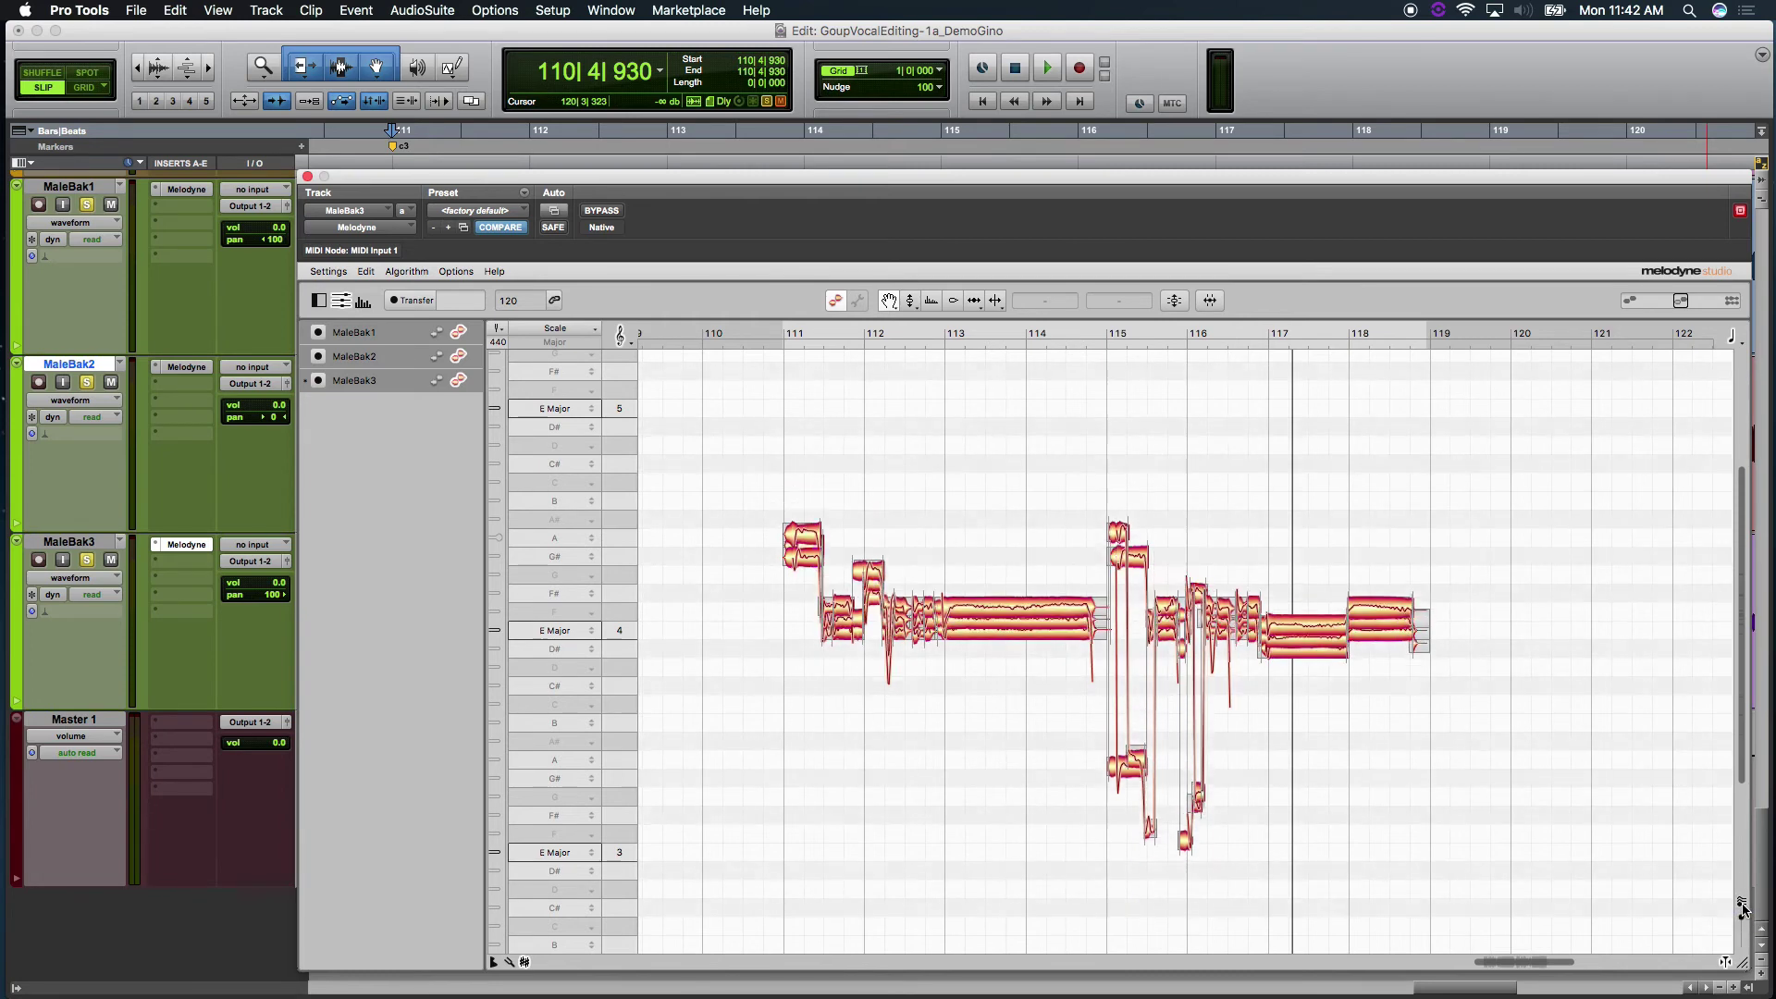
left_click(1742, 909)
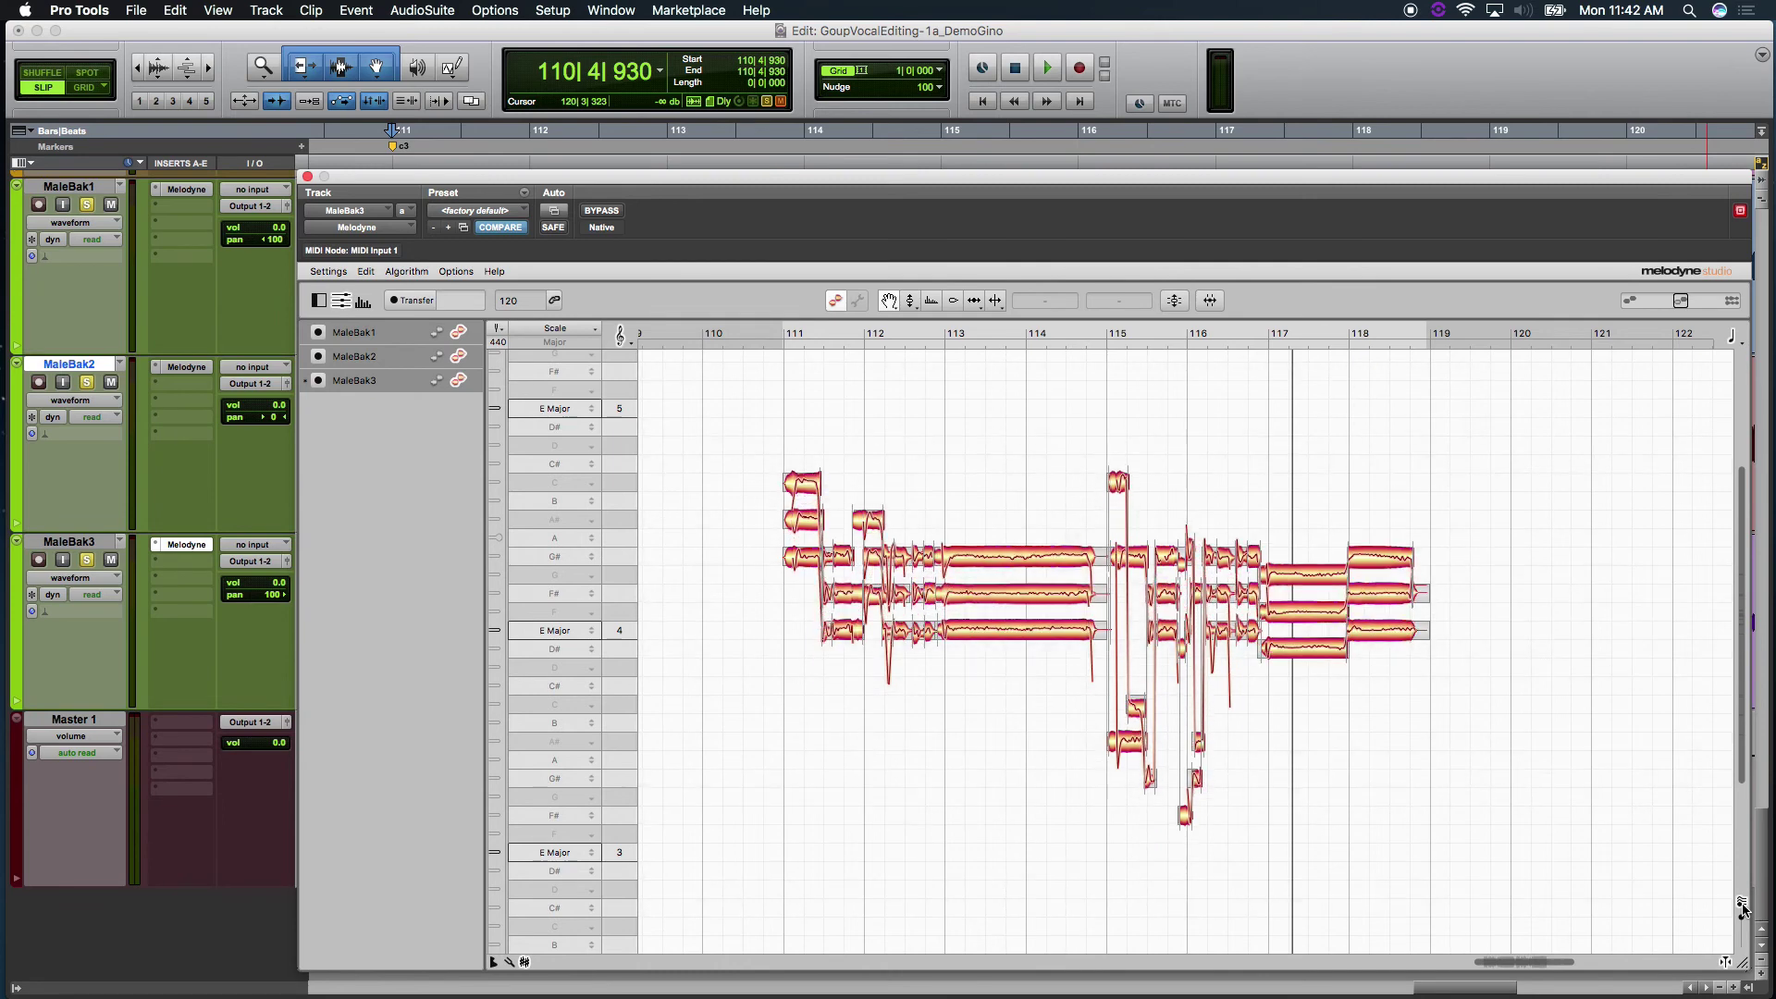
left_click(1743, 909)
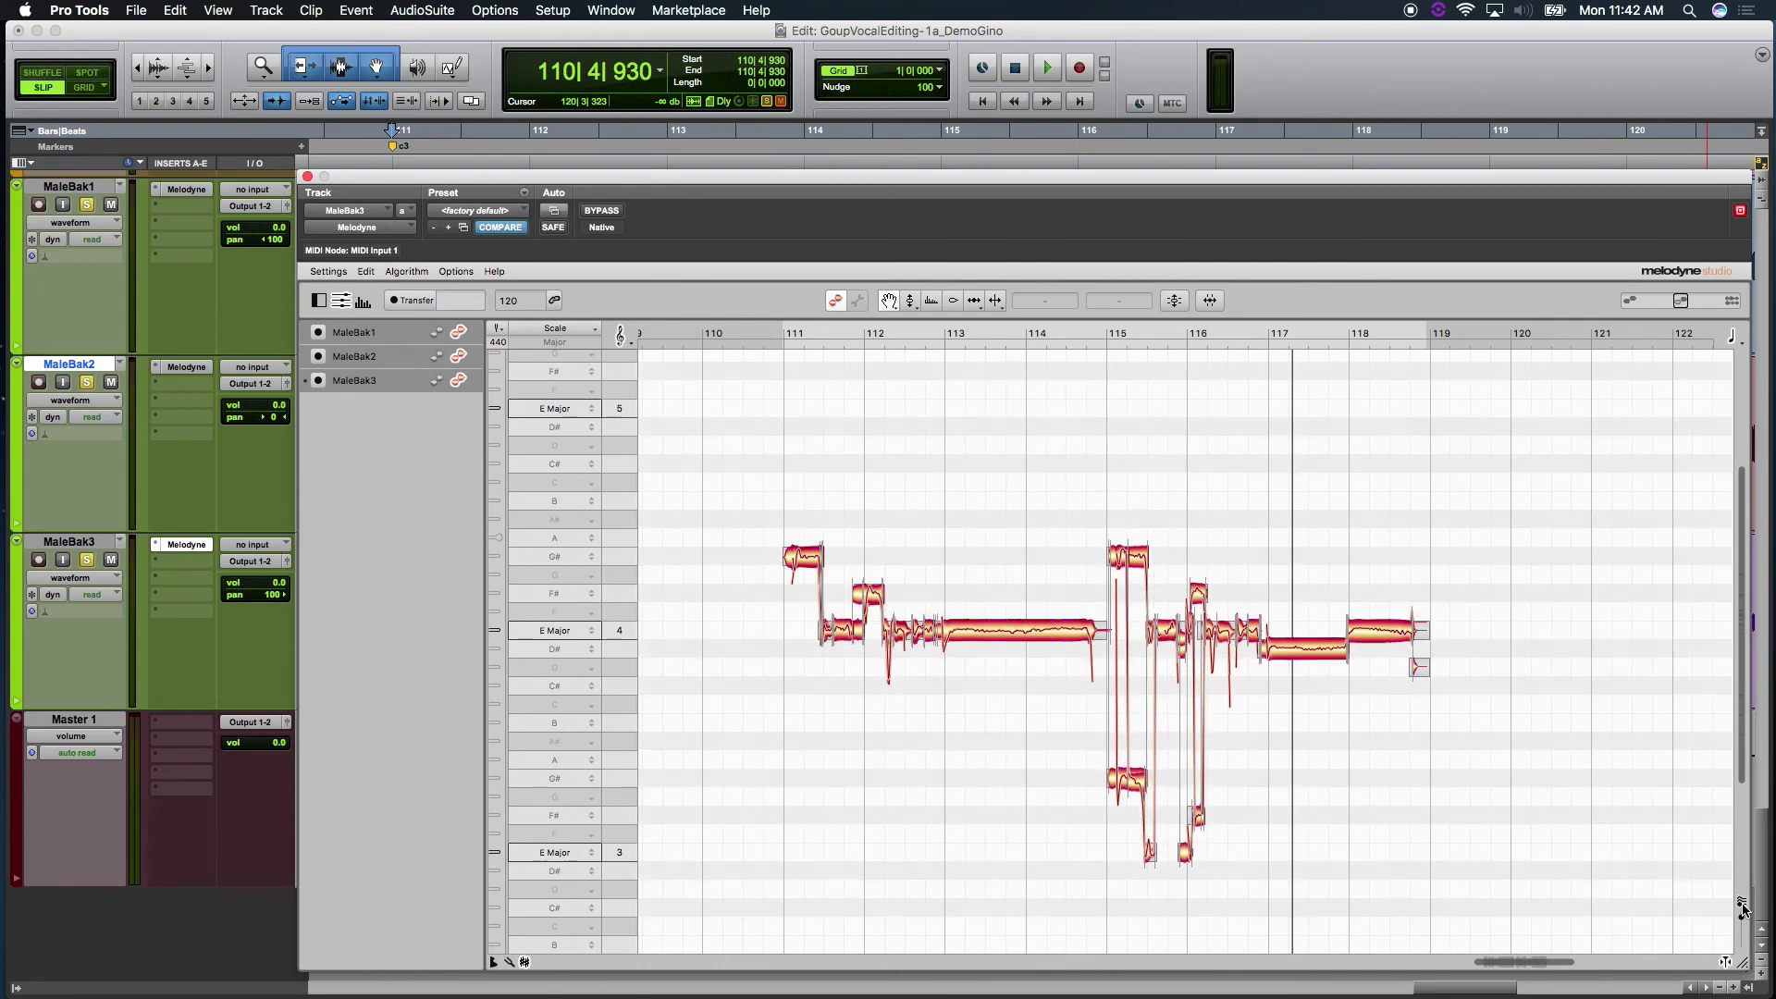
left_click(1742, 909)
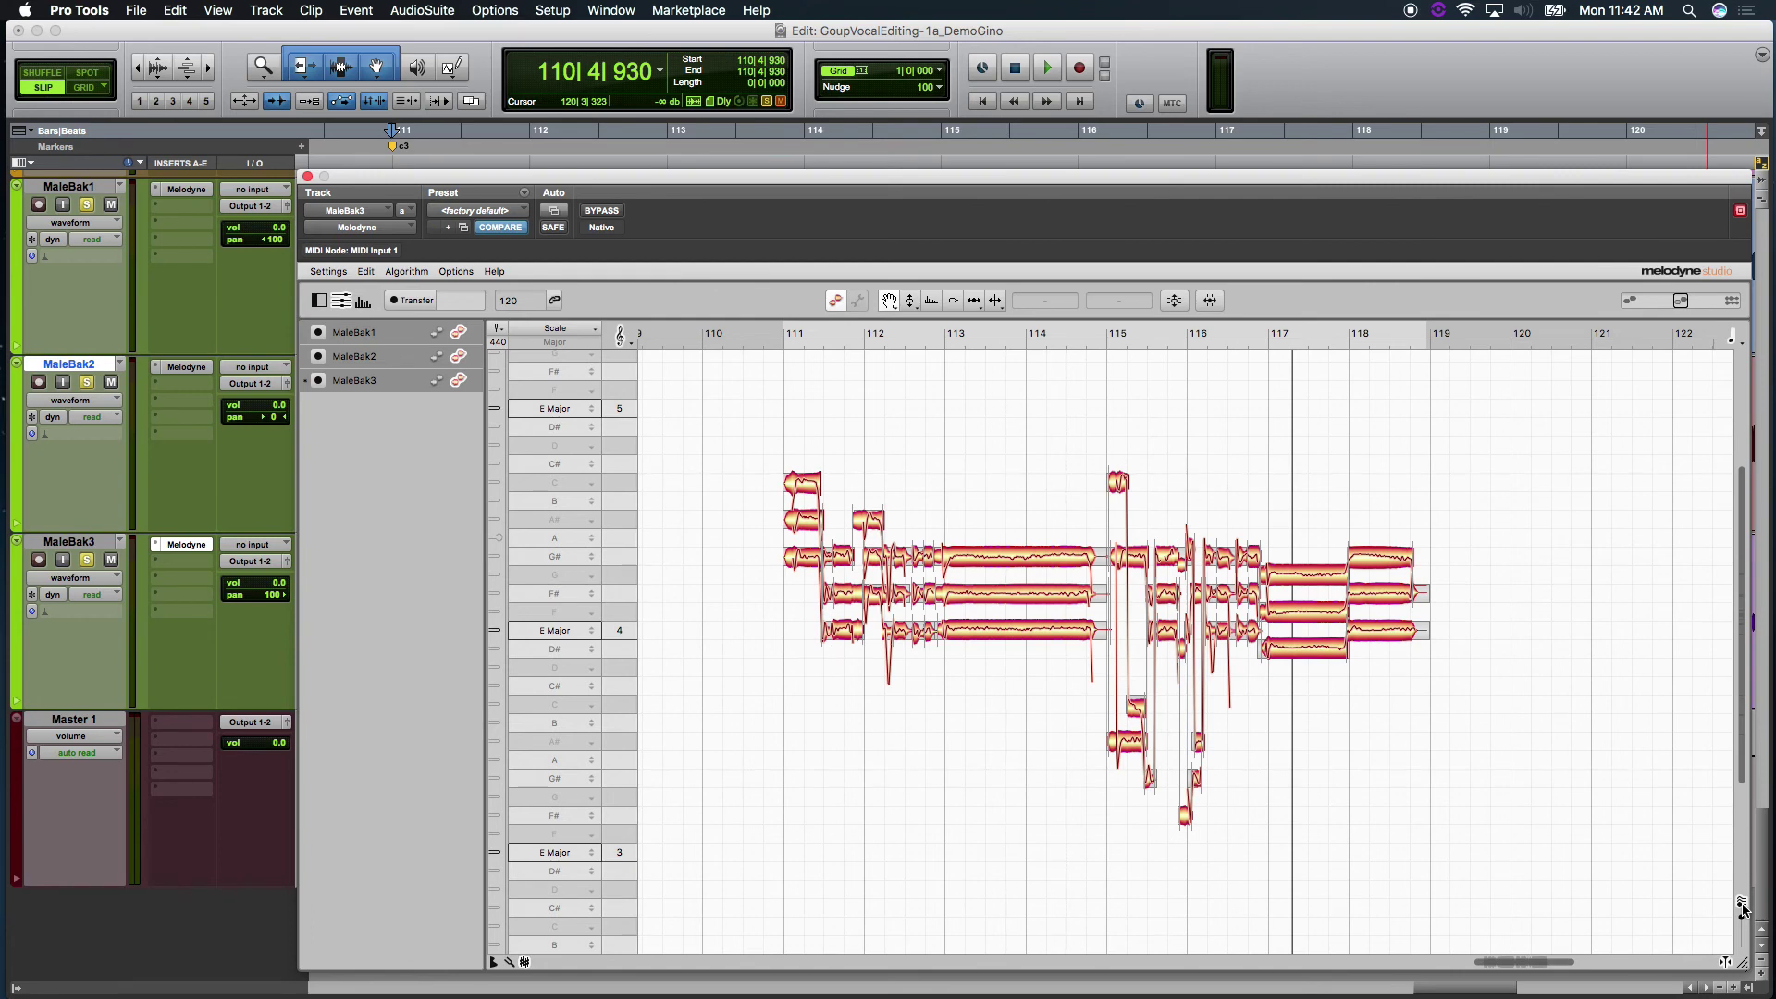
left_click(1742, 909)
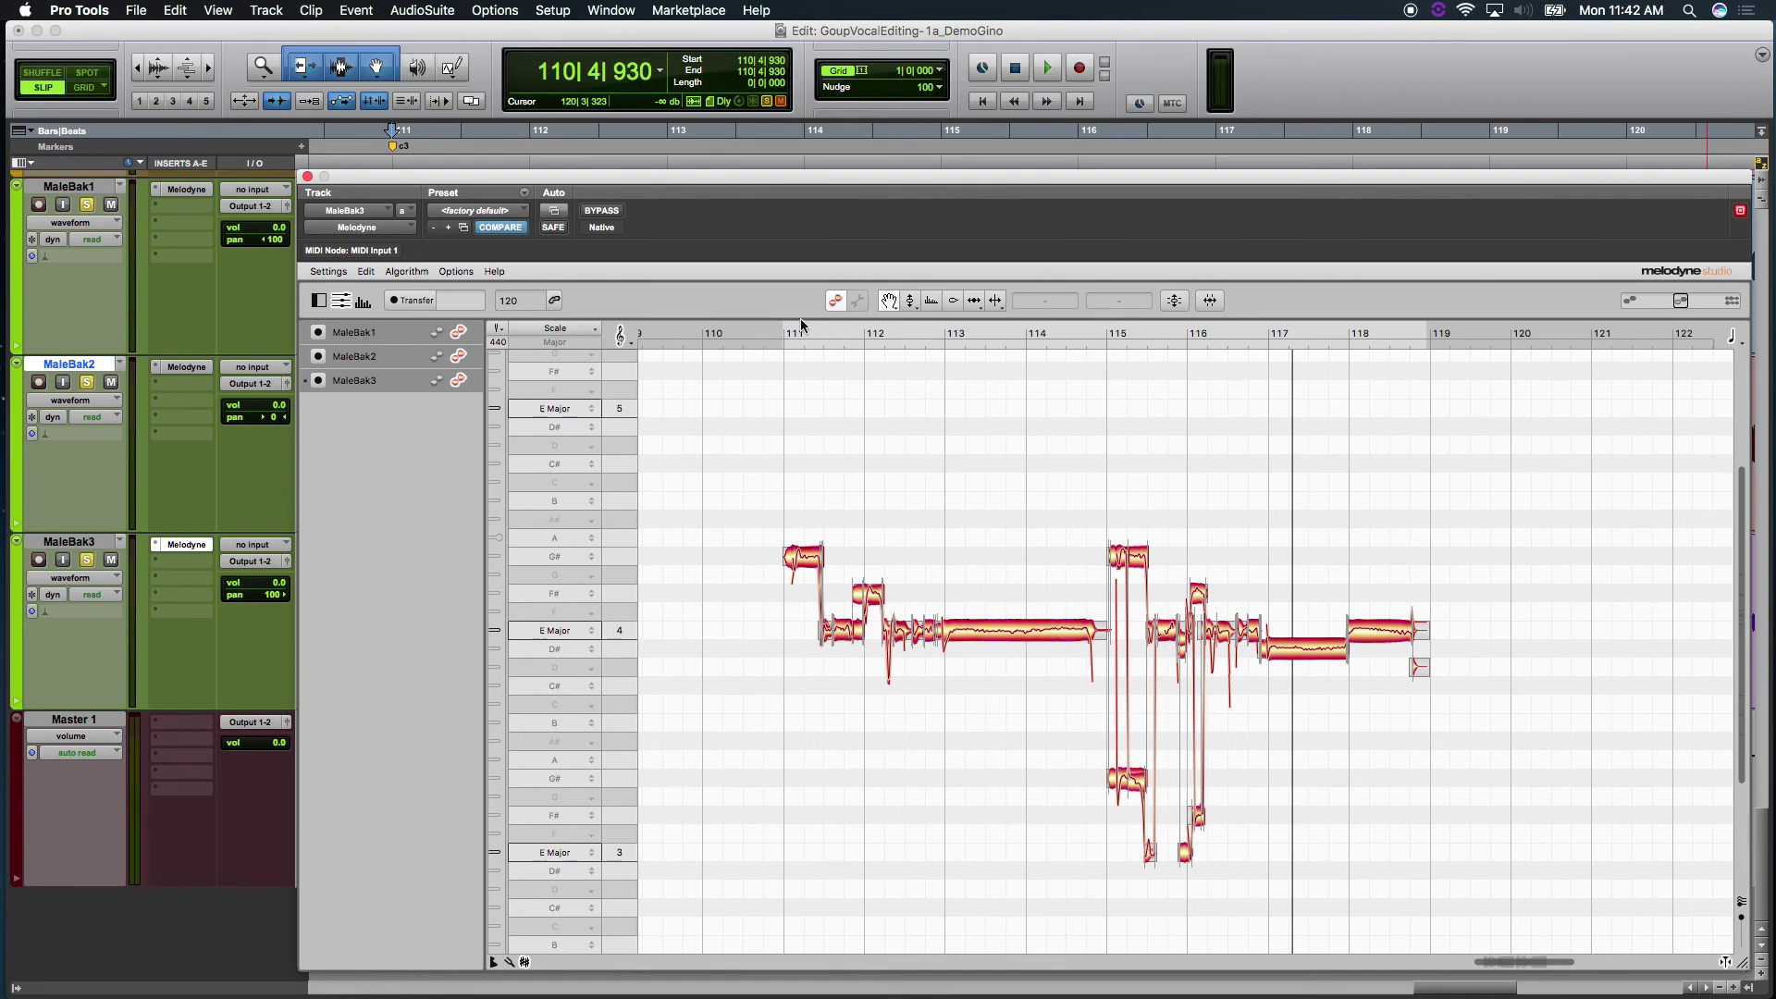
left_click(774, 330)
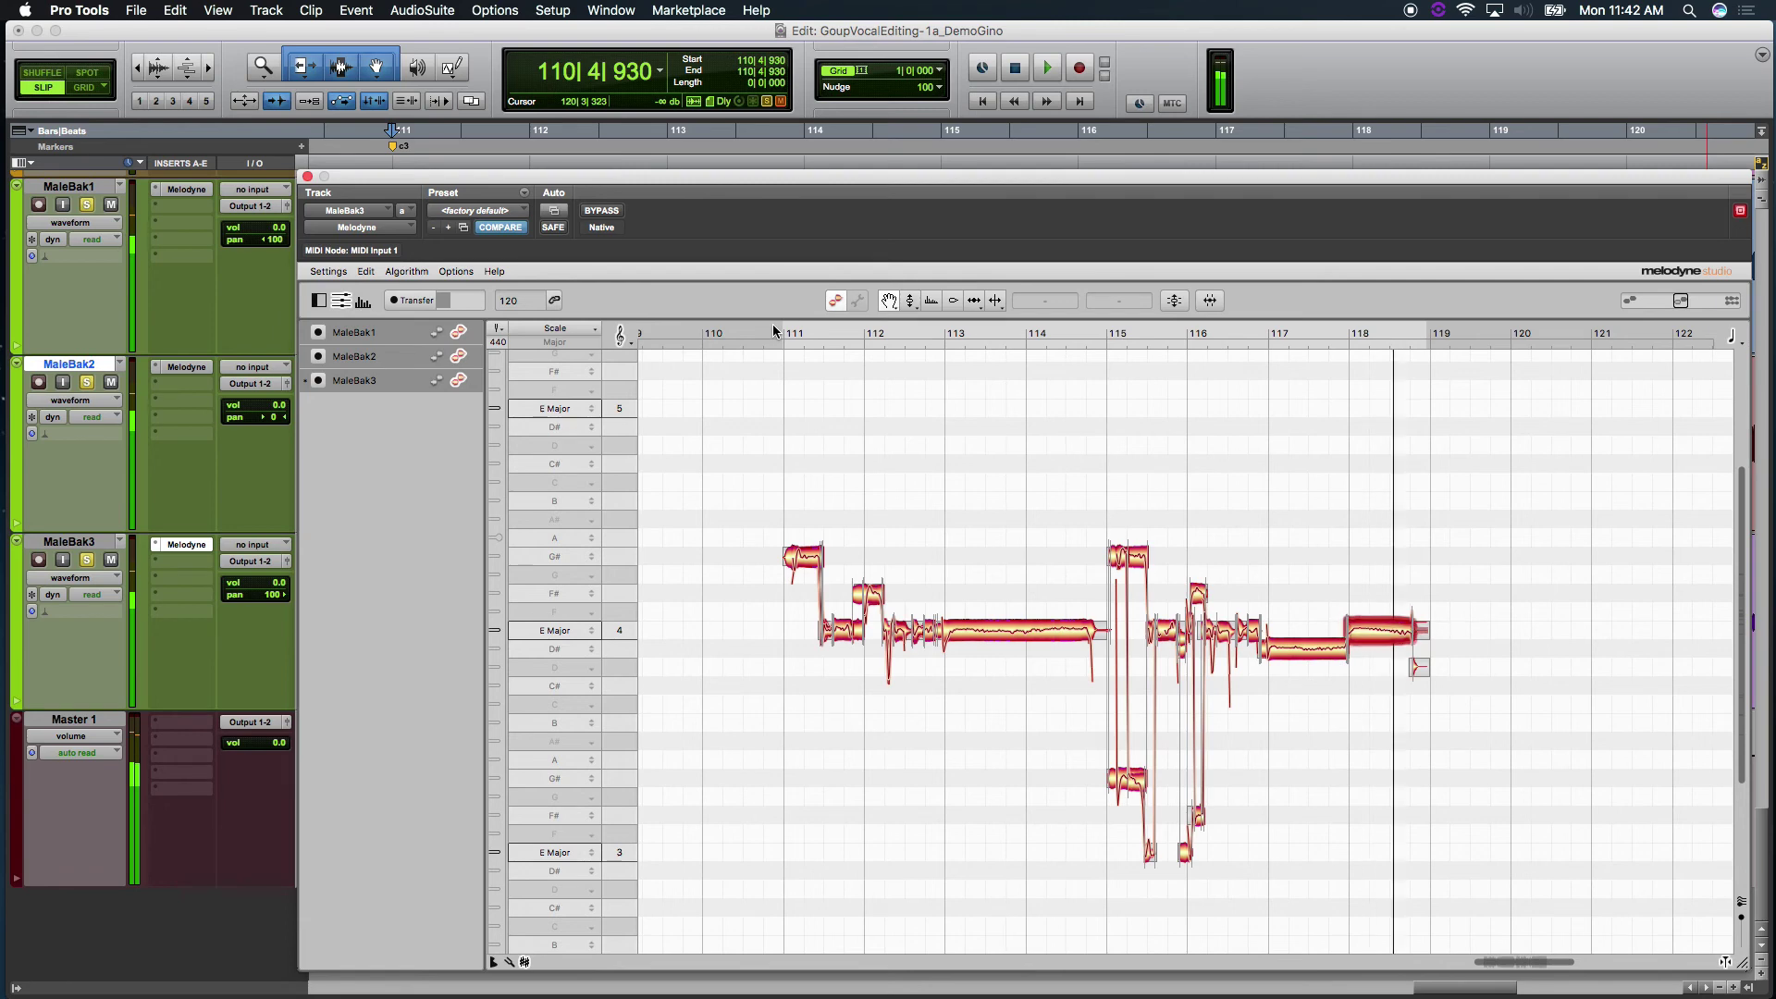
right_click(900, 430)
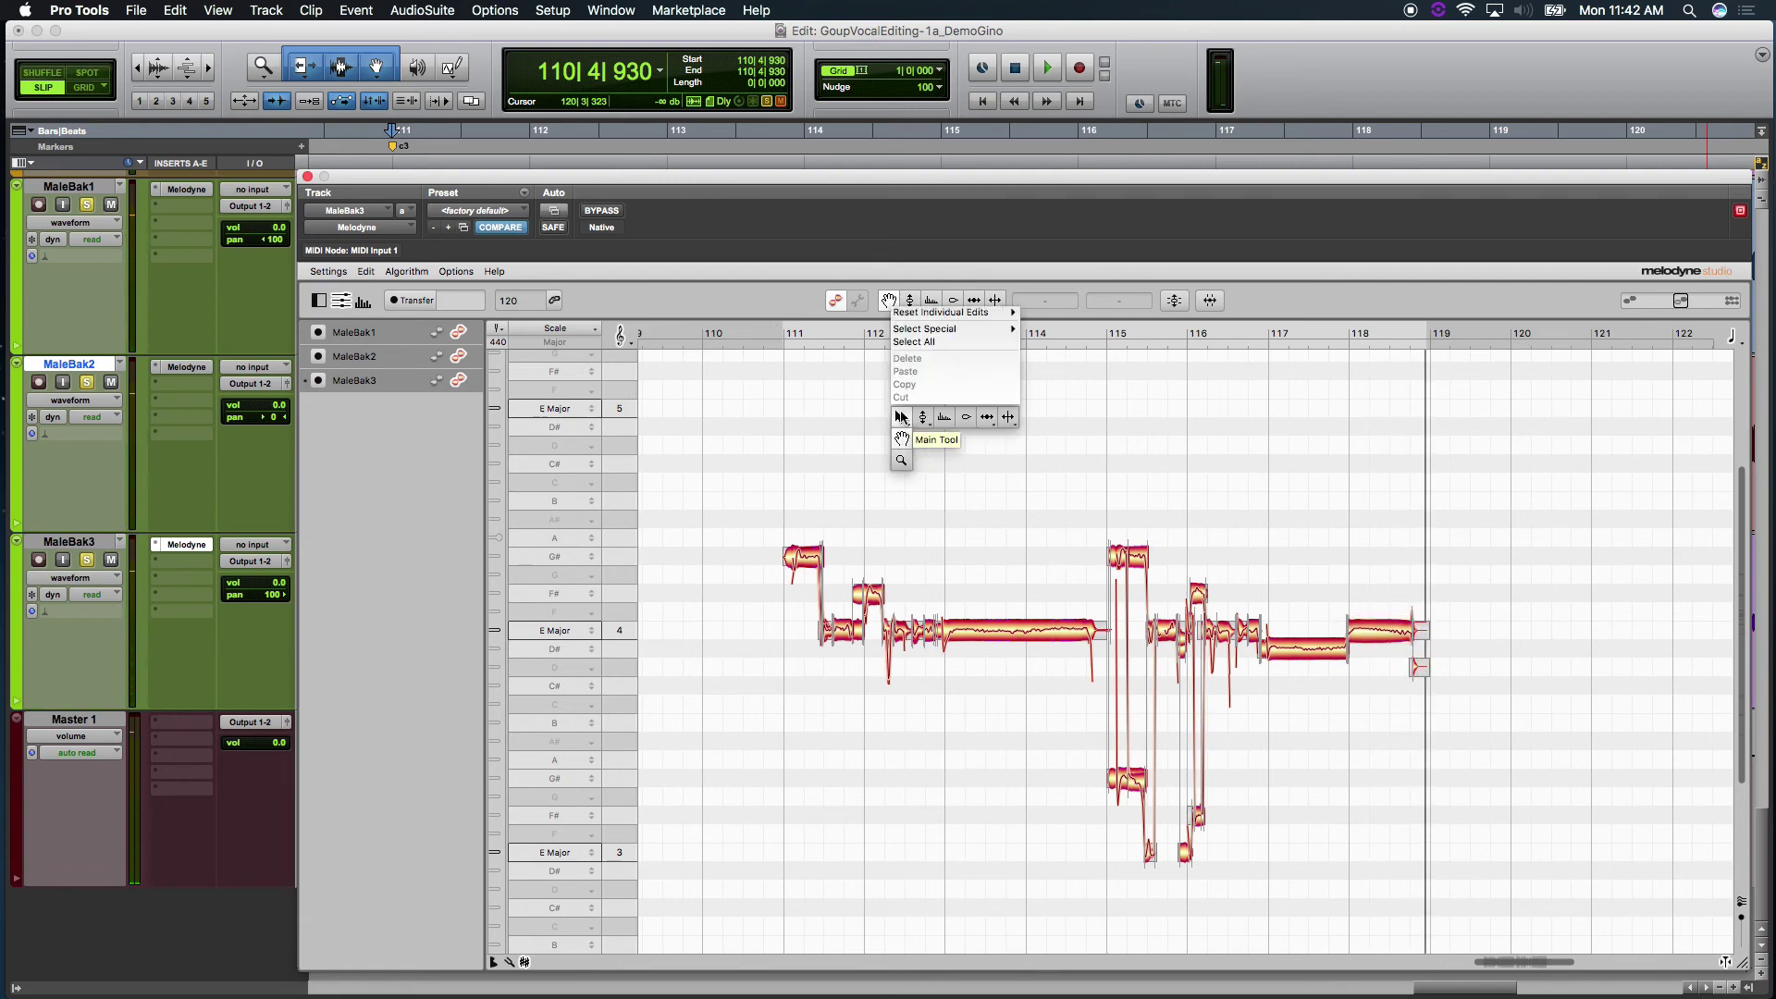
left_click(900, 416)
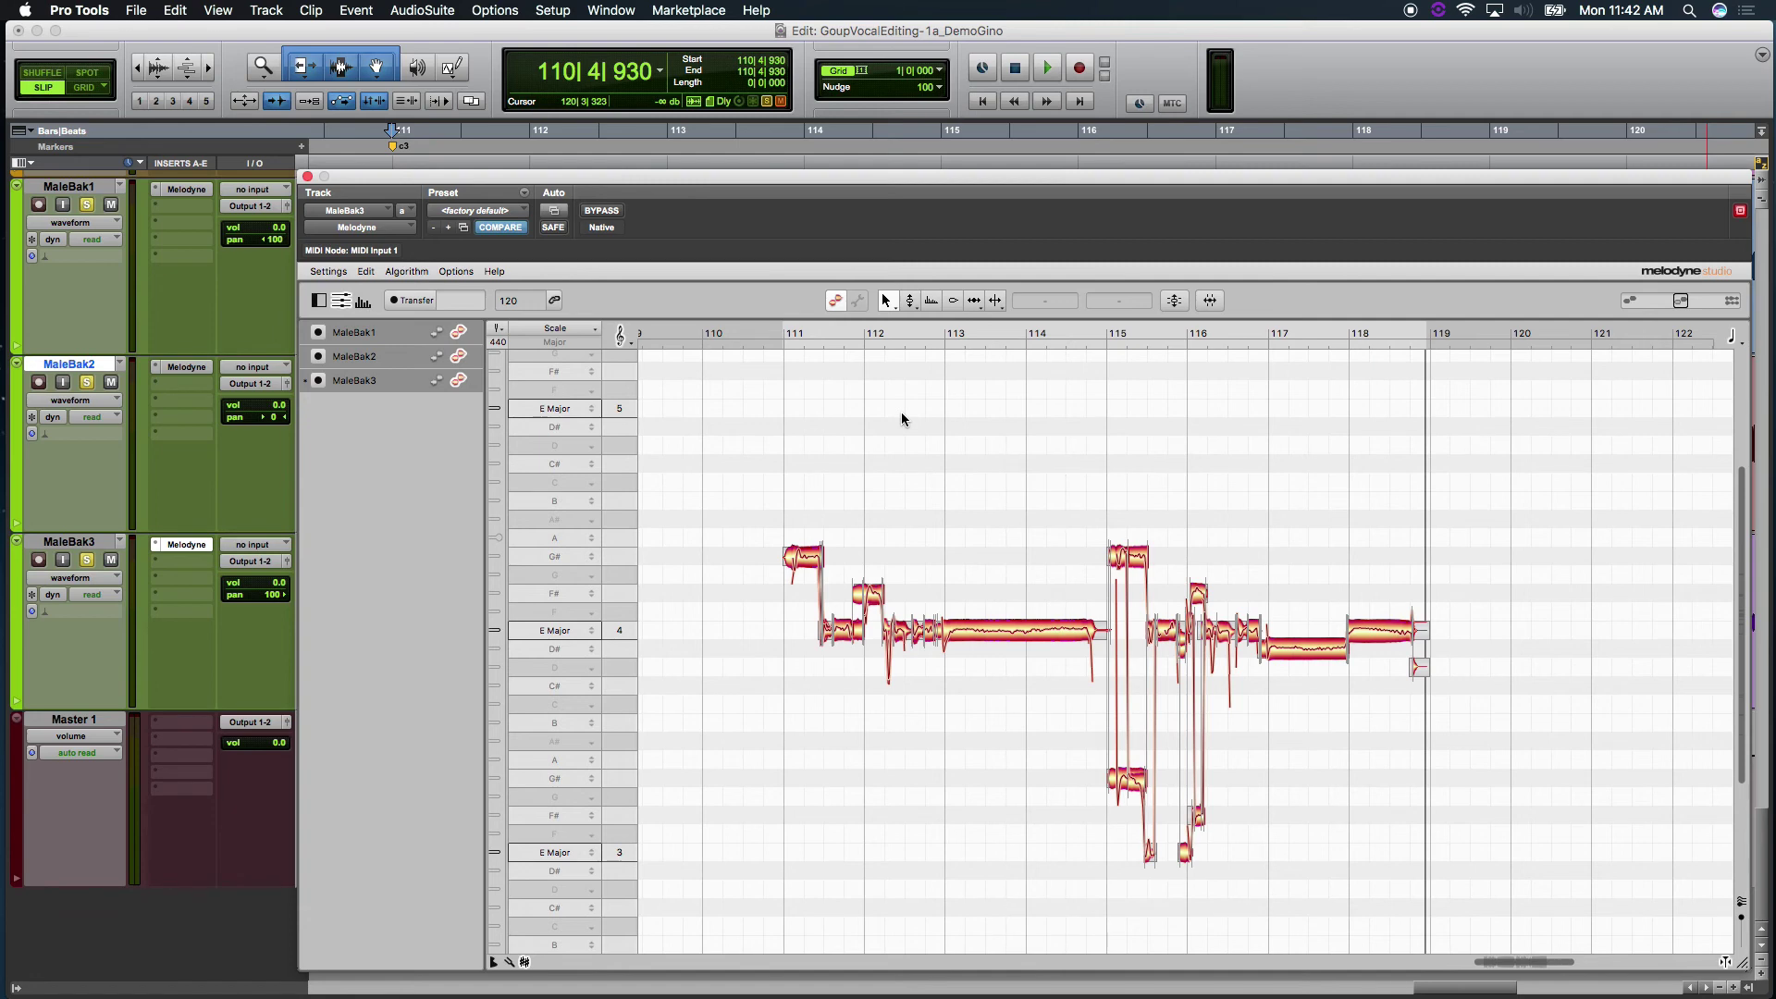
left_click_drag(1285, 598, 1372, 685)
left_click(1372, 685)
right_click(1100, 495)
left_click(1102, 518)
left_click_drag(1096, 523, 1071, 492)
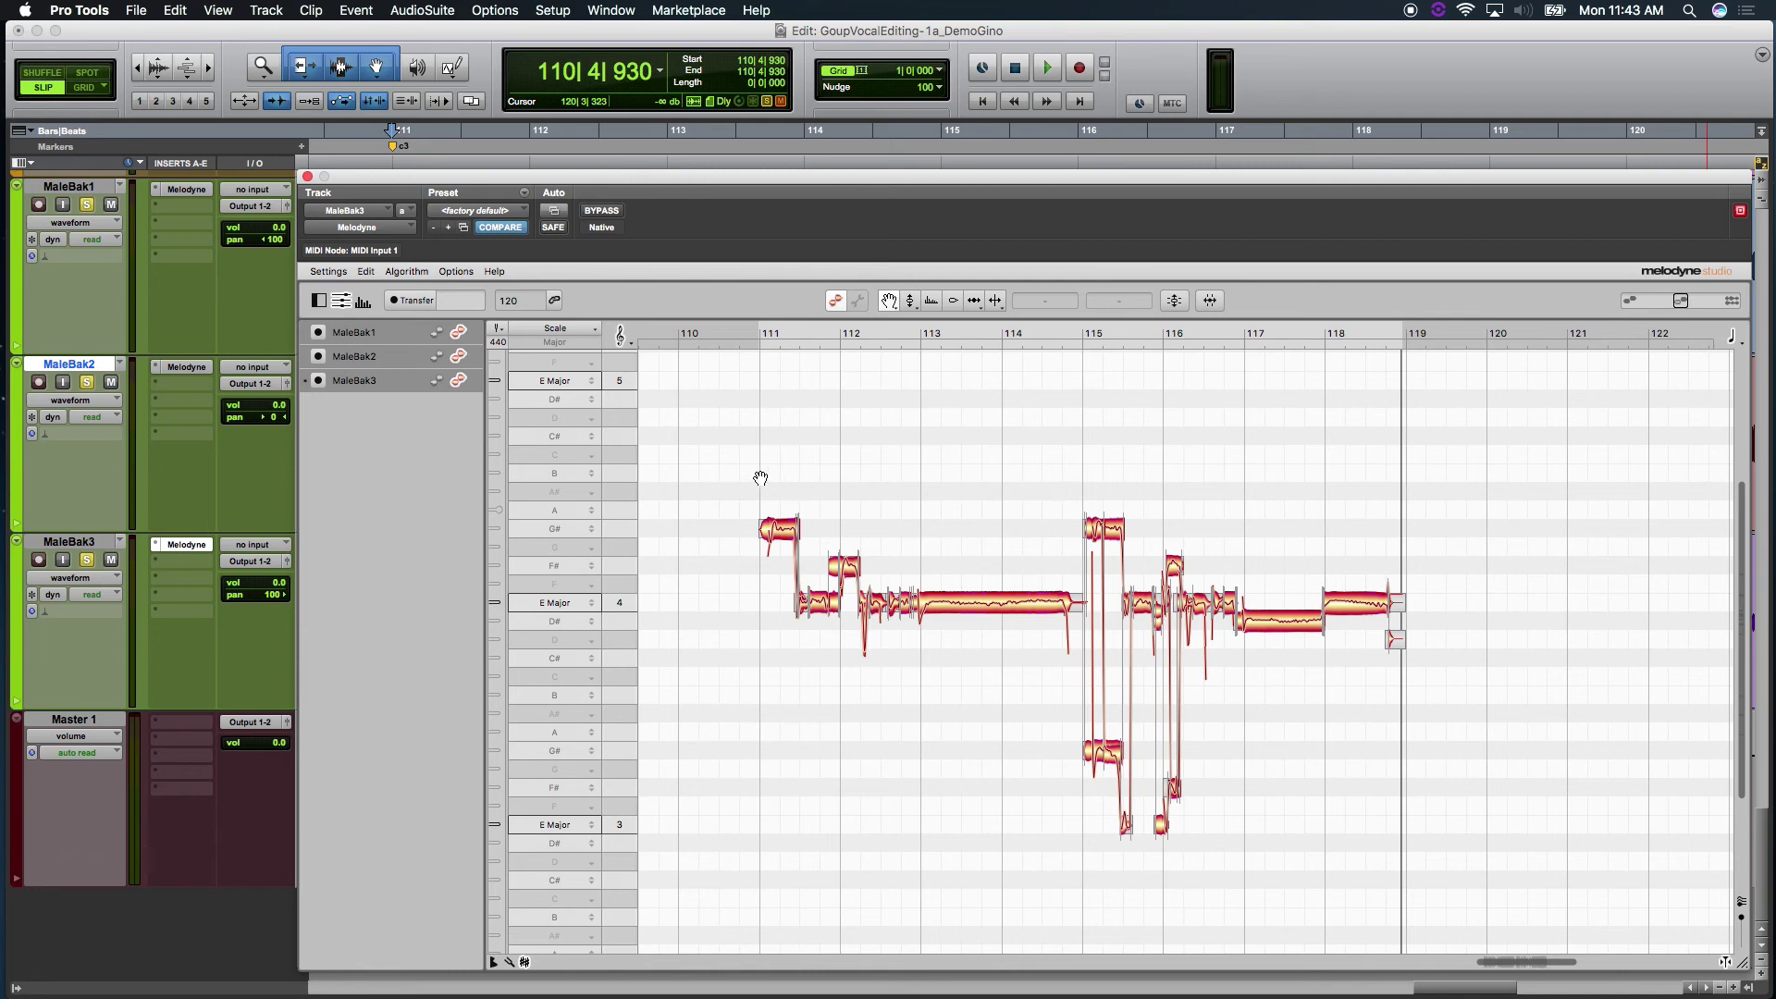
Lower the formants of all MaleBak2 notes by 210 cents.
left_click(456, 357)
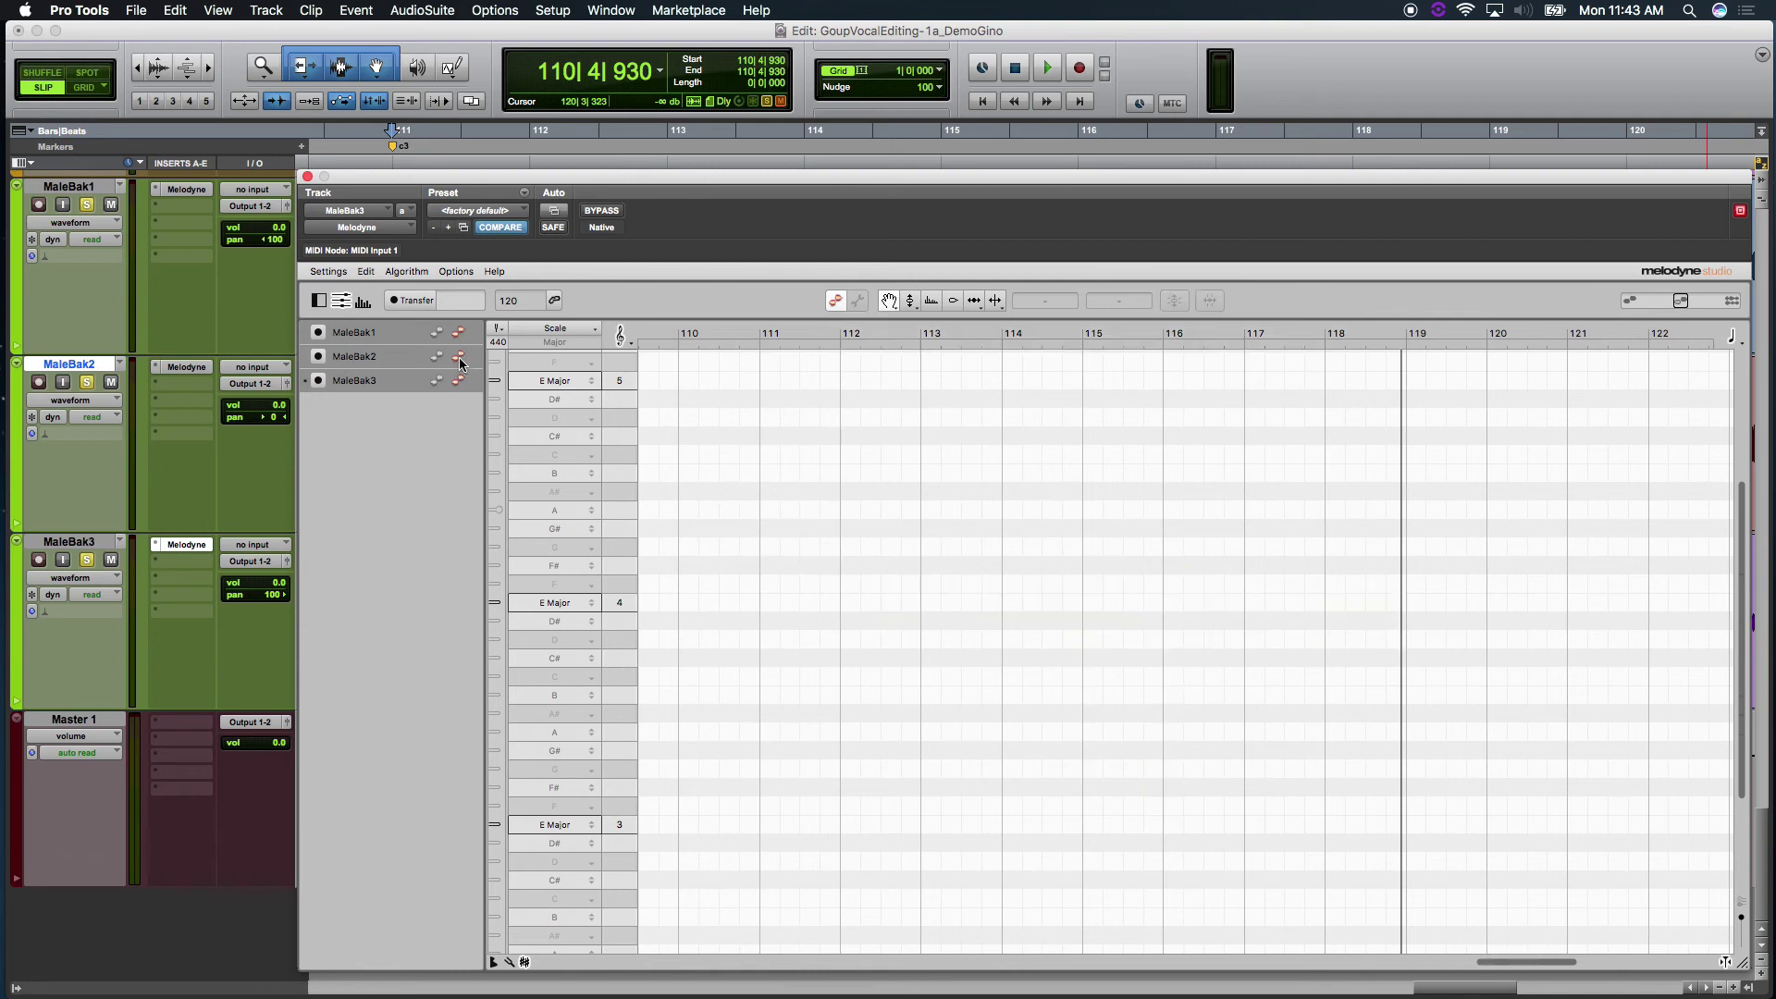
right_click(814, 465)
left_click(814, 462)
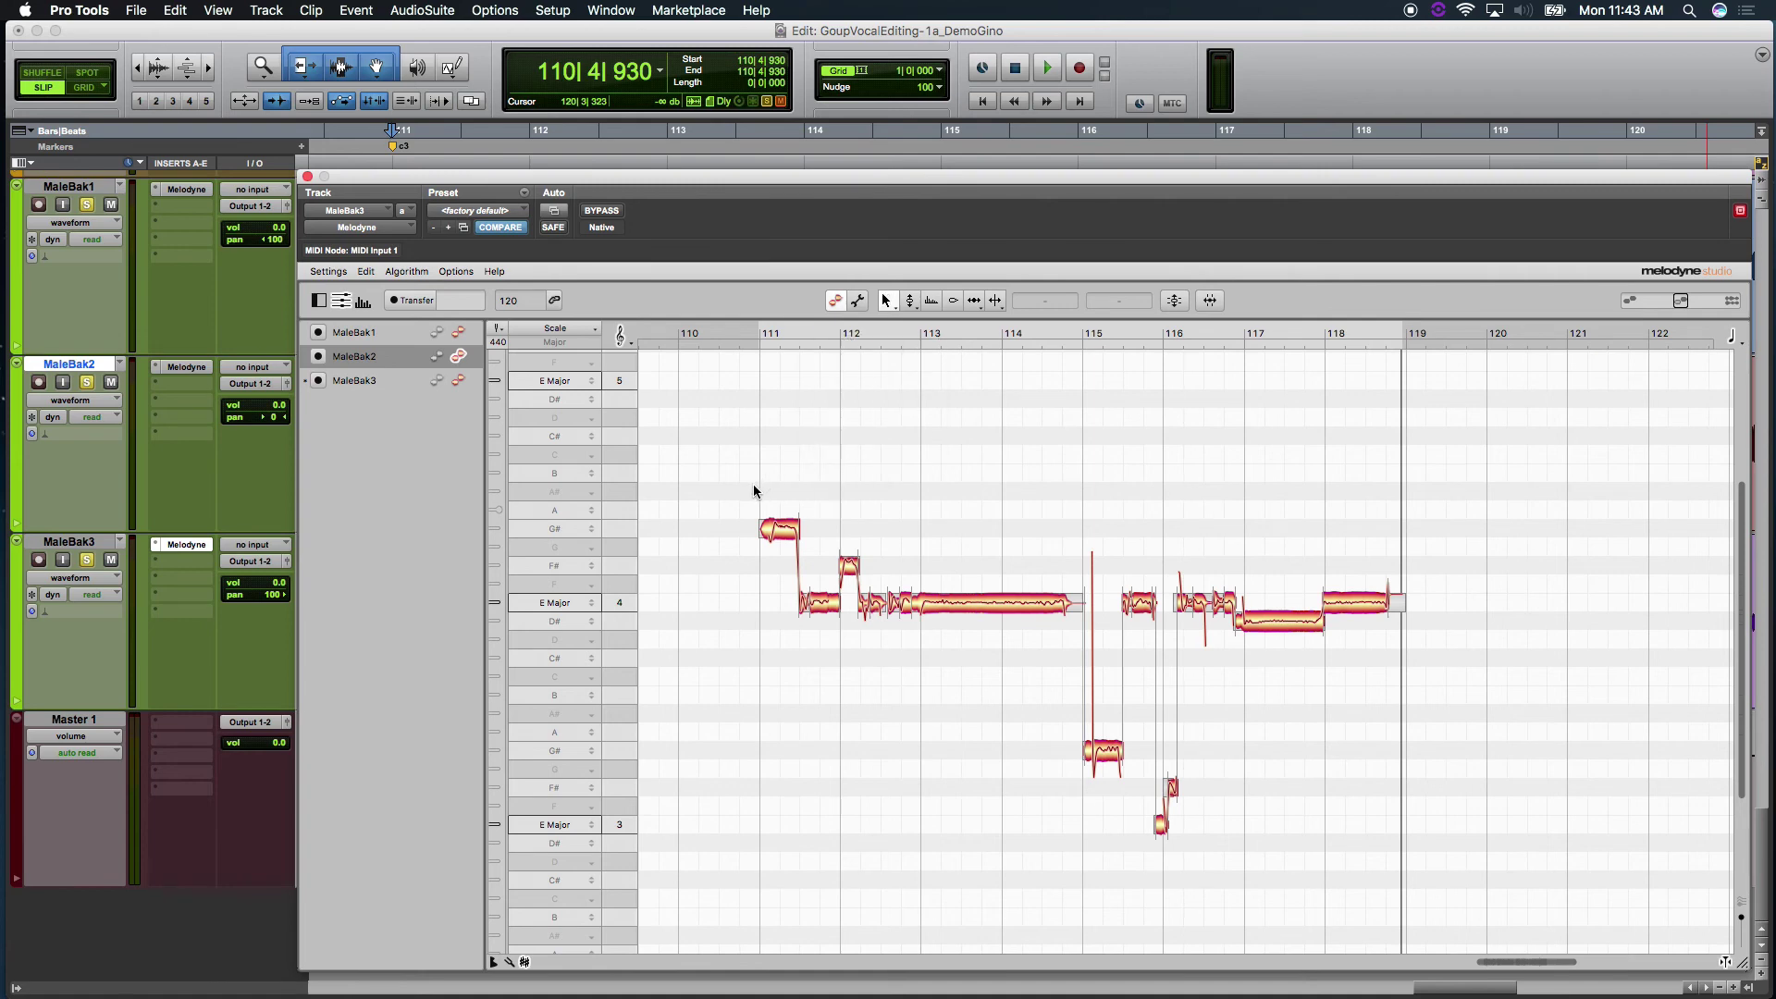
left_click_drag(753, 487, 1381, 863)
left_click(930, 309)
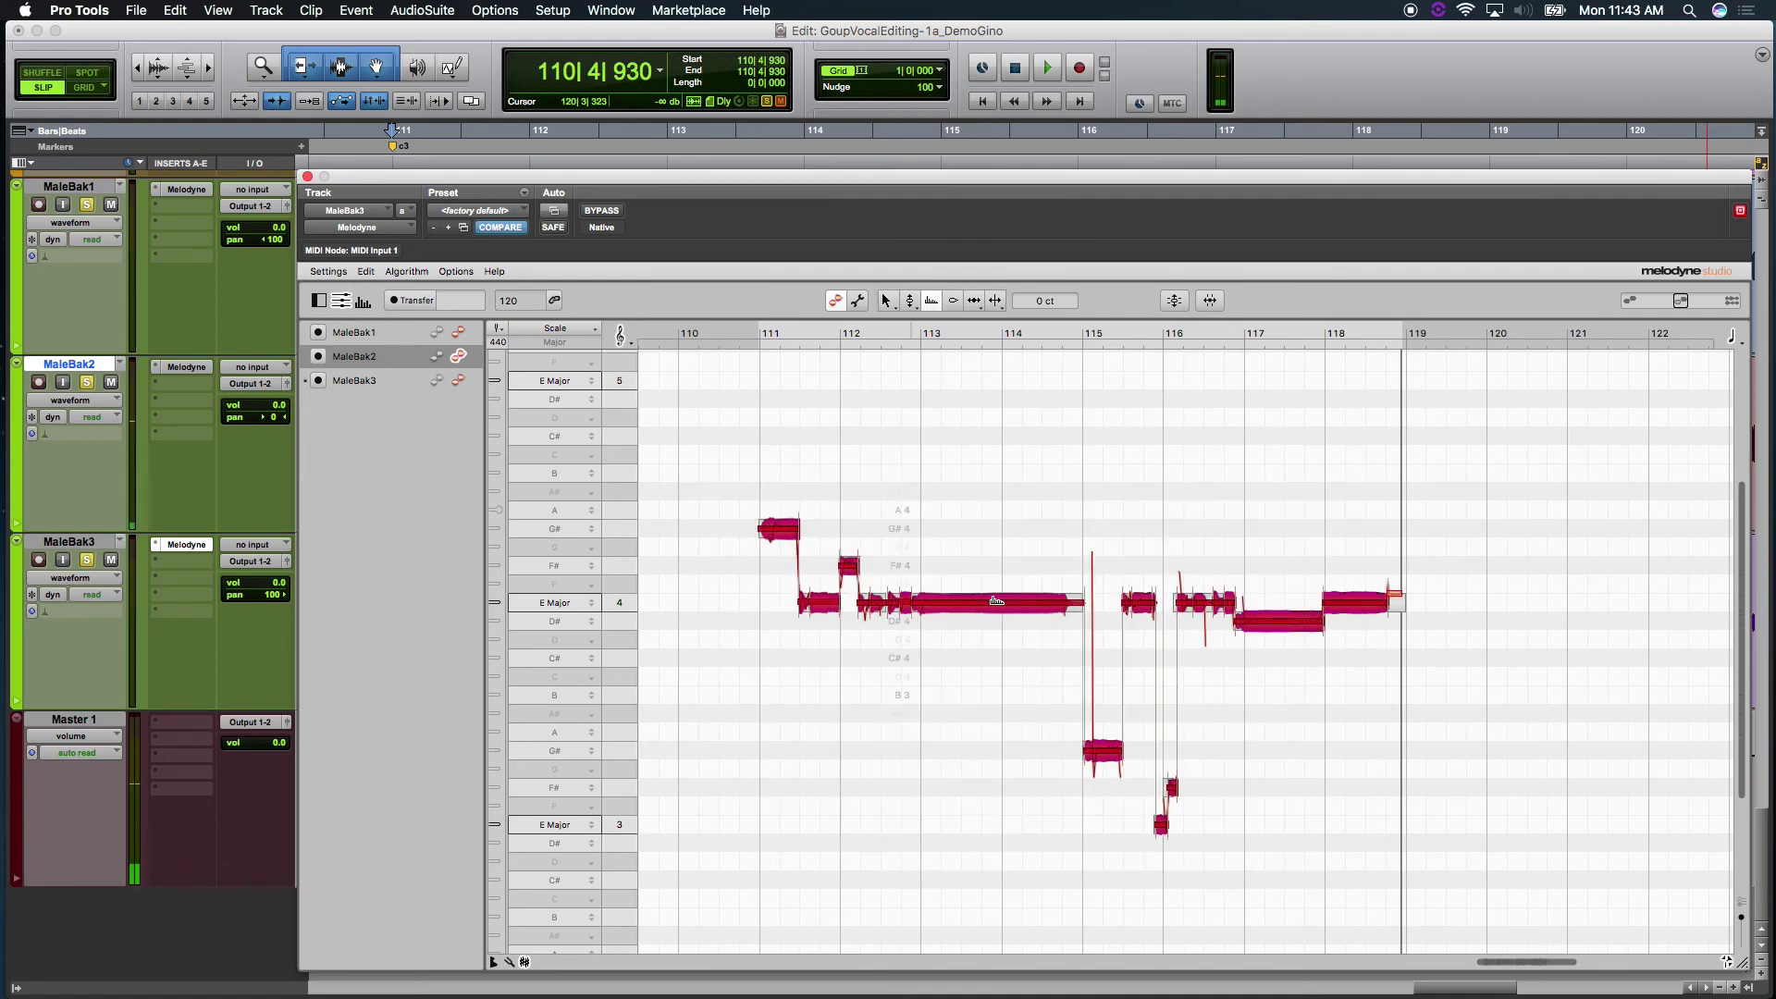
left_click_drag(995, 601, 999, 640)
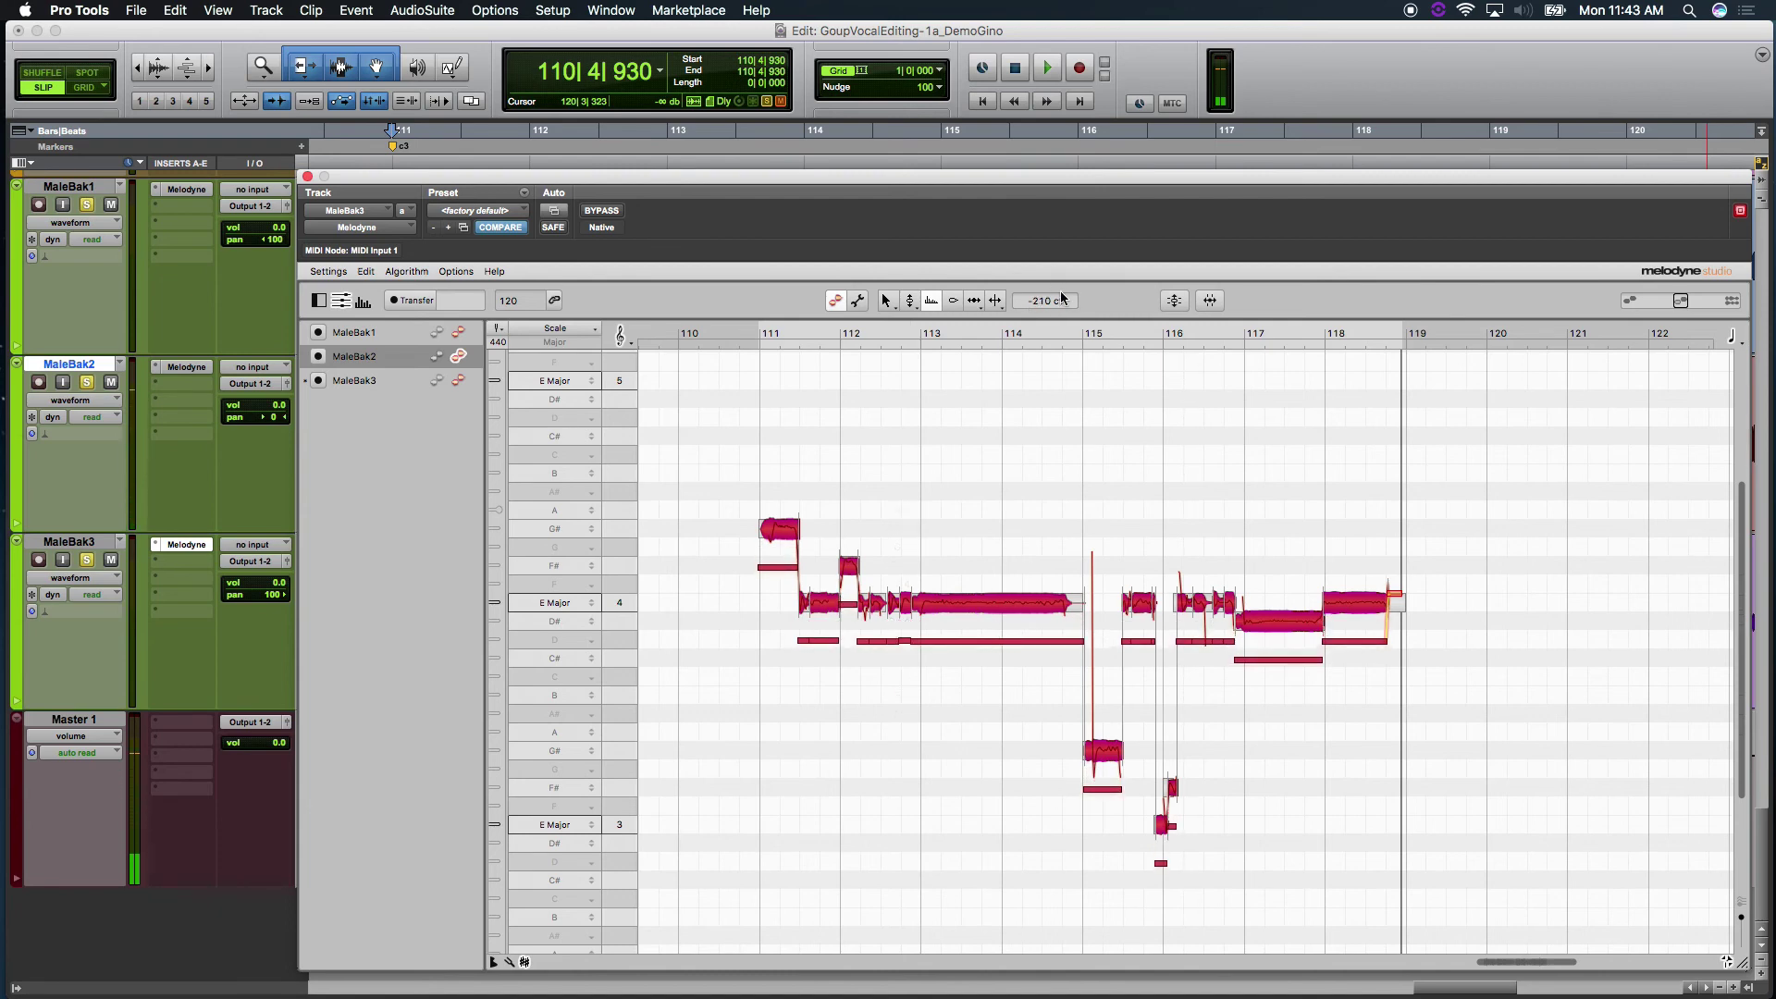
Play the phrase and compare the formant shift against the original with undo and redo.
left_click(751, 334)
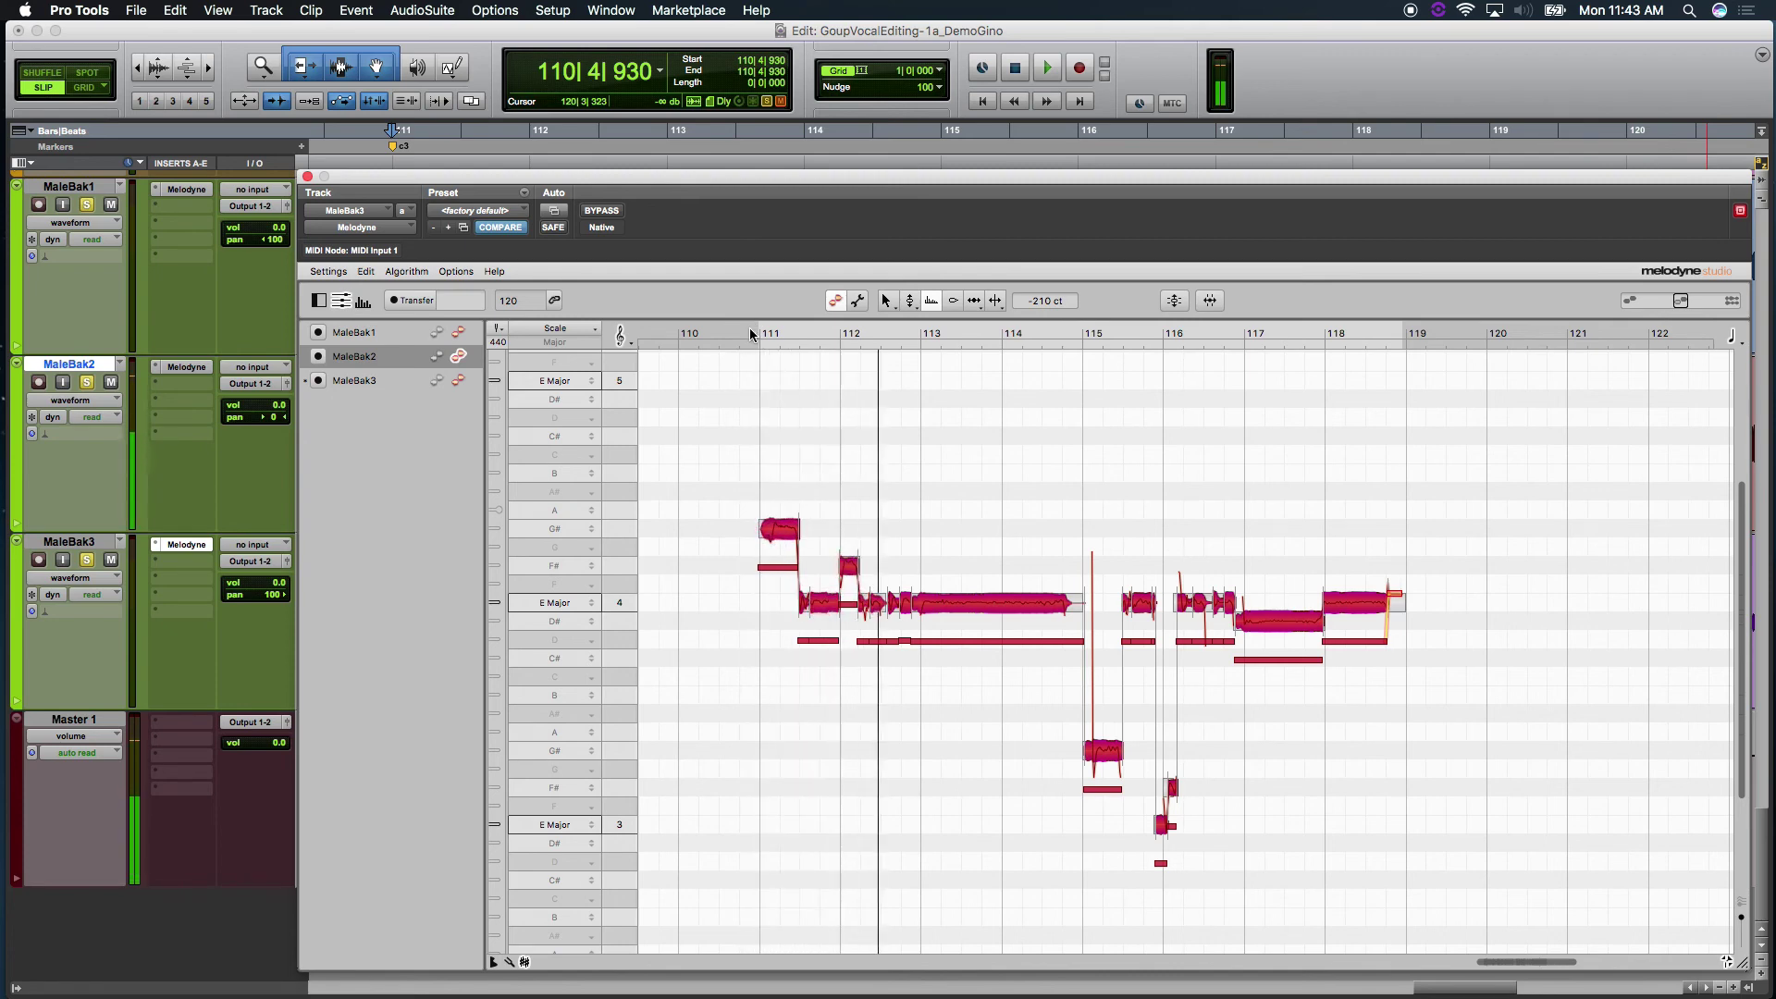
key("super+z")
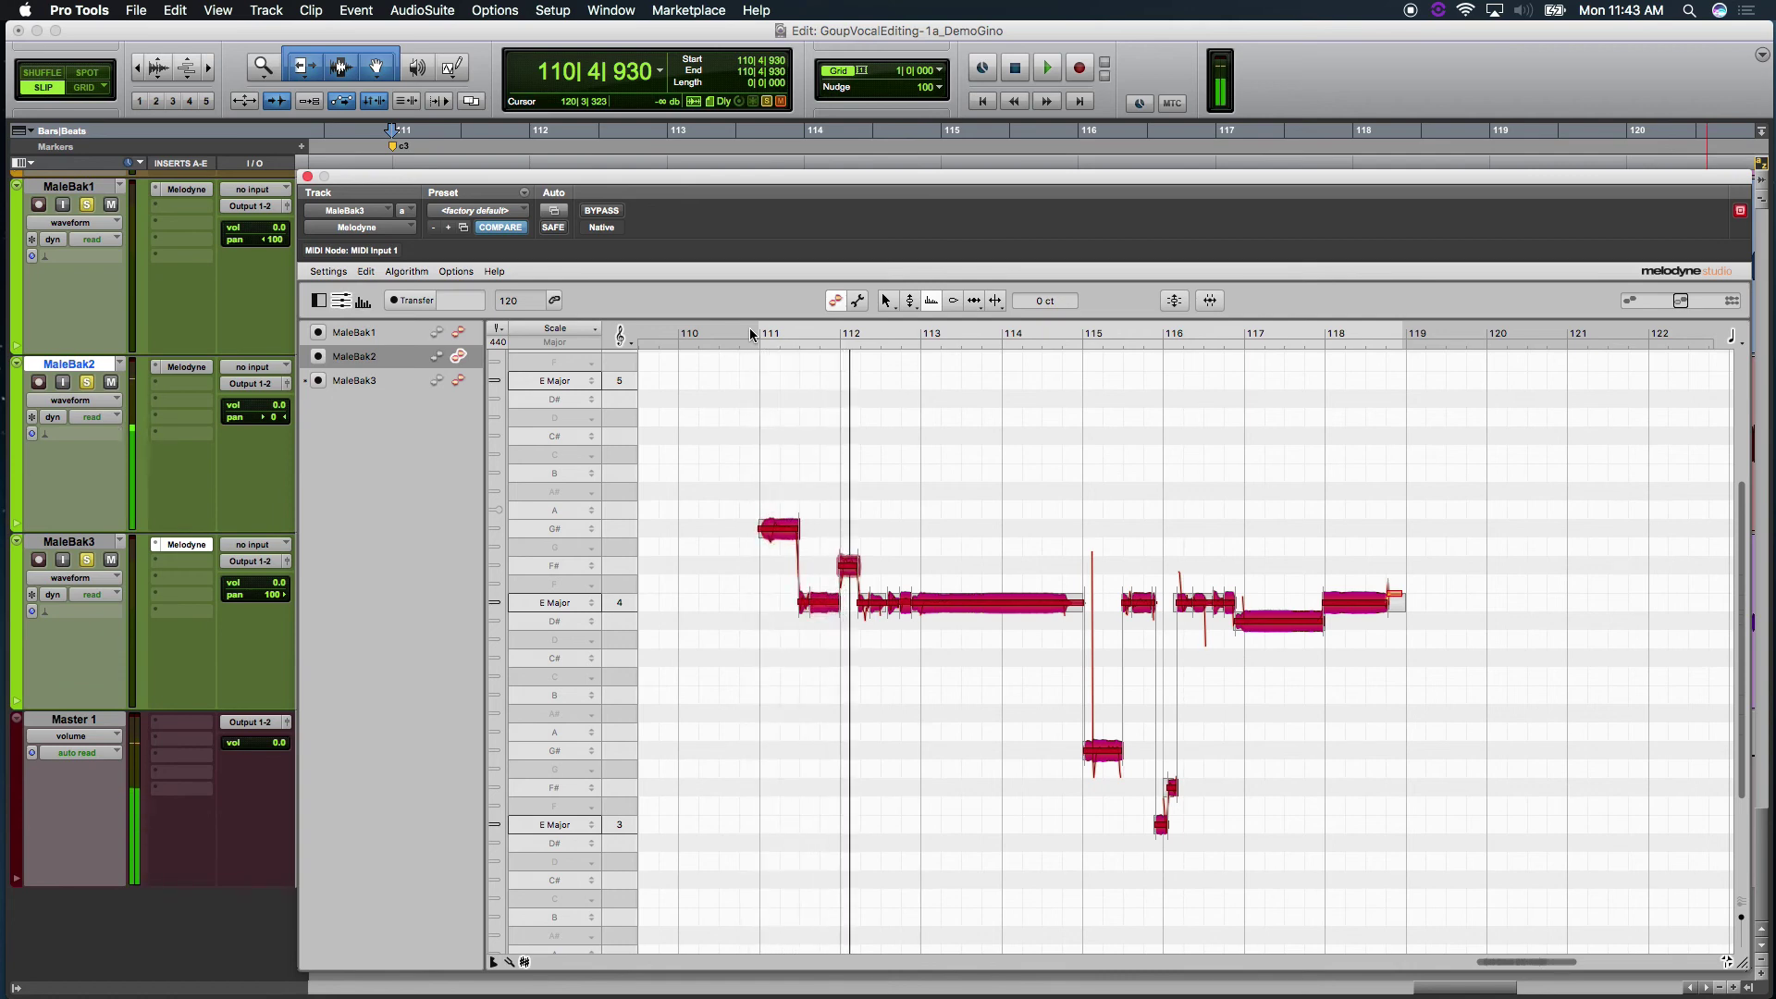
key("super+shift+z")
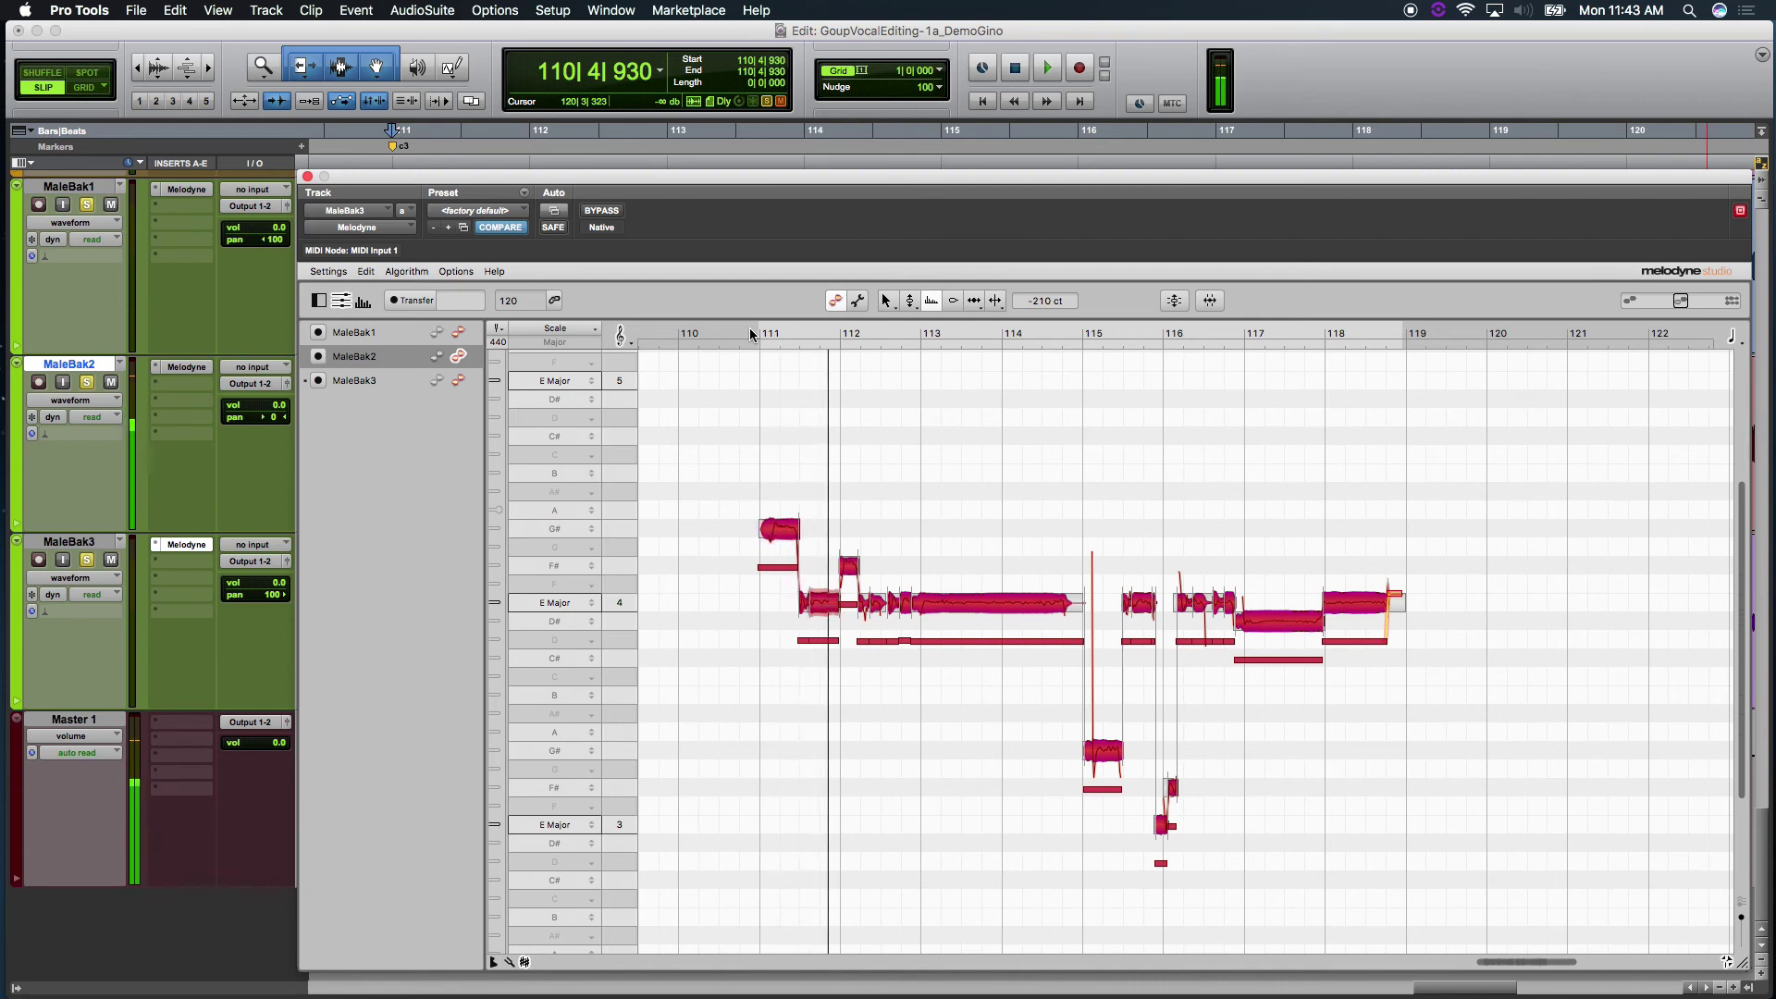
key("space")
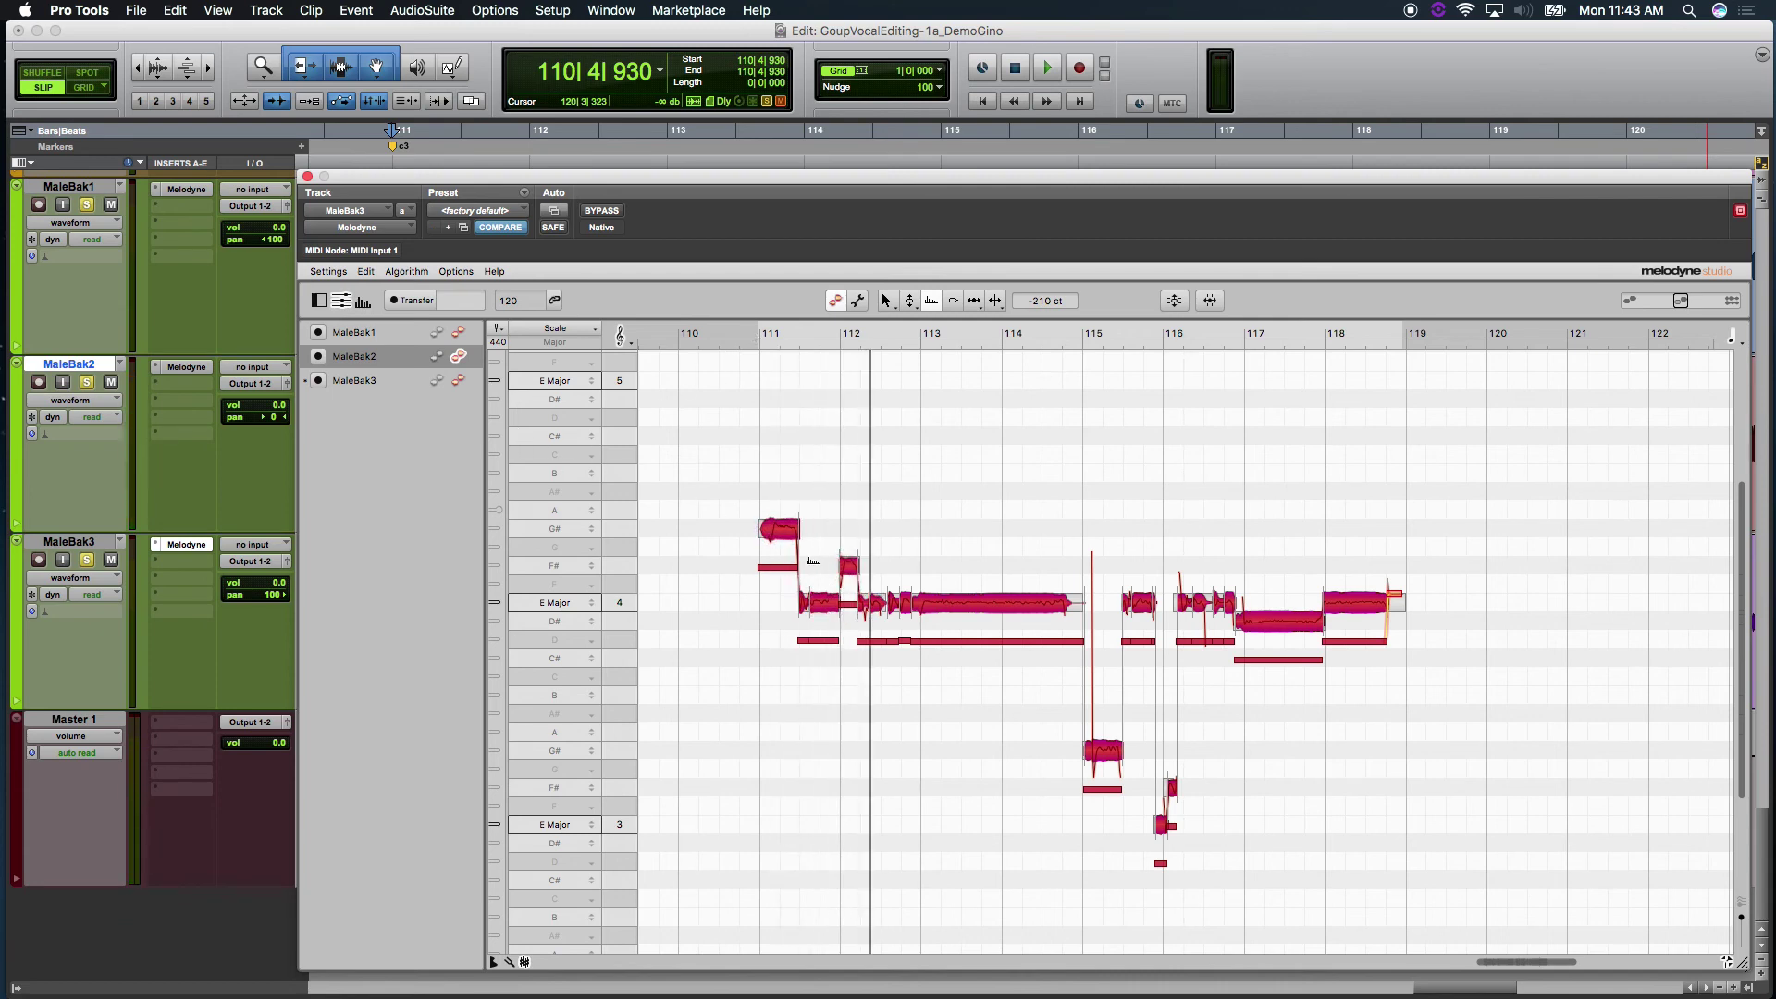
Show MaleBak2 and MaleBak1 notes alongside MaleBak3 and play the layered vocals from bar 111.
left_click(458, 357)
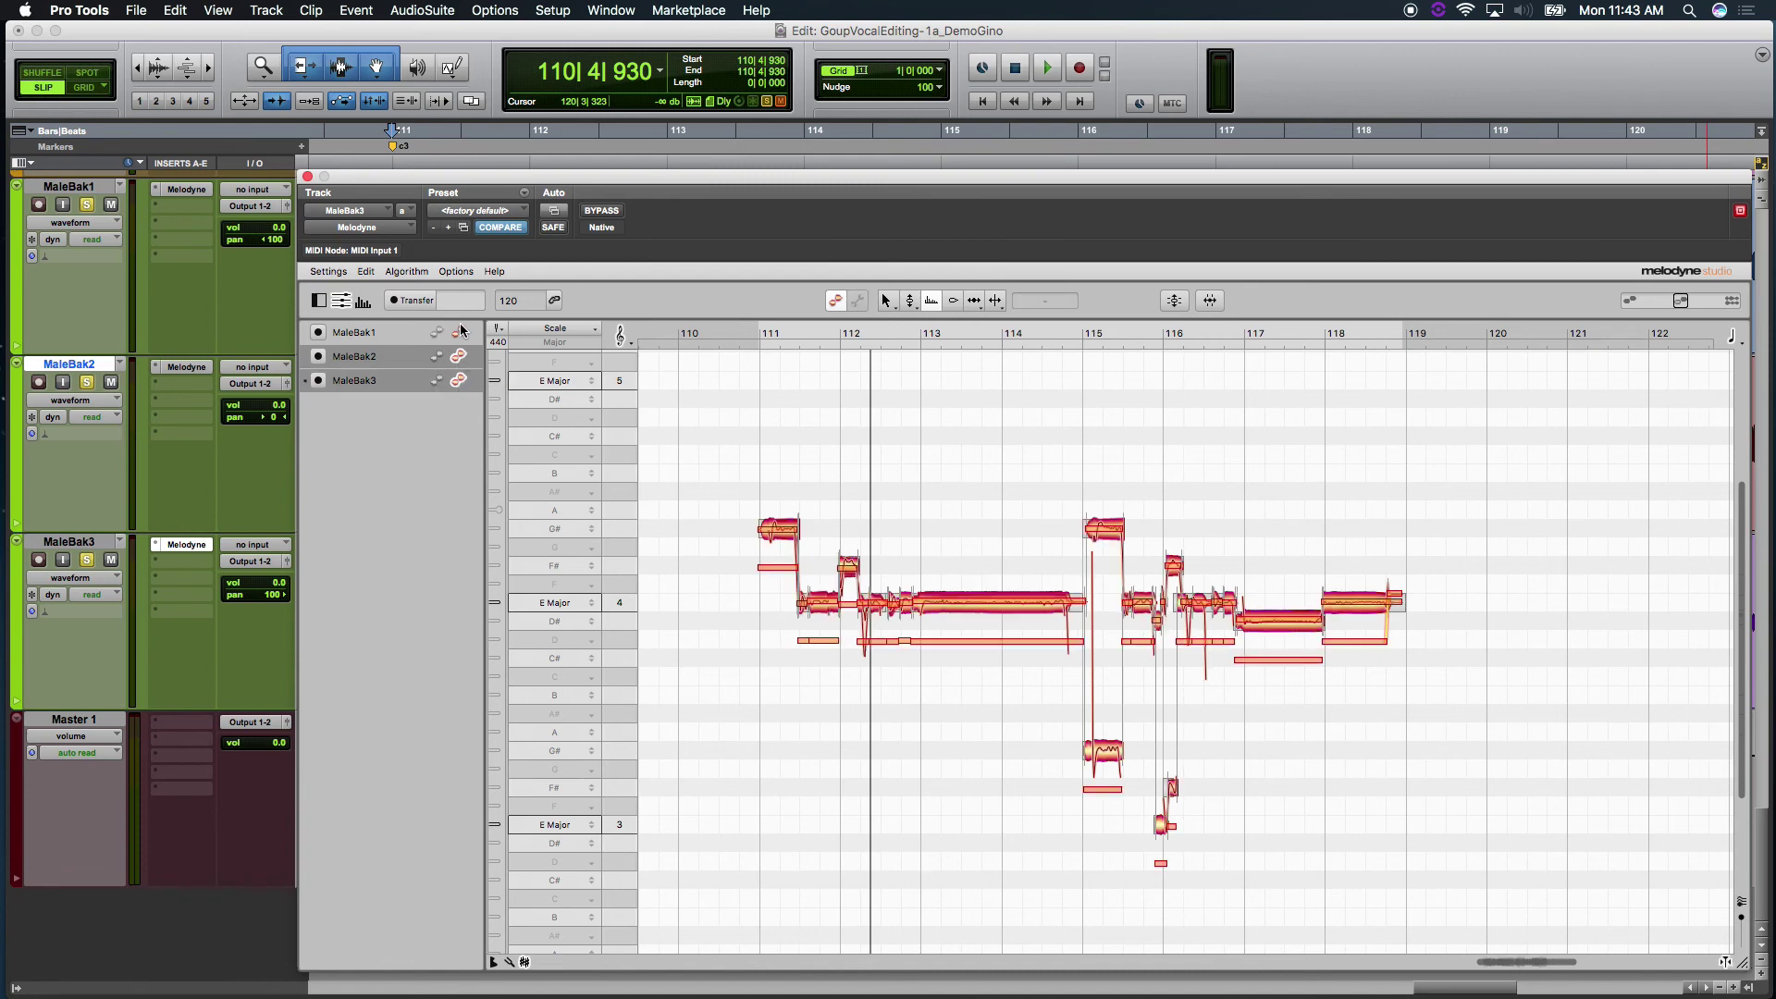
left_click(458, 331)
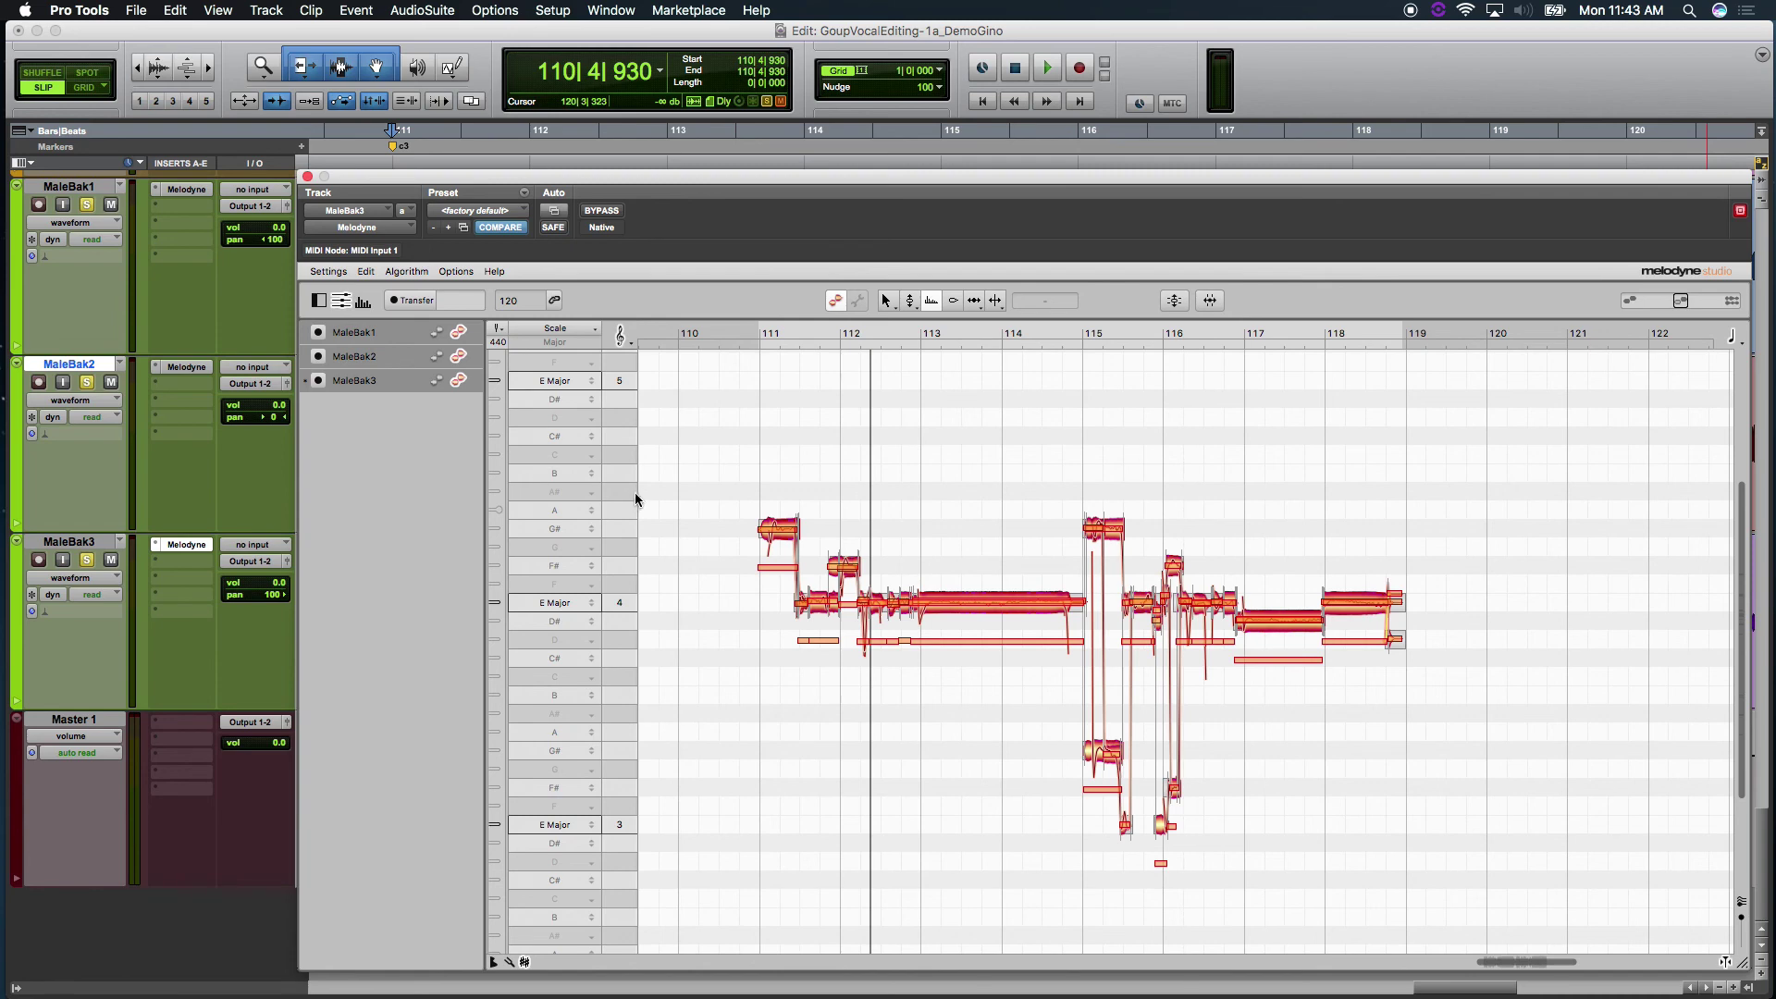
left_click(749, 336)
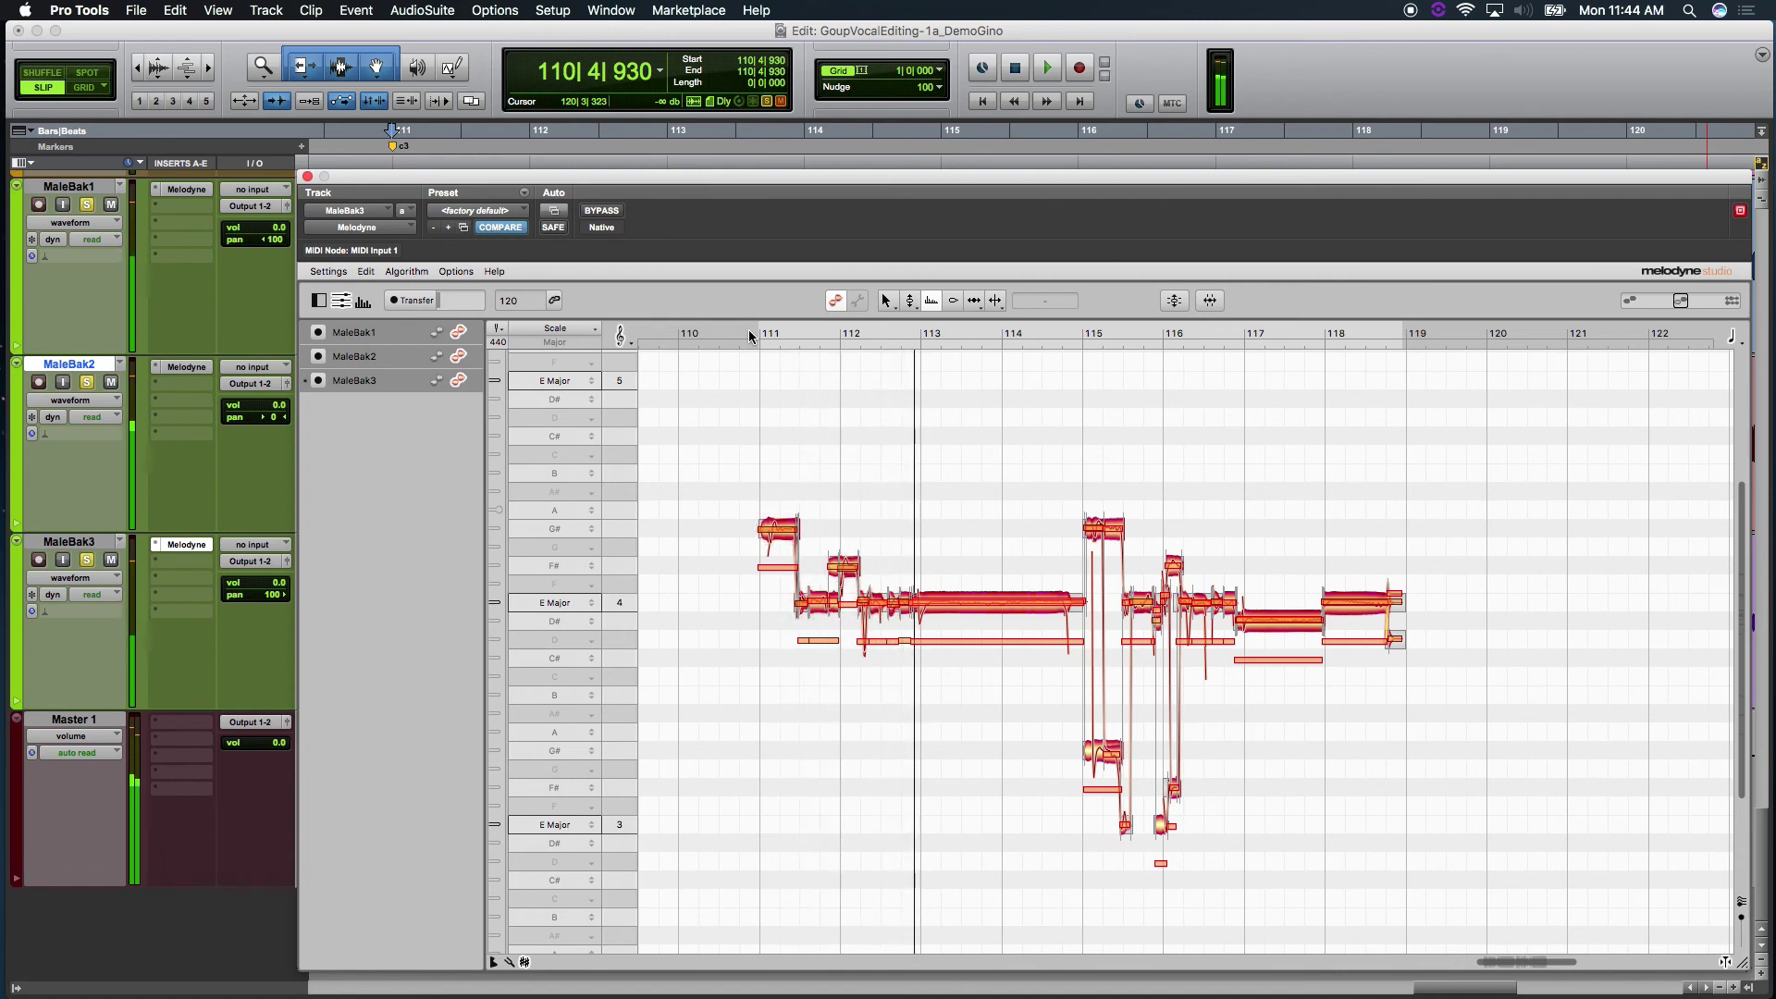
key("space")
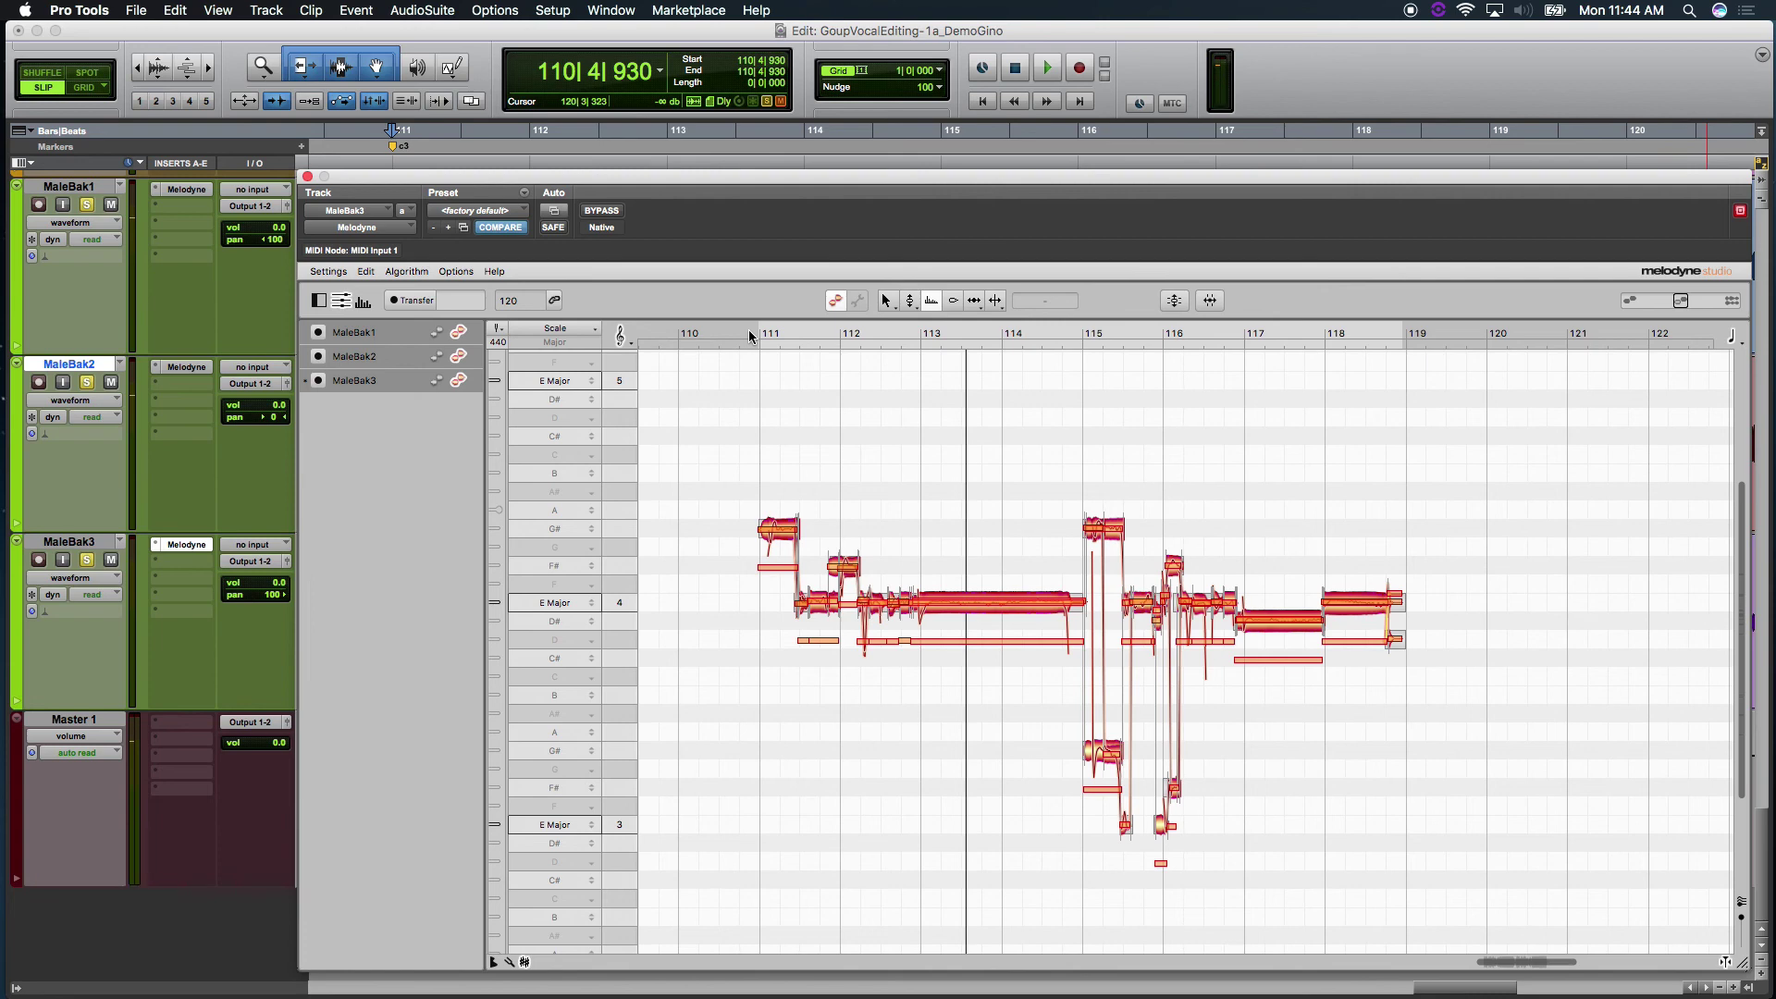
Replay the layered vocals from earlier in the phrase and from near bar 112.
left_click(749, 335)
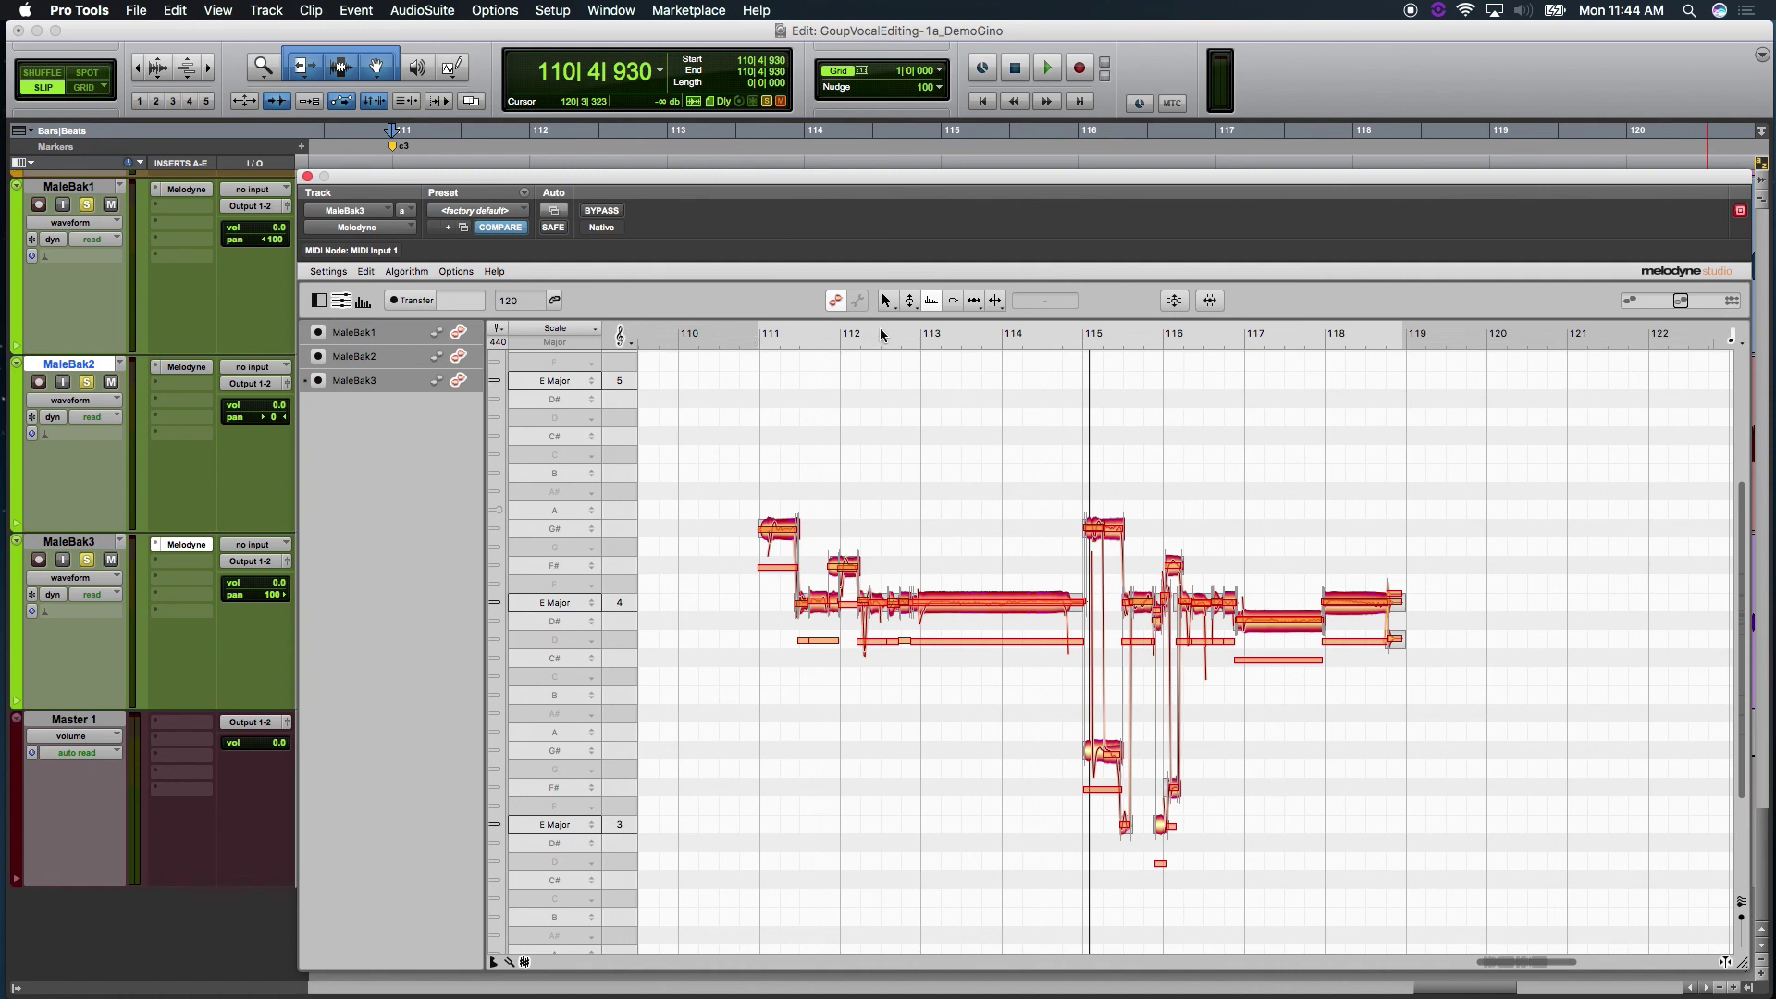
left_click(880, 335)
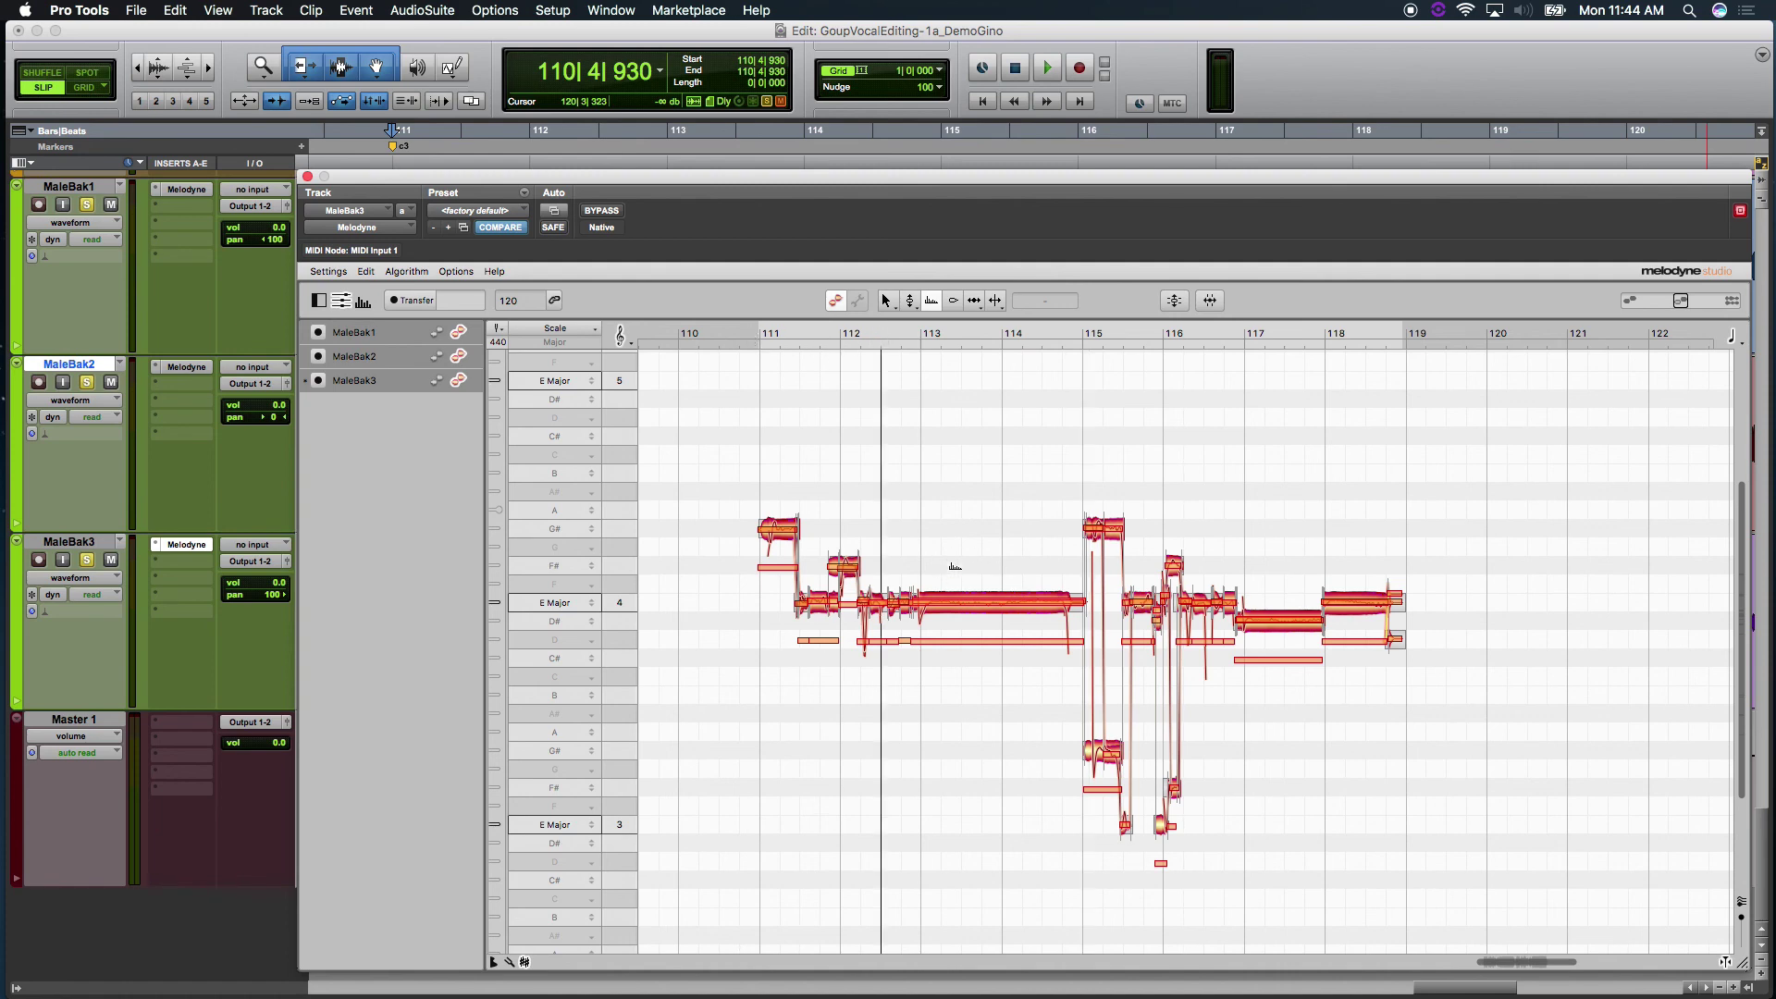
key("space")
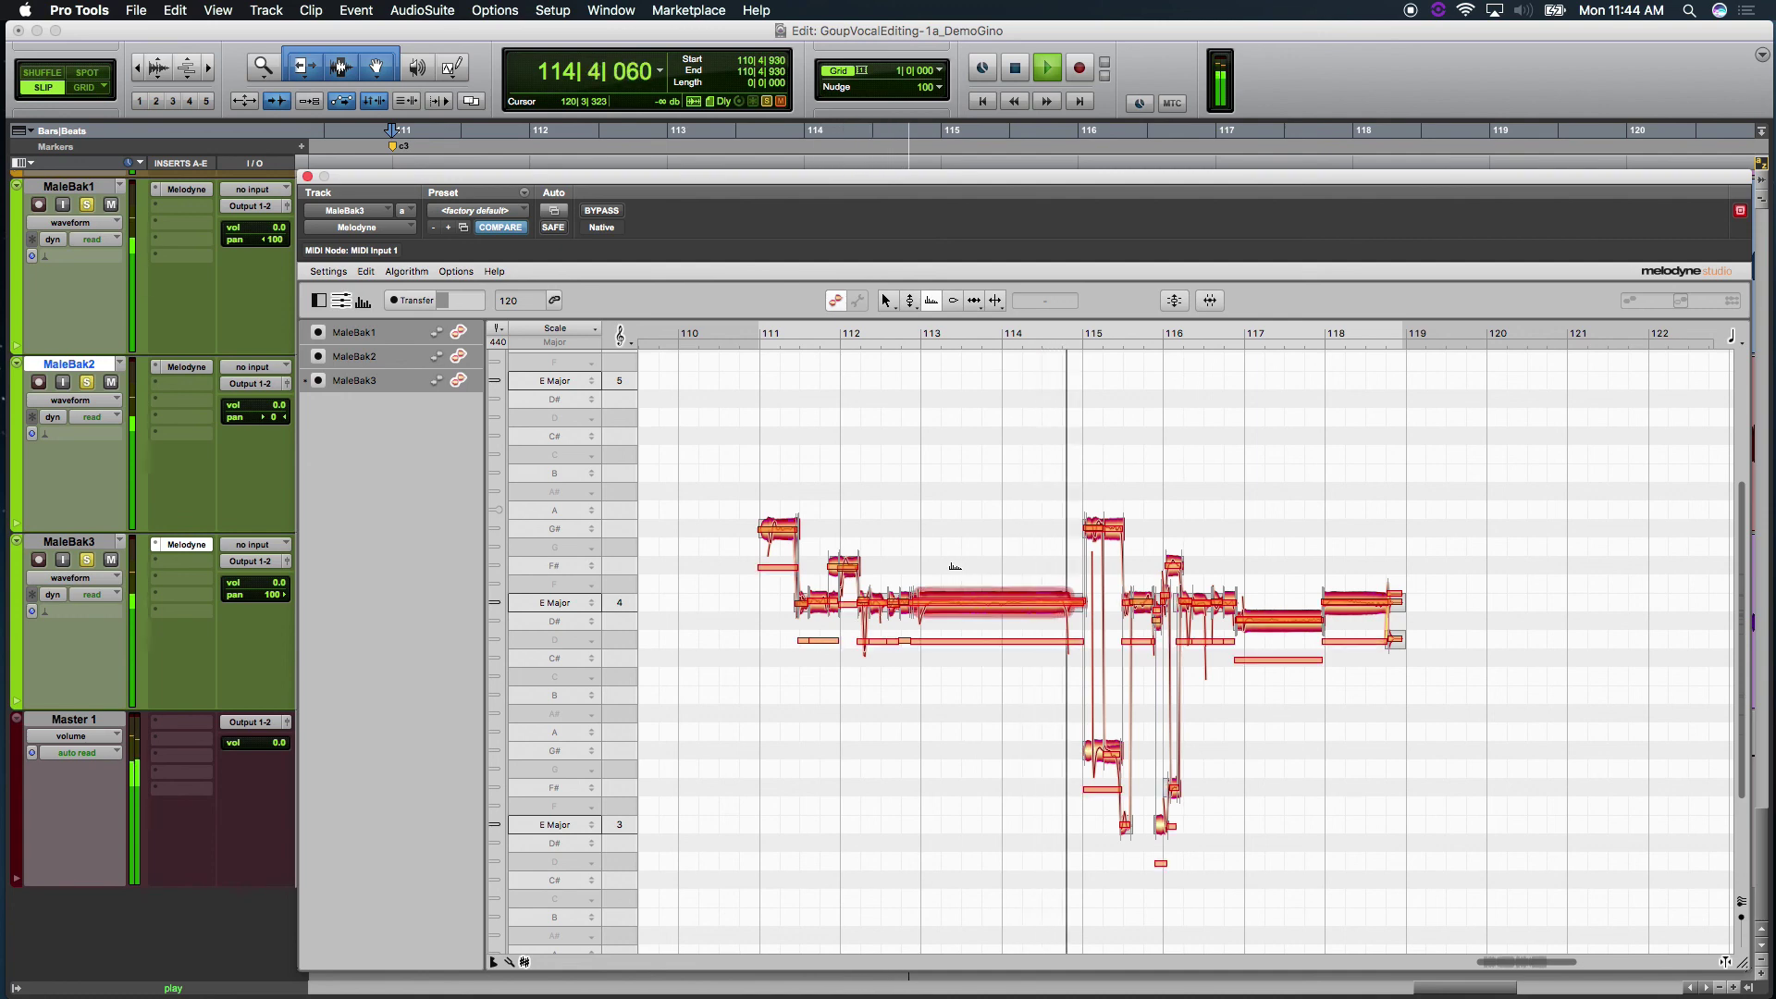
key("space")
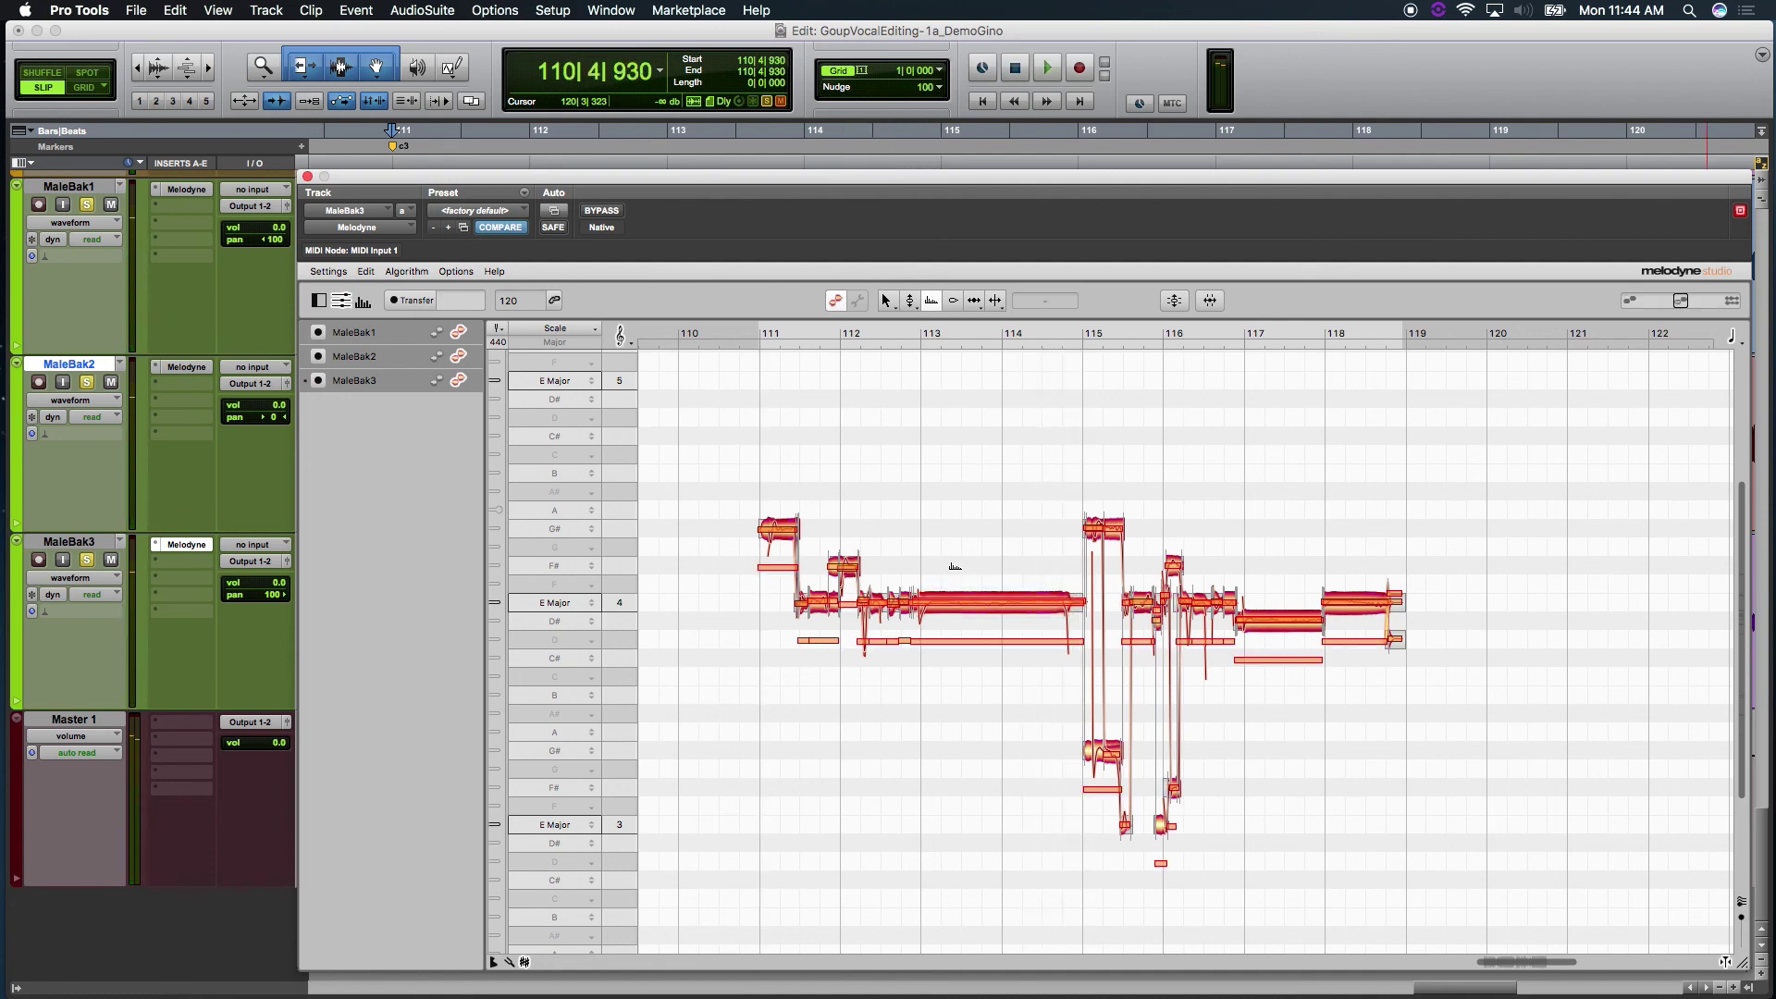
Raise the formants of all MaleBak1 notes.
left_click(460, 379)
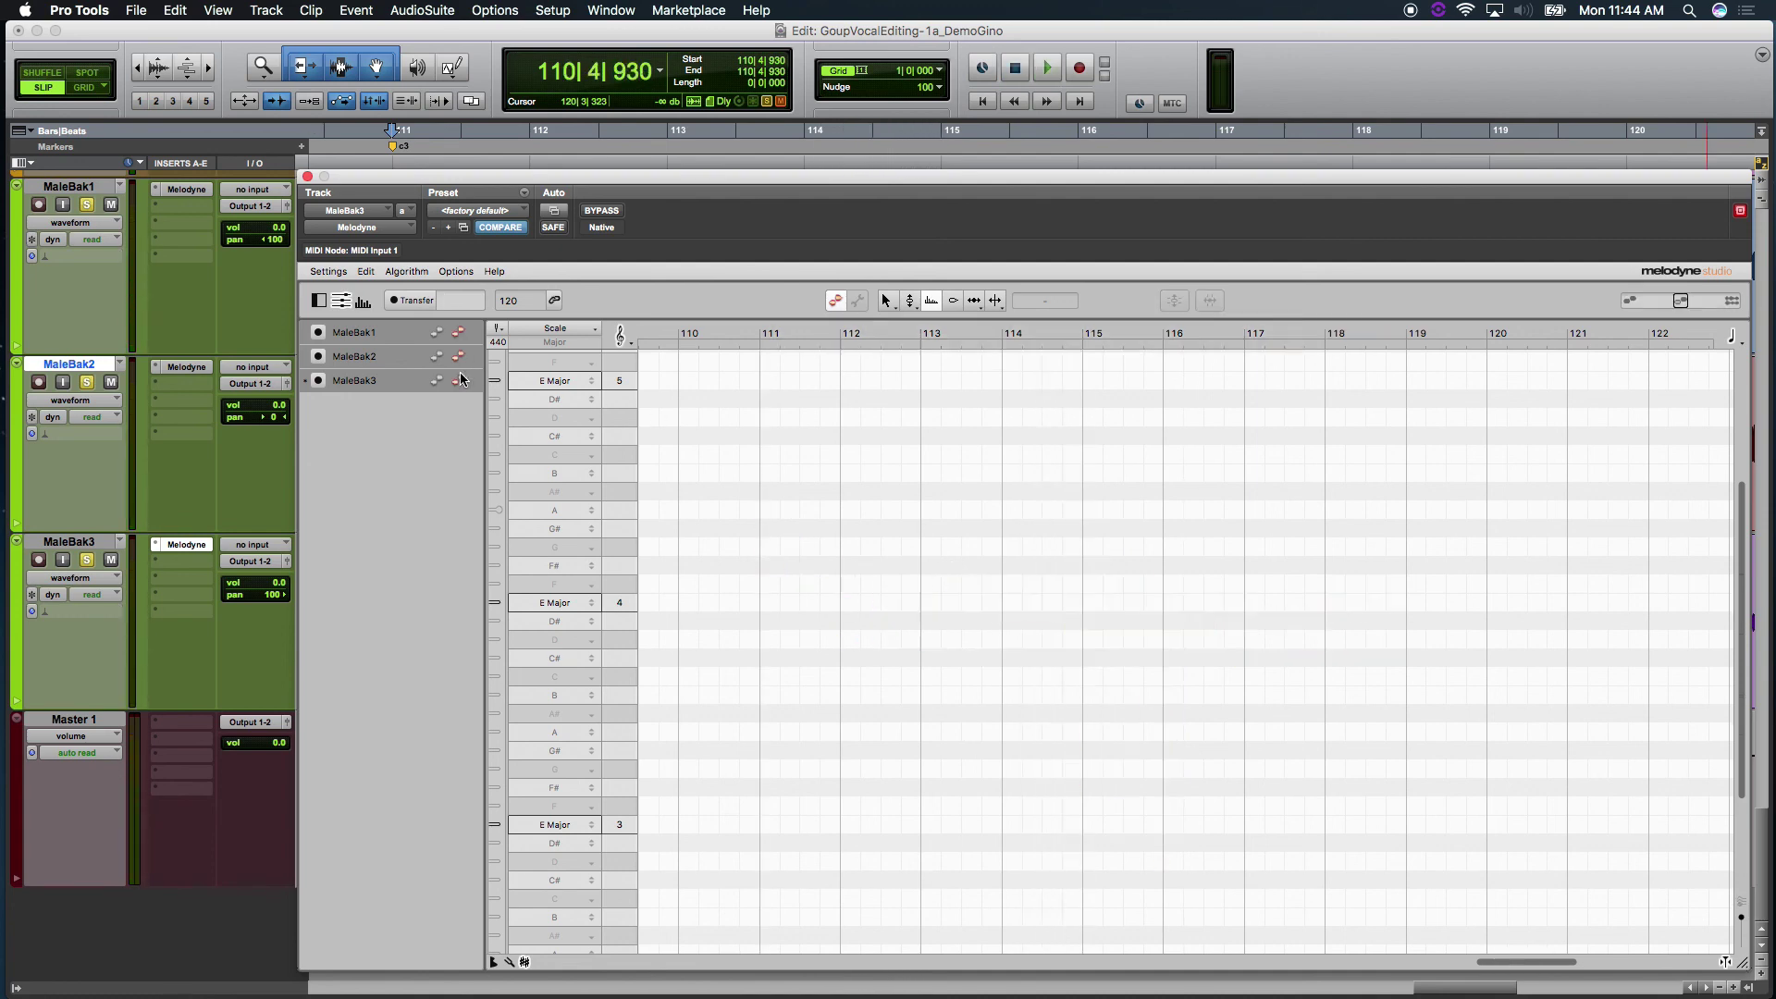
left_click(456, 332)
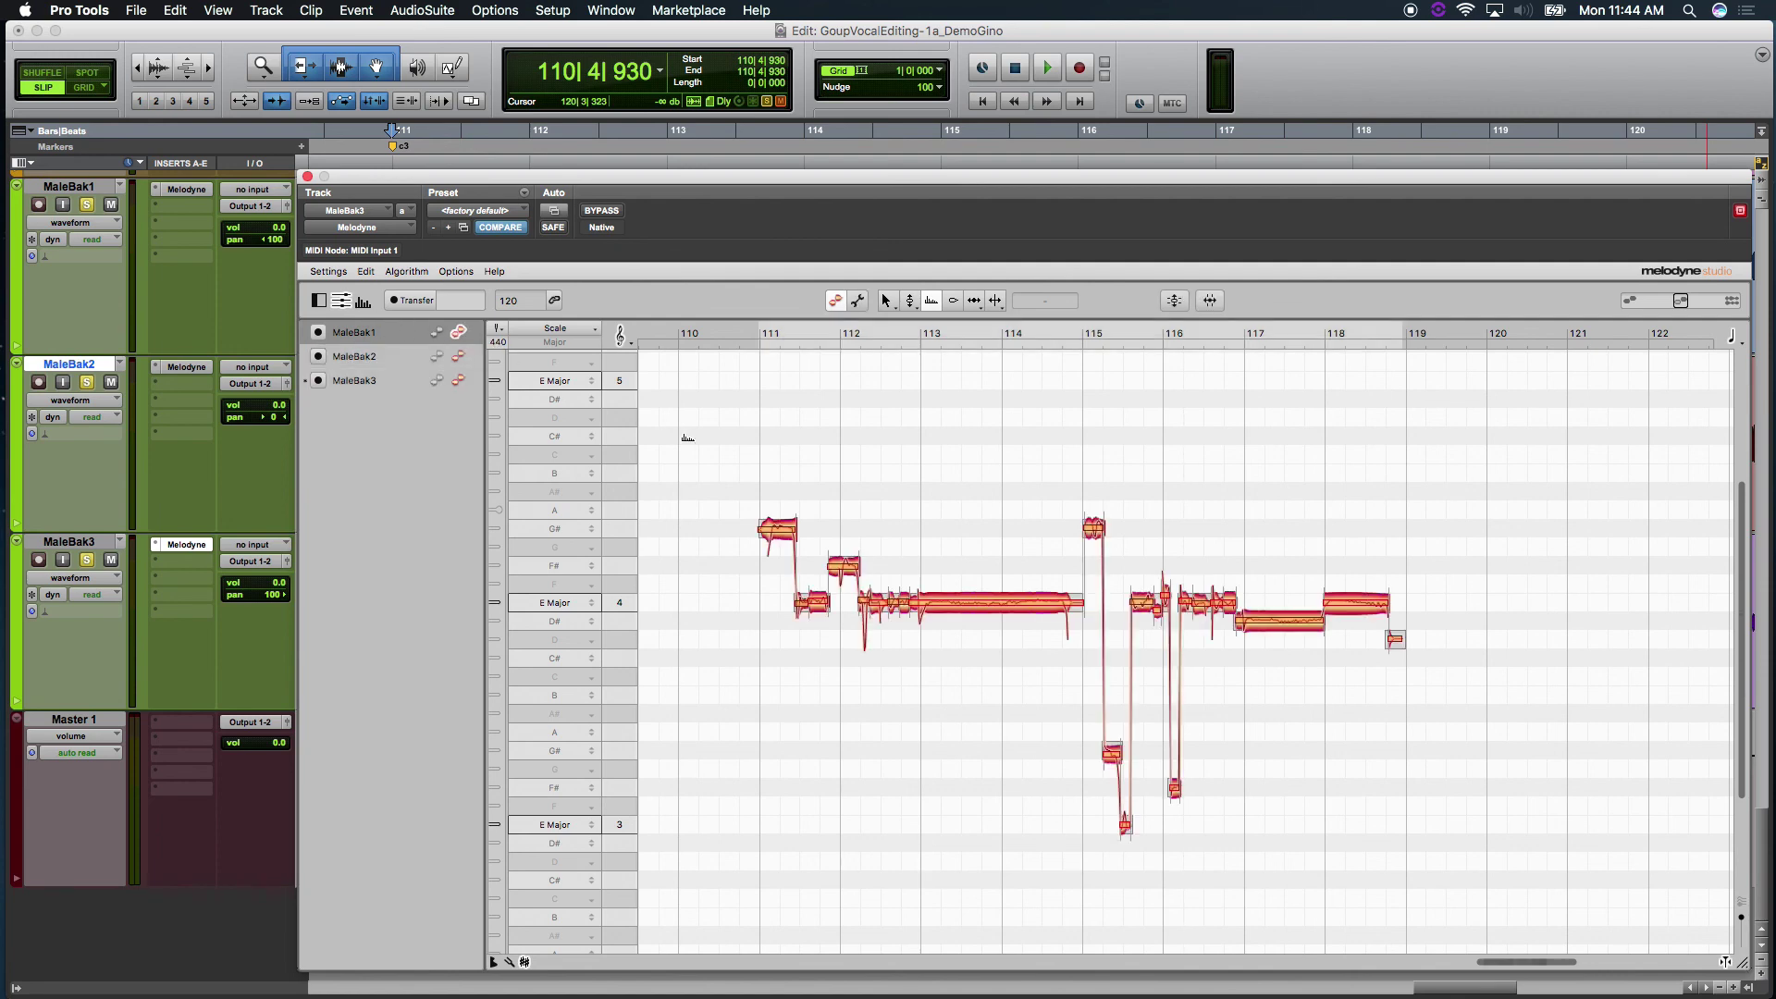
left_click_drag(746, 479, 1484, 851)
left_click_drag(1024, 602, 1021, 583)
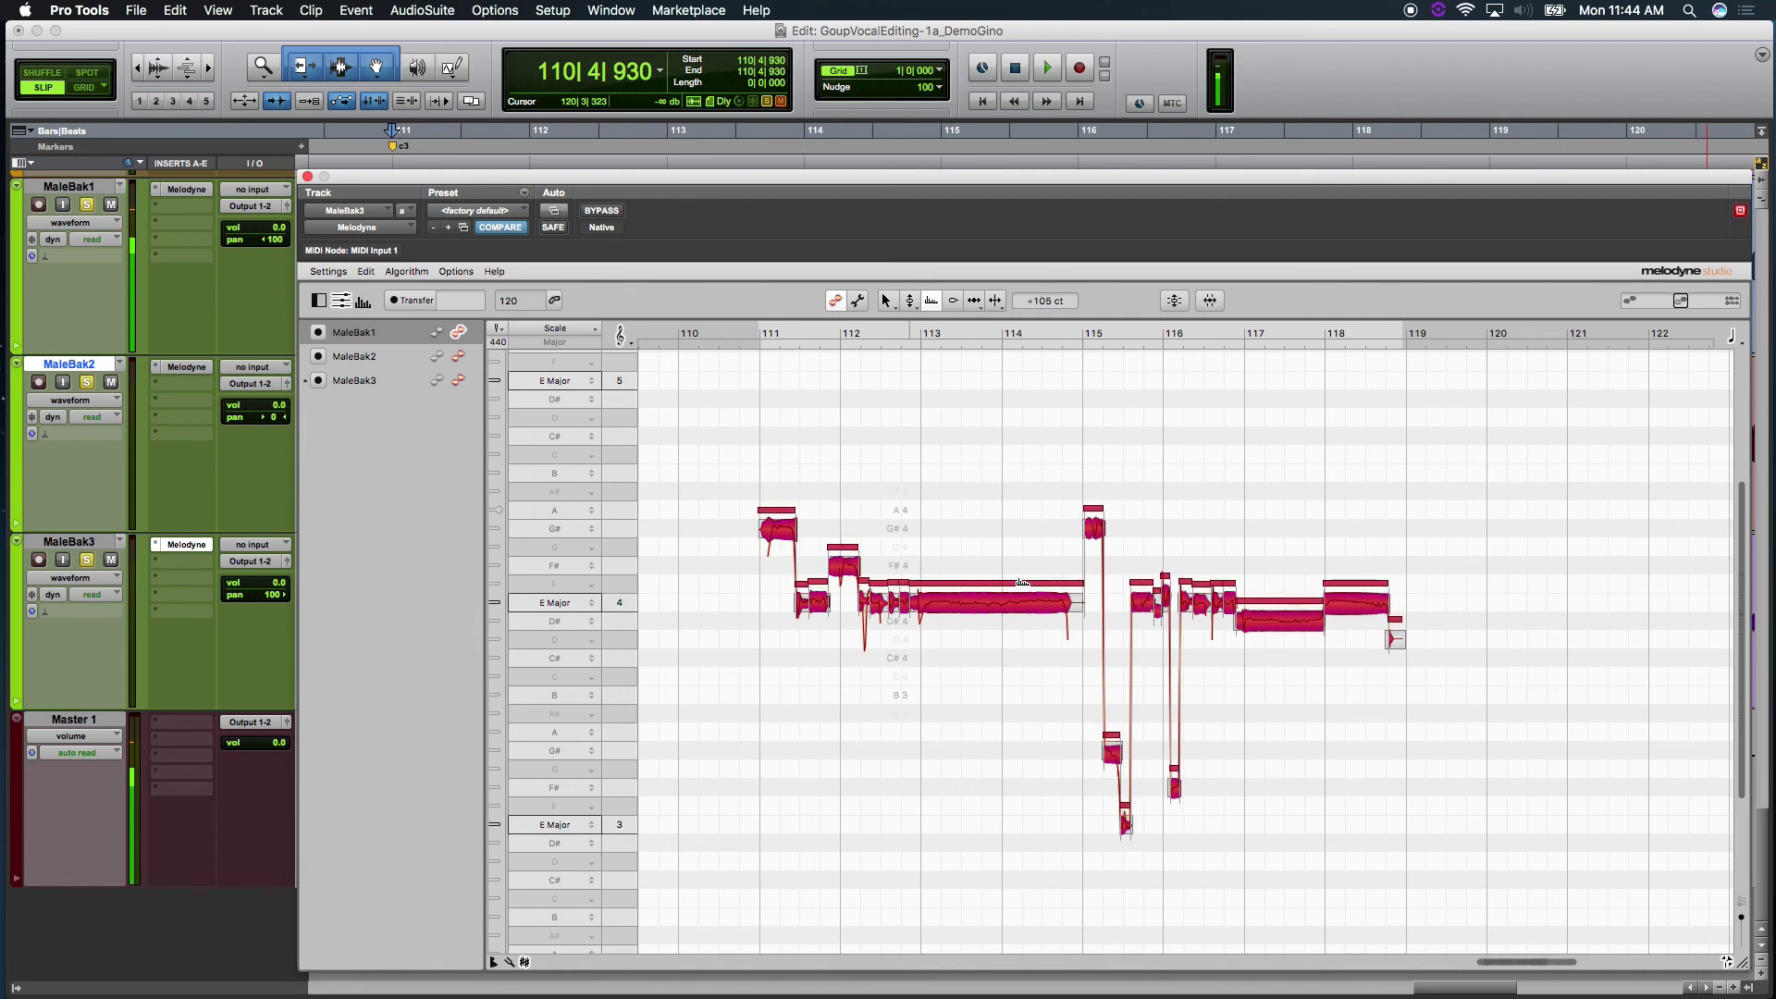
Raise the formants of all MaleBak3 notes, then deselect them.
left_click(458, 381)
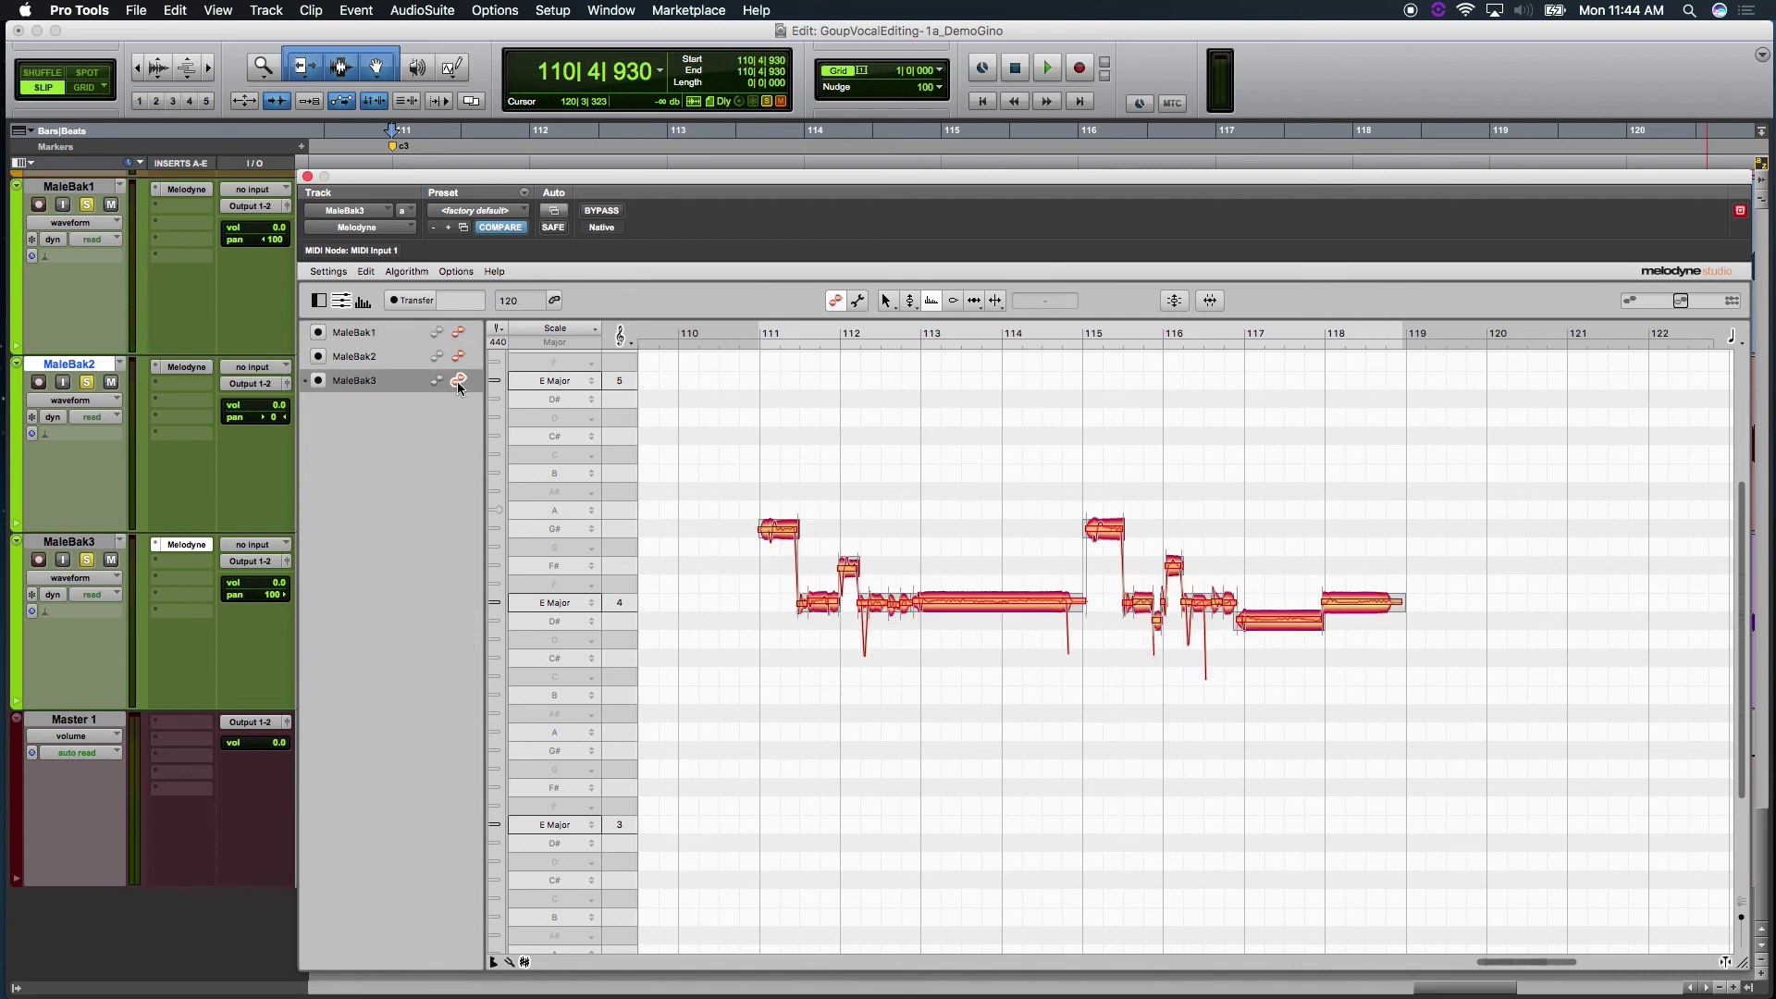
left_click_drag(755, 497, 1432, 752)
left_click_drag(1056, 601, 1061, 580)
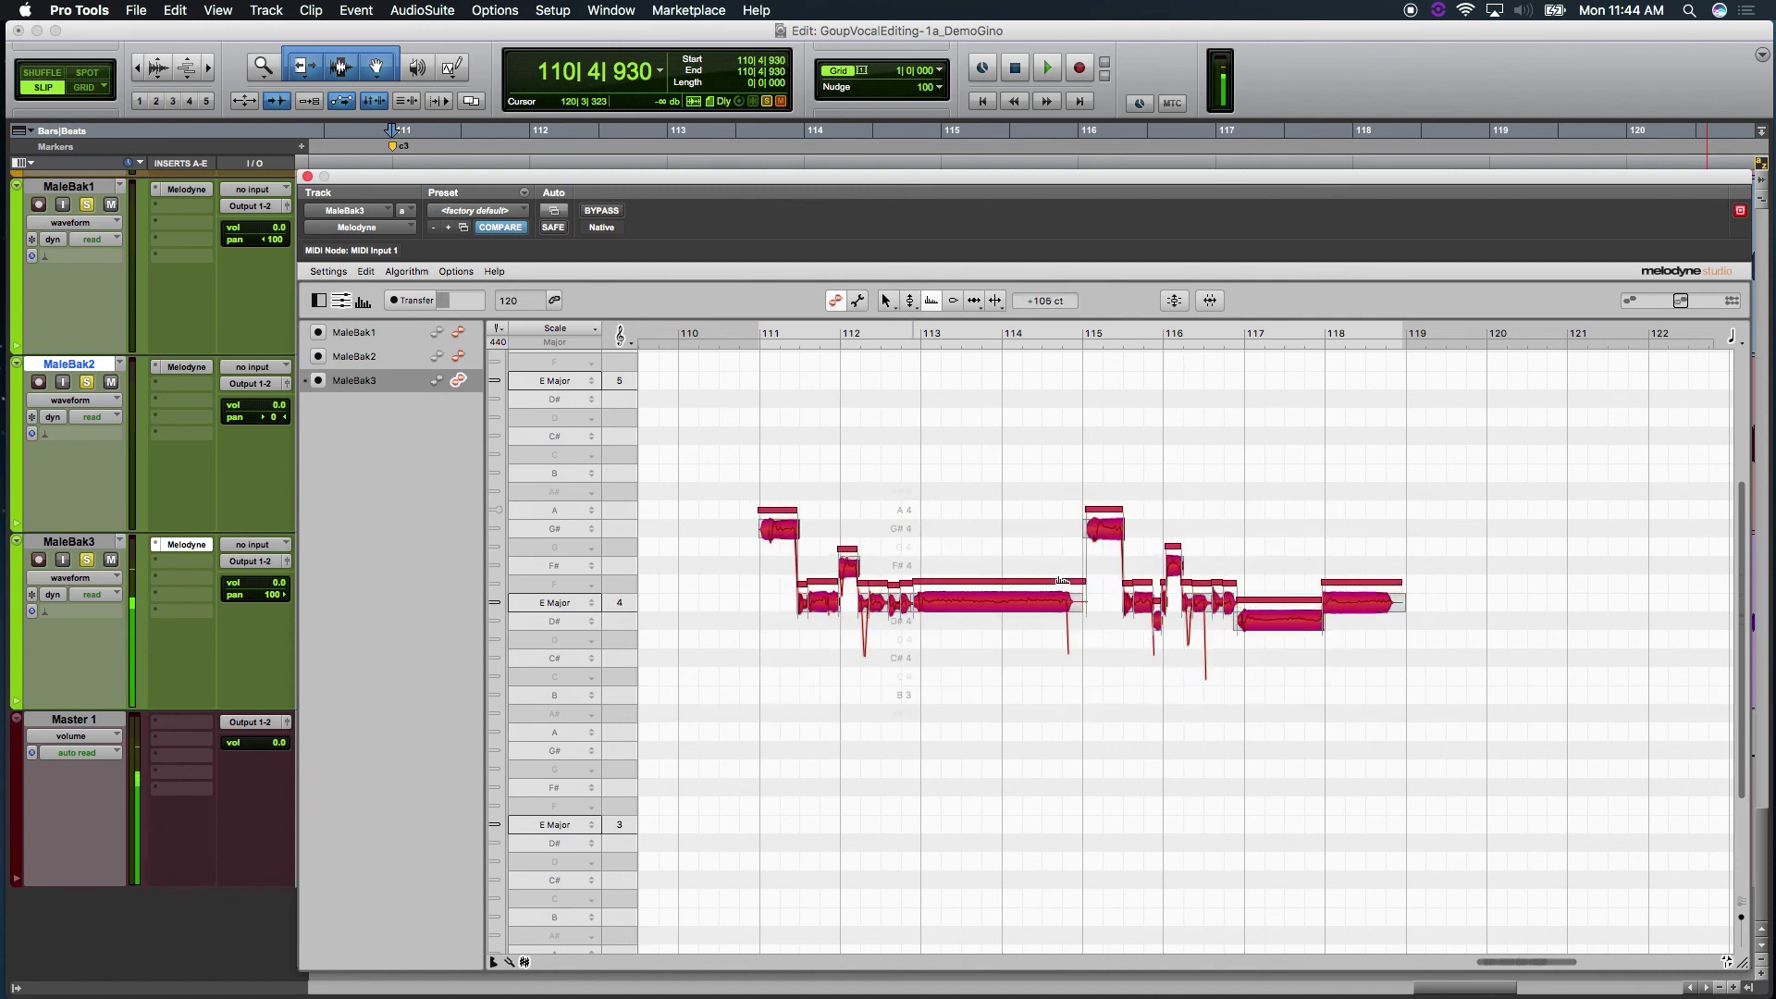
left_click(815, 458)
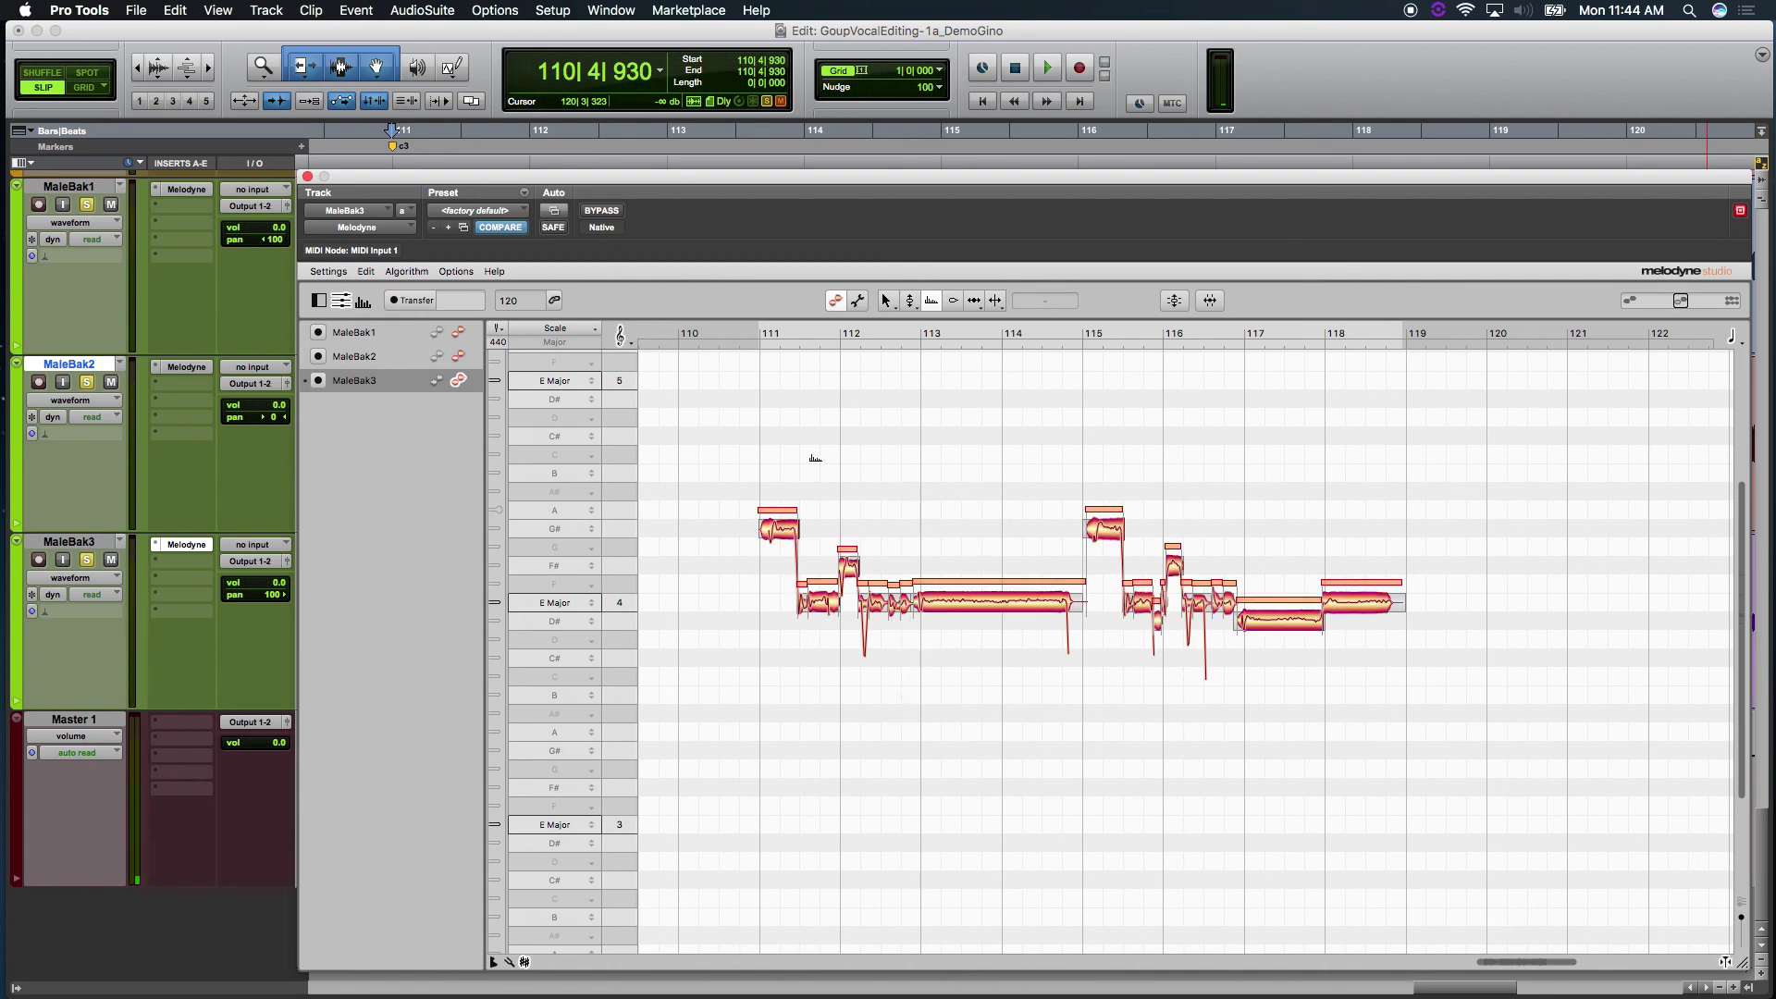
Show MaleBak2 and MaleBak1 notes with MaleBak3 and play the formant-adjusted layered vocals.
left_click(458, 356)
left_click(457, 332)
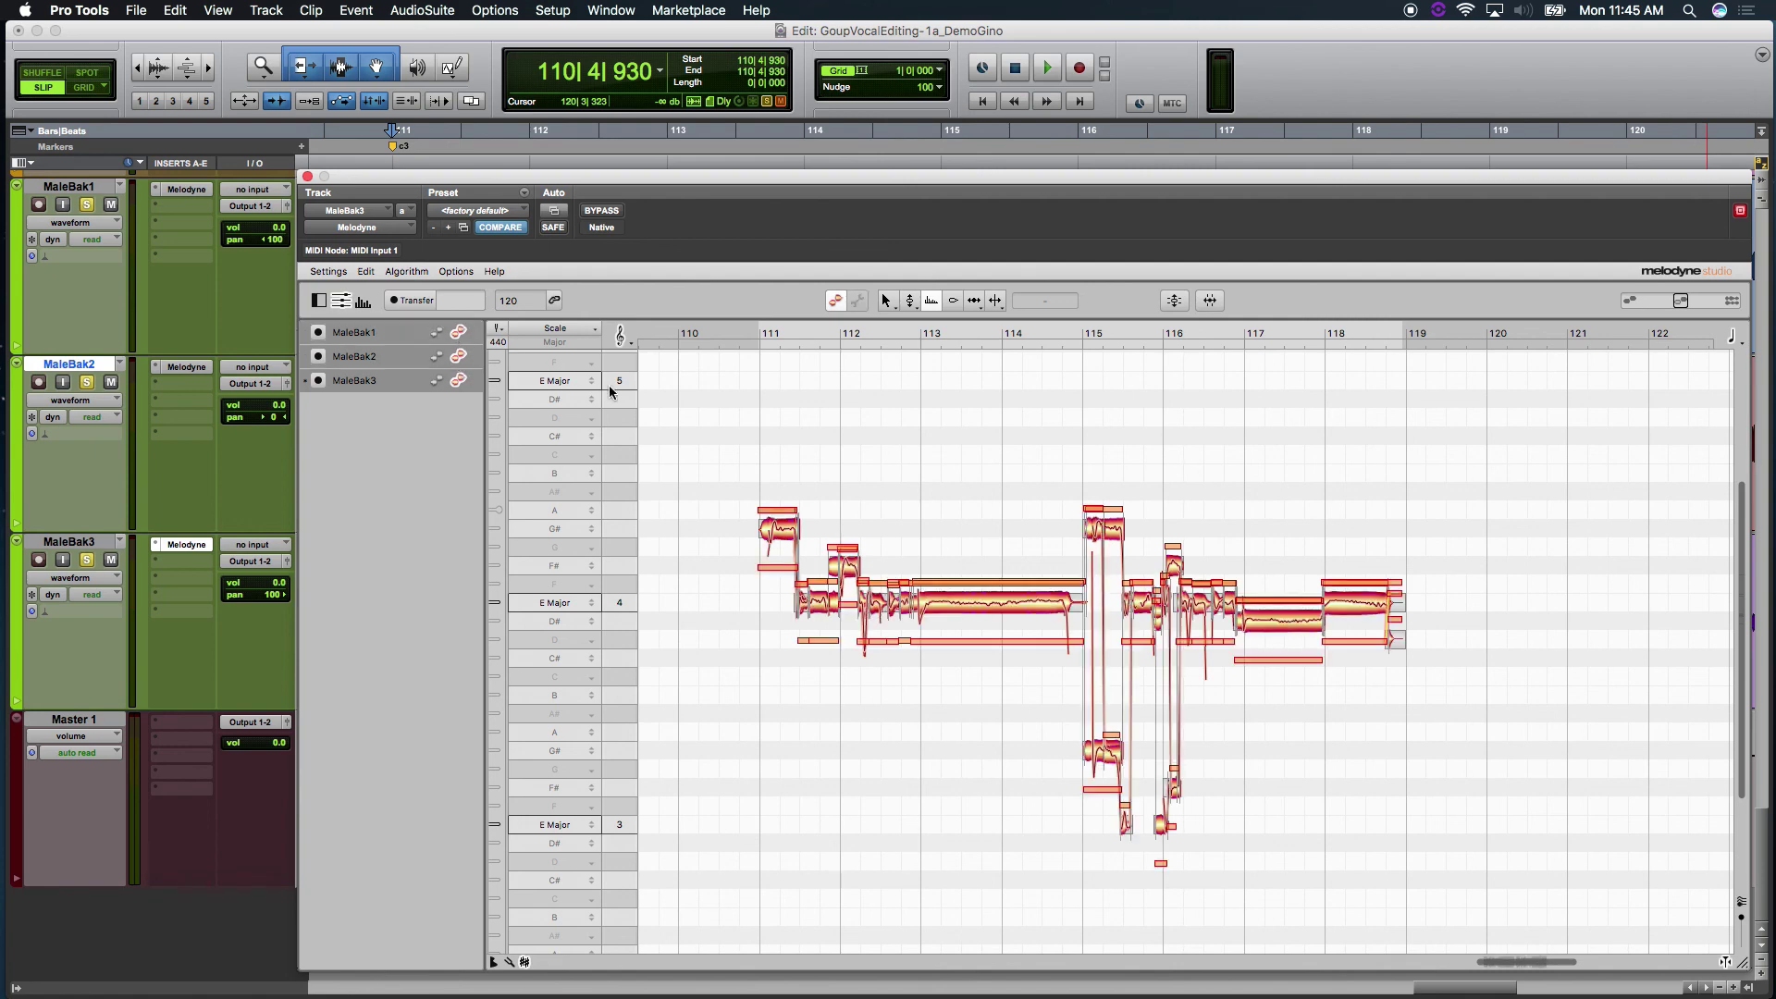
left_click(753, 327)
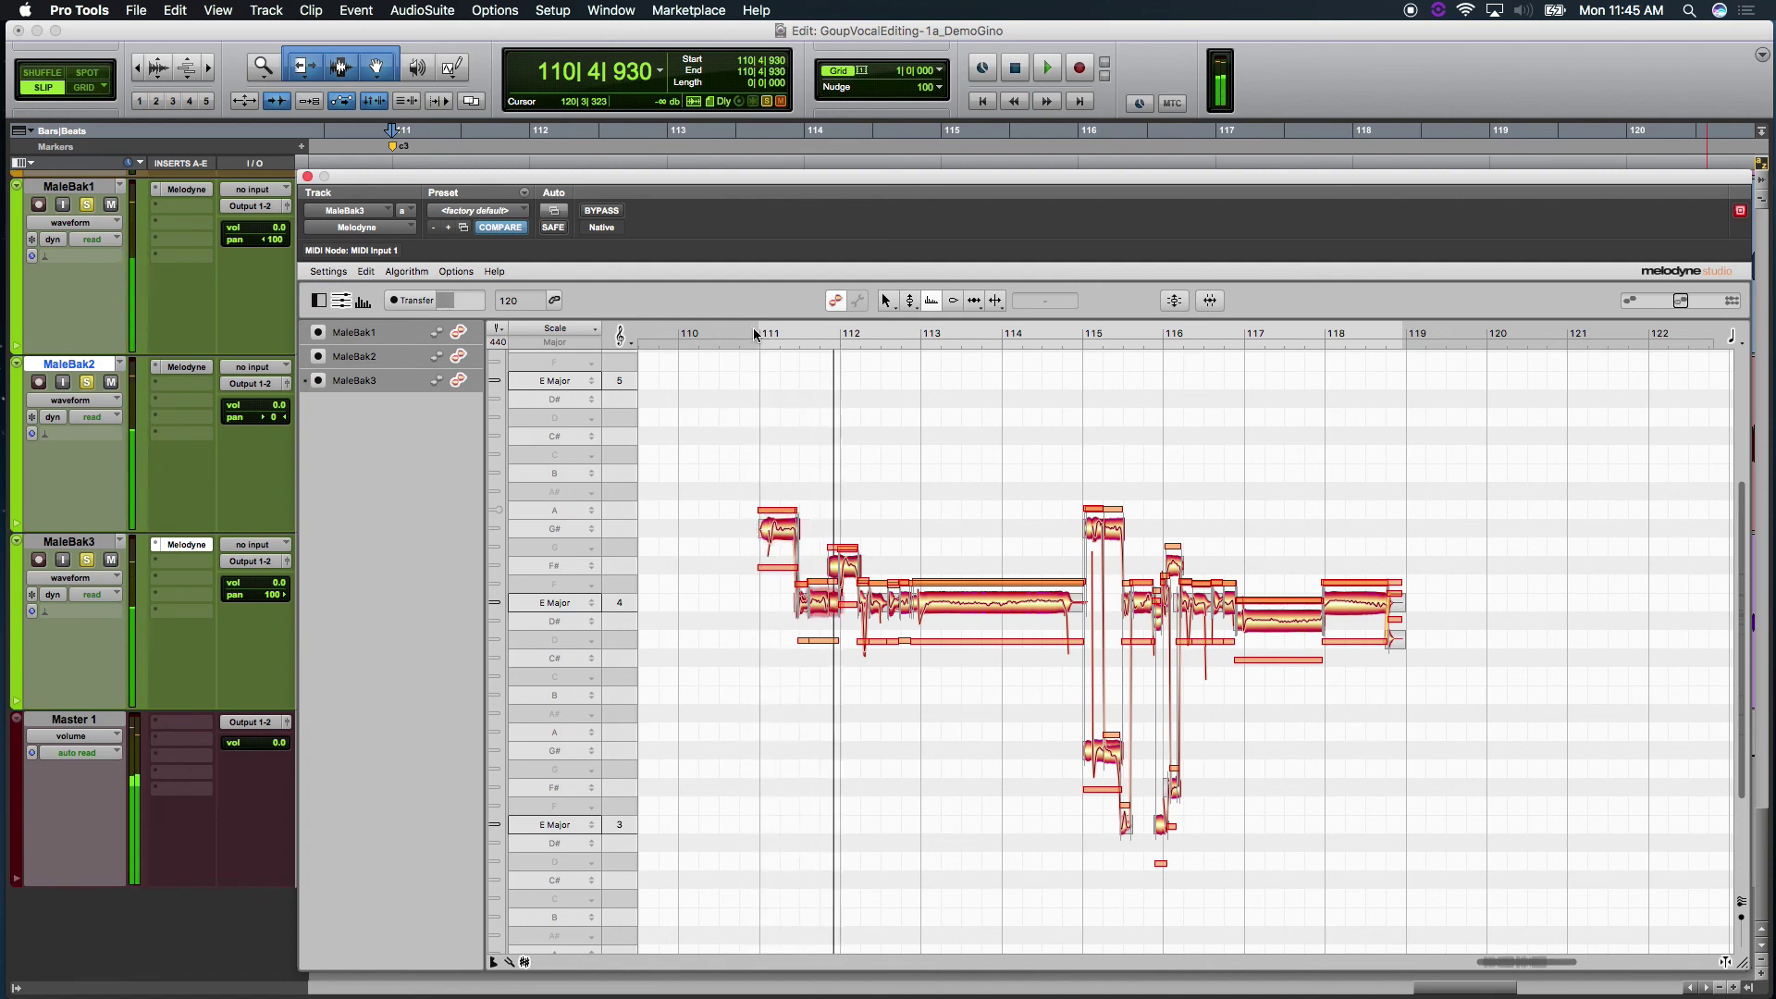